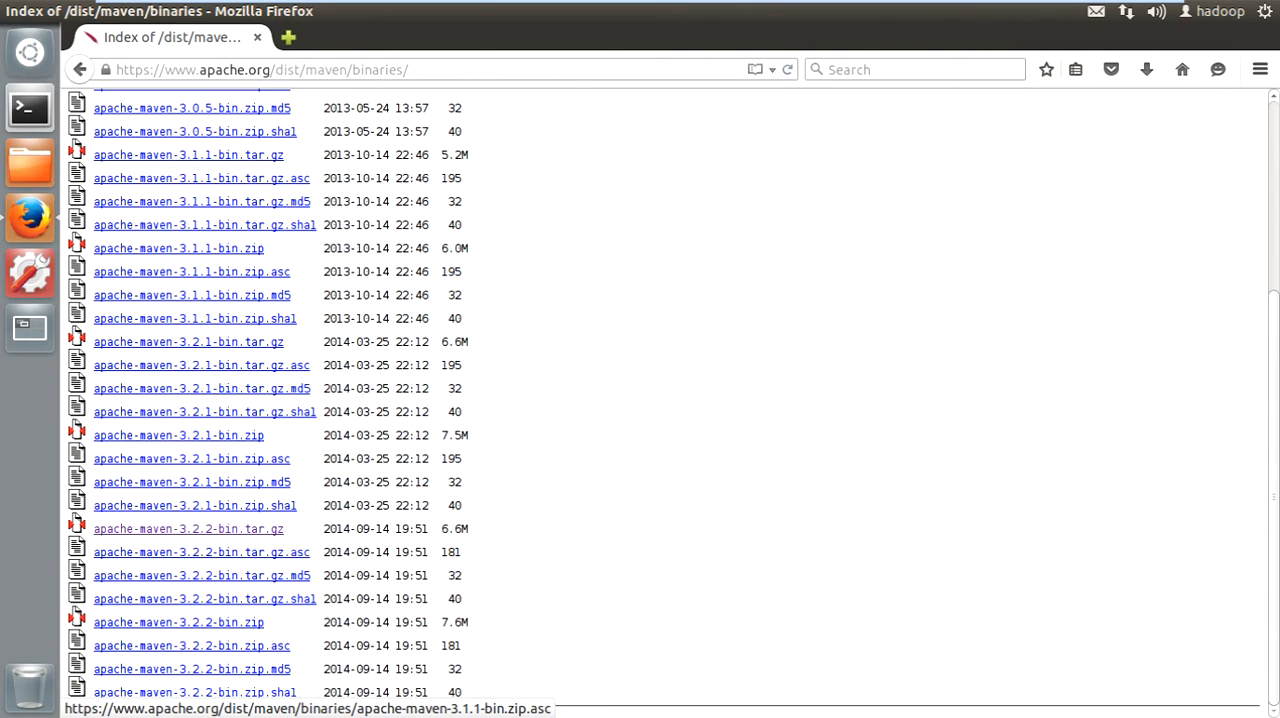
- Download apache-maven-3.2.2-bin.tar.gz from the Maven binaries index, choosing to save the file
{"action": "left_click_drag", "start_coordinate": [290, 528], "coordinate": [94, 528]}
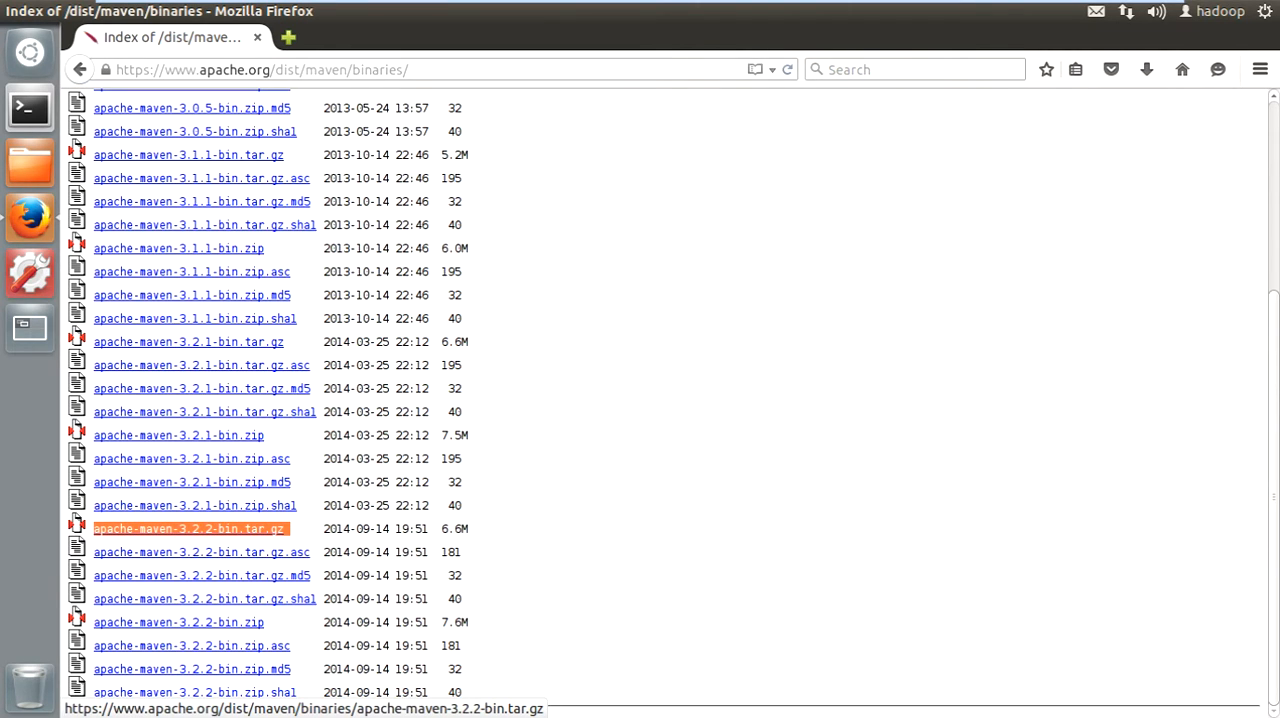
{"action": "left_click", "coordinate": [190, 529]}
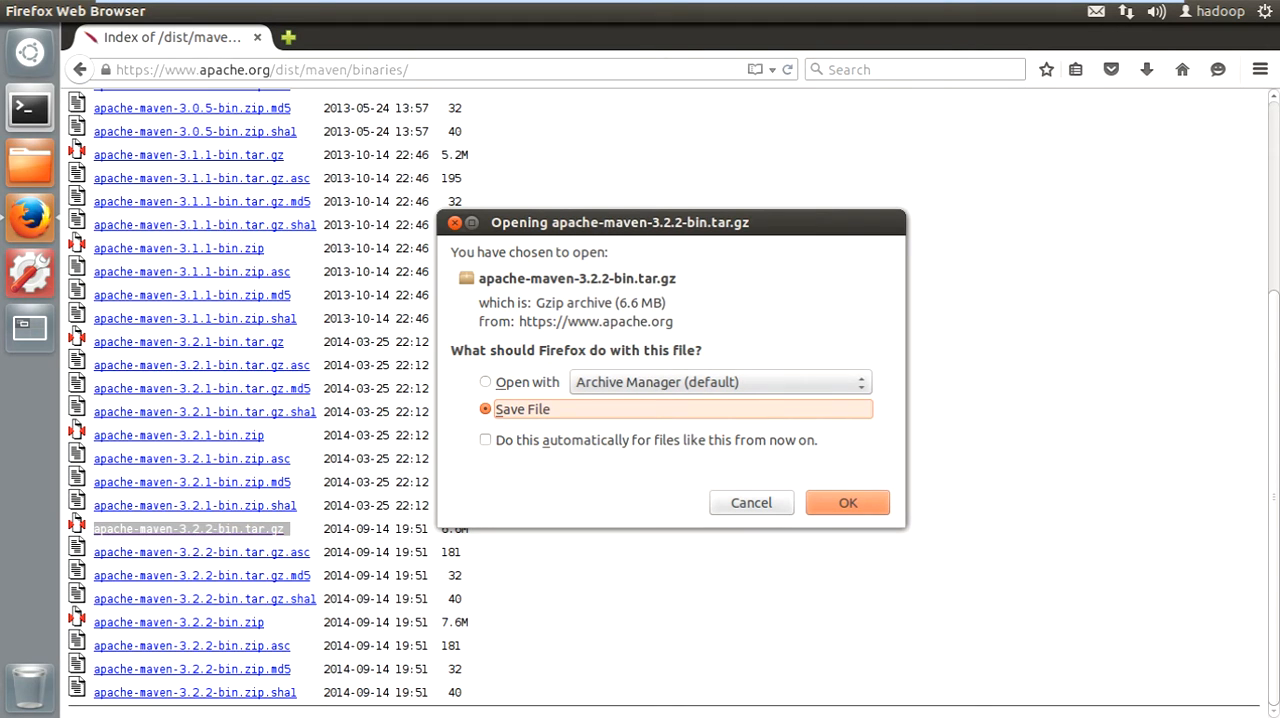
{"action": "key", "text": "Return"}
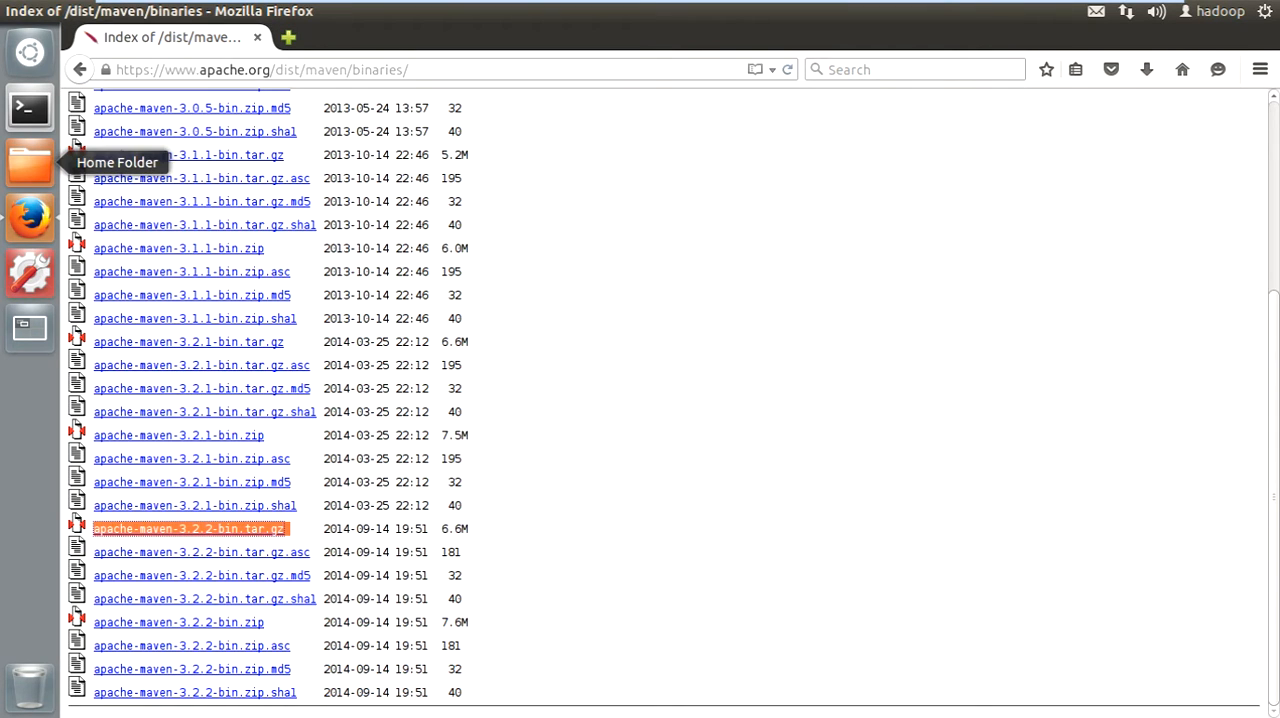
- Copy the apache-maven-3.2.2-bin.tar.gz archive from the Downloads folder
{"action": "left_click", "coordinate": [30, 162]}
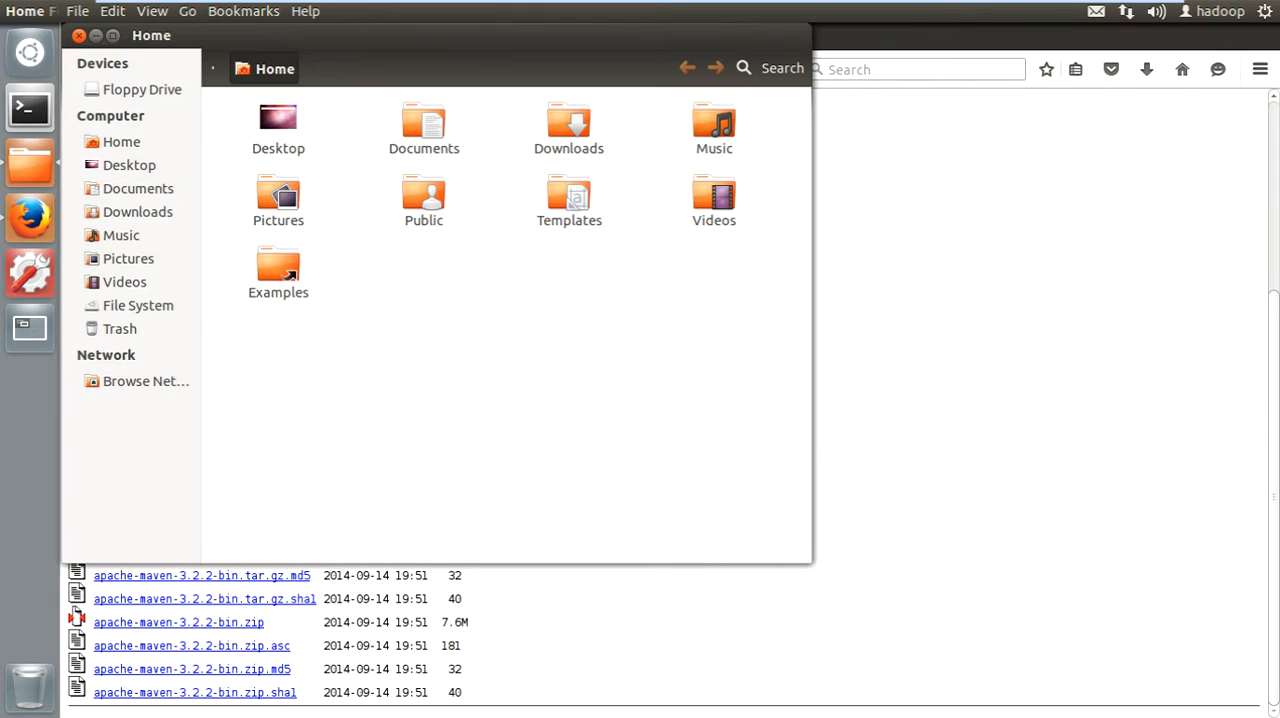
{"action": "left_click", "coordinate": [138, 212]}
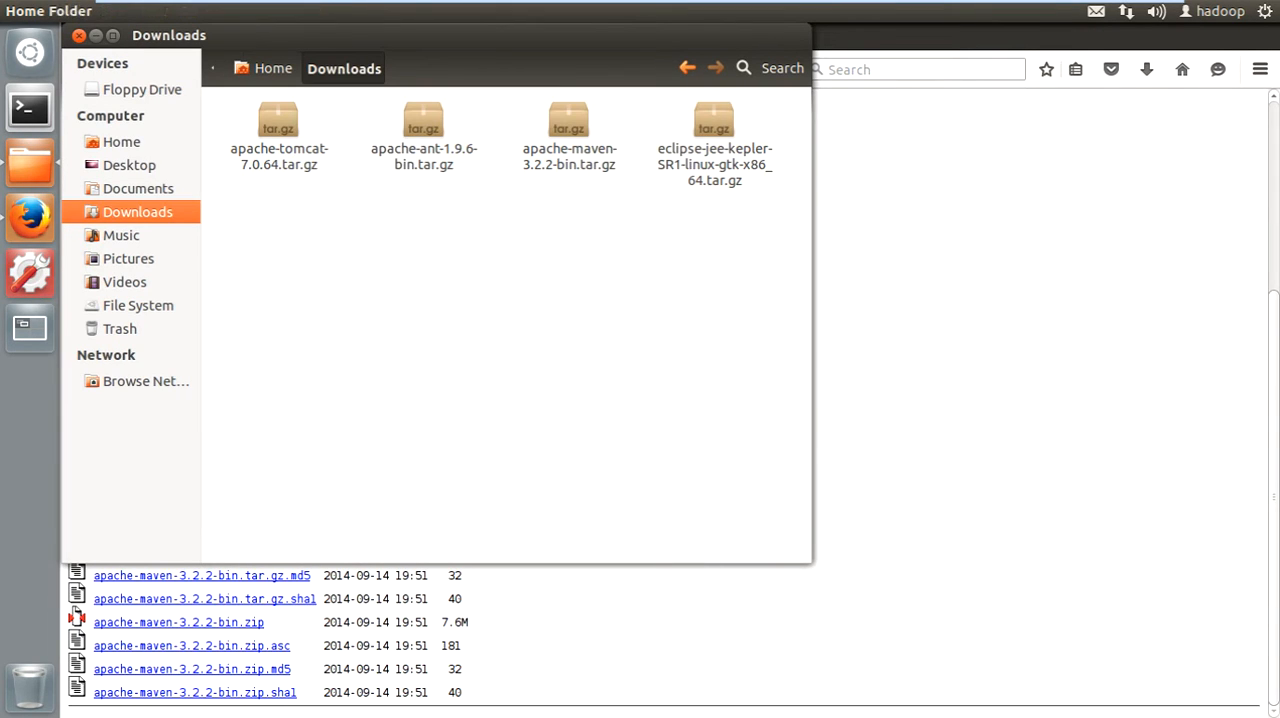
{"action": "left_click", "coordinate": [568, 122]}
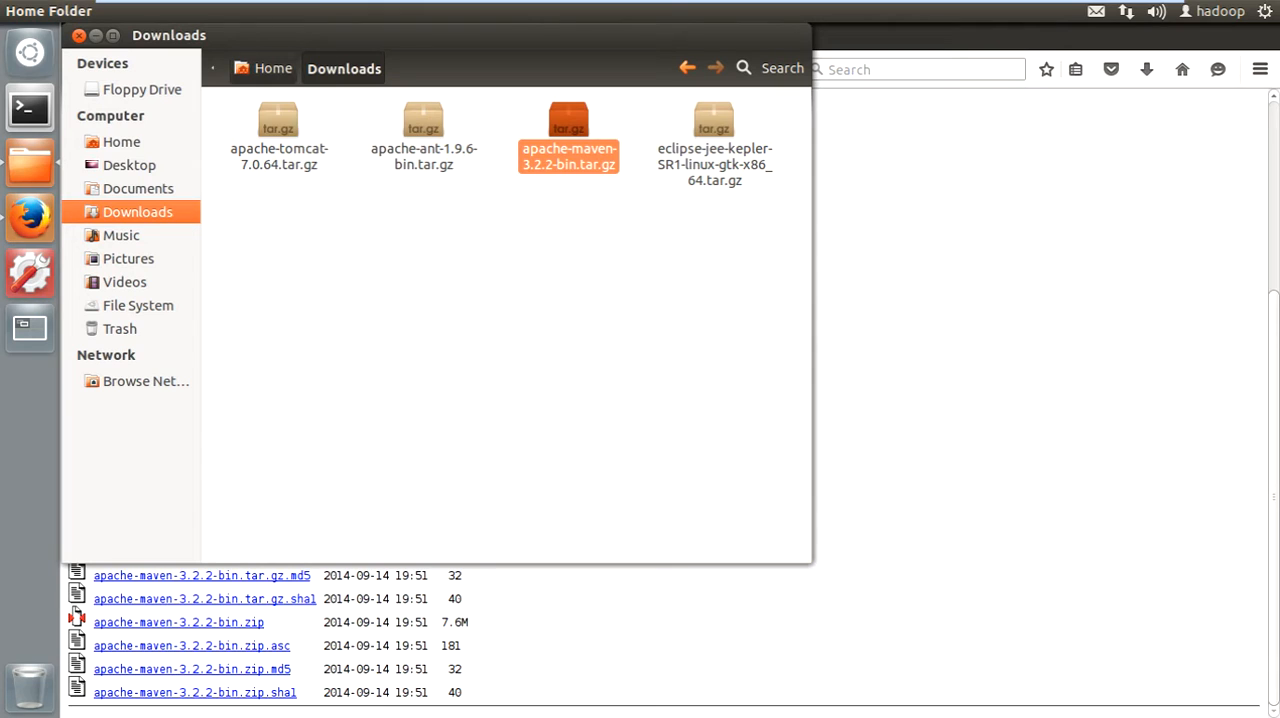
- Create a new folder named work in the Home folder
{"action": "left_click", "coordinate": [266, 68]}
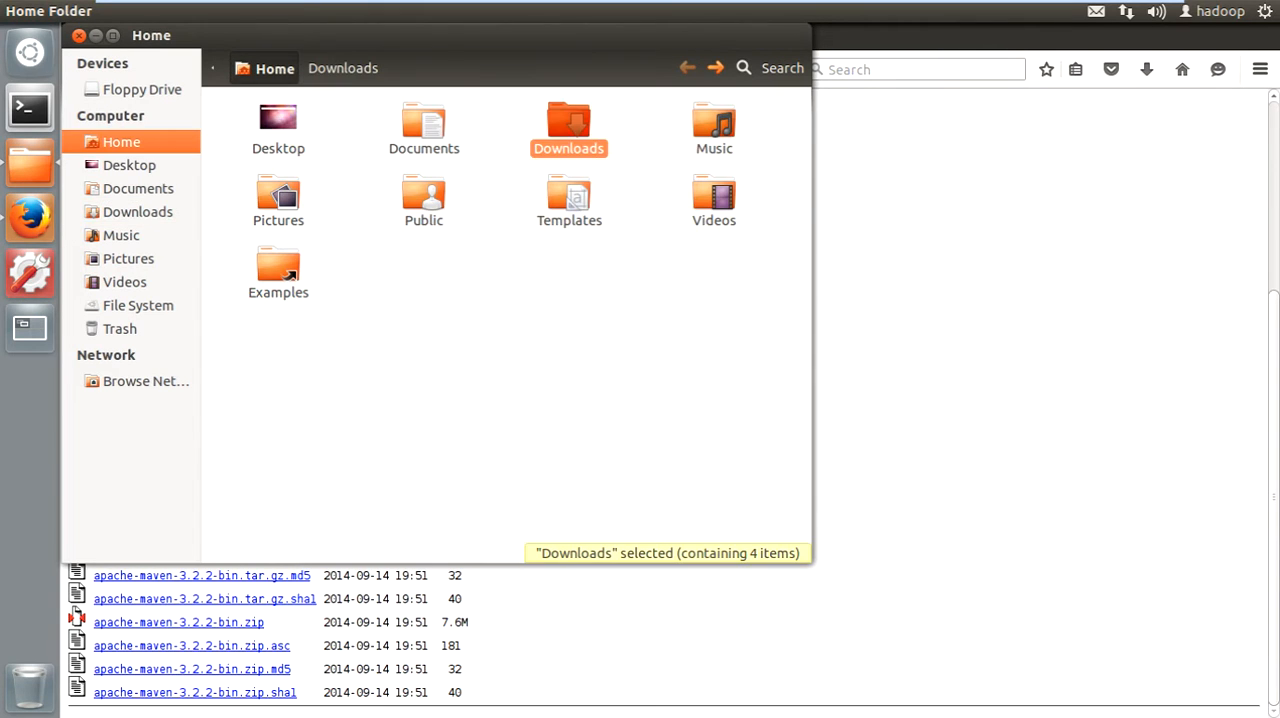
{"action": "right_click", "coordinate": [390, 283]}
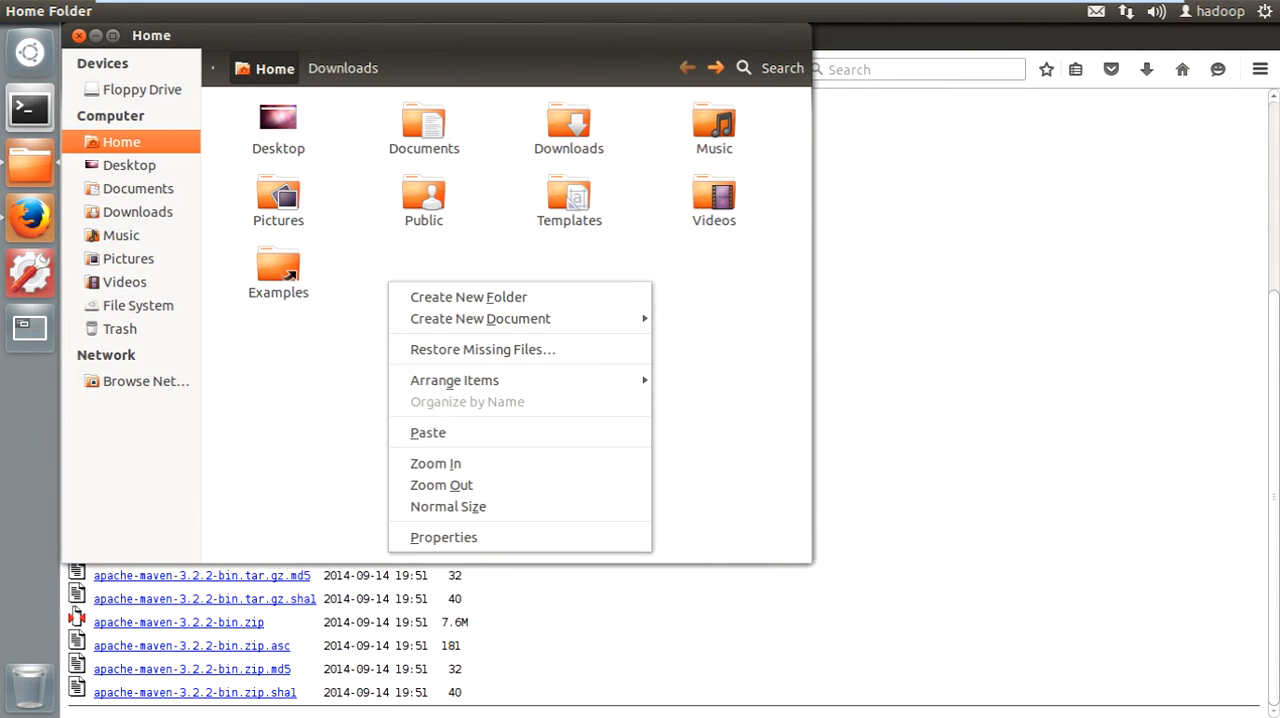
{"action": "left_click", "coordinate": [468, 297]}
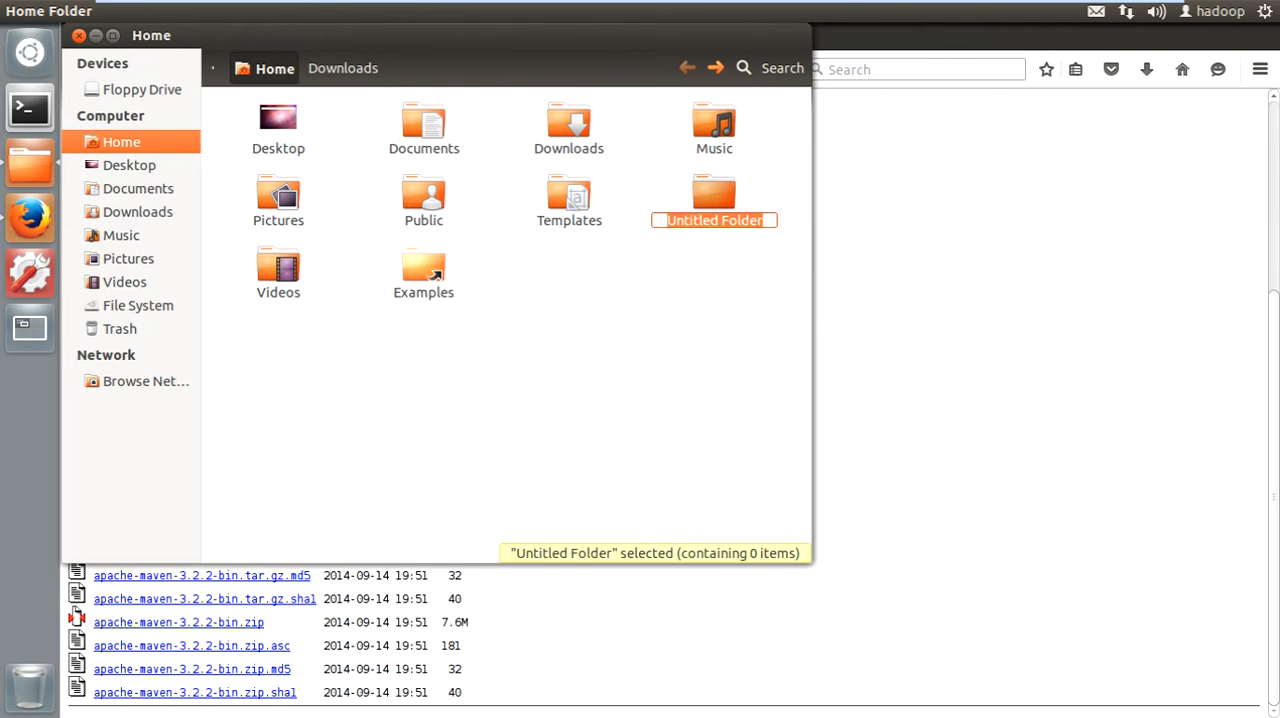
{"action": "type", "text": "work"}
{"action": "key", "text": "Return"}
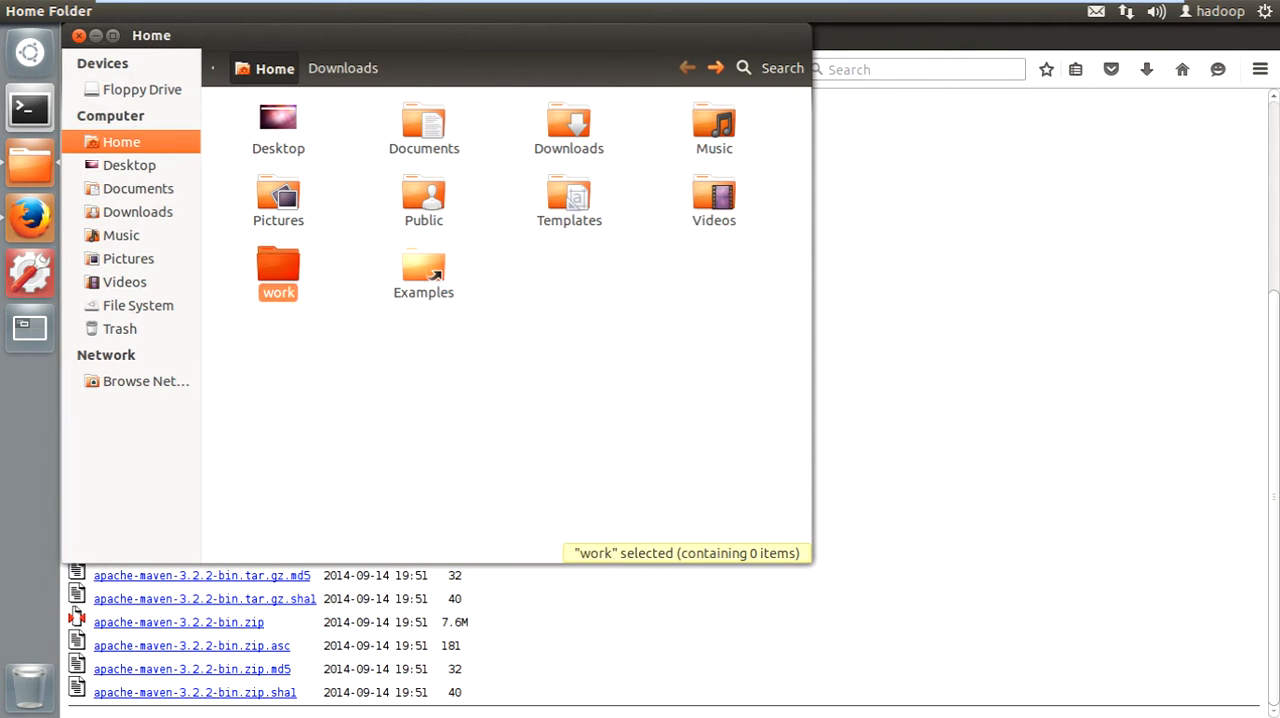
- Paste the copied Maven archive into the work folder
{"action": "key", "text": "Return"}
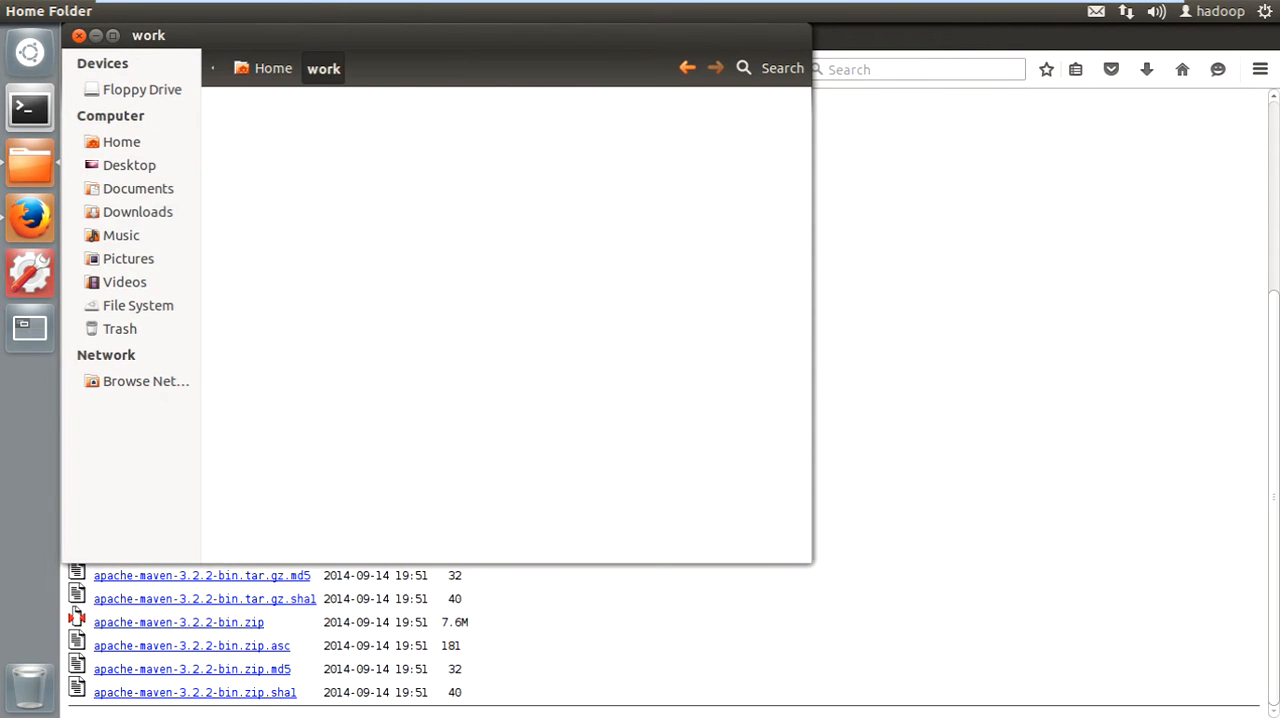
{"action": "key", "text": "ctrl+v"}
{"action": "left_click", "coordinate": [506, 325]}
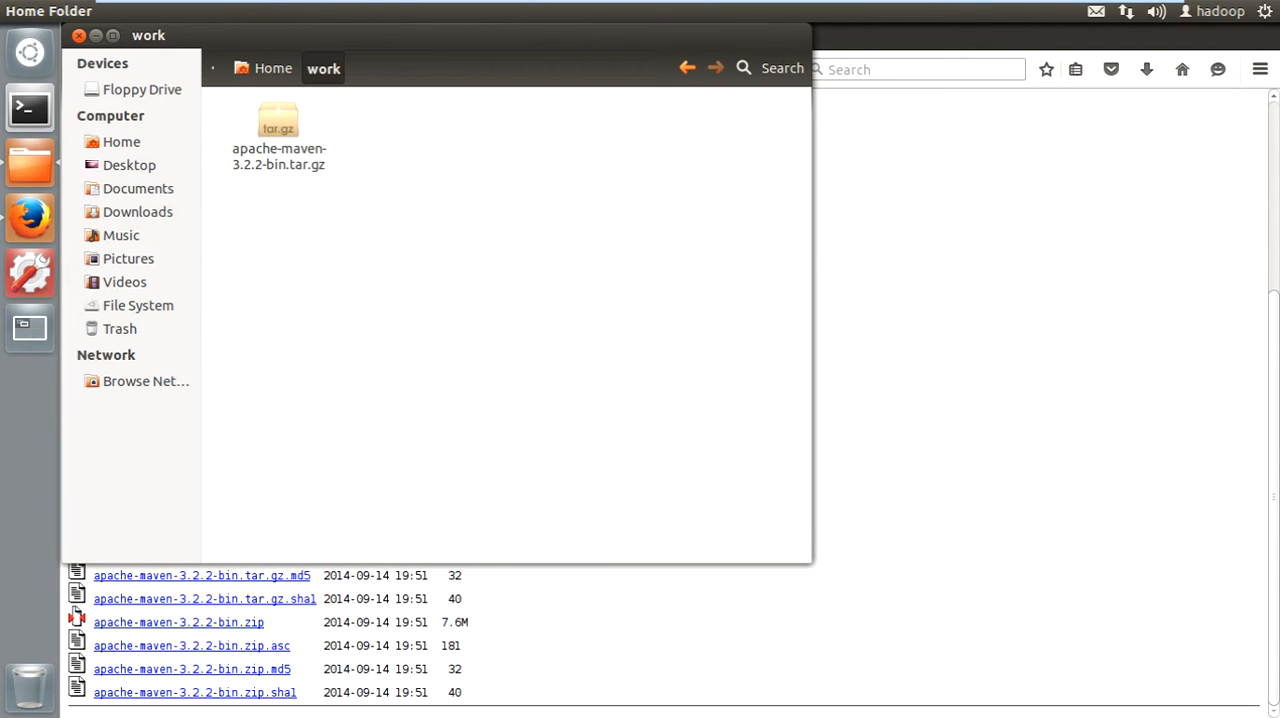
- Extract apache-maven-3.2.2-bin.tar.gz inside the work folder and open the extracted apache-maven-3.2.2 folder
{"action": "left_click", "coordinate": [278, 135]}
{"action": "right_click", "coordinate": [280, 142]}
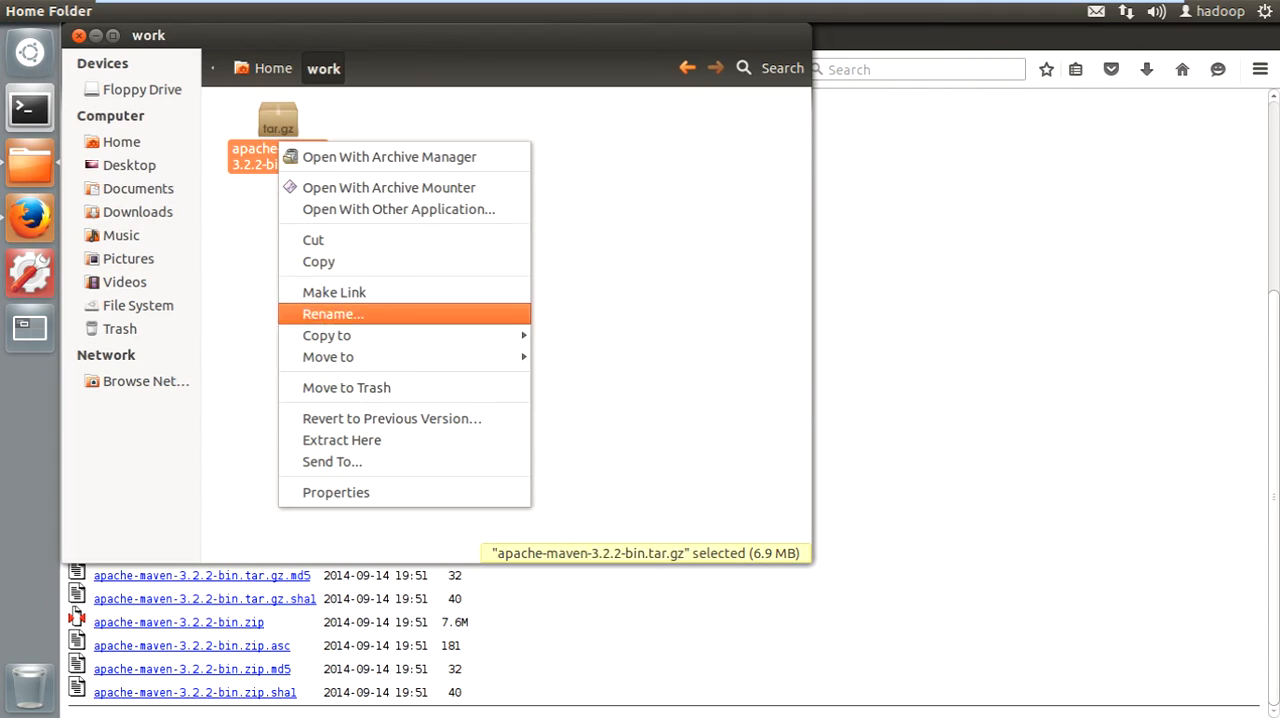
{"action": "left_click", "coordinate": [341, 440]}
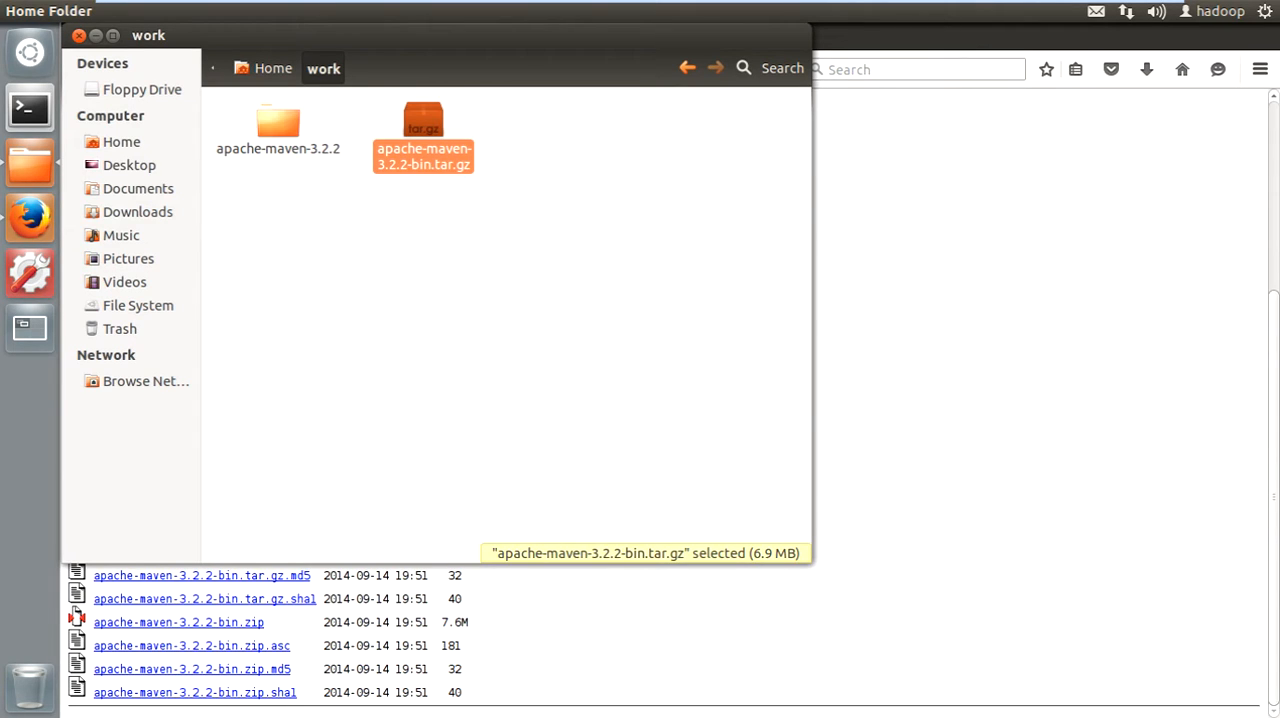
{"action": "double_click", "coordinate": [278, 122]}
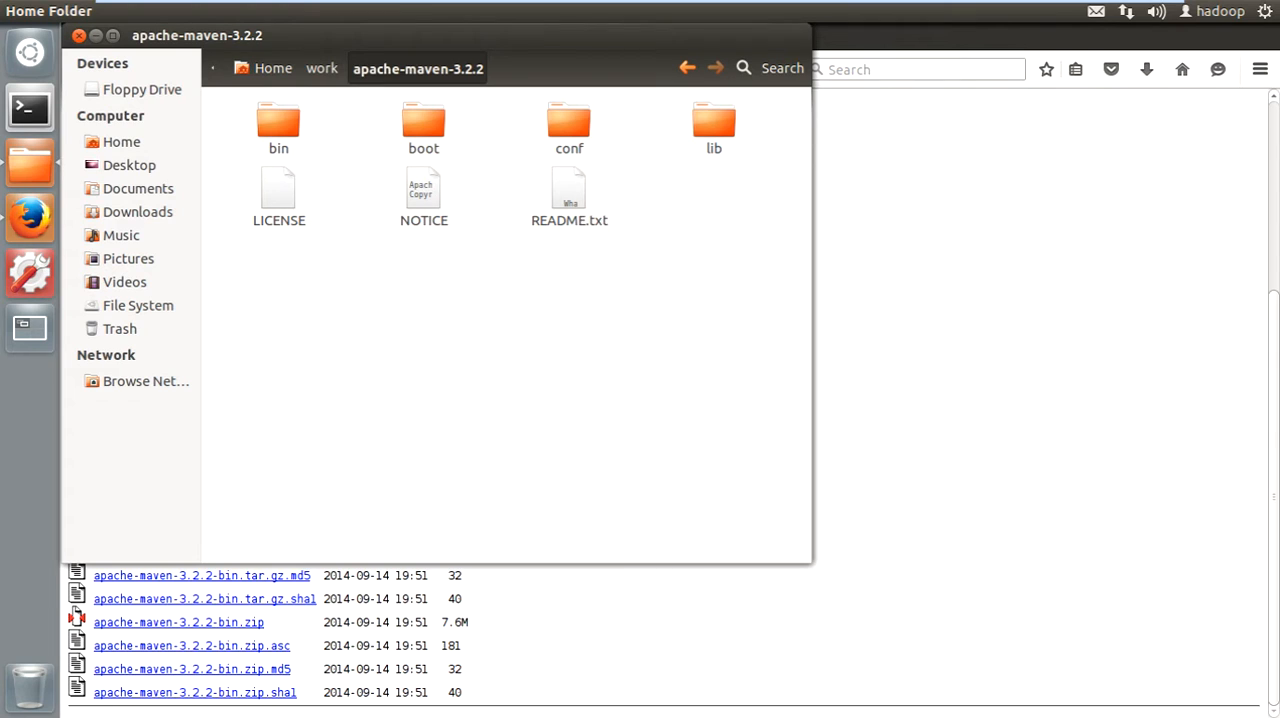
- Open ~/.bashrc in gedit from a new Terminal window
{"action": "left_click", "coordinate": [29, 107]}
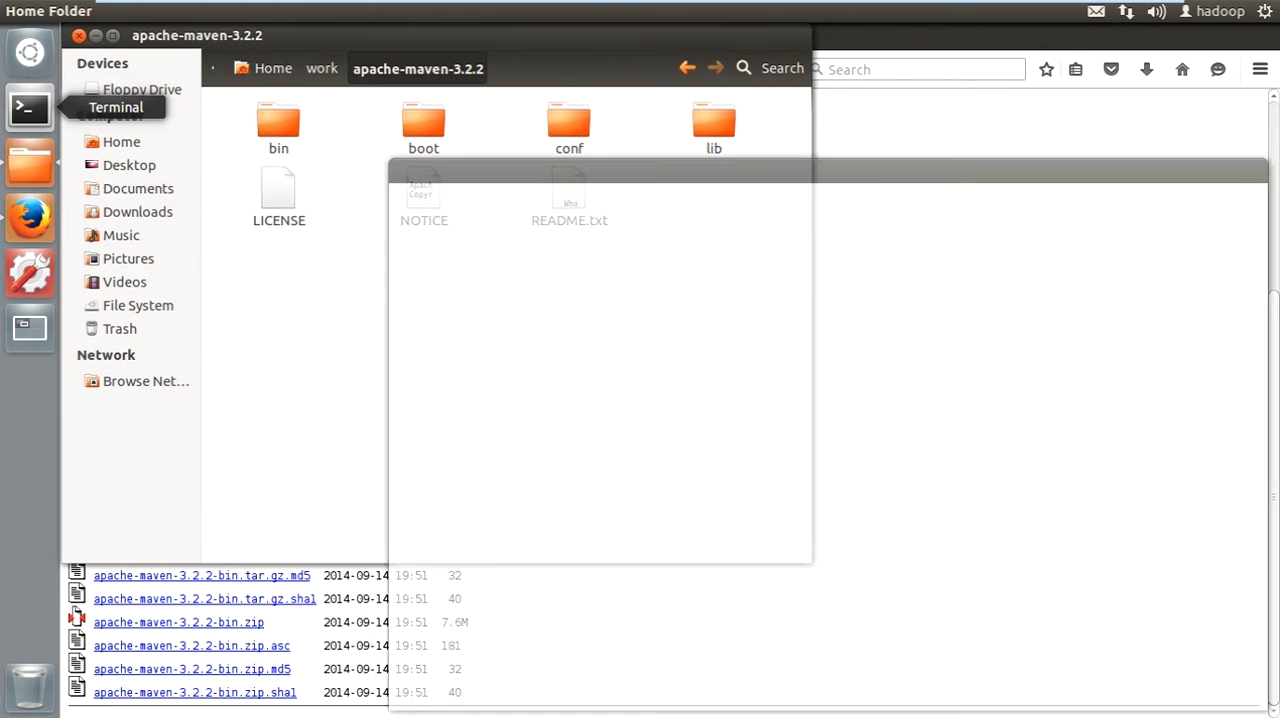
{"action": "left_click_drag", "start_coordinate": [660, 163], "coordinate": [483, 142]}
{"action": "type", "text": "ge"}
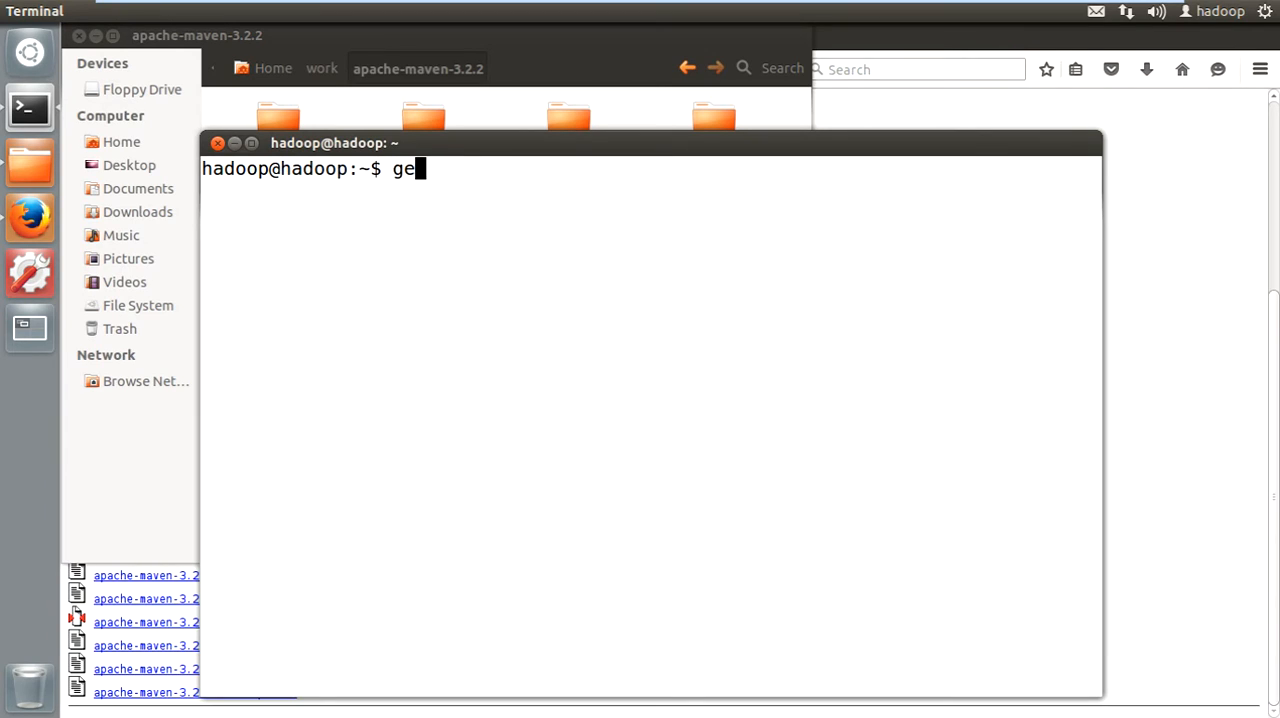
{"action": "type", "text": "dit ~/.bashrc"}
{"action": "key", "text": "Return"}
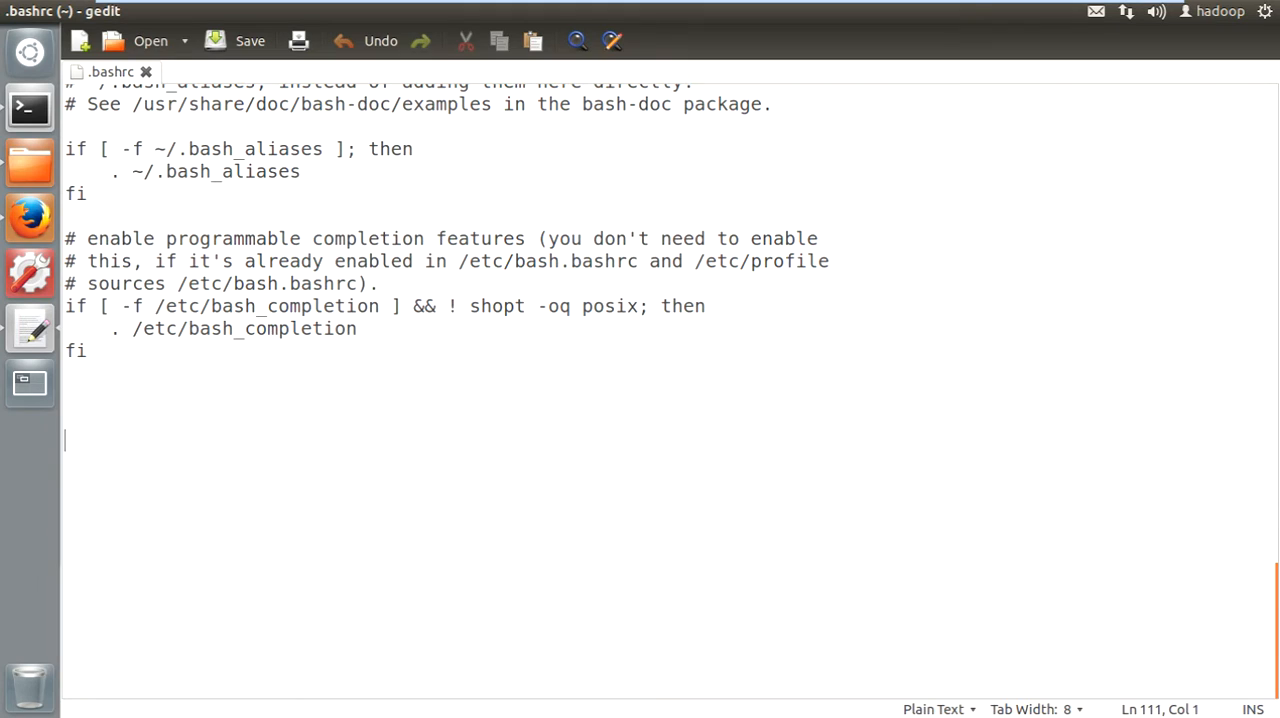
- Add a block of blank lines at the end of .bashrc, below the final fi
{"action": "left_click", "coordinate": [66, 396]}
{"action": "key", "text": "Return"}
{"action": "key", "text": "Return"}
{"action": "key", "text": "Return"}
{"action": "key", "text": "Return"}
{"action": "key", "text": "Return"}
{"action": "key", "text": "Return"}
{"action": "key", "text": "Return"}
{"action": "key", "text": "Return"}
{"action": "key", "text": "Return"}
{"action": "key", "text": "Return"}
{"action": "key", "text": "Return"}
{"action": "key", "text": "Return"}
{"action": "key", "text": "Return"}
{"action": "key", "text": "Return"}
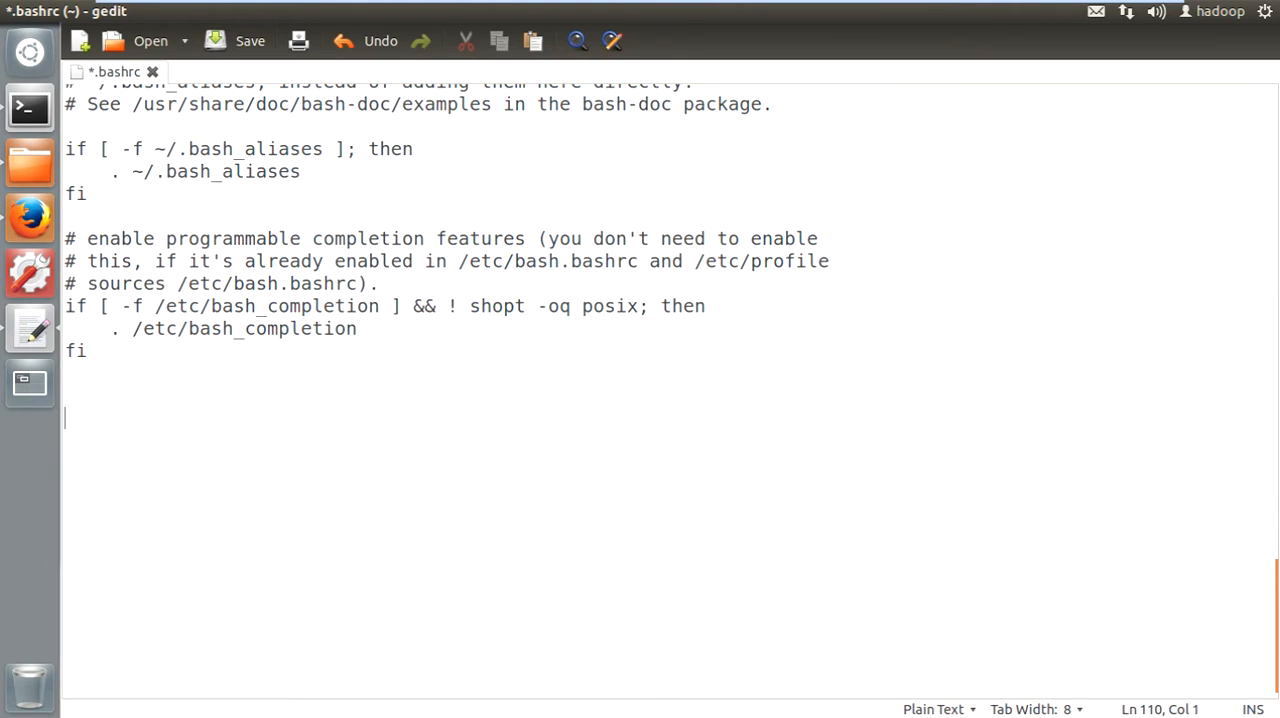
{"action": "key", "text": "Return"}
{"action": "key", "text": "Return"}
{"action": "key", "text": "Return"}
{"action": "key", "text": "Return"}
{"action": "key", "text": "Return"}
{"action": "key", "text": "Return"}
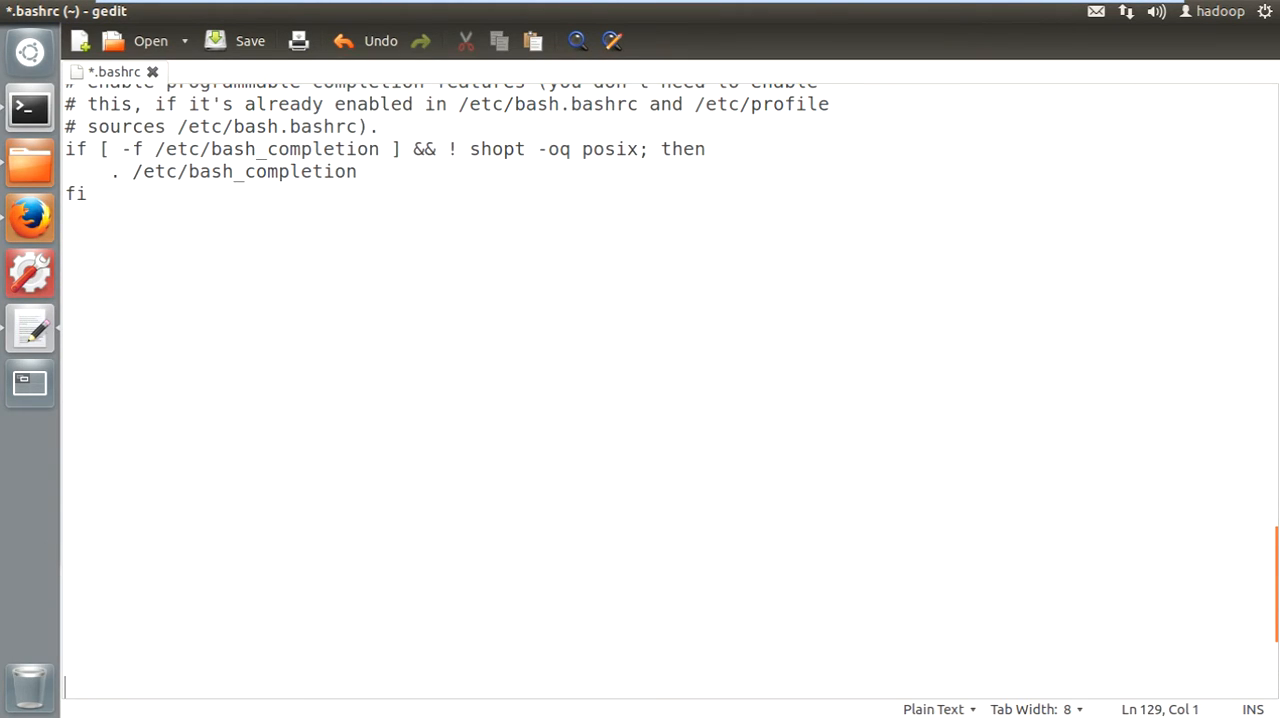
- Add the comment line "# Big Data Project Environment variables" below the final fi and save .bashrc
{"action": "left_click", "coordinate": [66, 261]}
{"action": "type", "text": "# Big Data Project "}
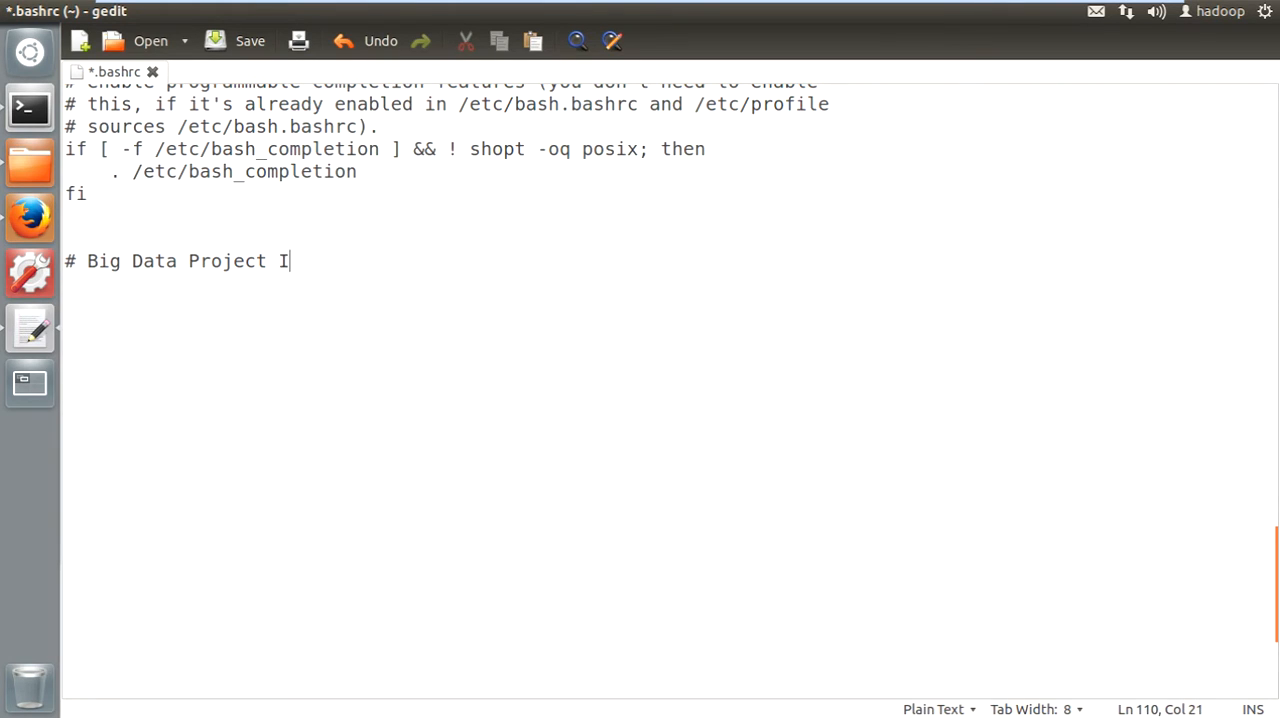
{"action": "type", "text": "Environmen"}
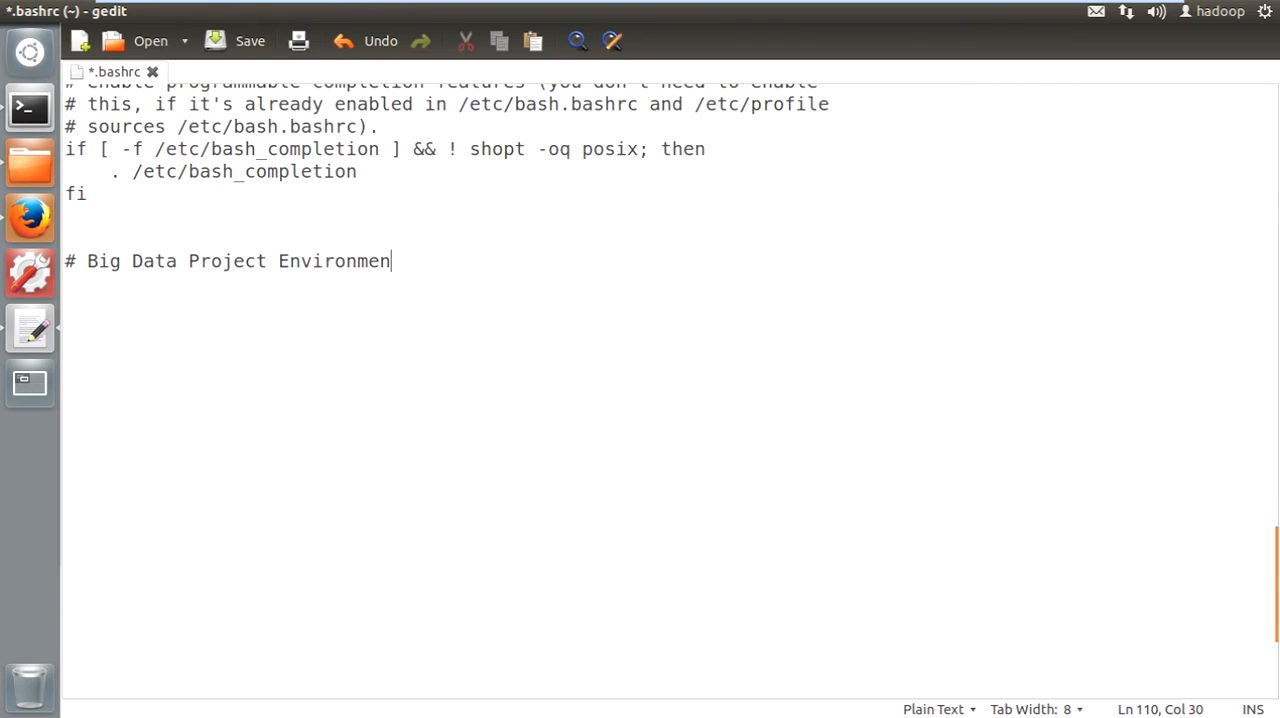
{"action": "type", "text": "t variables"}
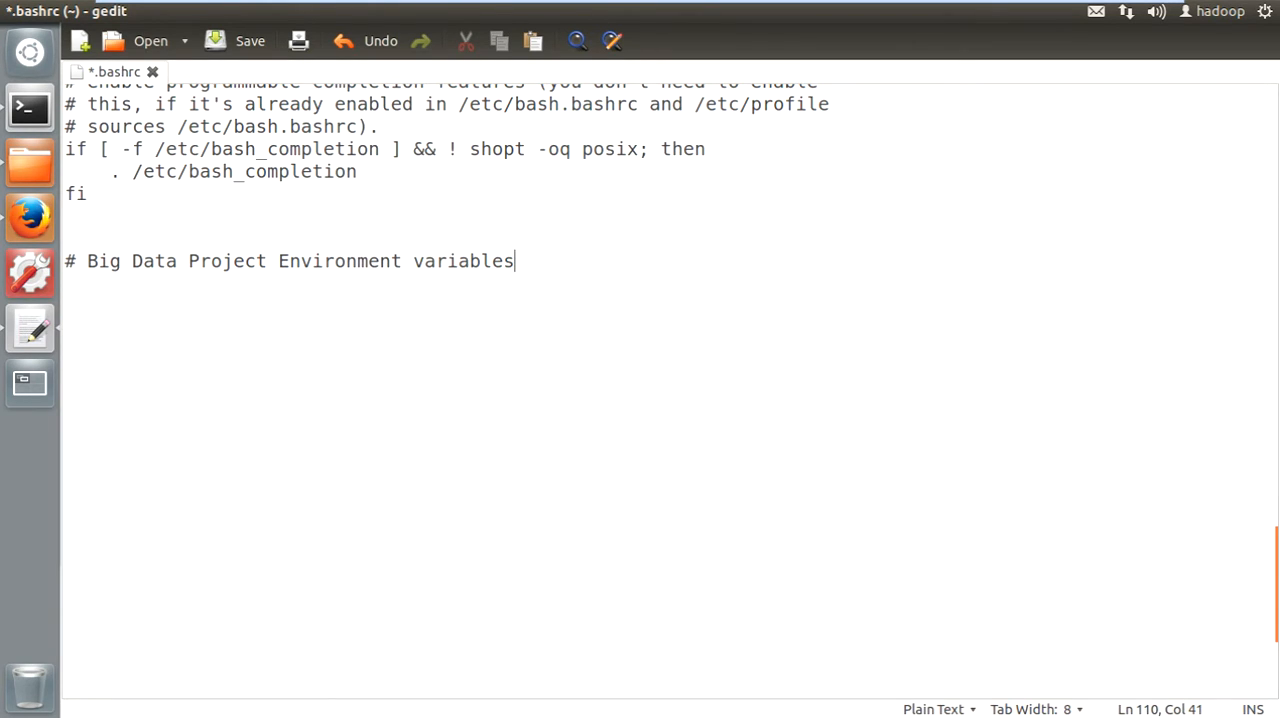
{"action": "key", "text": "Return"}
{"action": "key", "text": "ctrl+s"}
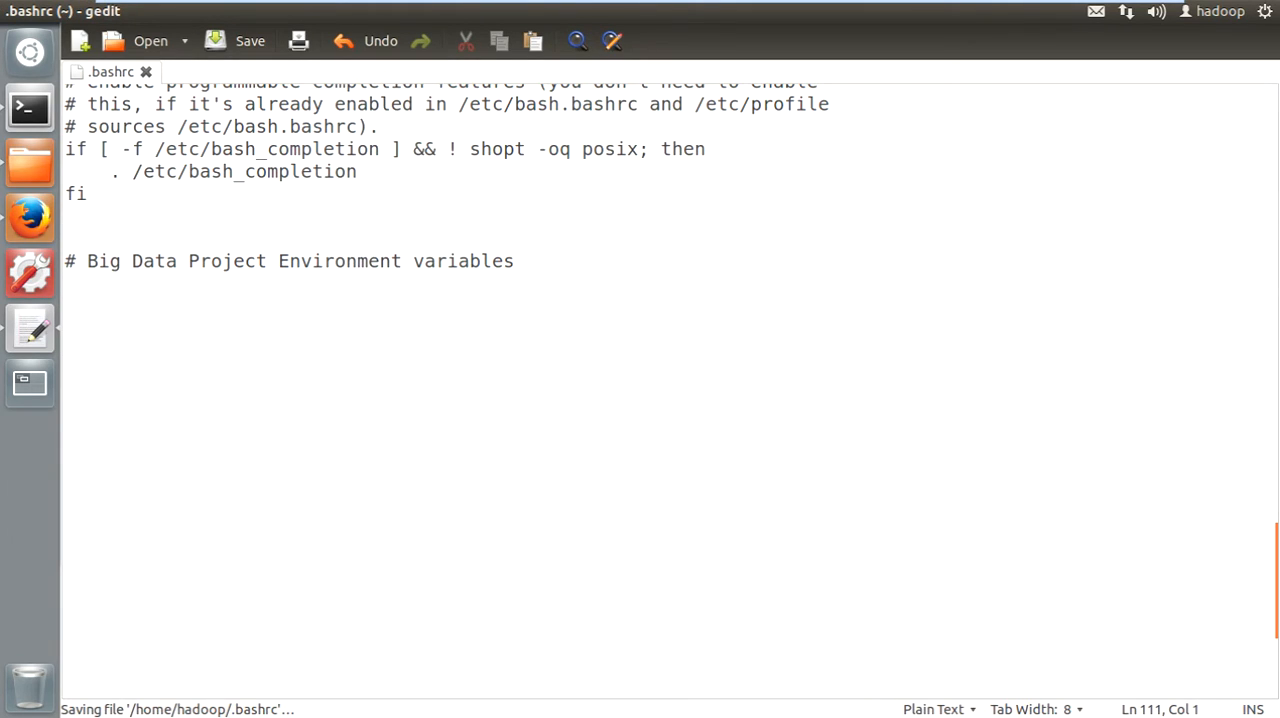
- Begin an environment variable line under the comment with "export M2_HOME="
{"action": "type", "text": "export"}
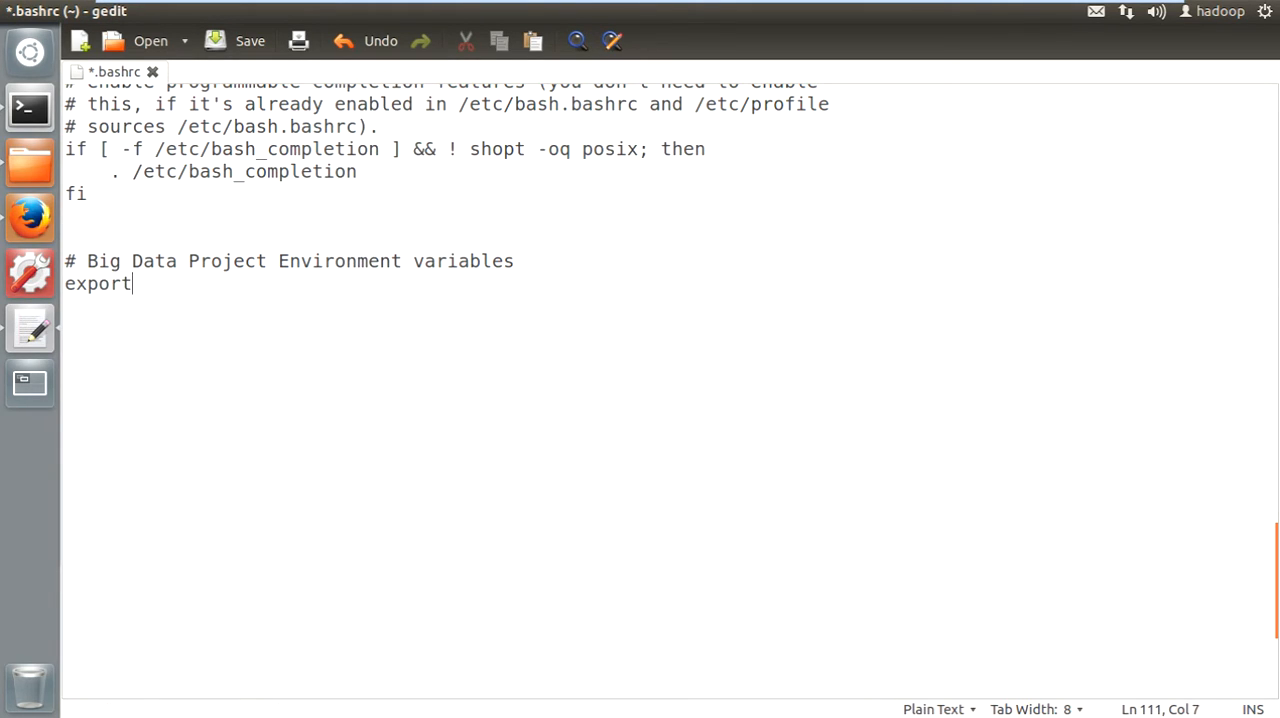
{"action": "type", "text": " M2_"}
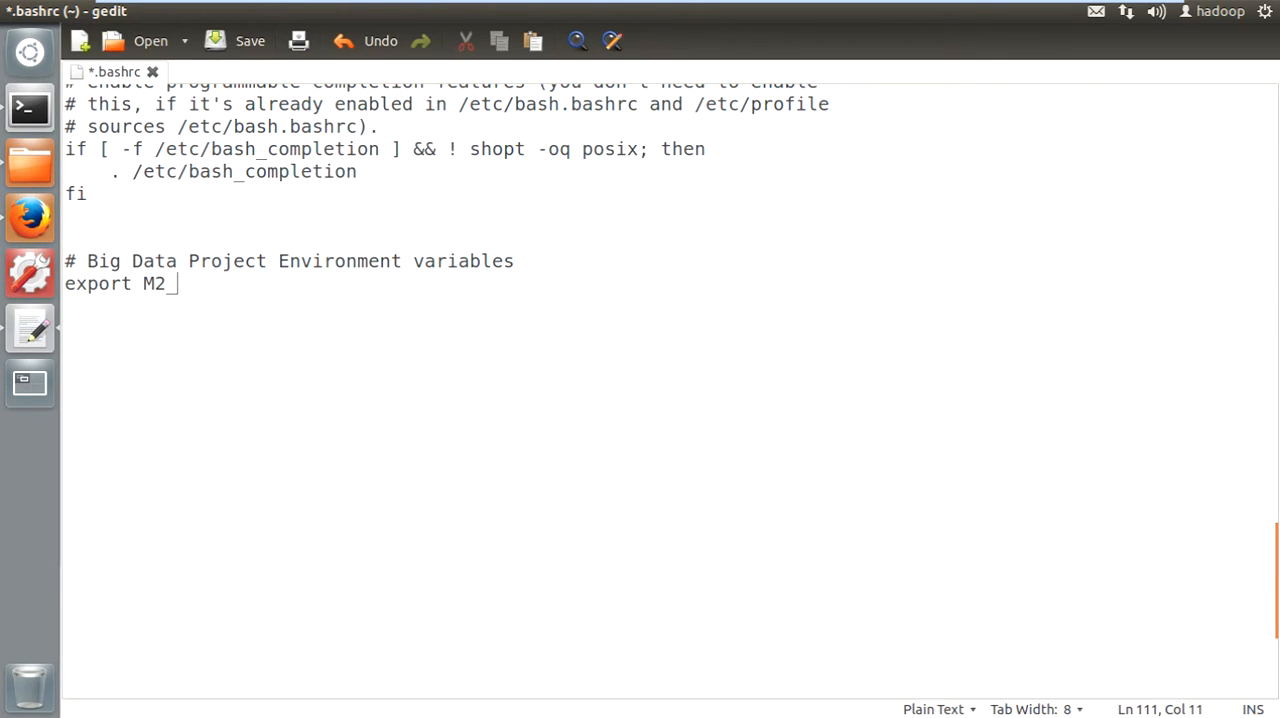
{"action": "type", "text": "HOME="}
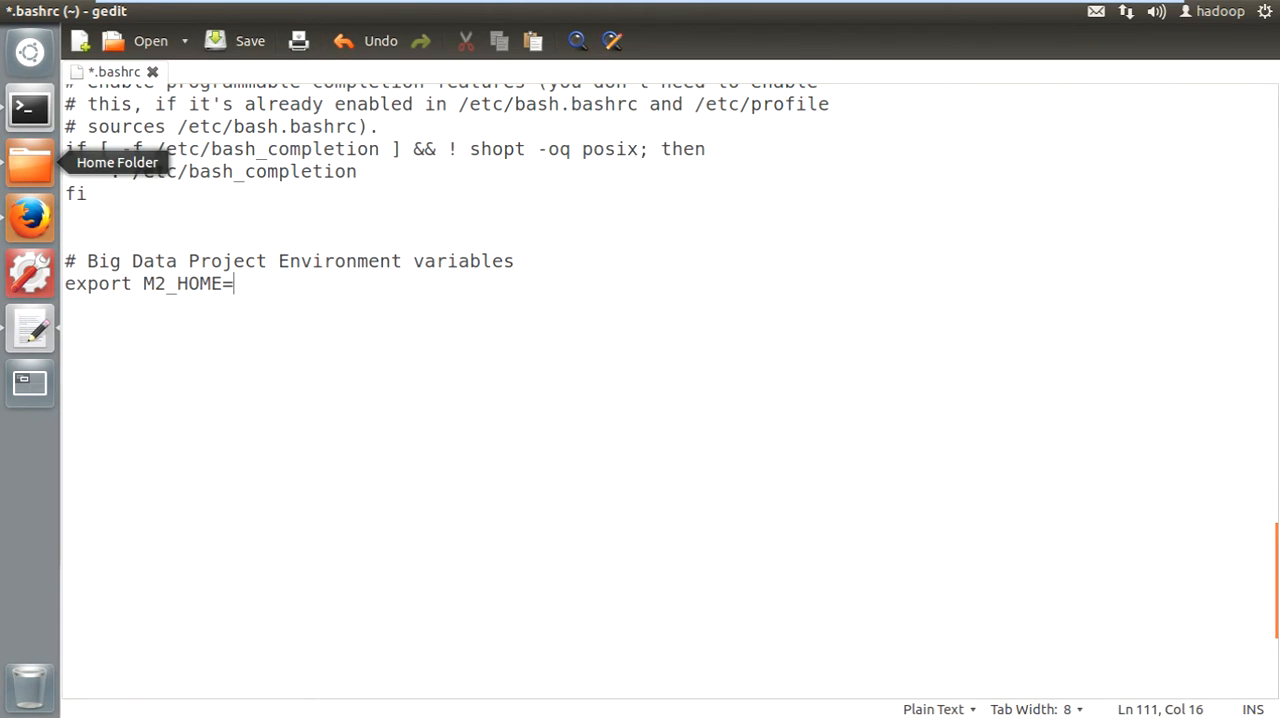
- Copy the location path from the apache-maven-3.2.2 folder's properties and paste /home/hadoop/work as the M2_HOME value in .bashrc
{"action": "left_click", "coordinate": [30, 162]}
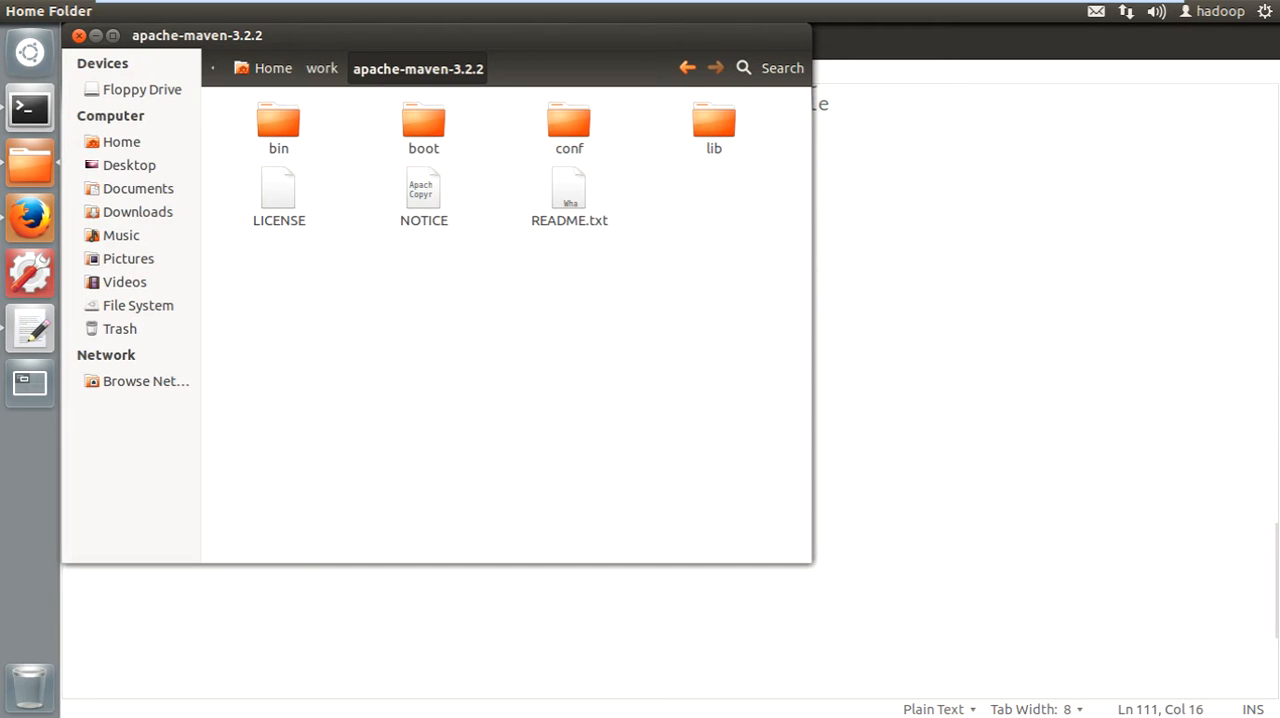
{"action": "right_click", "coordinate": [374, 300]}
{"action": "left_click", "coordinate": [430, 556]}
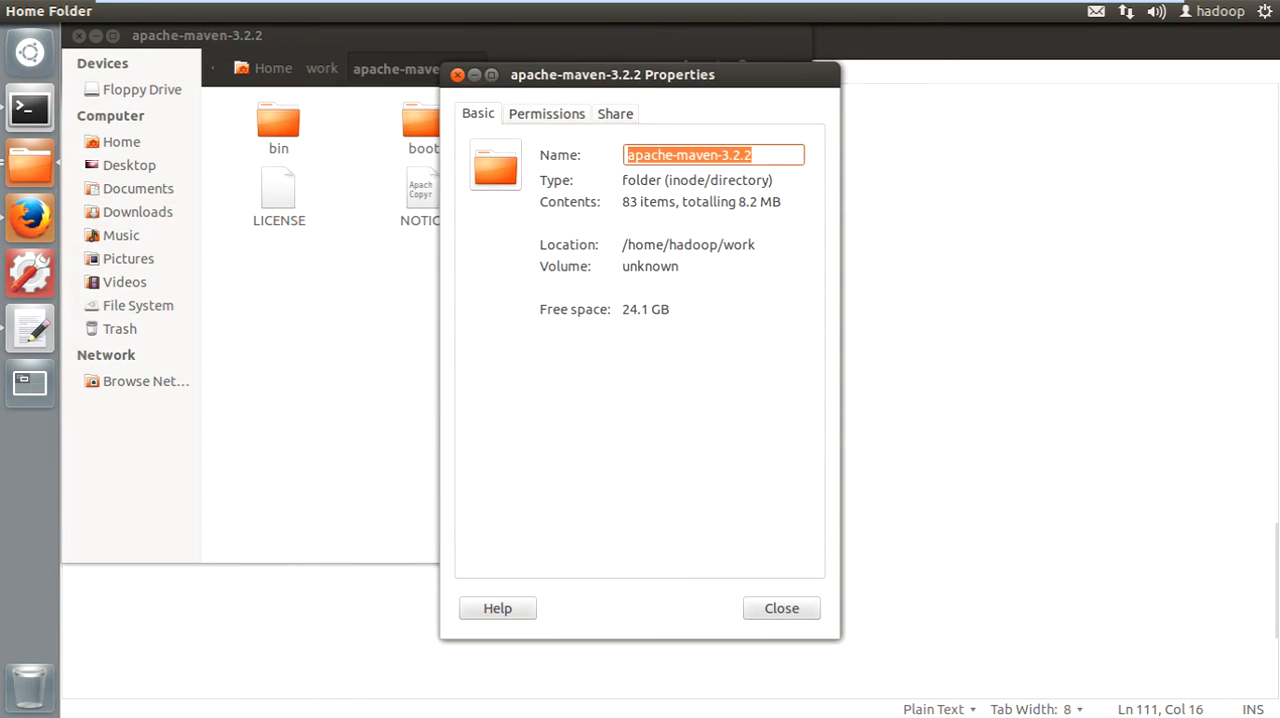
{"action": "left_click_drag", "start_coordinate": [622, 244], "coordinate": [756, 244]}
{"action": "left_click_drag", "start_coordinate": [756, 155], "coordinate": [627, 155]}
{"action": "left_click", "coordinate": [684, 244]}
{"action": "right_click", "coordinate": [684, 244]}
{"action": "left_click", "coordinate": [716, 273]}
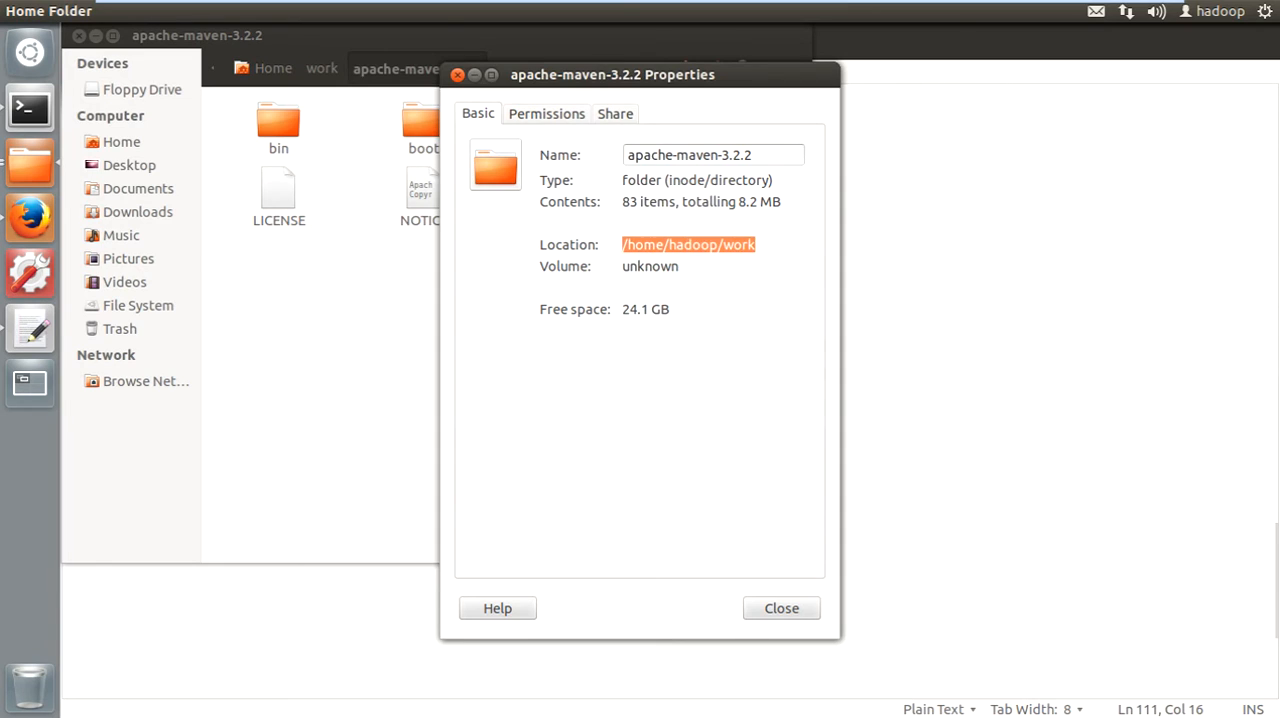
{"action": "left_click", "coordinate": [30, 328]}
{"action": "key", "text": "ctrl+v"}
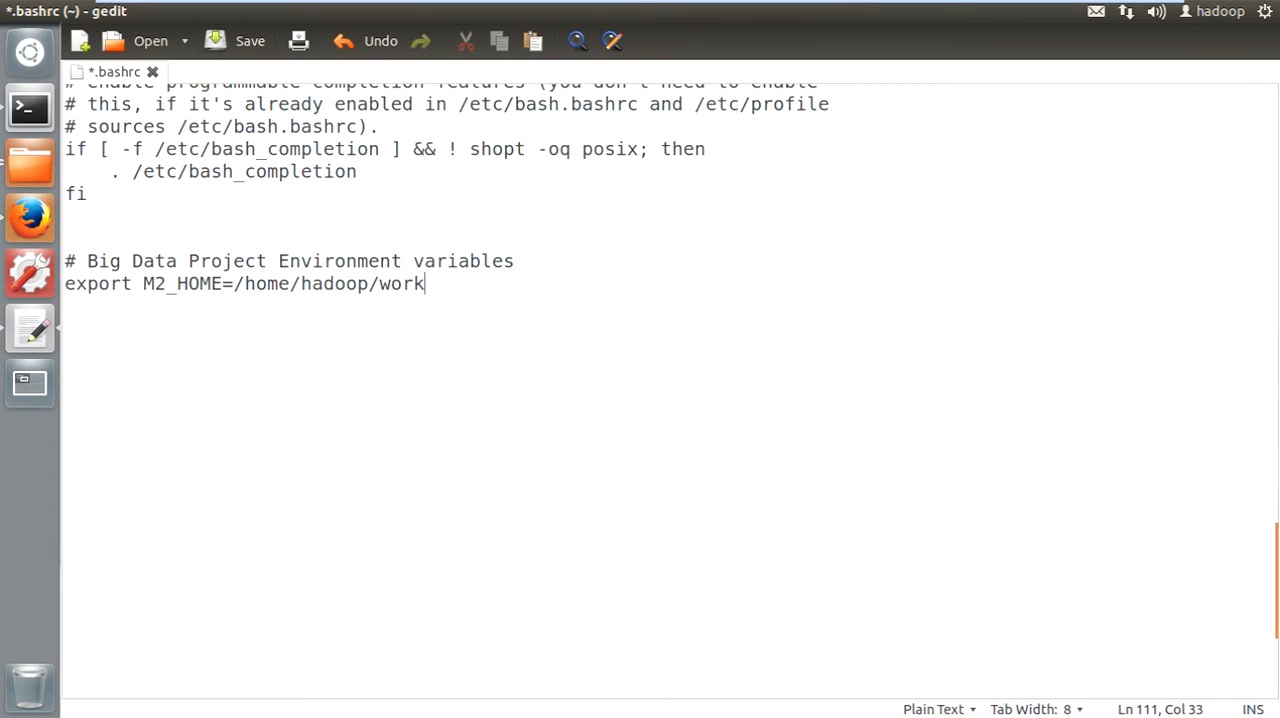
- Append "/" and the folder name apache-maven-3.2.2, copied from its properties, to the M2_HOME path and save .bashrc
{"action": "type", "text": "/"}
{"action": "key", "text": "alt+Tab"}
{"action": "triple_click", "coordinate": [651, 155]}
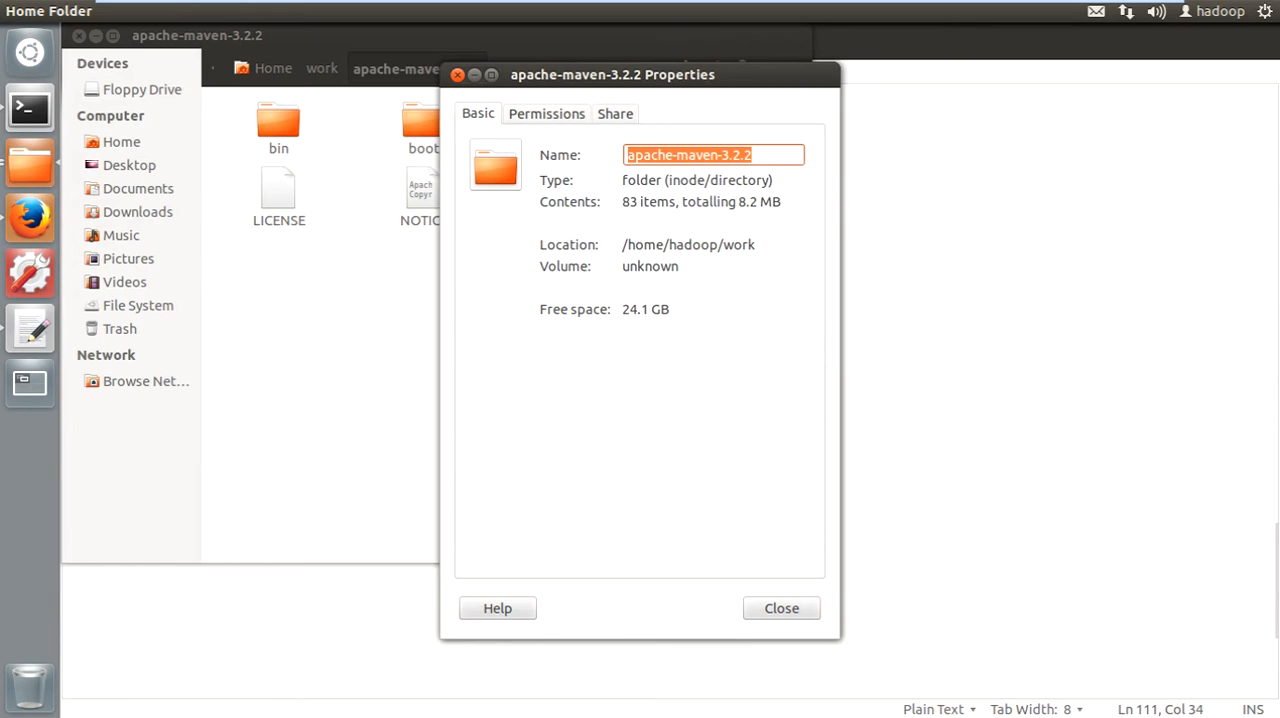
{"action": "left_click", "coordinate": [781, 608]}
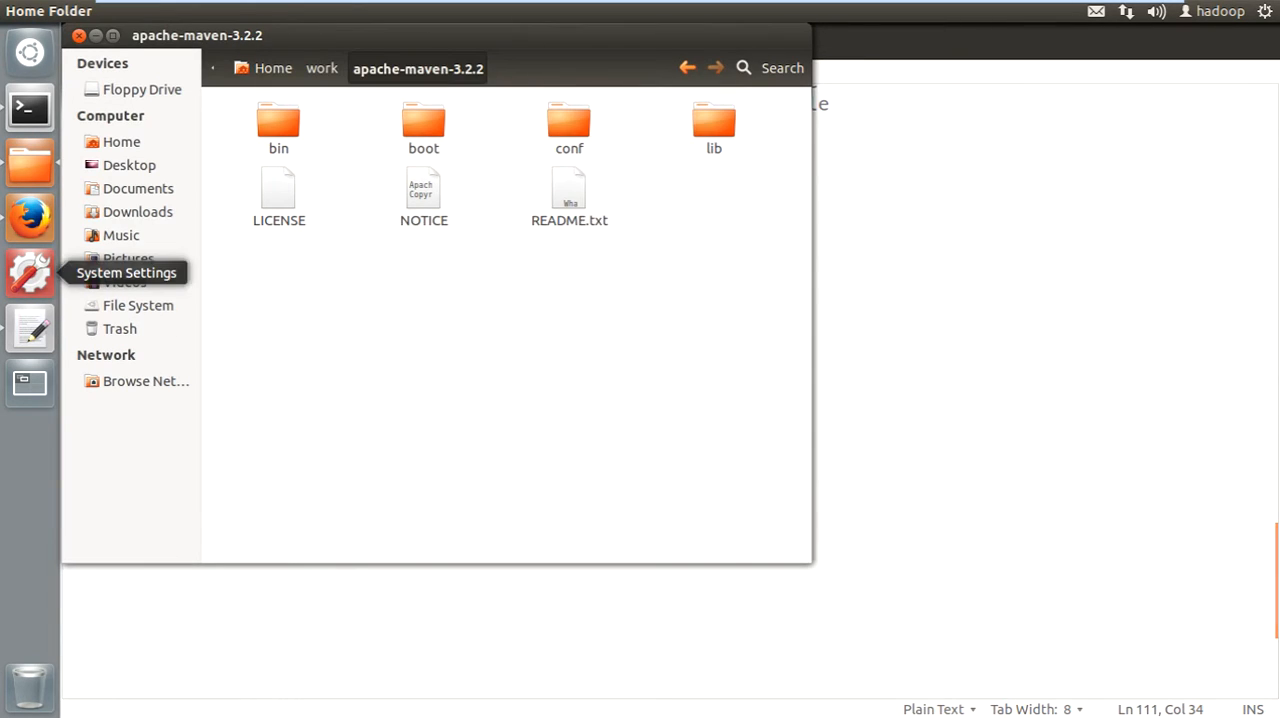
{"action": "left_click", "coordinate": [30, 328]}
{"action": "key", "text": "ctrl+v"}
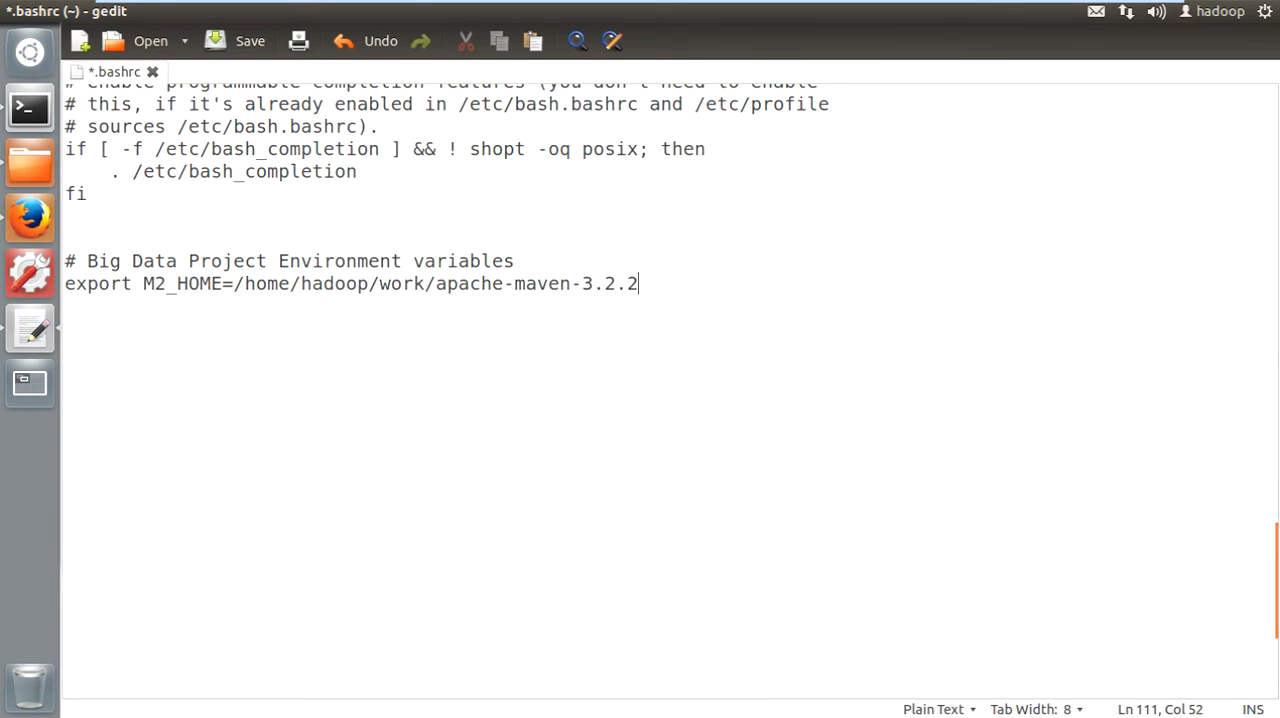
{"action": "key", "text": "ctrl+s"}
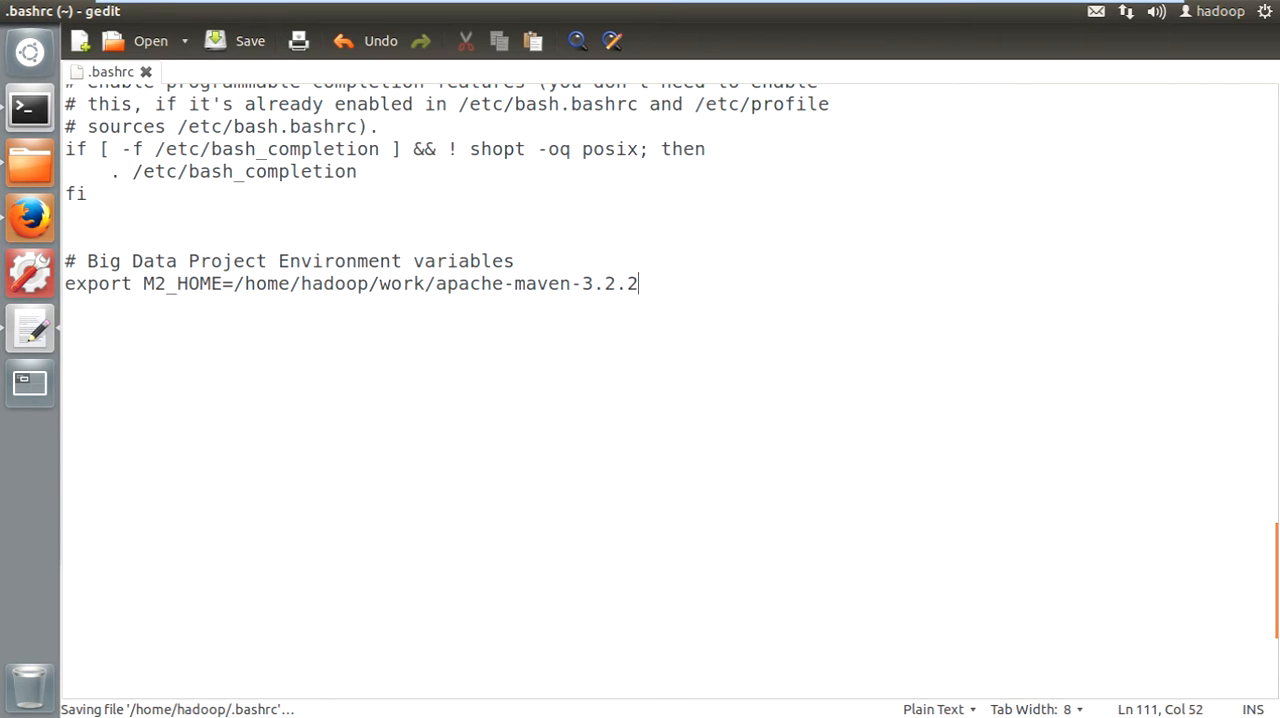
- Add the line "export PATH=$M2_HOME/bin:$PATH" below the M2_HOME line and save .bashrc
{"action": "key", "text": "Return"}
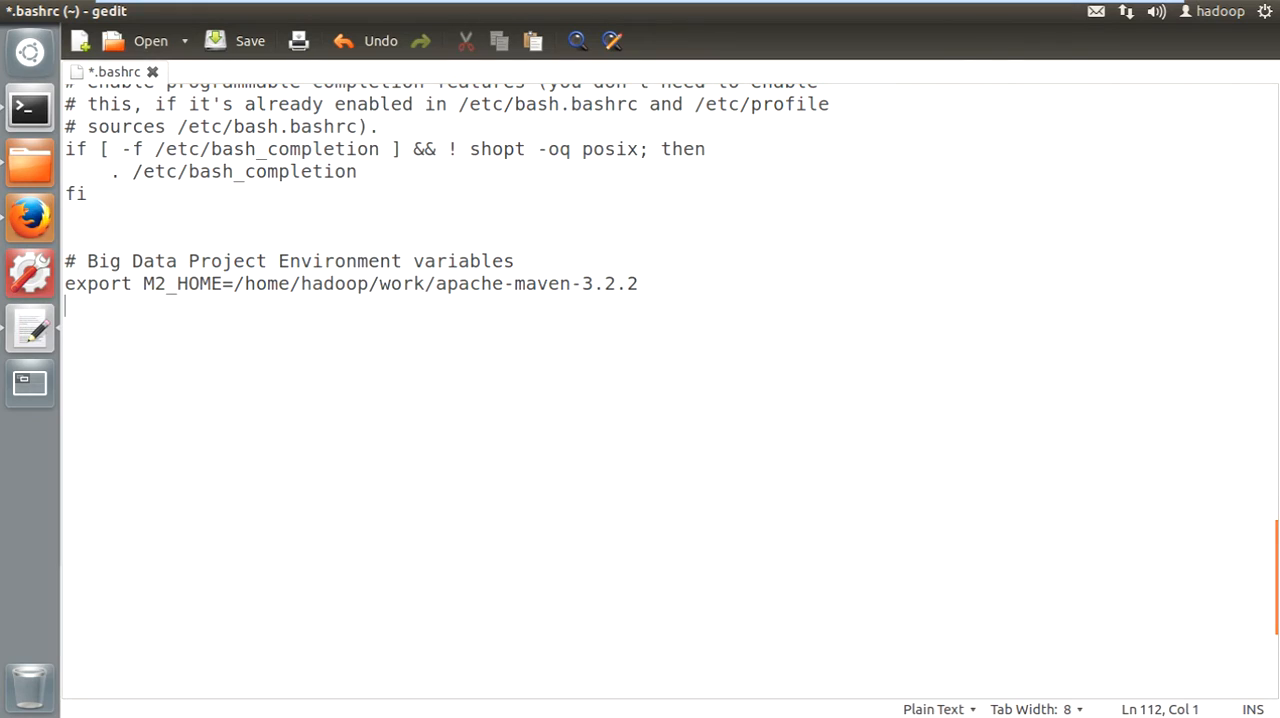
{"action": "type", "text": "export PATH"}
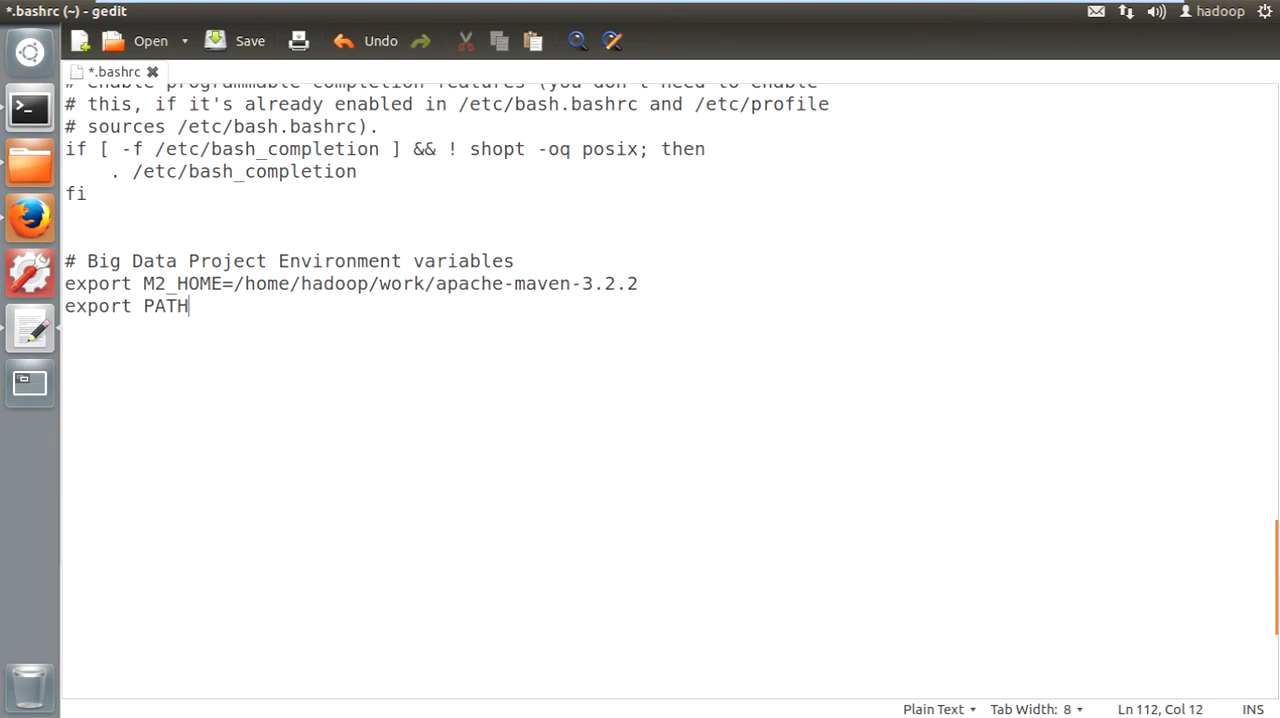
{"action": "type", "text": "=$M2_HOME"}
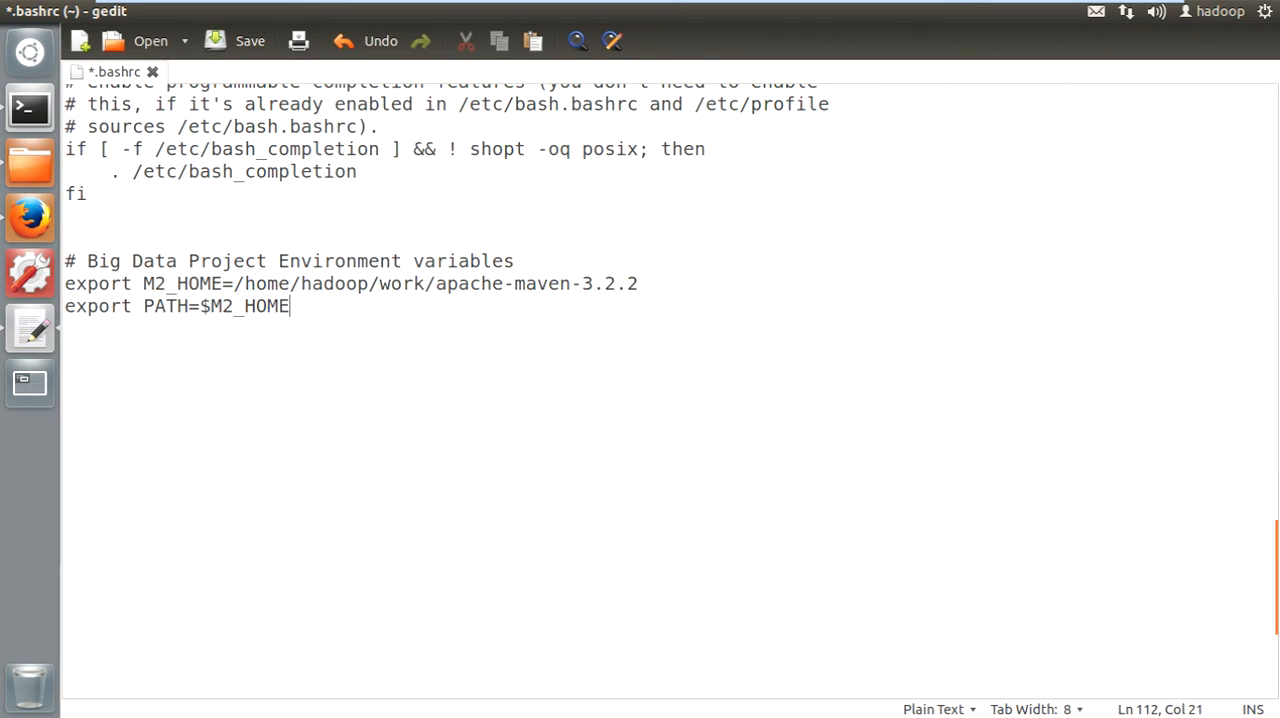
{"action": "type", "text": "/bin:$PATH"}
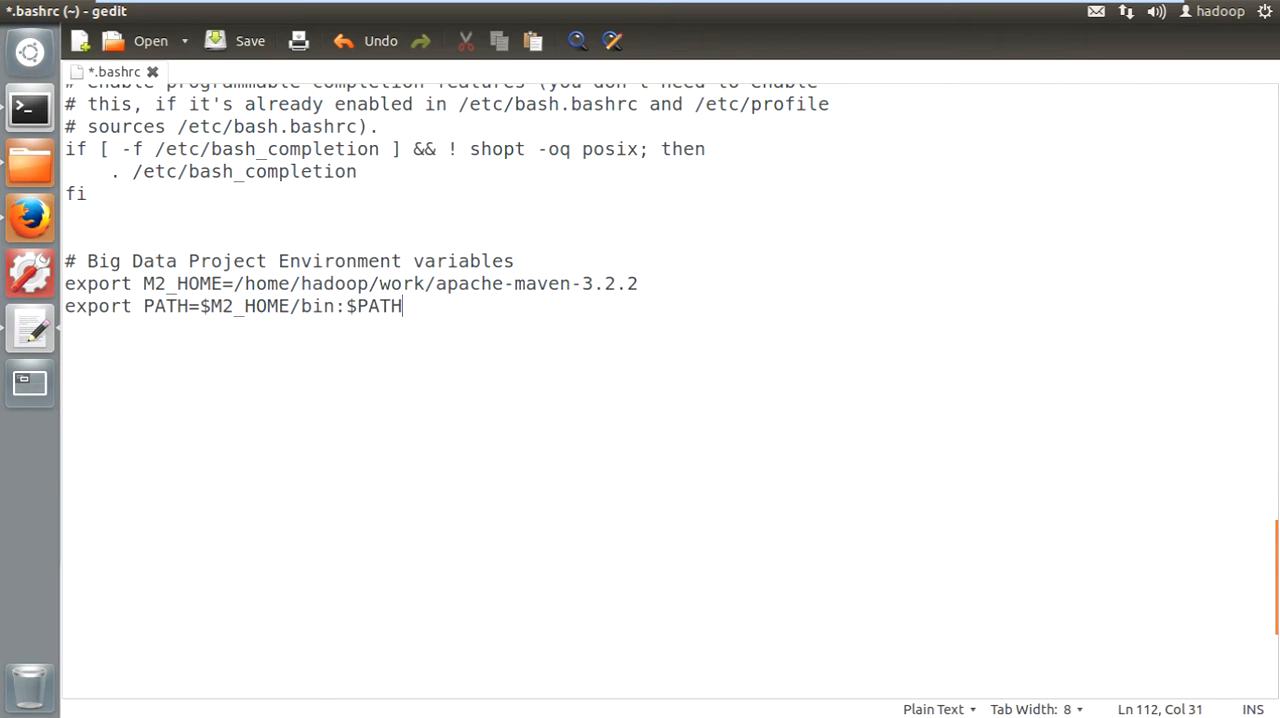
{"action": "key", "text": "ctrl+s"}
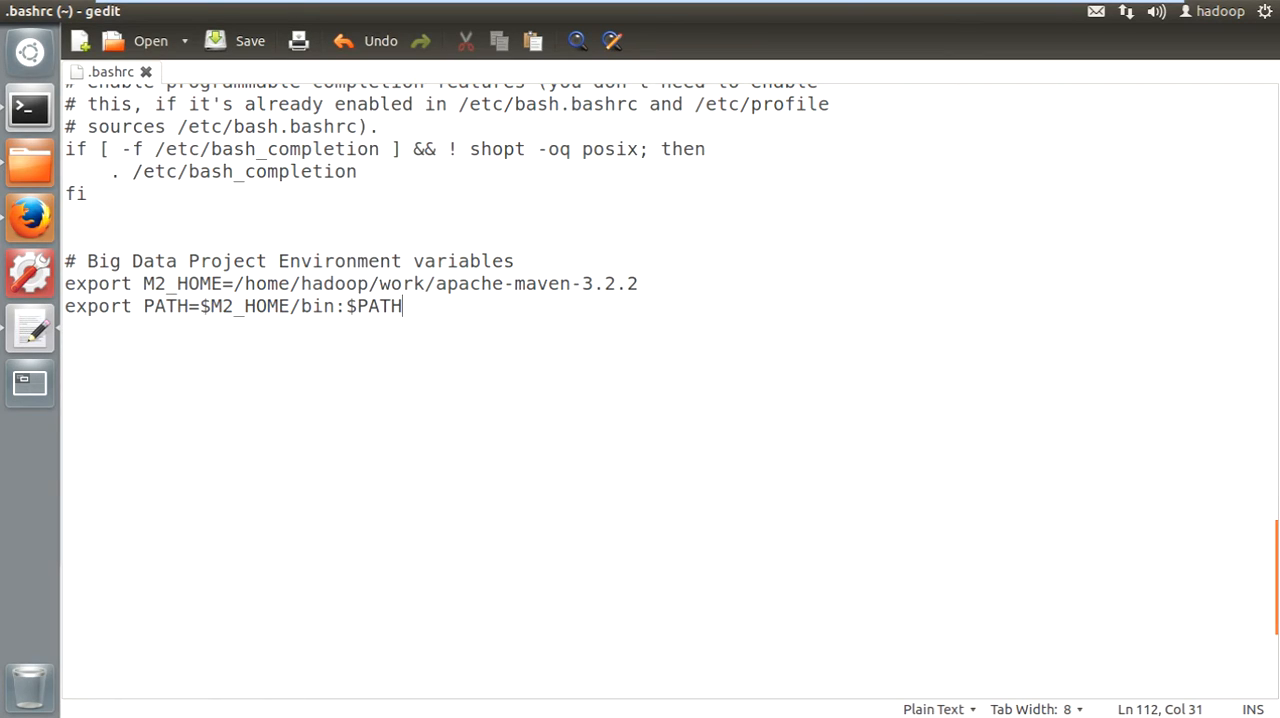
- Close the saved .bashrc file and open a new terminal window
{"action": "double_click", "coordinate": [166, 306]}
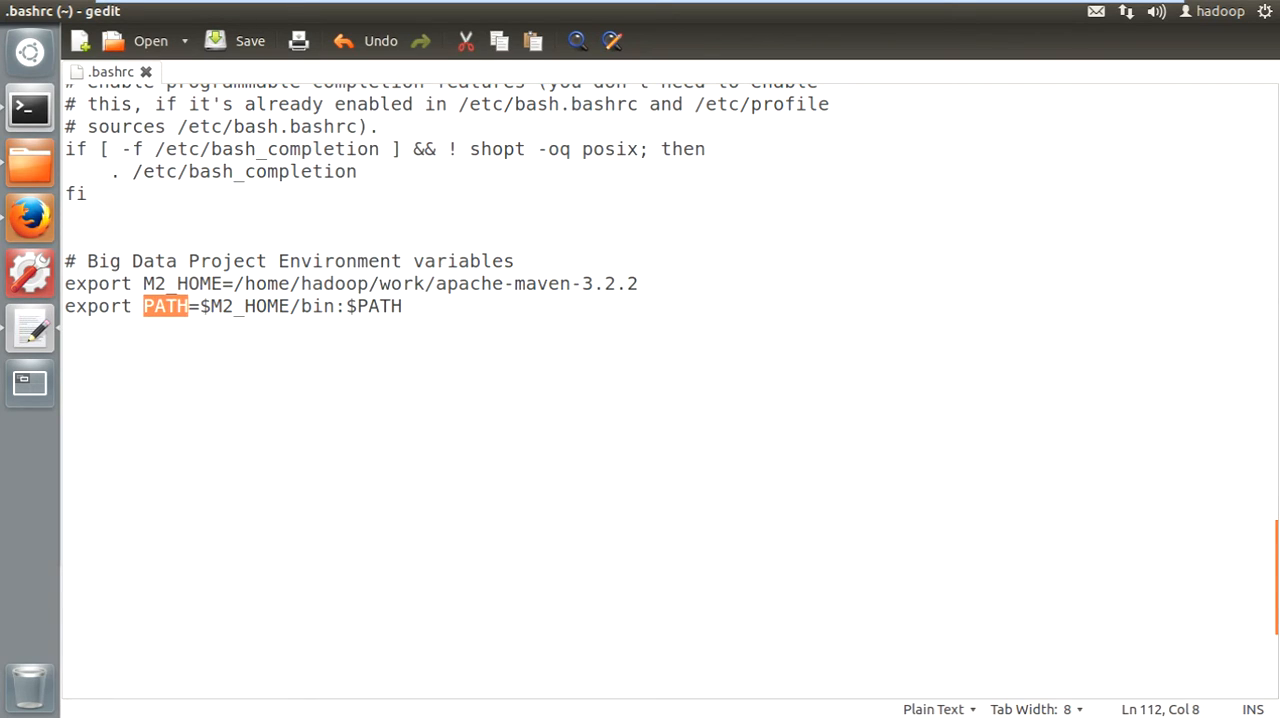
{"action": "left_click", "coordinate": [237, 41]}
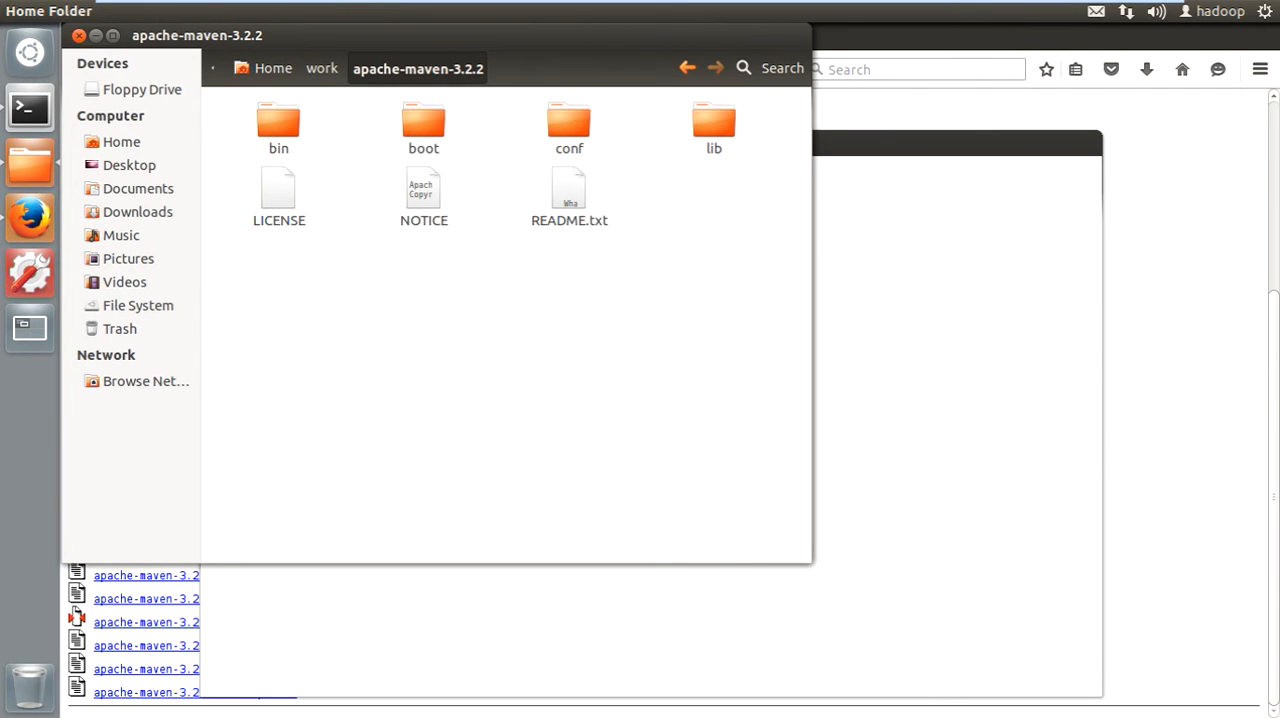
{"action": "key", "text": "alt+Tab"}
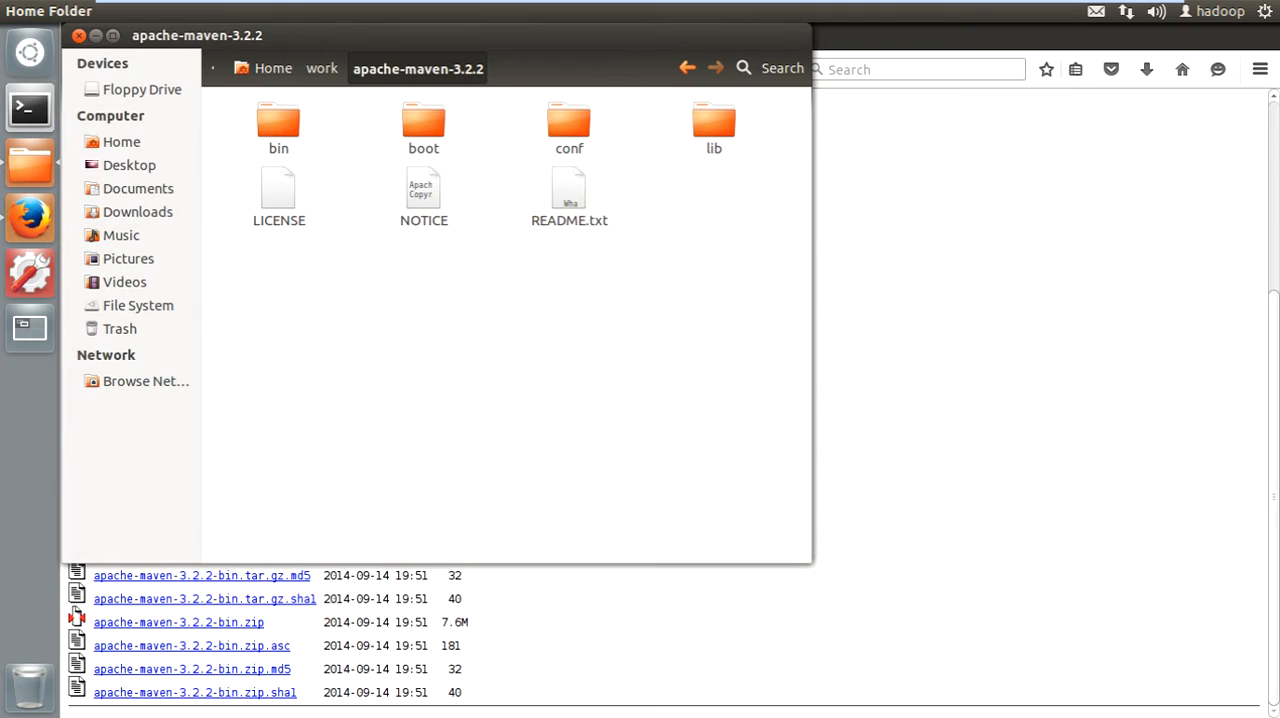
{"action": "left_click", "coordinate": [30, 107]}
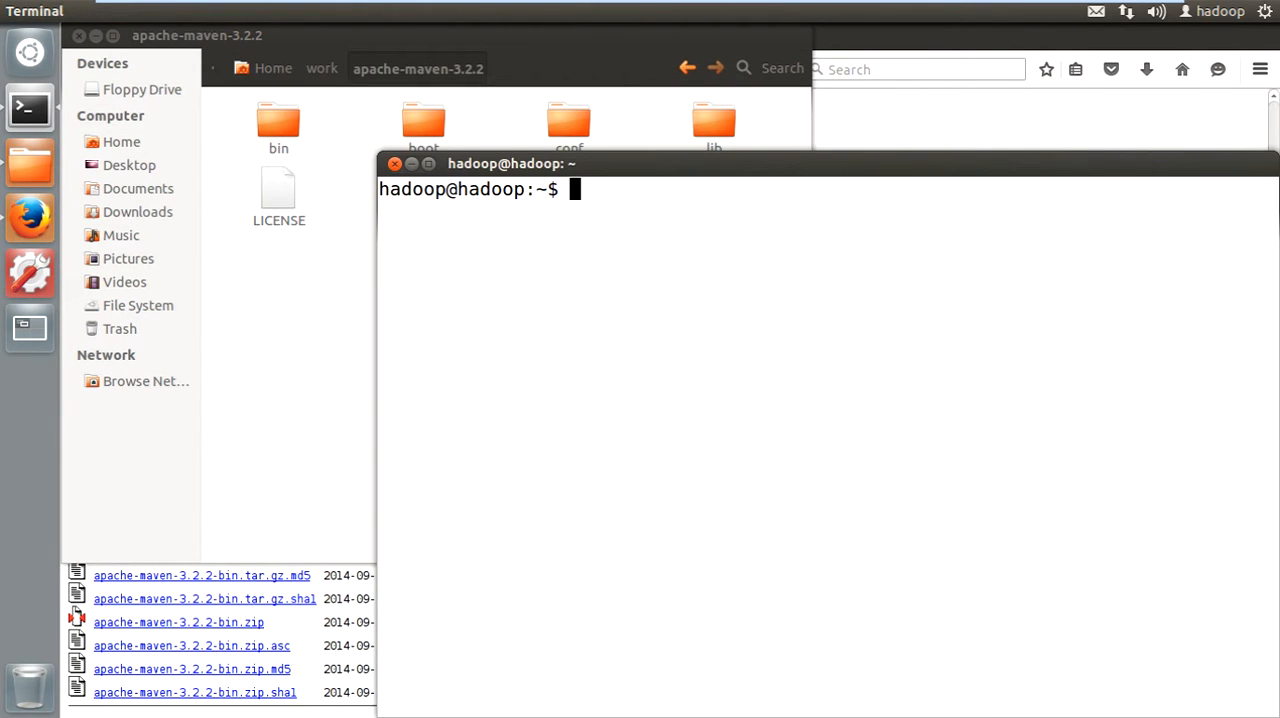
- Run "mvn -version" in the new terminal and check the reported Maven version and home path
{"action": "type", "text": "mvn -version"}
{"action": "key", "text": "Return"}
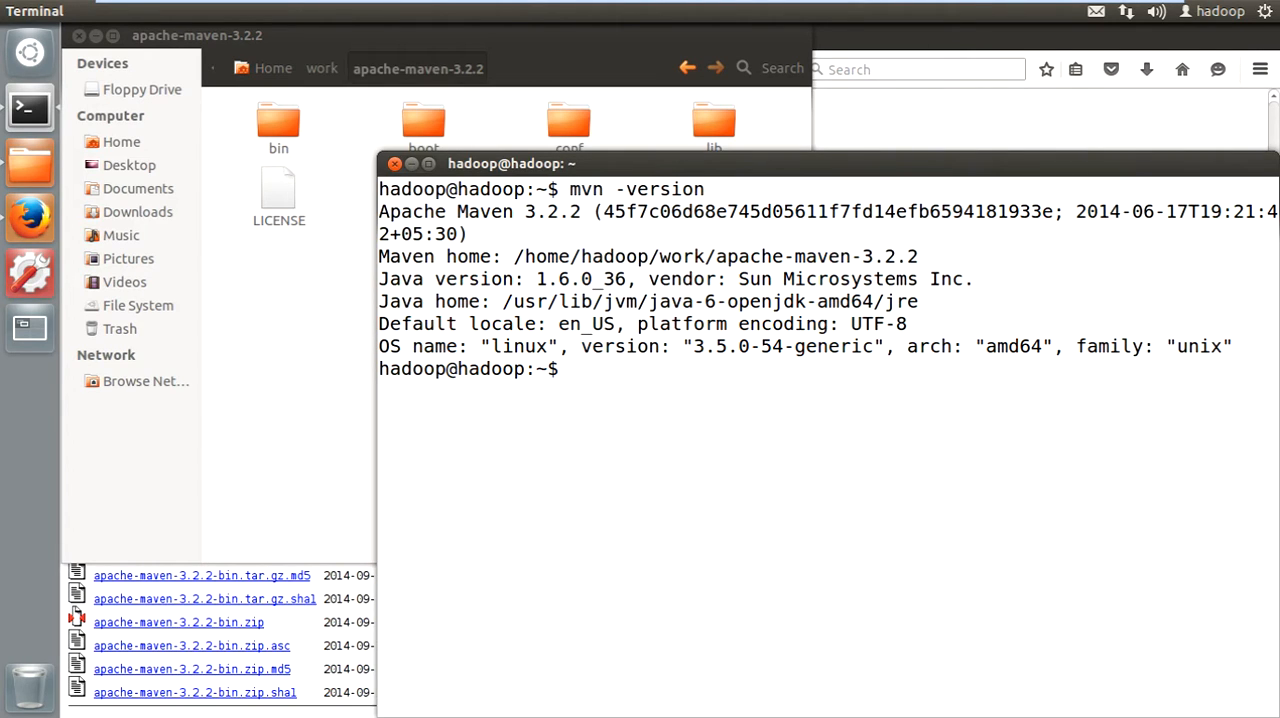
{"action": "left_click_drag", "start_coordinate": [525, 211], "coordinate": [581, 211]}
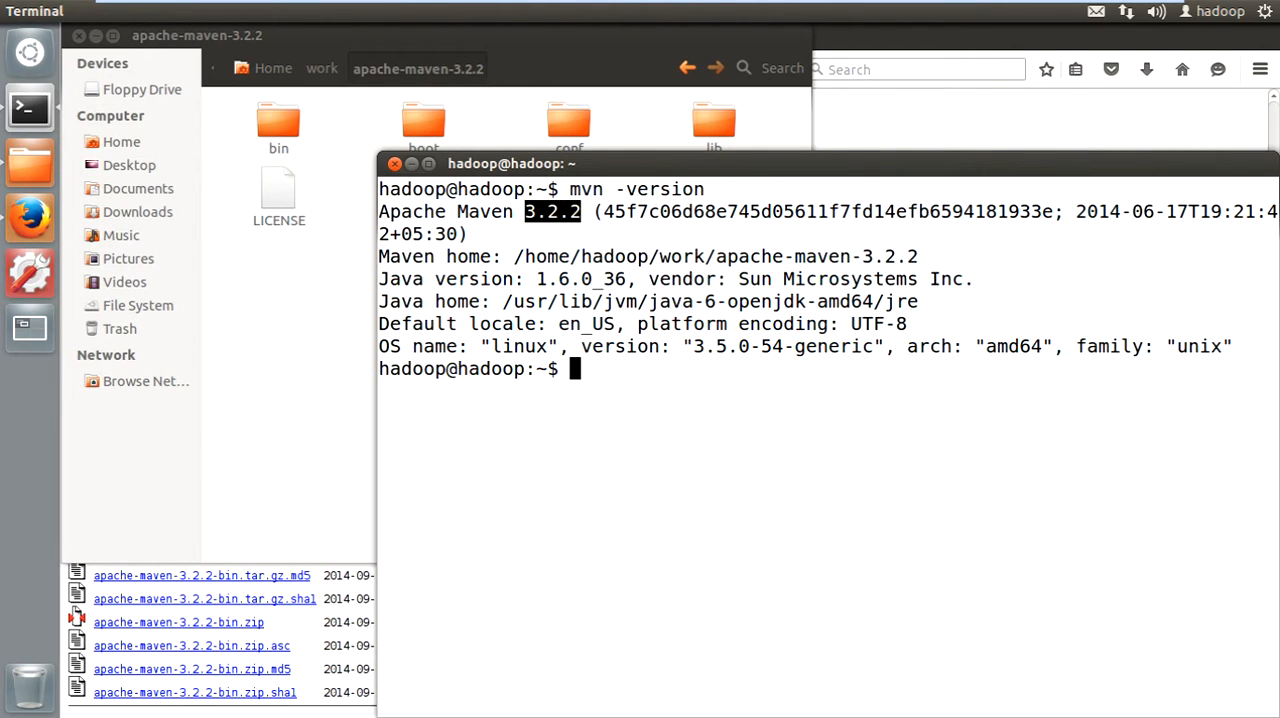
{"action": "left_click_drag", "start_coordinate": [514, 256], "coordinate": [918, 256]}
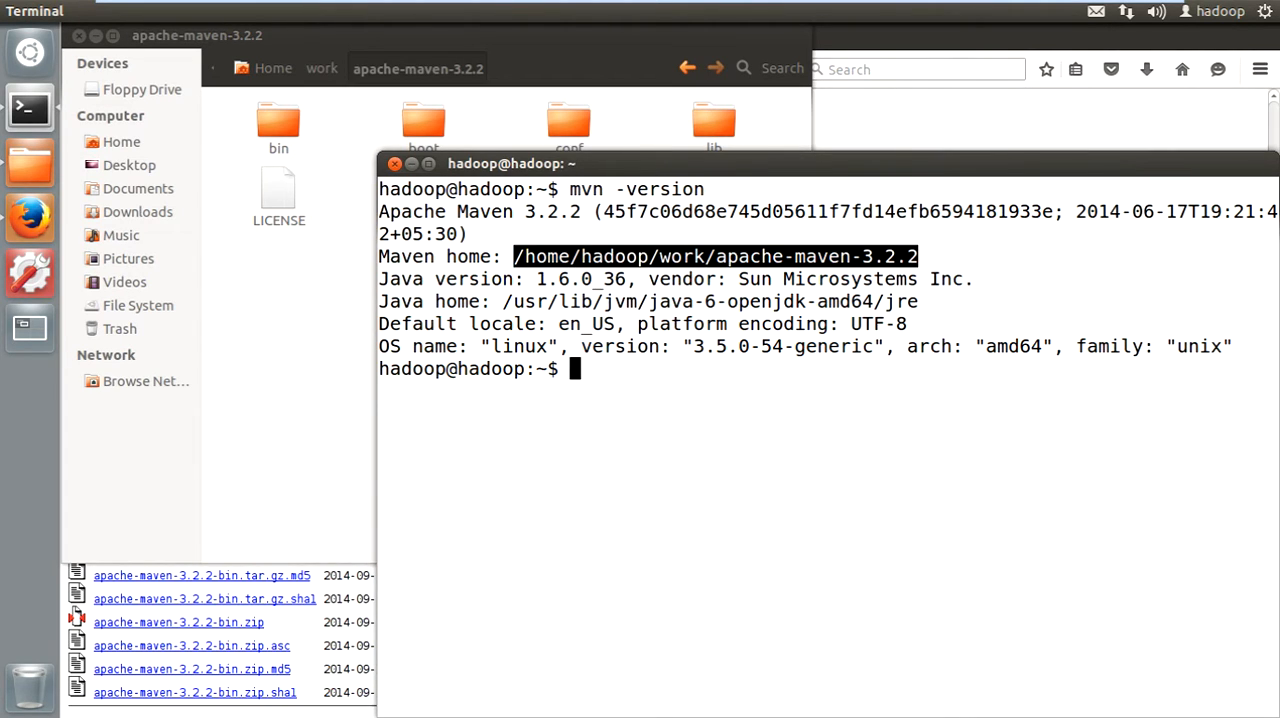
{"action": "left_click", "coordinate": [740, 420]}
{"action": "mouse_move", "coordinate": [640, 2]}
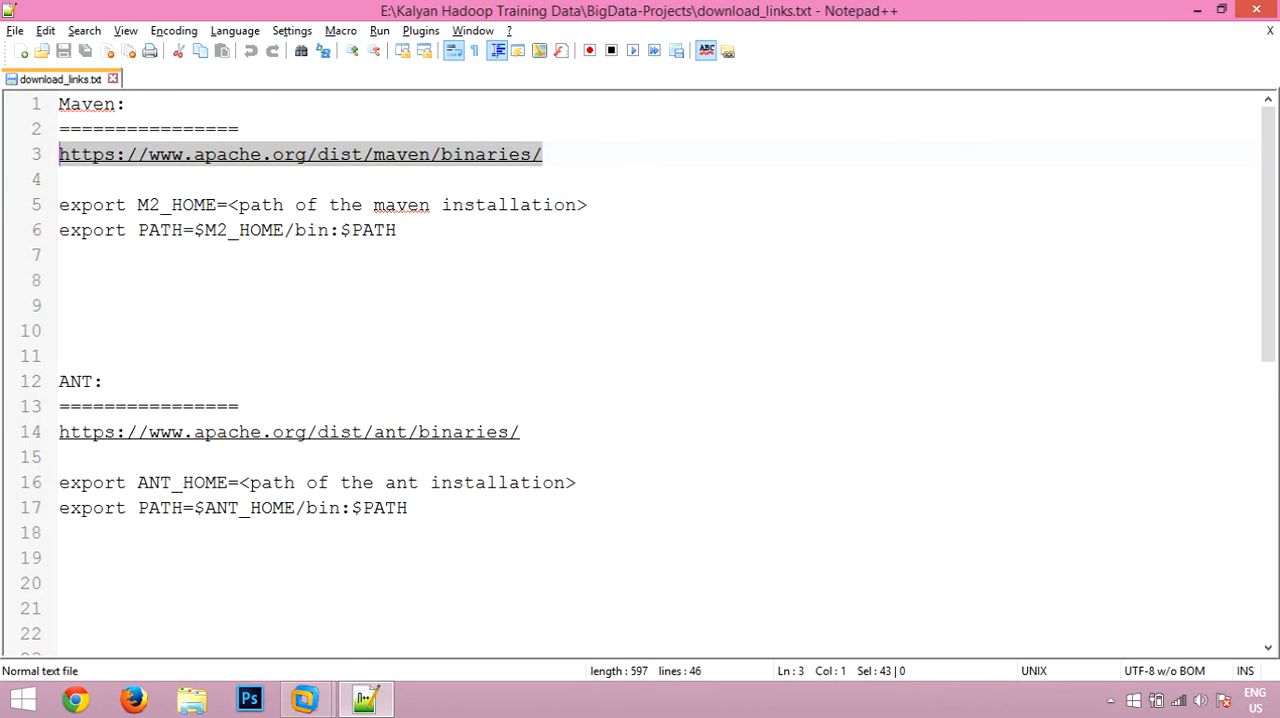
{"action": "left_click", "coordinate": [300, 329]}
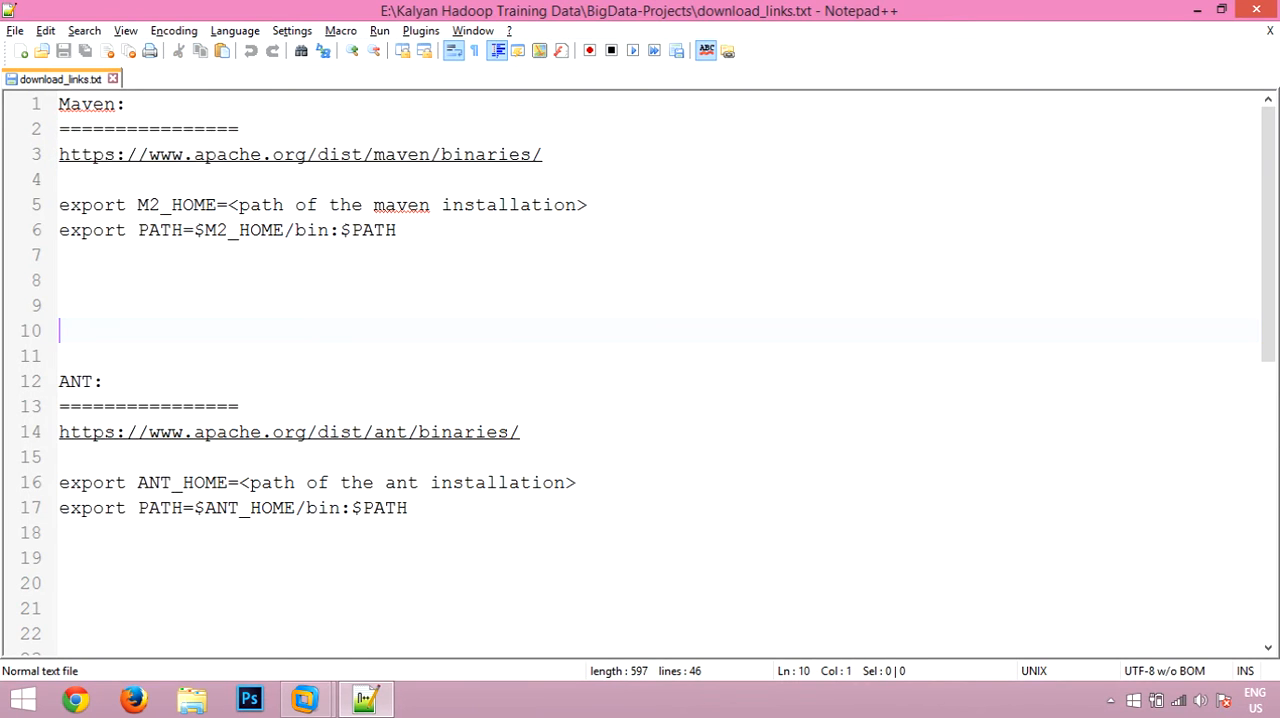
{"action": "scroll", "coordinate": [640, 370], "scroll_direction": "down", "scroll_amount": 2}
{"action": "scroll", "coordinate": [640, 370], "scroll_direction": "down", "scroll_amount": 1}
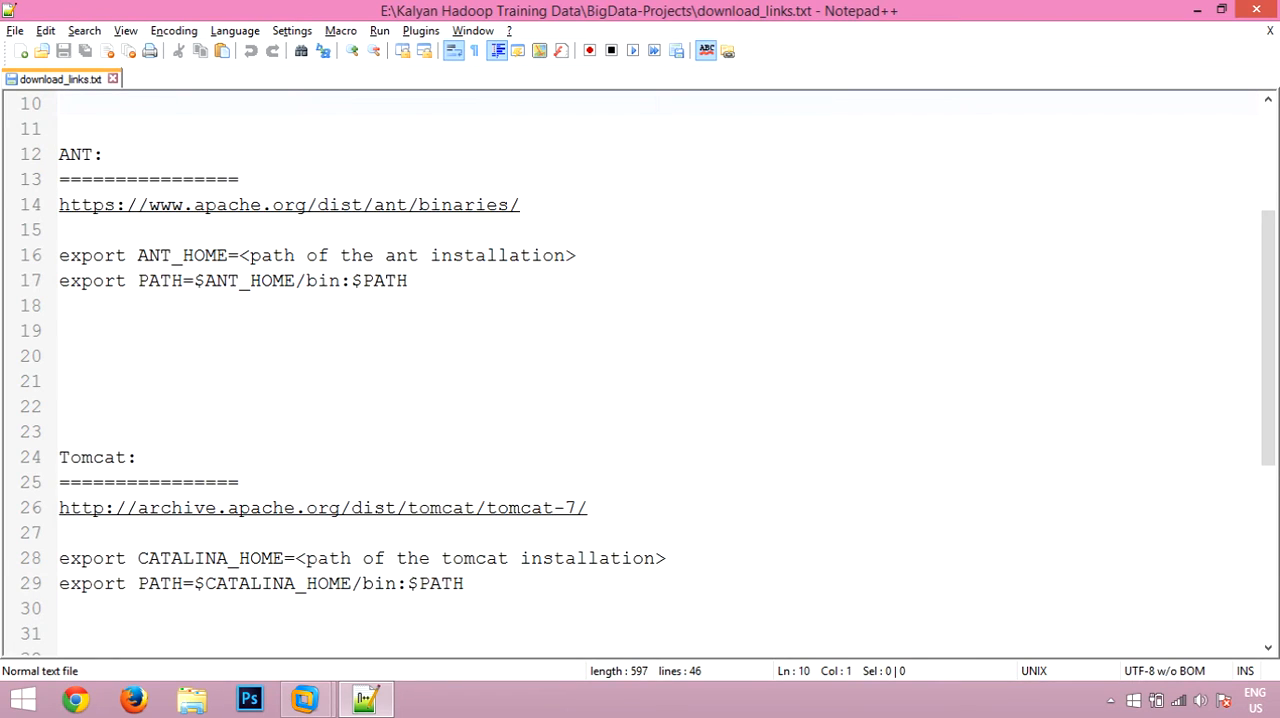
{"action": "left_click_drag", "start_coordinate": [520, 204], "coordinate": [59, 204]}
{"action": "key", "text": "ctrl+c"}
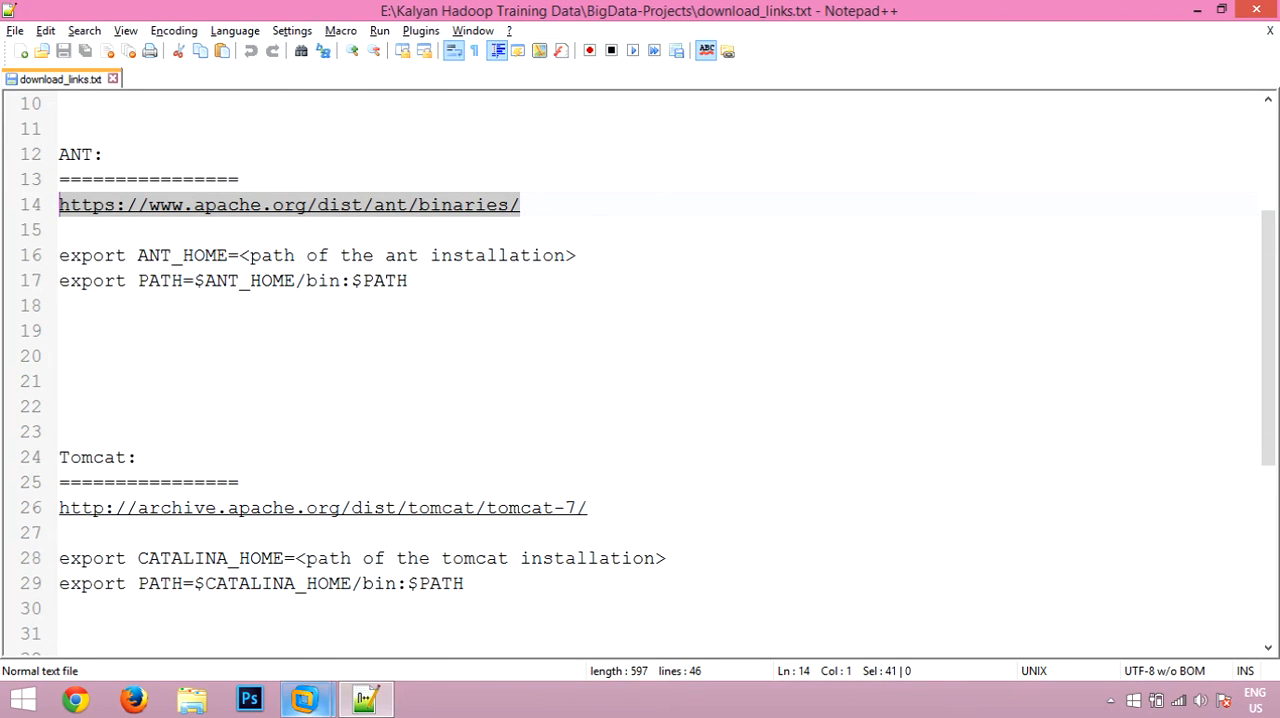
{"action": "left_click", "coordinate": [305, 699]}
{"action": "left_click", "coordinate": [405, 575]}
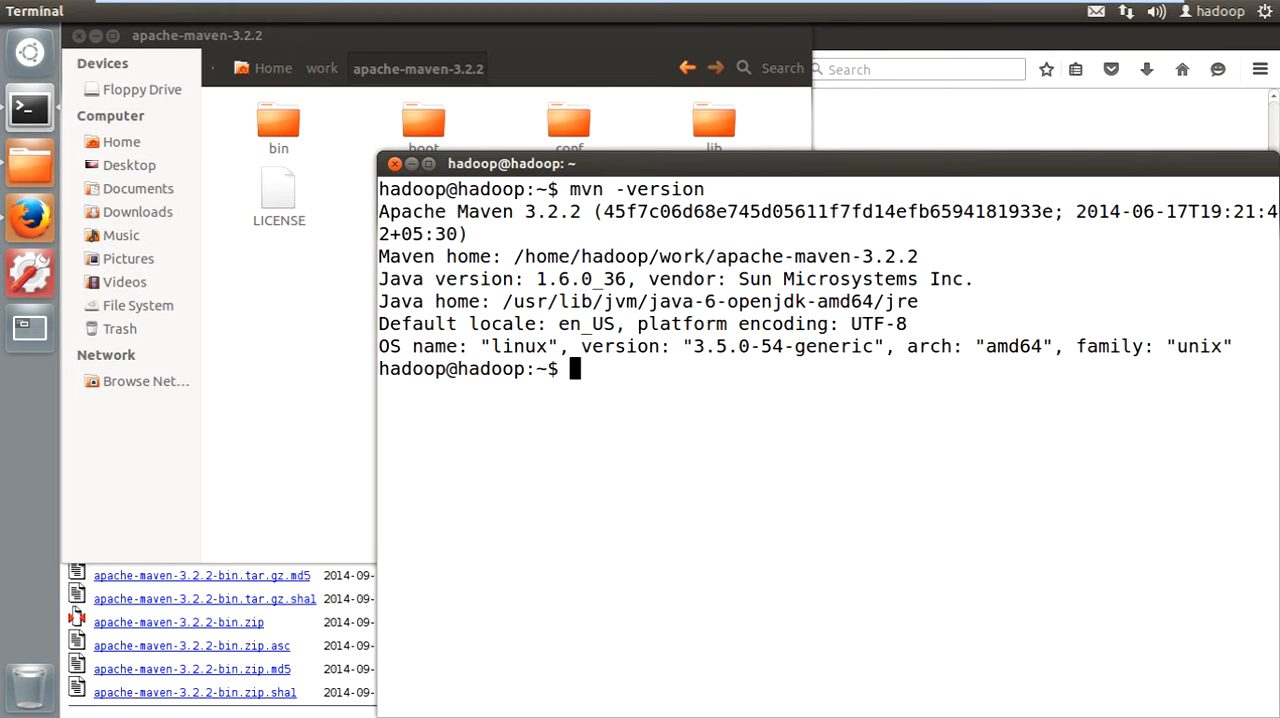
{"action": "left_click", "coordinate": [30, 215]}
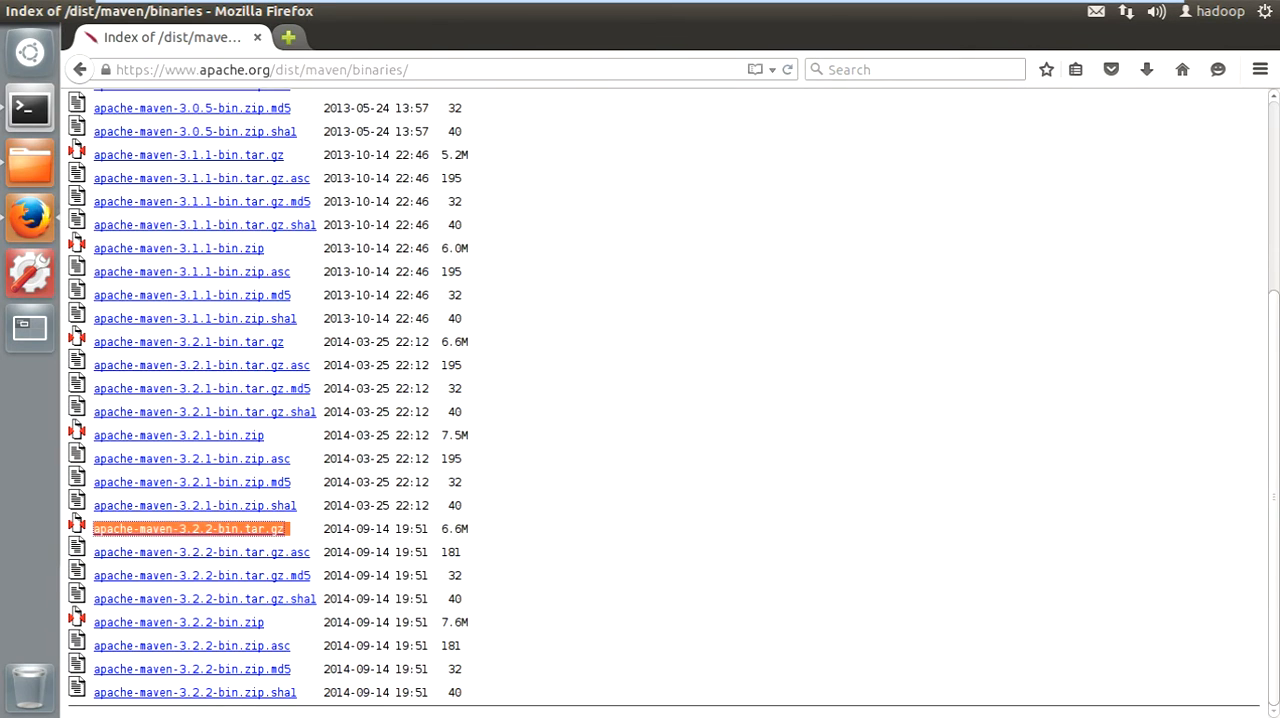
{"action": "left_click", "coordinate": [292, 37]}
{"action": "key", "text": "ctrl+v"}
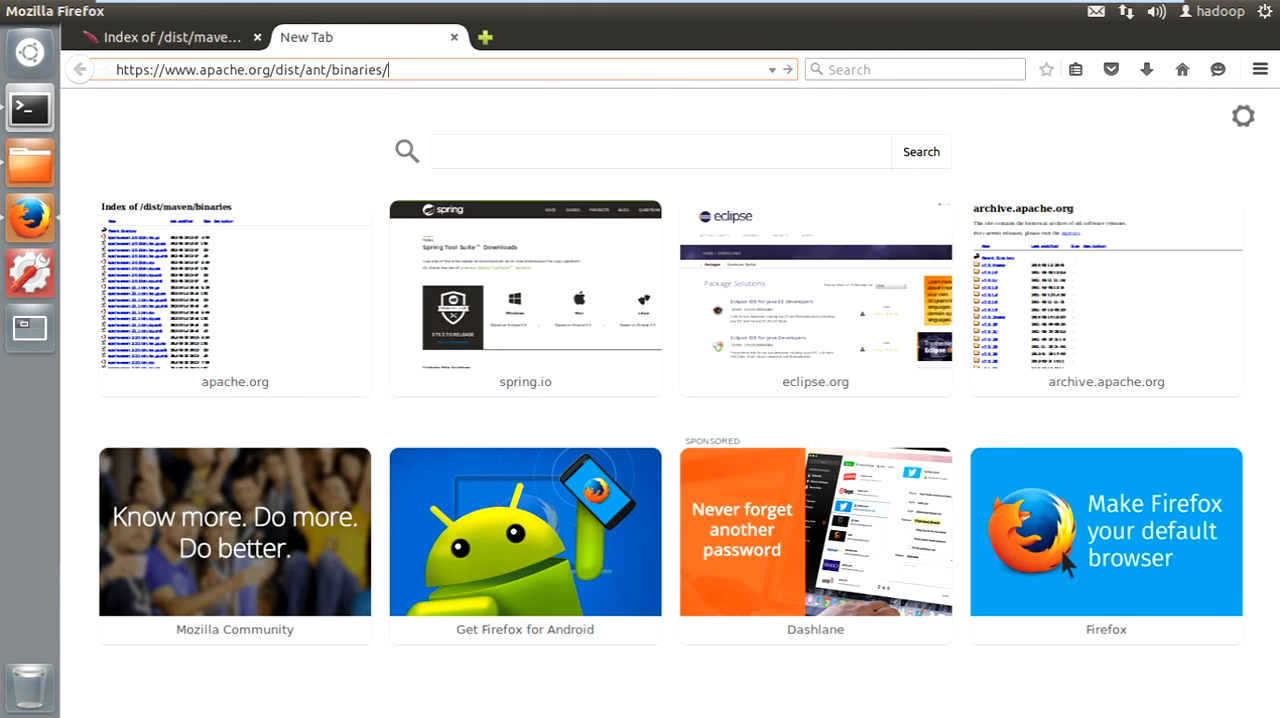
{"action": "key", "text": "Return"}
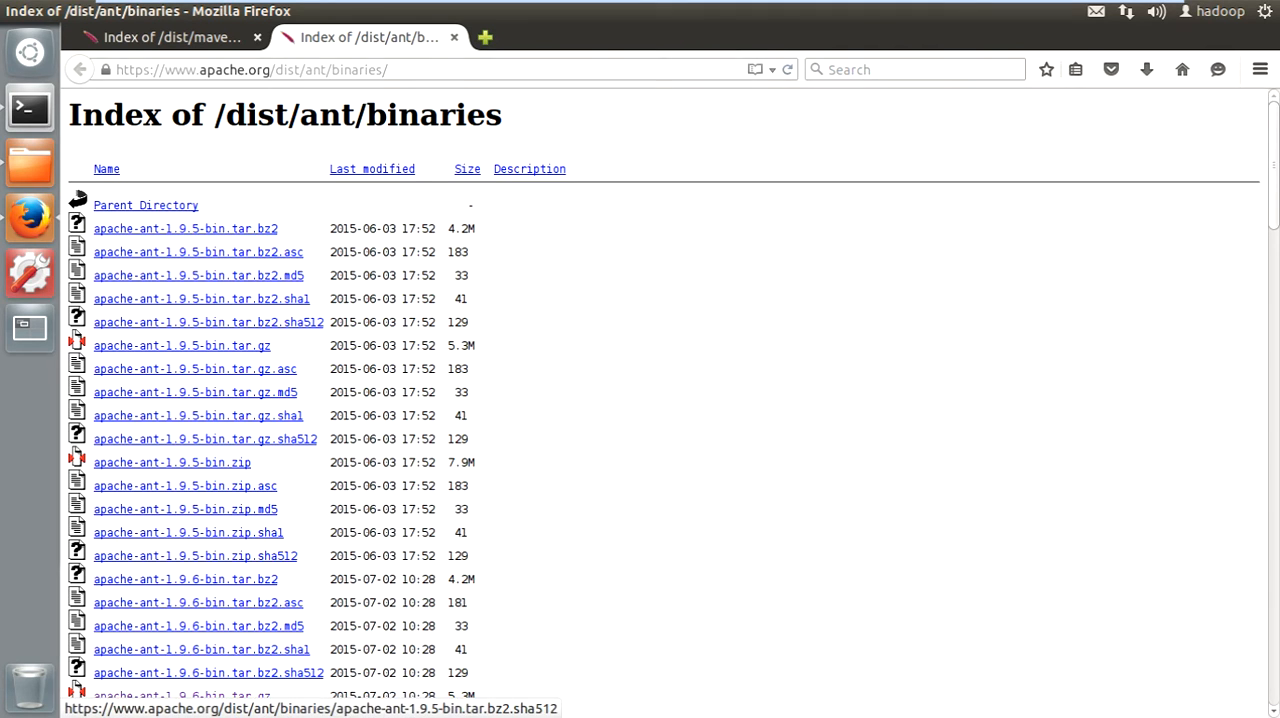
- Request the download of apache-ant-1.9.6-bin.tar.gz from the Ant binaries index
{"action": "scroll", "coordinate": [200, 322], "scroll_direction": "down", "scroll_amount": 5}
{"action": "scroll", "coordinate": [200, 323], "scroll_direction": "down", "scroll_amount": 1}
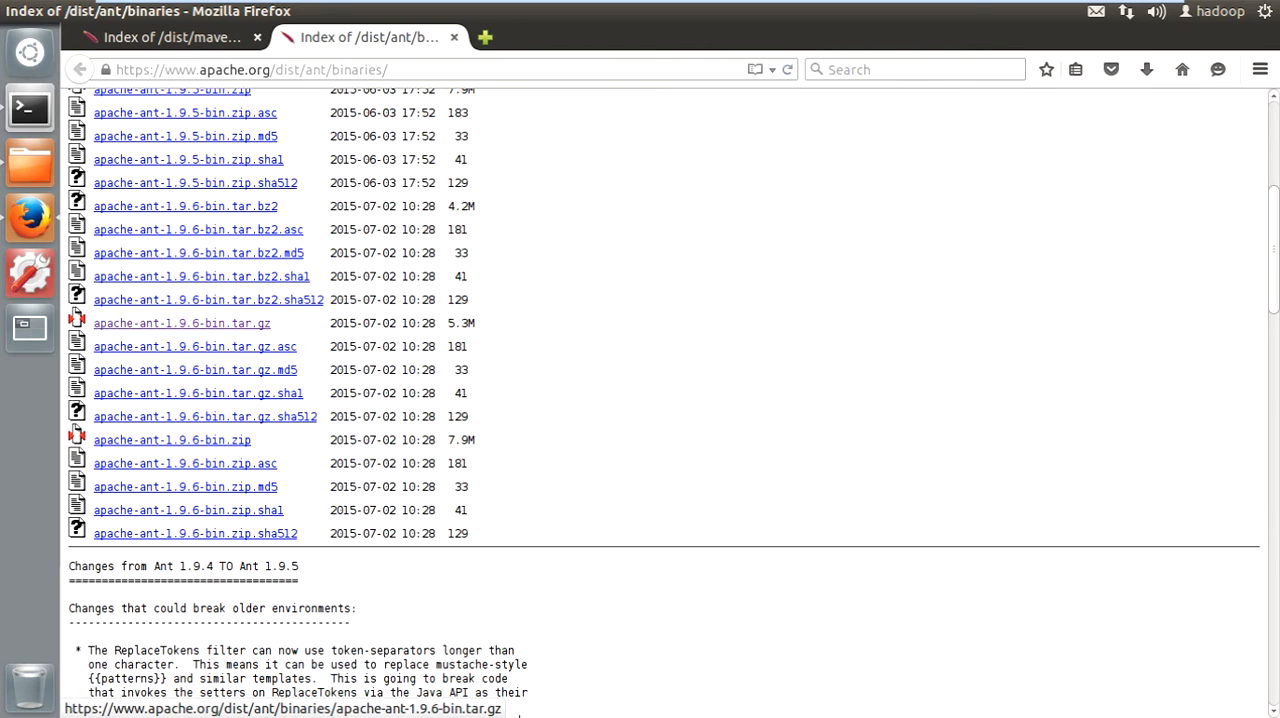
{"action": "left_click", "coordinate": [200, 323]}
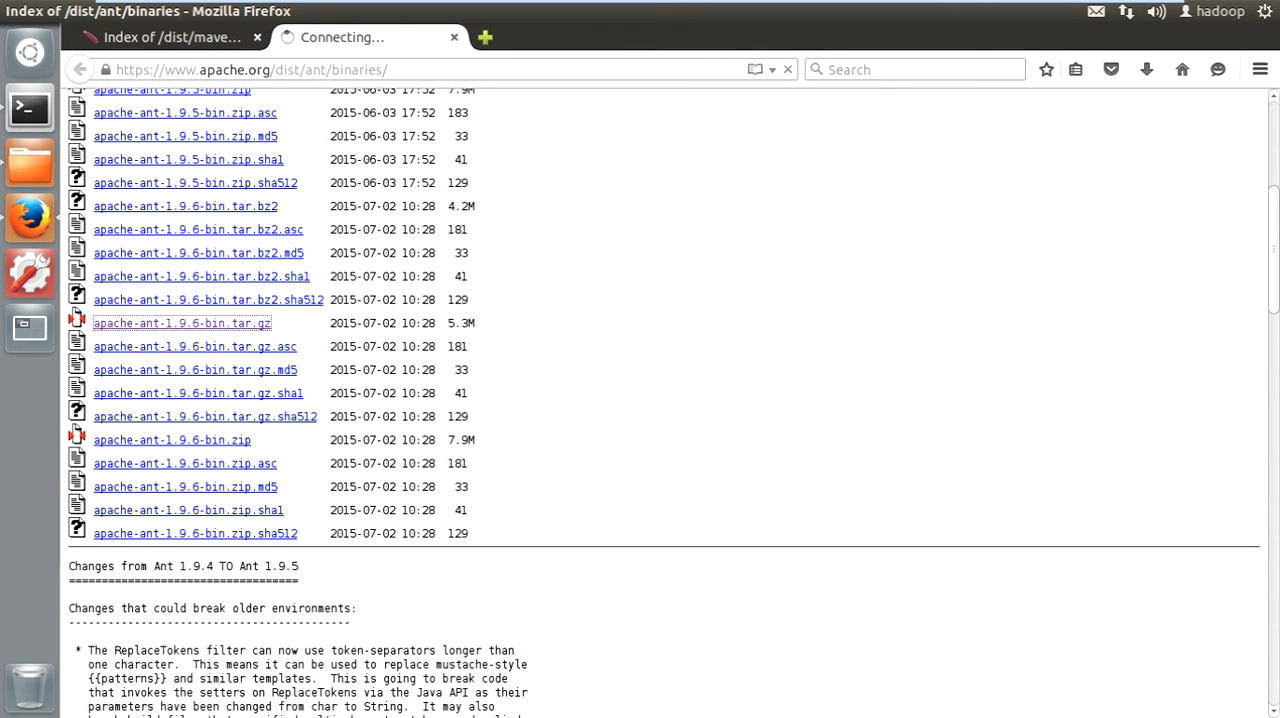
- Open Downloads in a new file manager tab, copy apache-ant-1.9.6-bin.tar.gz, and close Firefox's file-opening prompt
{"action": "left_click", "coordinate": [30, 162]}
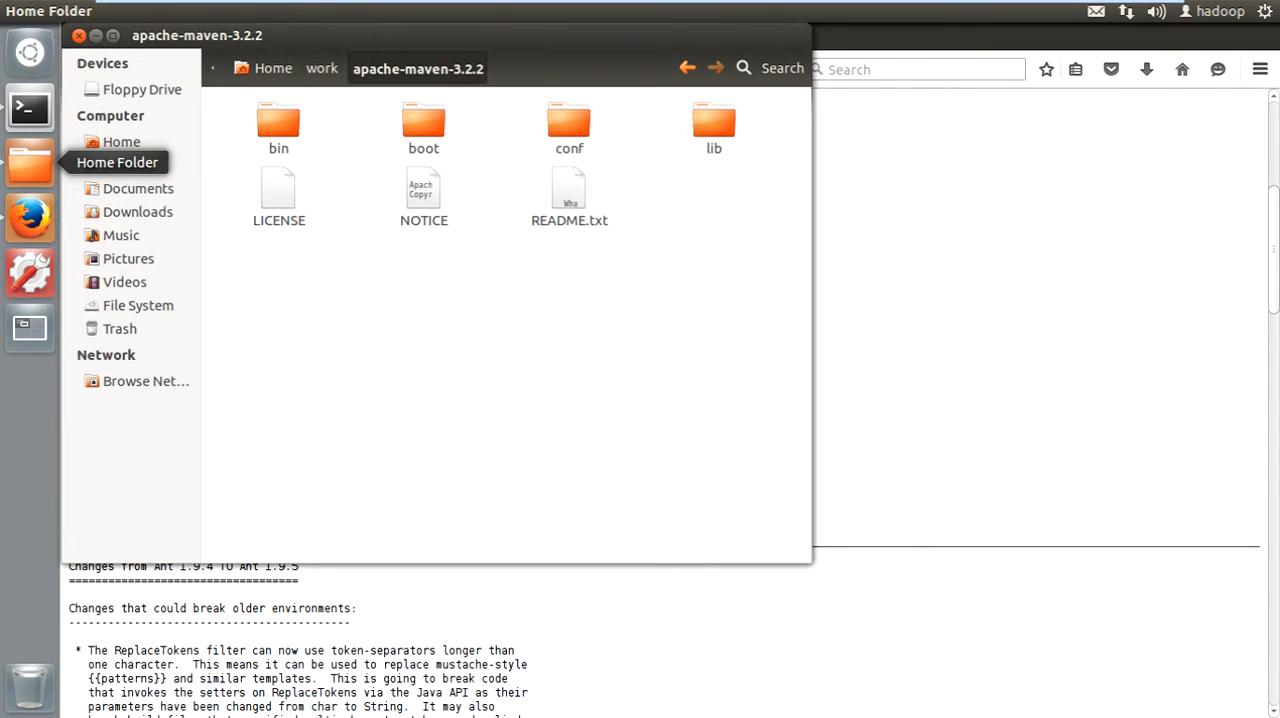
{"action": "right_click", "coordinate": [137, 211]}
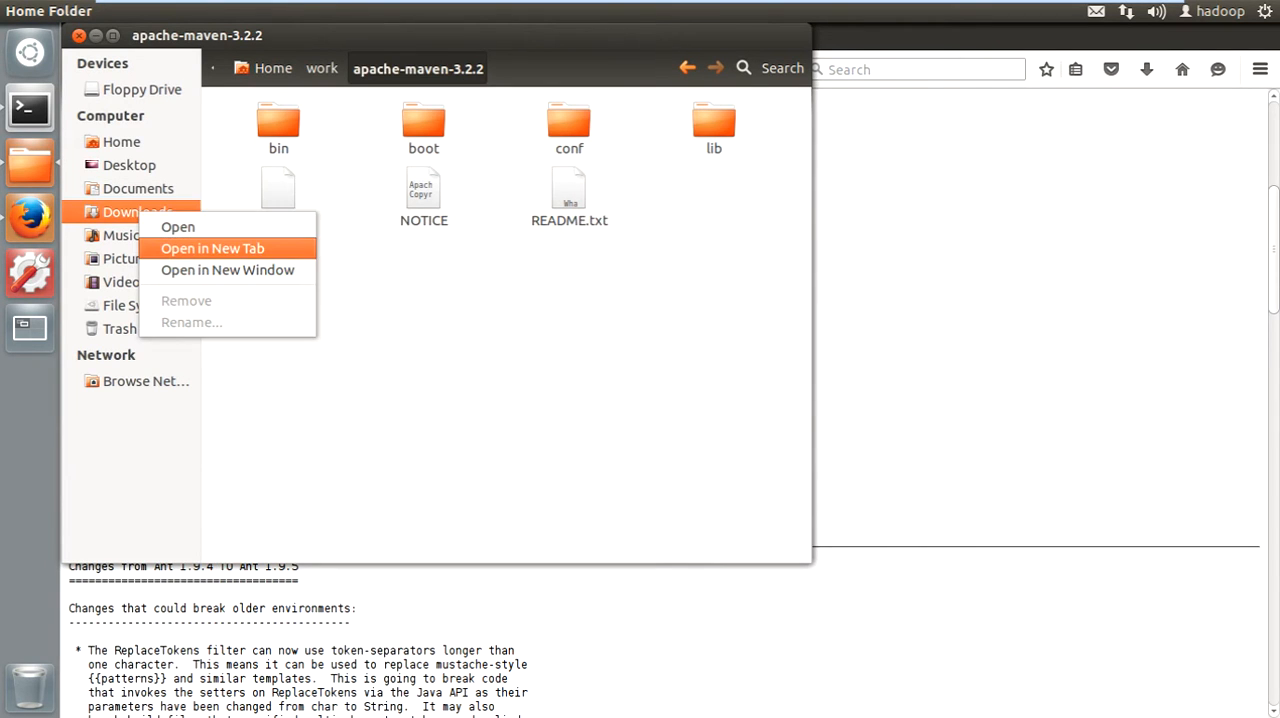
{"action": "left_click", "coordinate": [200, 249]}
{"action": "left_click", "coordinate": [556, 101]}
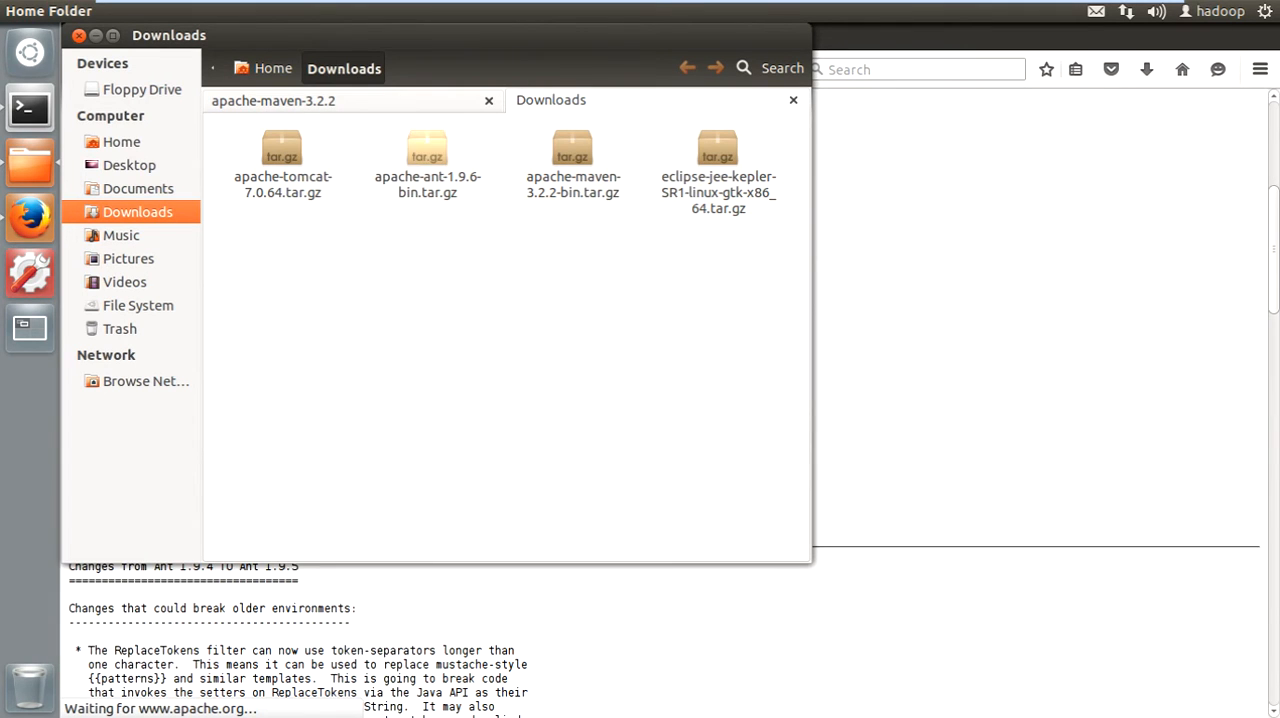
{"action": "left_click", "coordinate": [427, 150]}
{"action": "left_click_drag", "start_coordinate": [400, 35], "coordinate": [593, 102]}
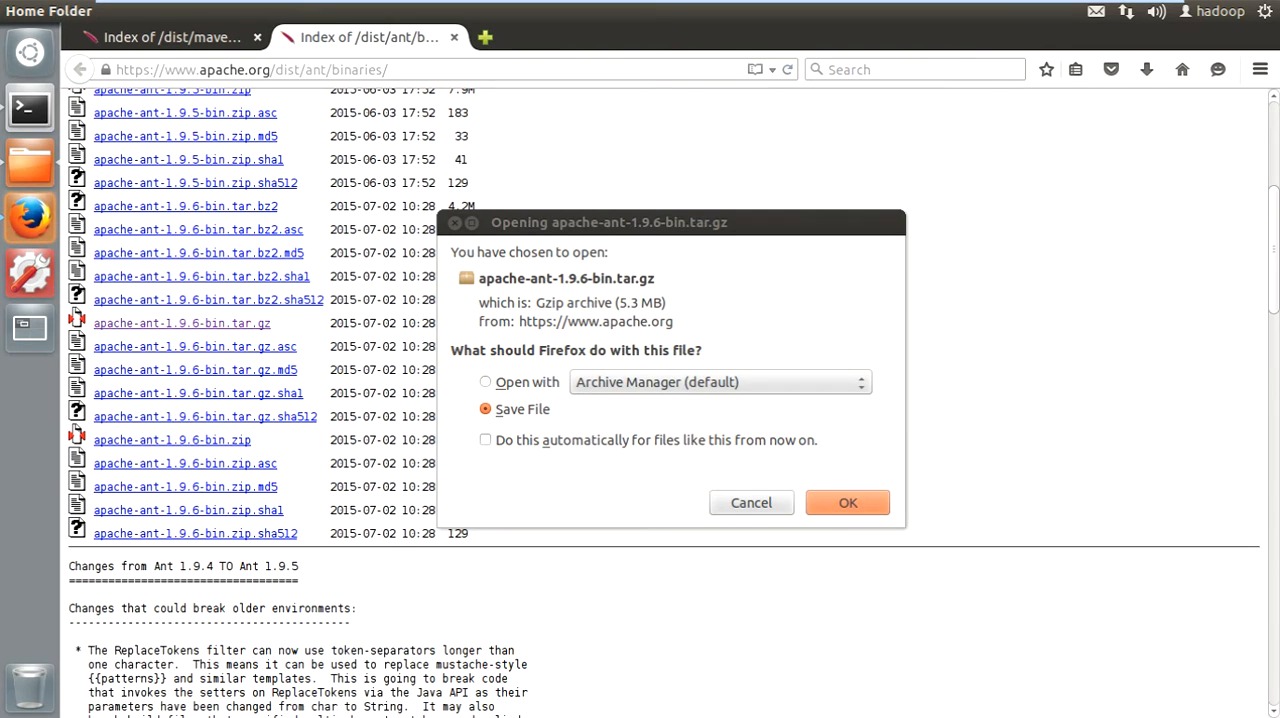
{"action": "key", "text": "Return"}
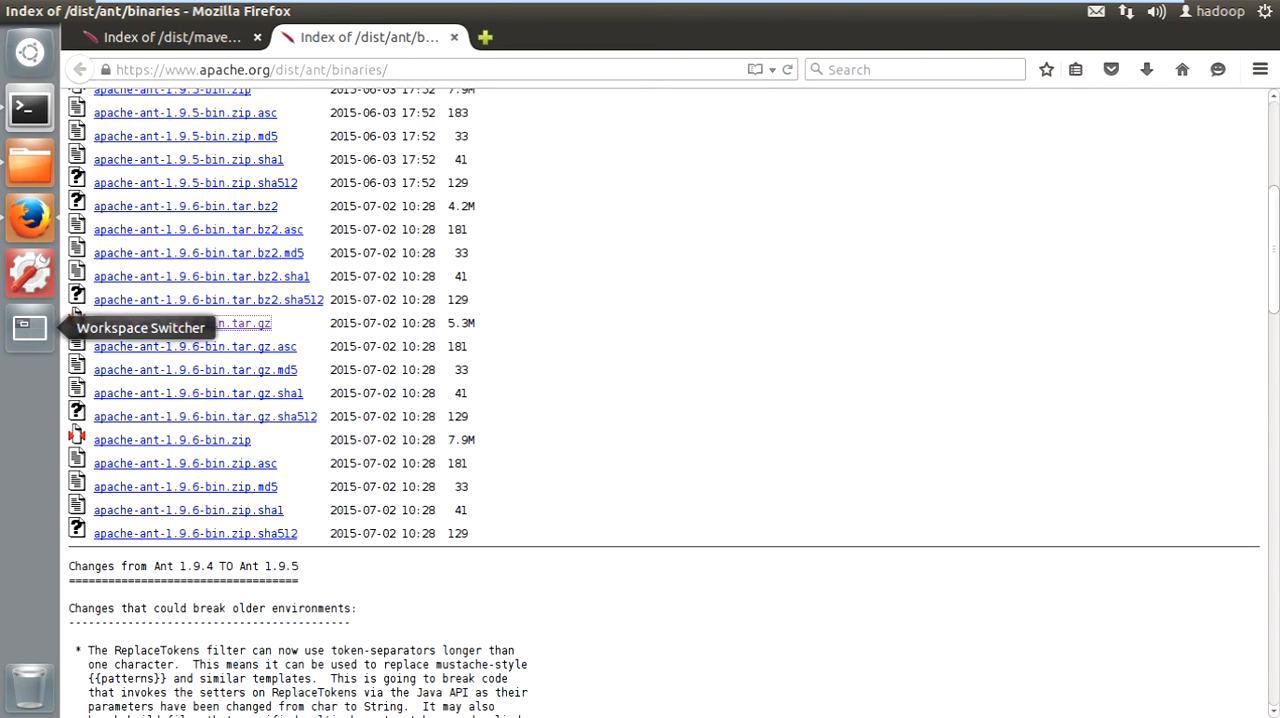
{"action": "key", "text": "alt+Tab"}
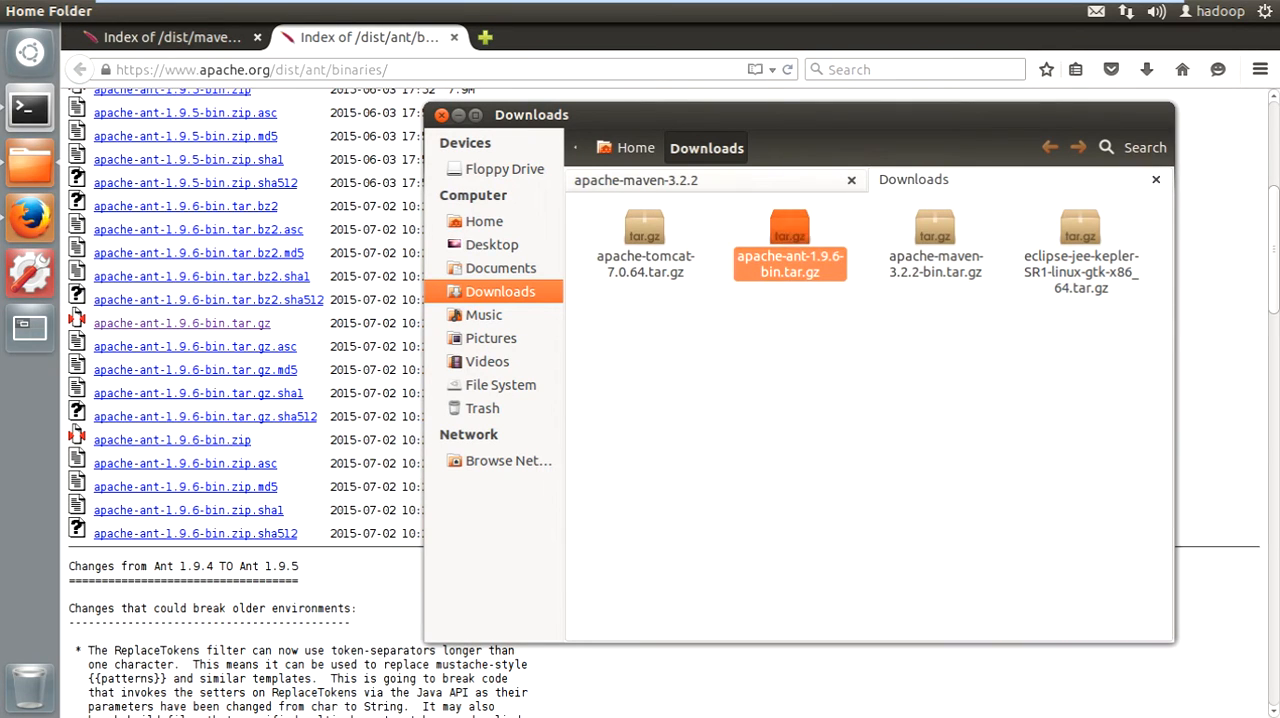
- Paste the apache-ant-1.9.6-bin.tar.gz archive into the work folder
{"action": "left_click", "coordinate": [660, 180]}
{"action": "left_click", "coordinate": [685, 148]}
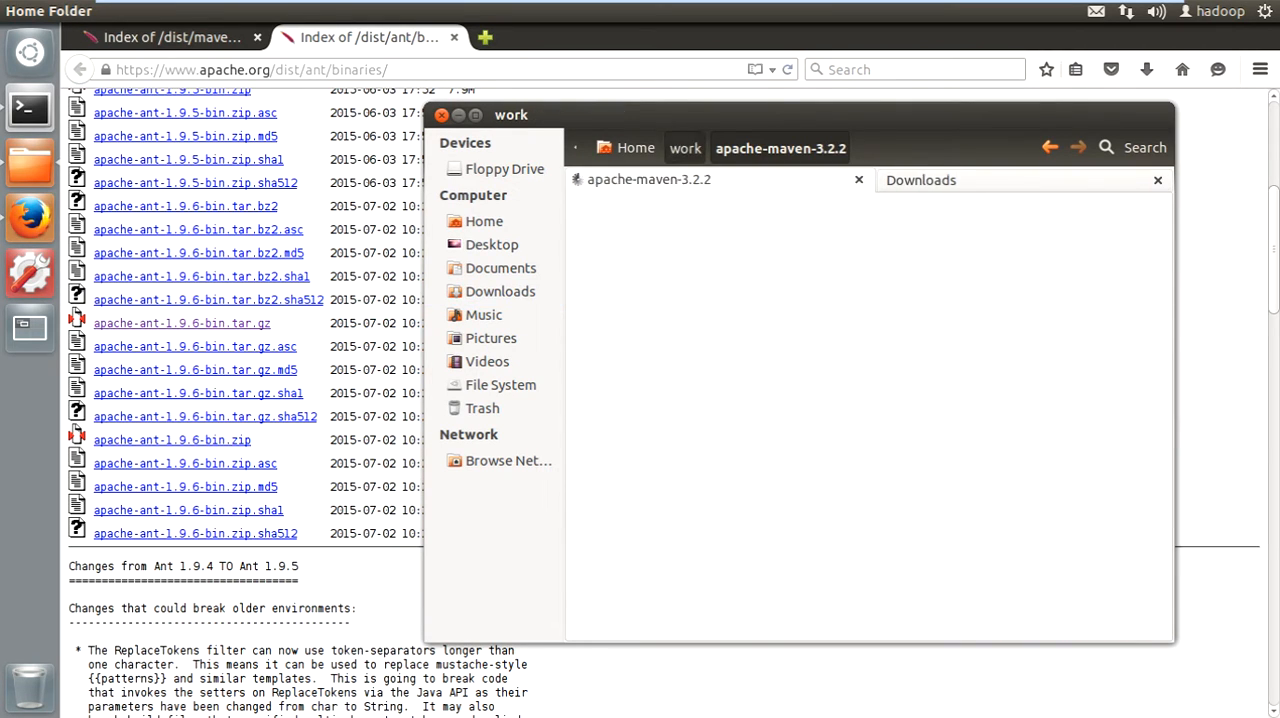
{"action": "left_click", "coordinate": [692, 365]}
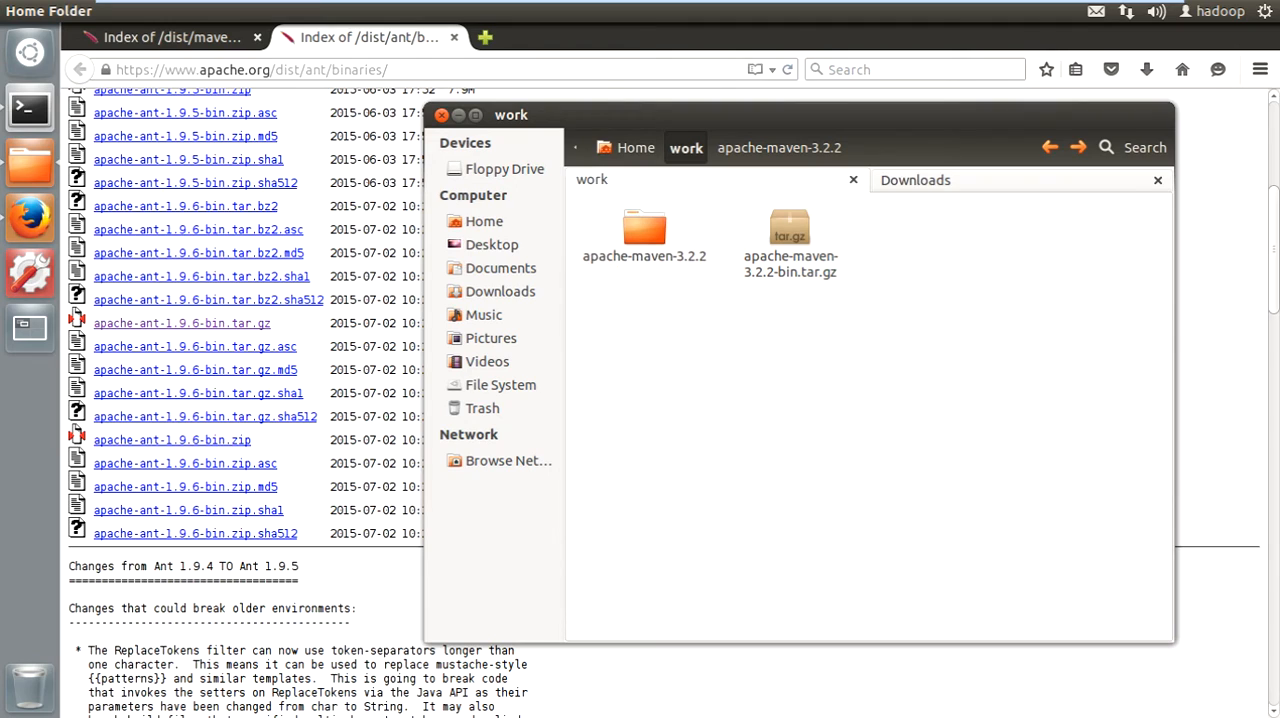
{"action": "key", "text": "ctrl+v"}
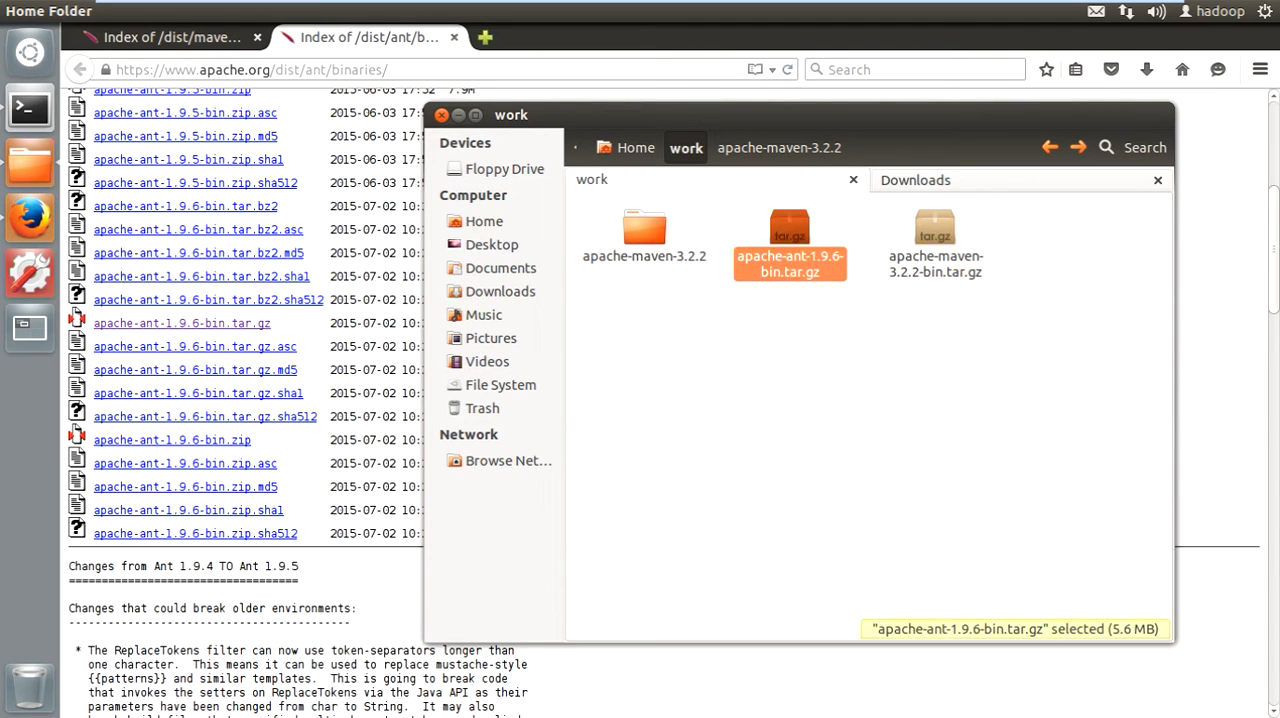
{"action": "left_click", "coordinate": [694, 366]}
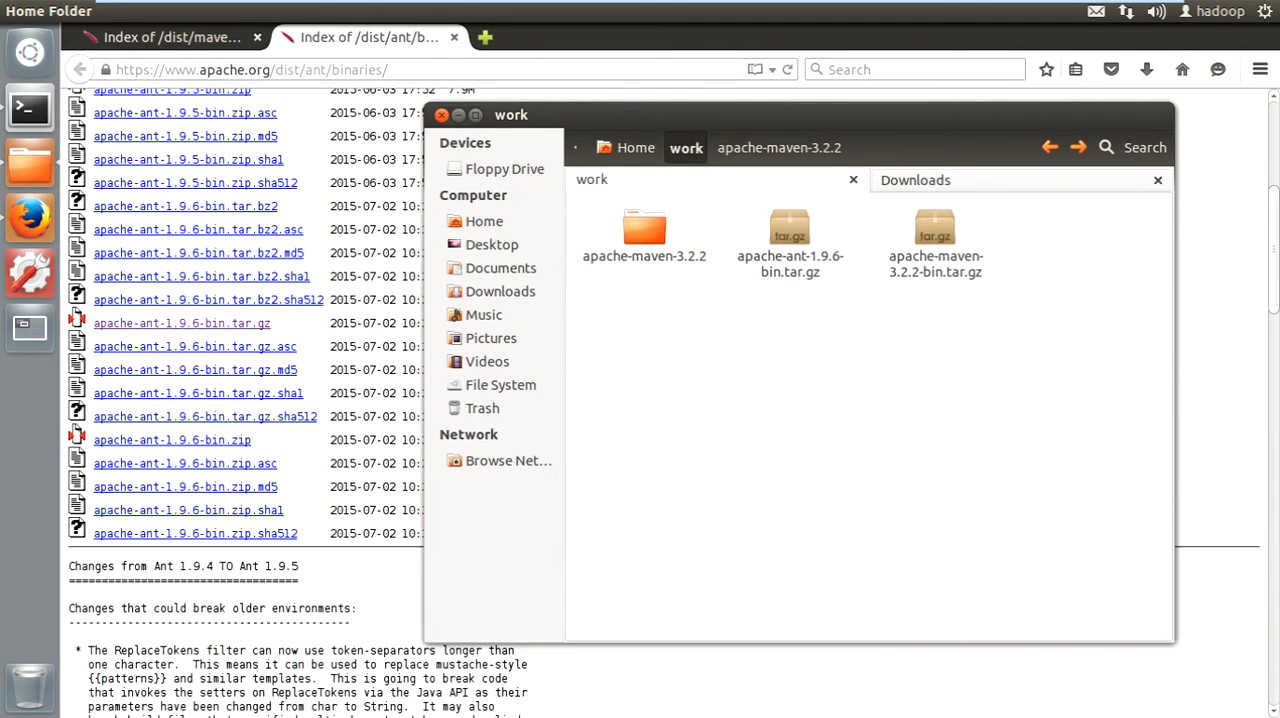
- Extract apache-ant-1.9.6-bin.tar.gz in place inside the work folder
{"action": "left_click", "coordinate": [790, 232]}
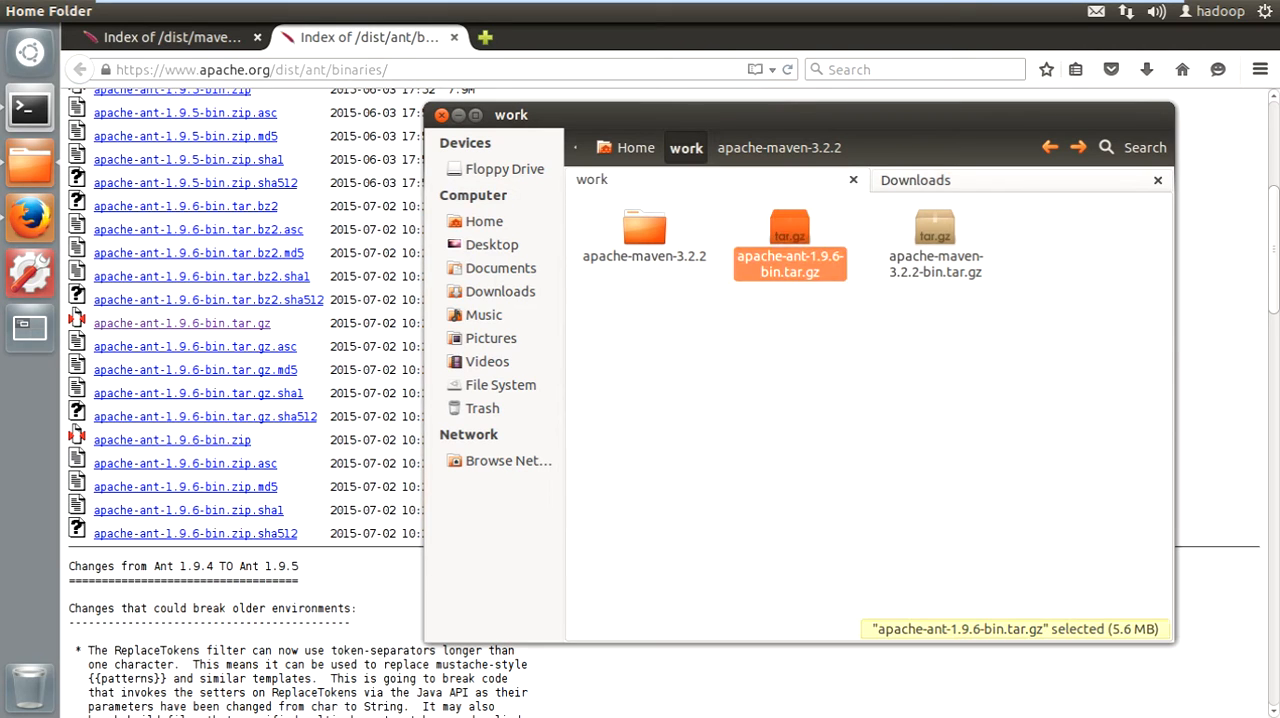
{"action": "right_click", "coordinate": [789, 245]}
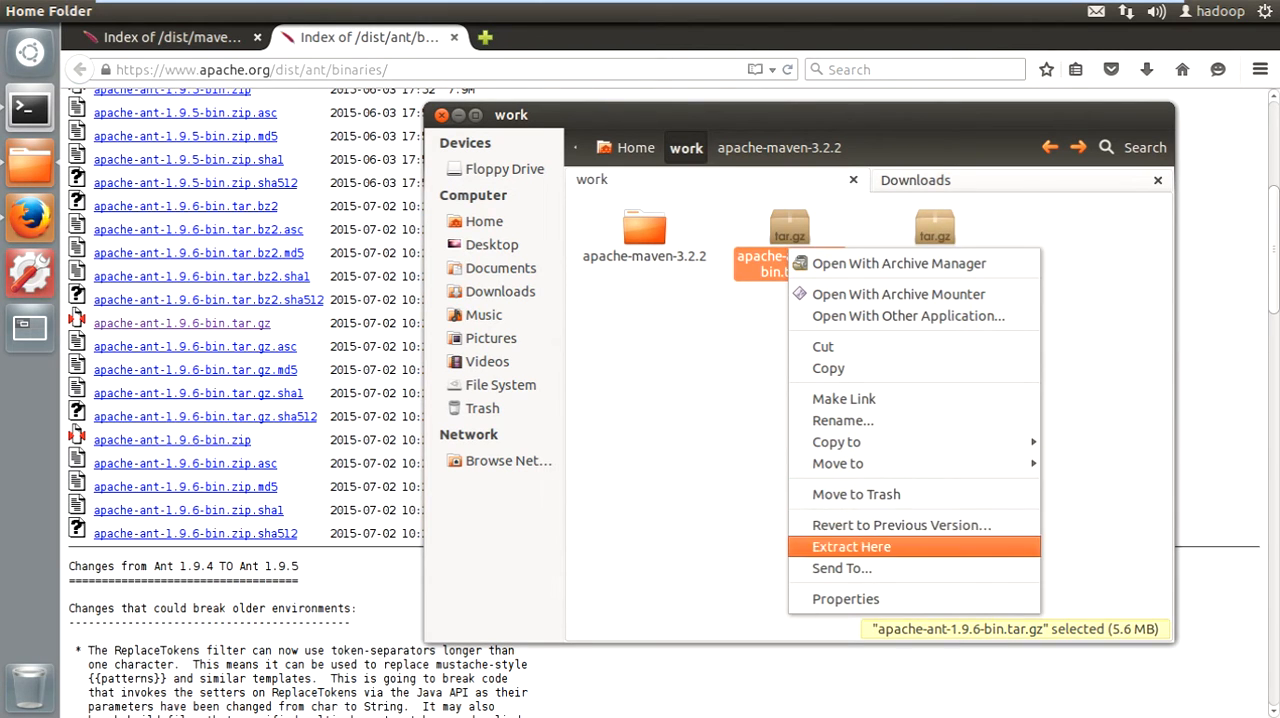
{"action": "left_click", "coordinate": [851, 546]}
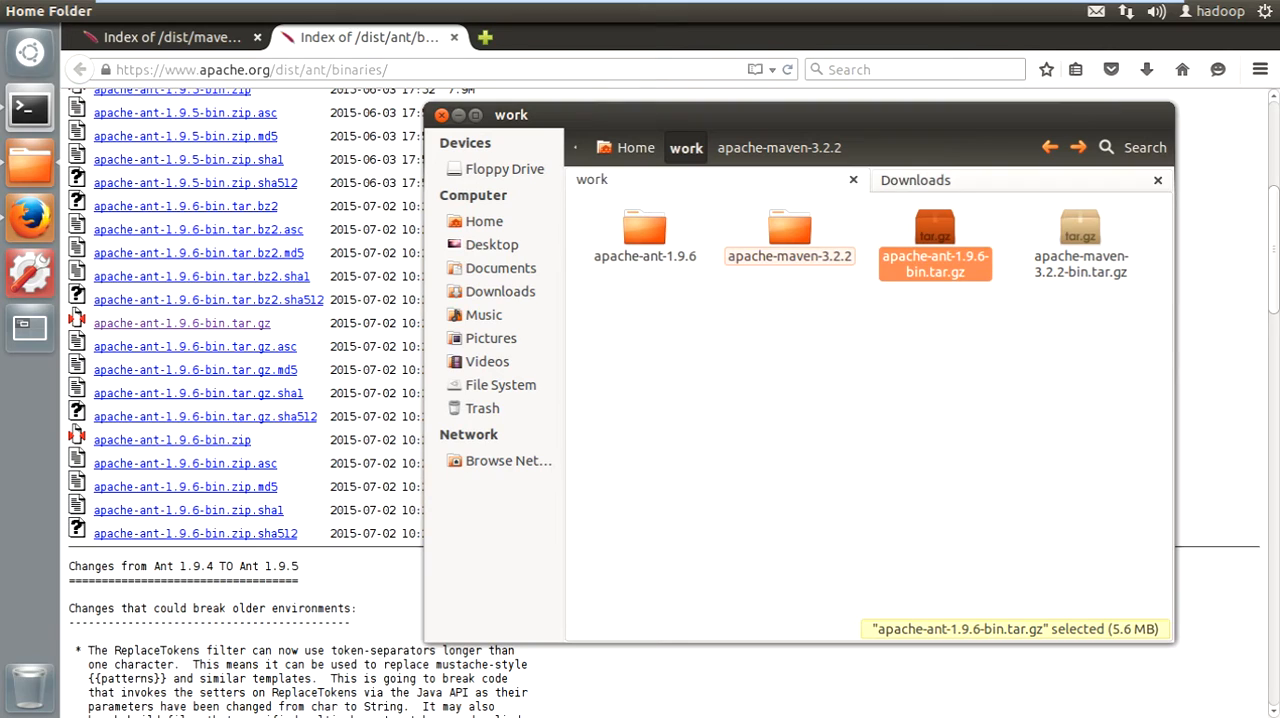
- Switch to the terminal, clear its output, and open ~/.bashrc in gedit
{"action": "left_click", "coordinate": [845, 450]}
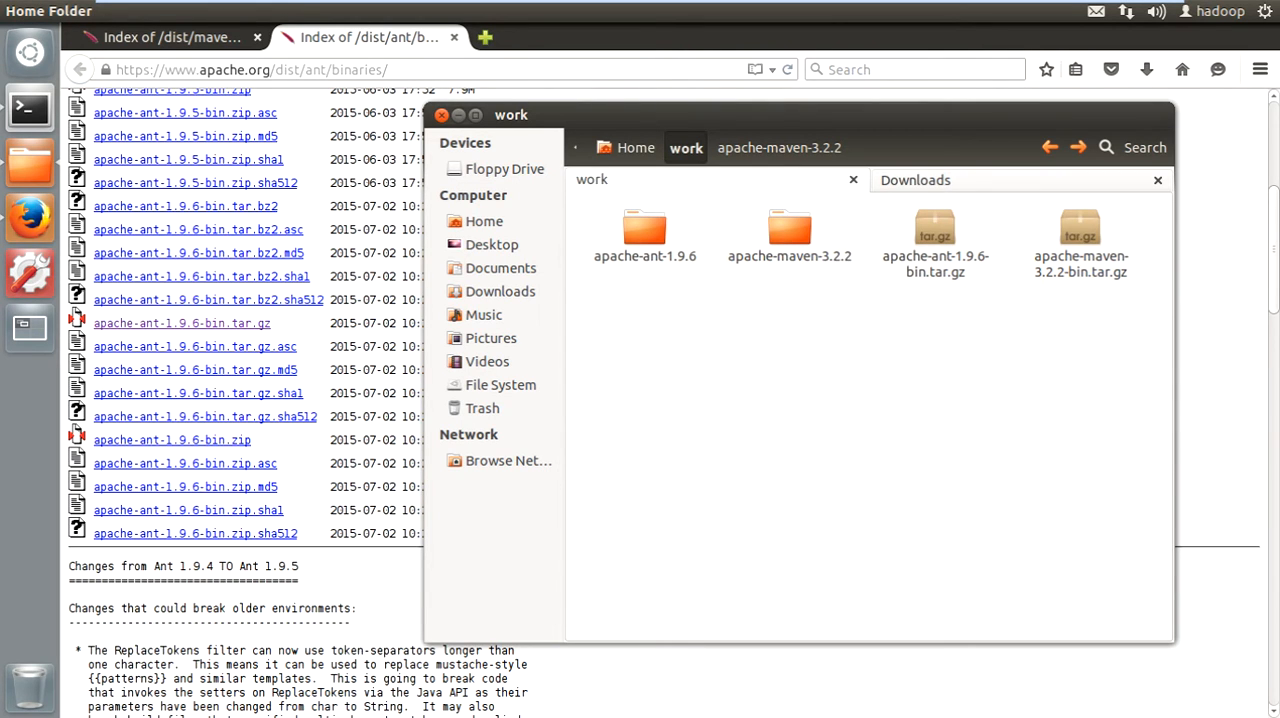
{"action": "left_click", "coordinate": [29, 107]}
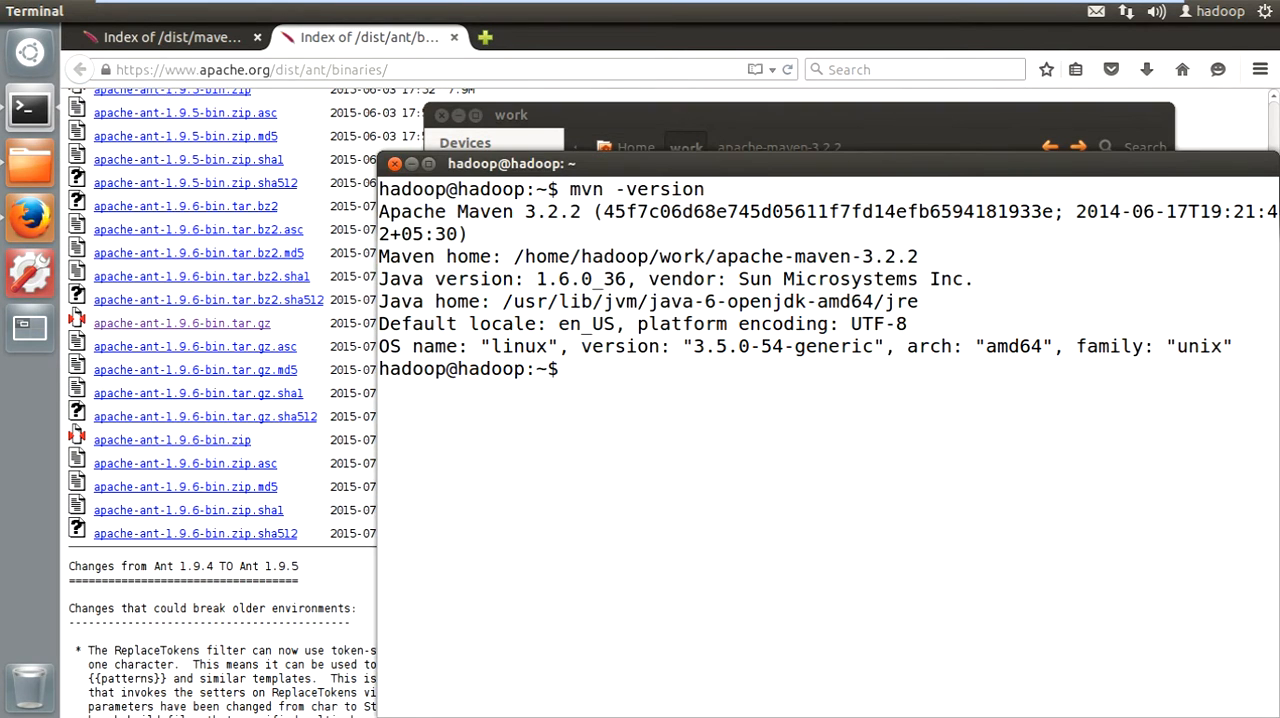
{"action": "left_click_drag", "start_coordinate": [640, 163], "coordinate": [412, 110]}
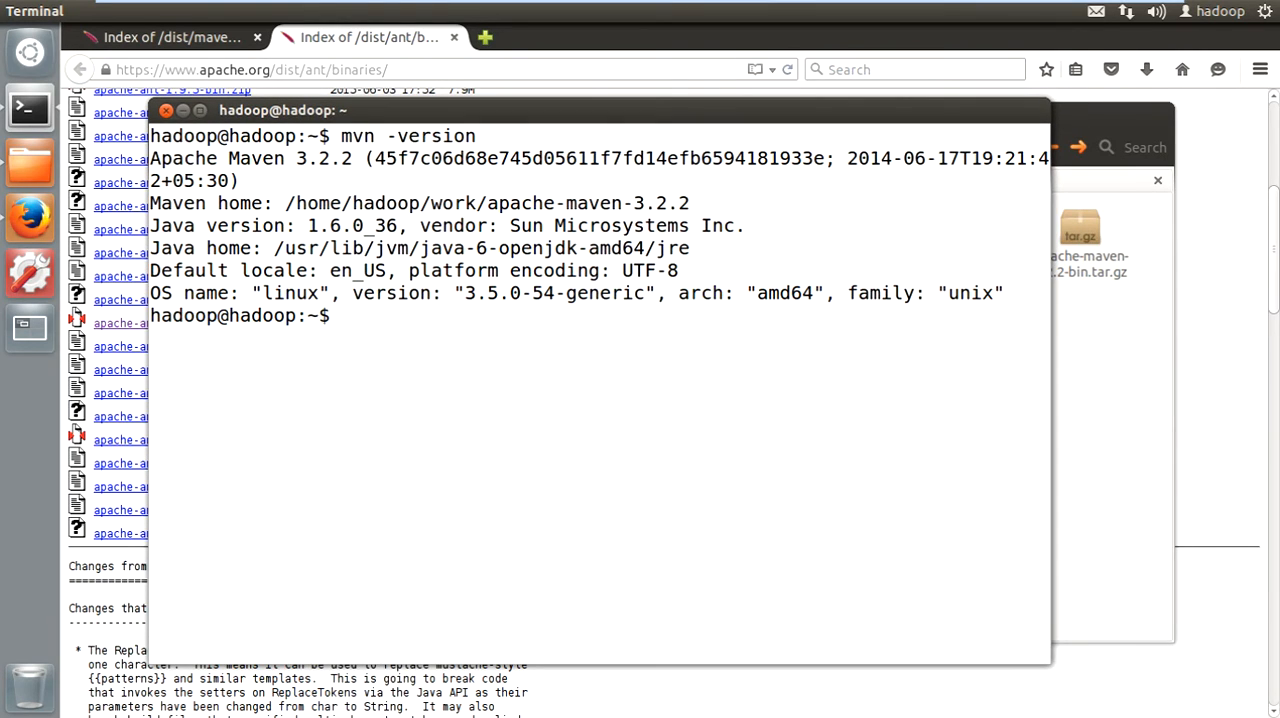
{"action": "key", "text": "ctrl+l"}
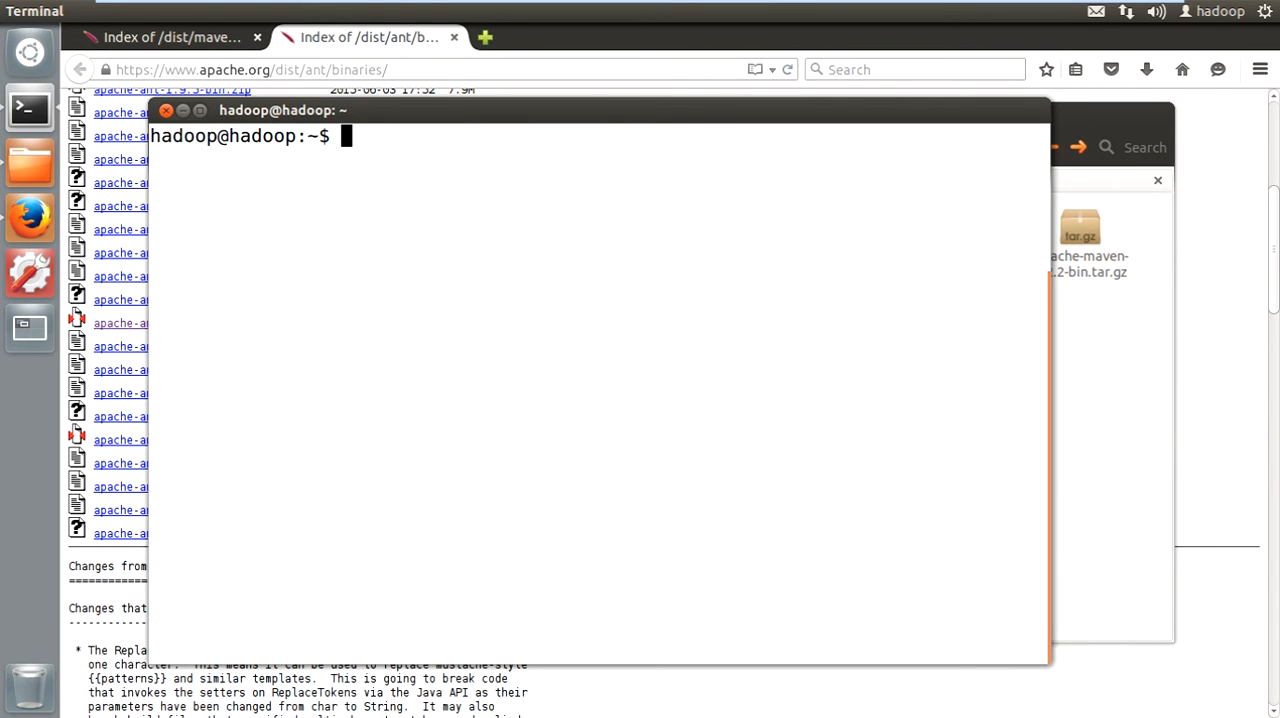
{"action": "type", "text": "gedit "}
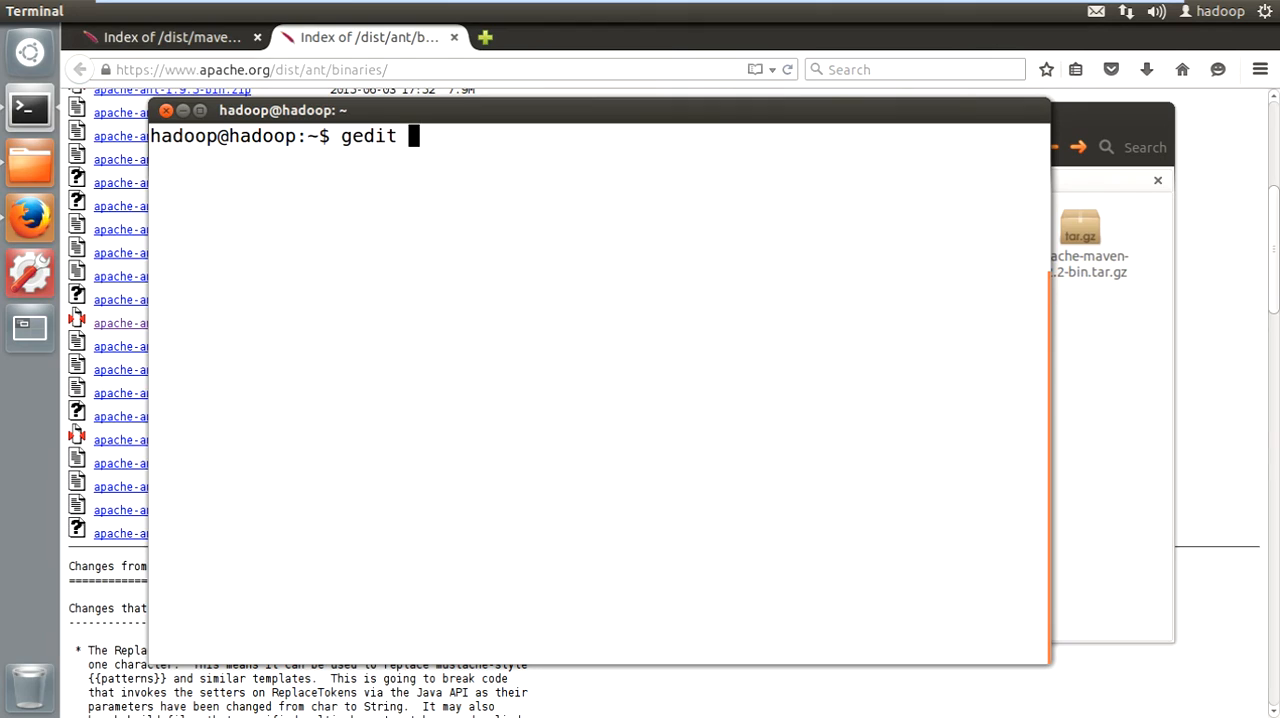
{"action": "type", "text": "~/.bashrc"}
{"action": "key", "text": "Return"}
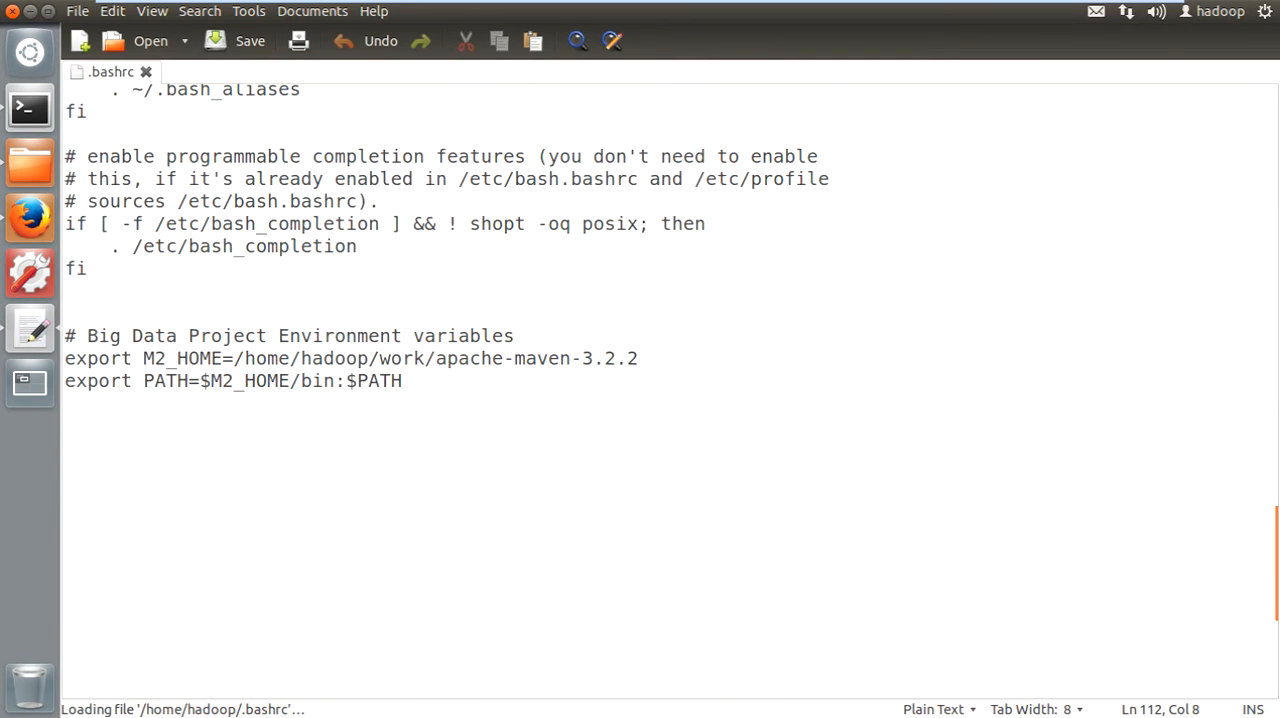
- Begin an ANT_HOME entry below the Maven exports with "export ANT_HOME=/home/hadoop/work/" and save .bashrc
{"action": "left_click", "coordinate": [66, 426]}
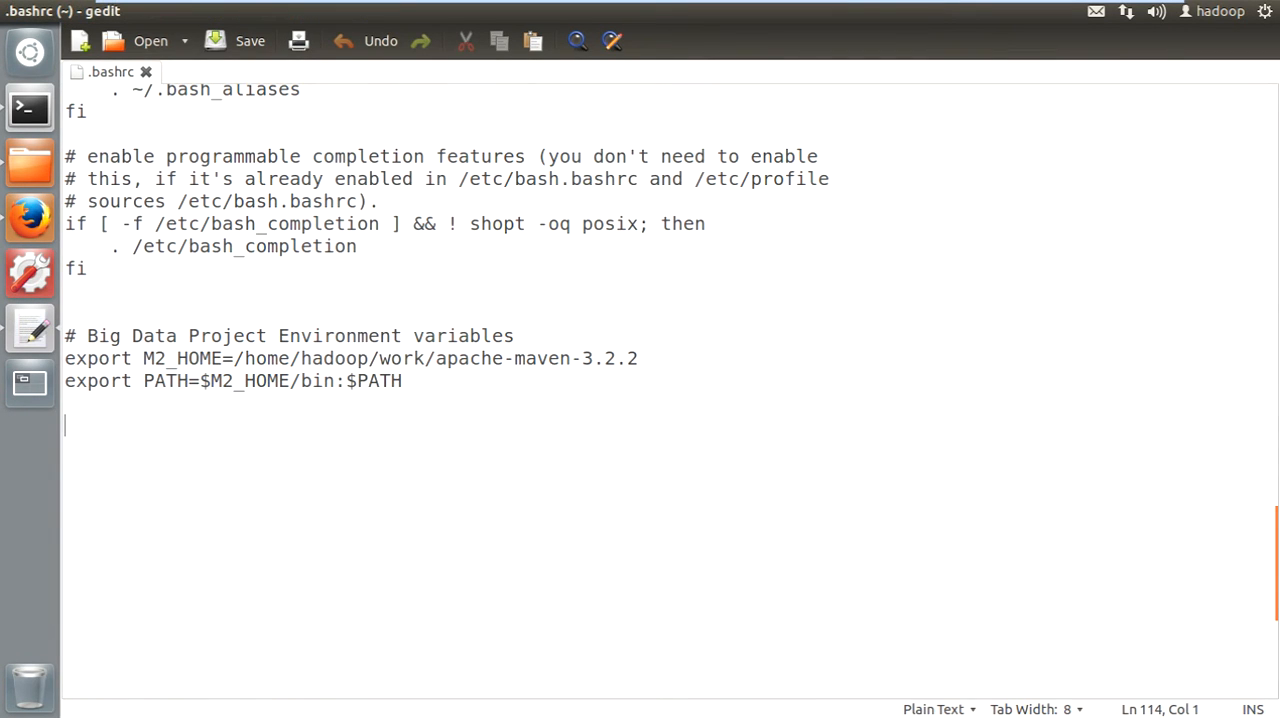
{"action": "type", "text": "exp"}
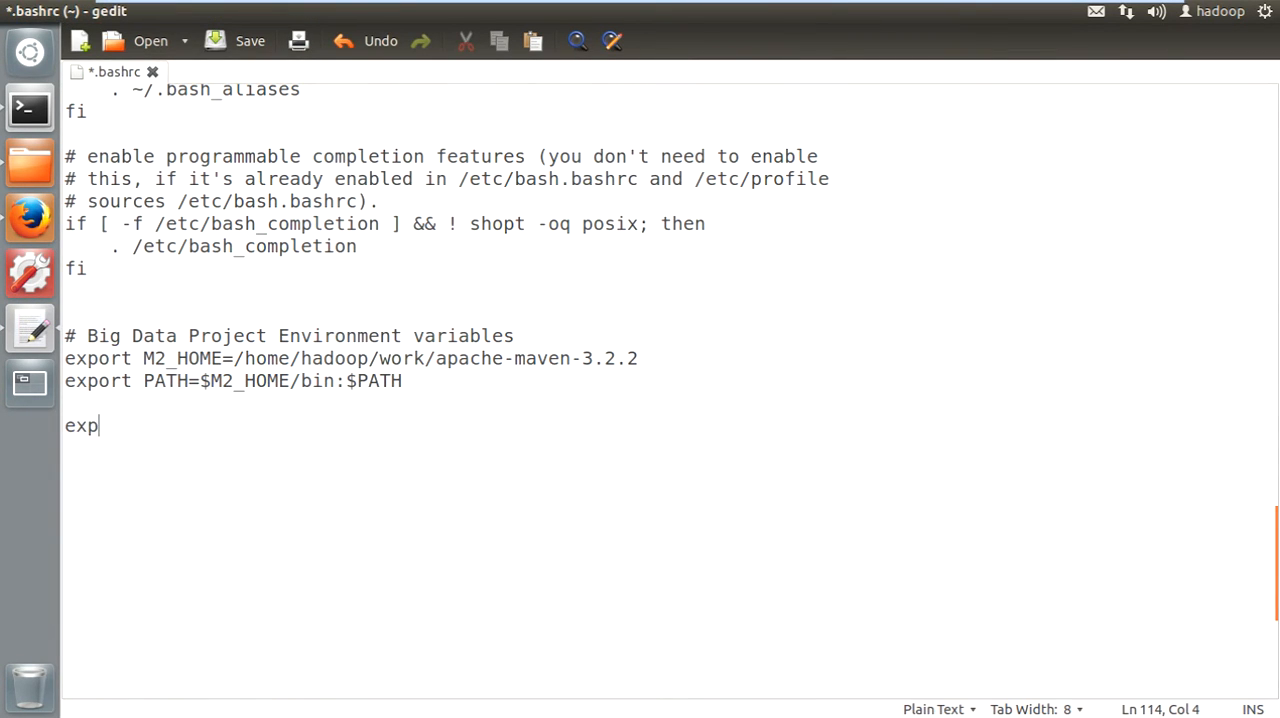
{"action": "type", "text": "ort AN"}
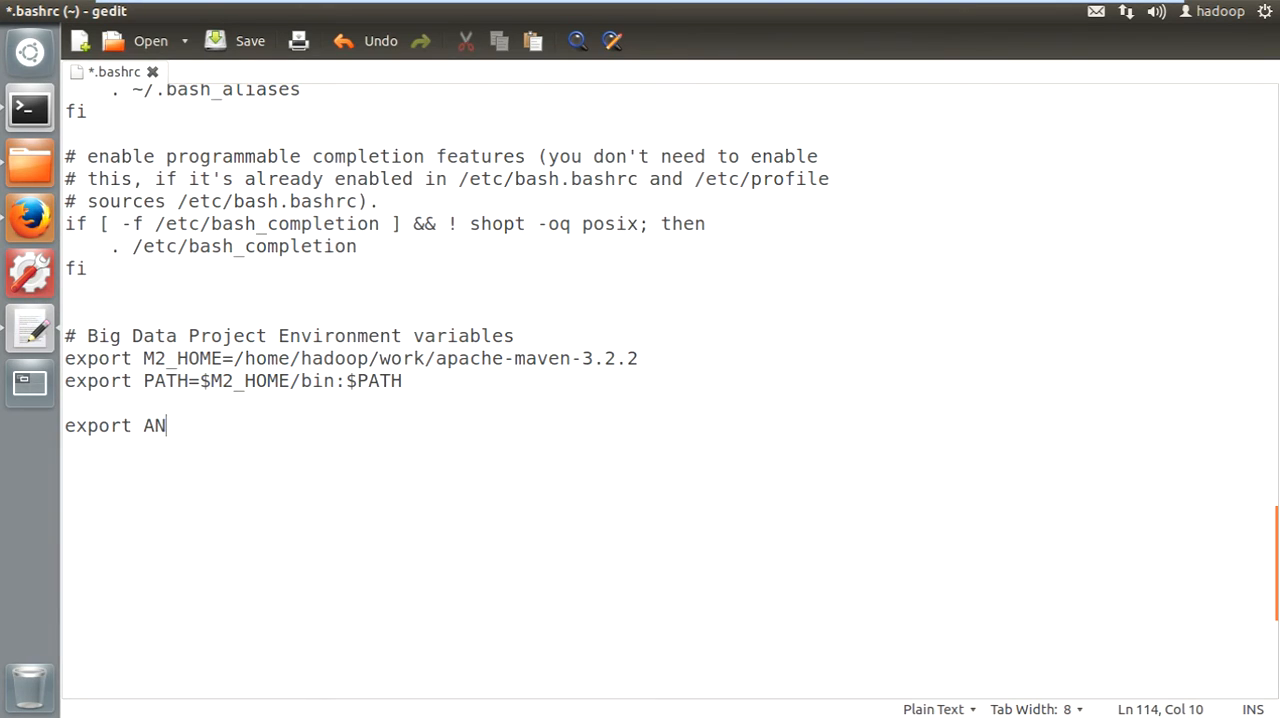
{"action": "type", "text": "T_HOME=/hom"}
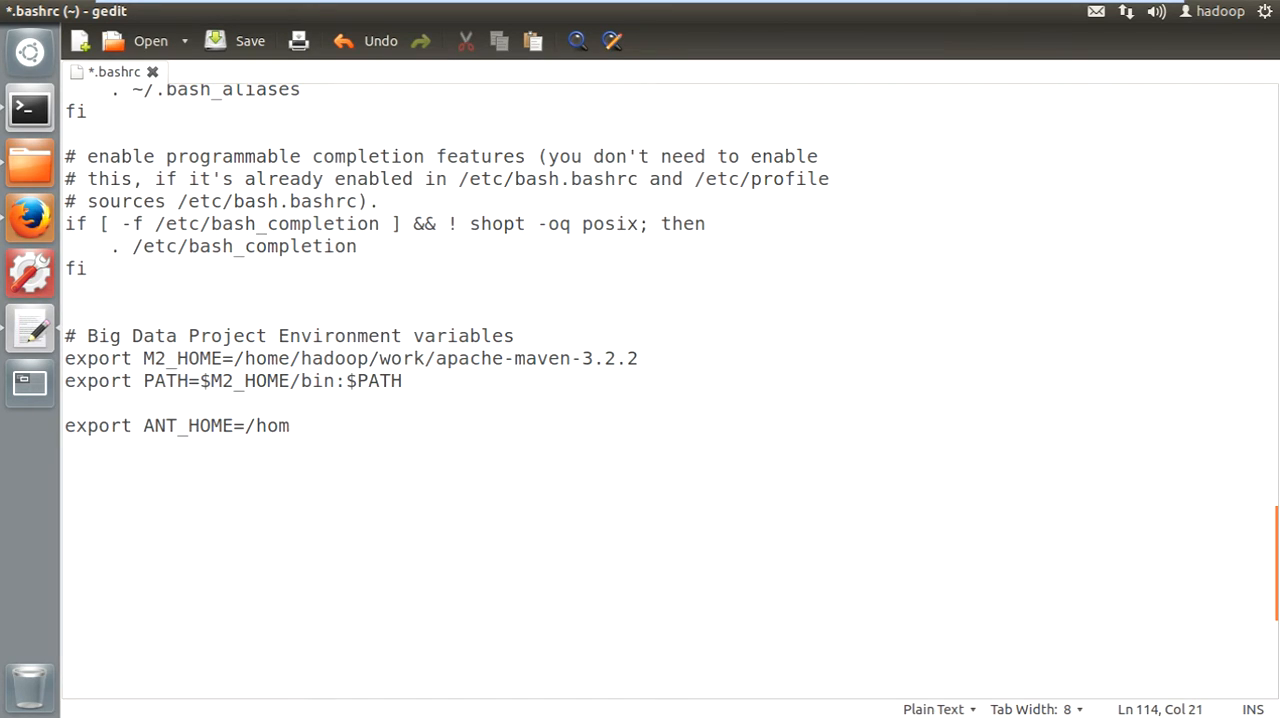
{"action": "type", "text": "e/hadoop"}
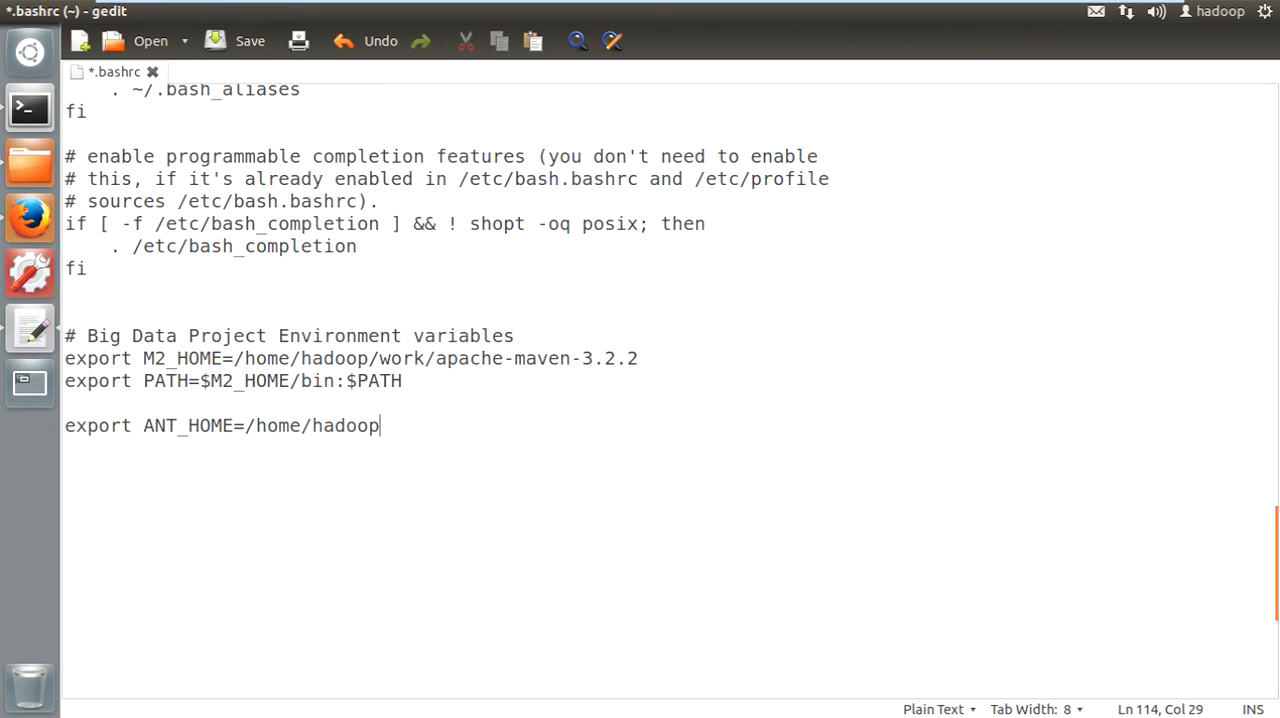
{"action": "type", "text": "/work/"}
{"action": "key", "text": "ctrl+s"}
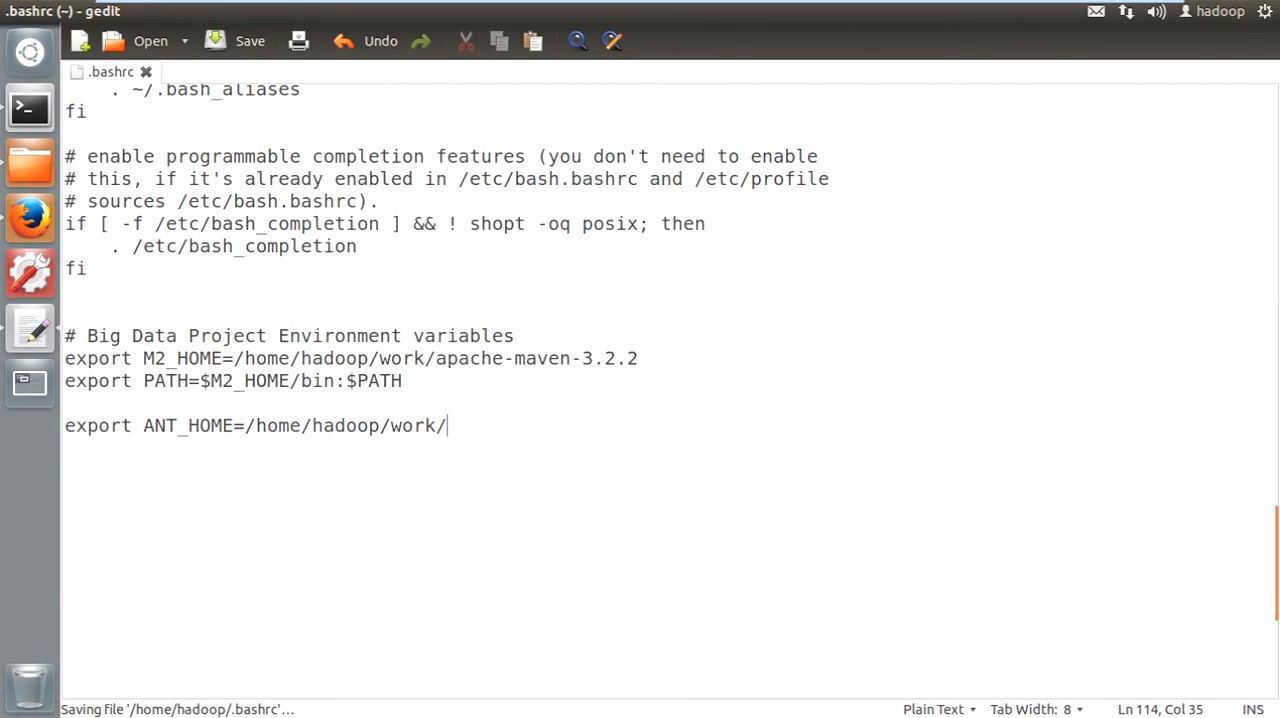
- Copy the apache-ant-1.9.6 folder's name from the work folder, append it to the ANT_HOME path, and save .bashrc
{"action": "left_click", "coordinate": [30, 162]}
{"action": "left_click", "coordinate": [644, 230]}
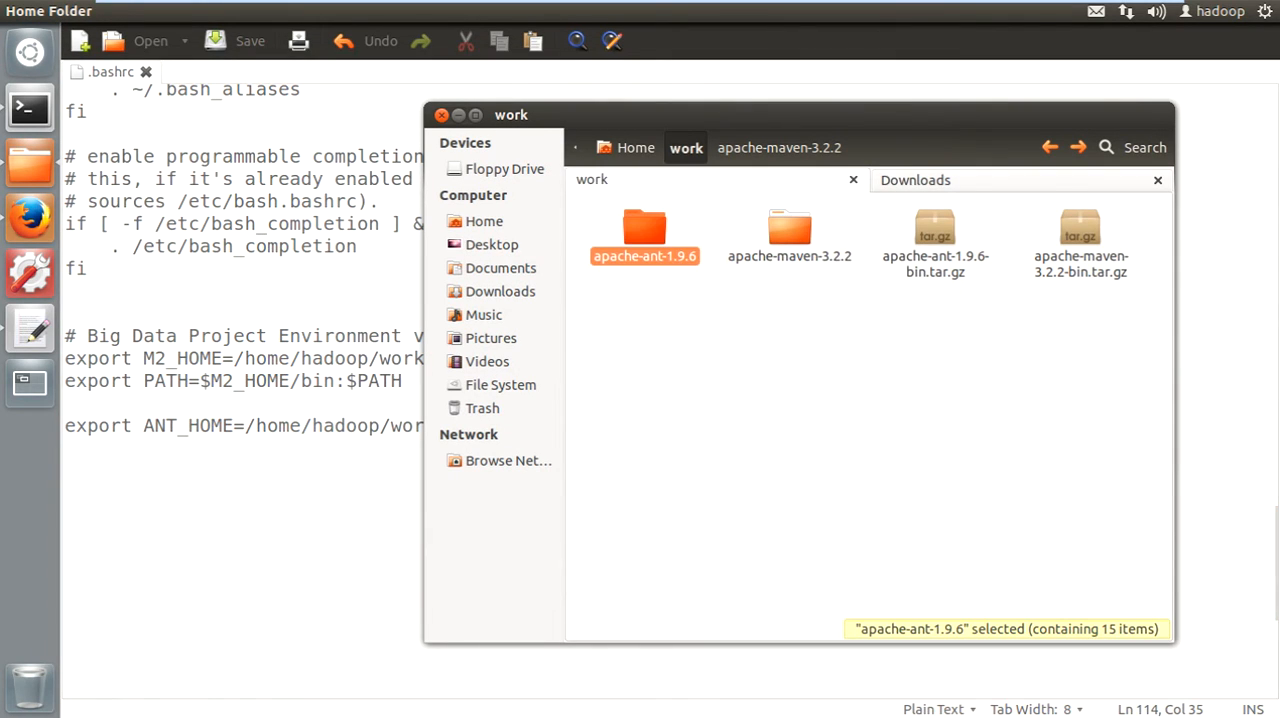
{"action": "key", "text": "F2"}
{"action": "key", "text": "ctrl+c"}
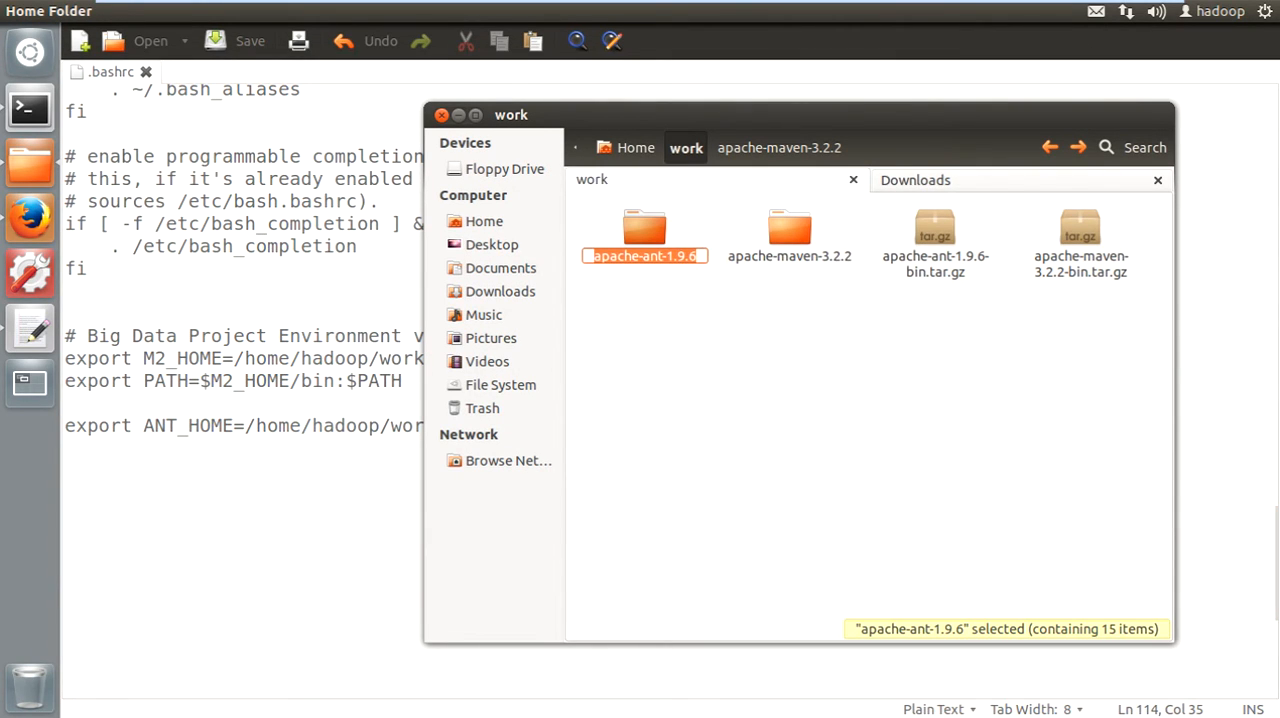
{"action": "left_click", "coordinate": [720, 366]}
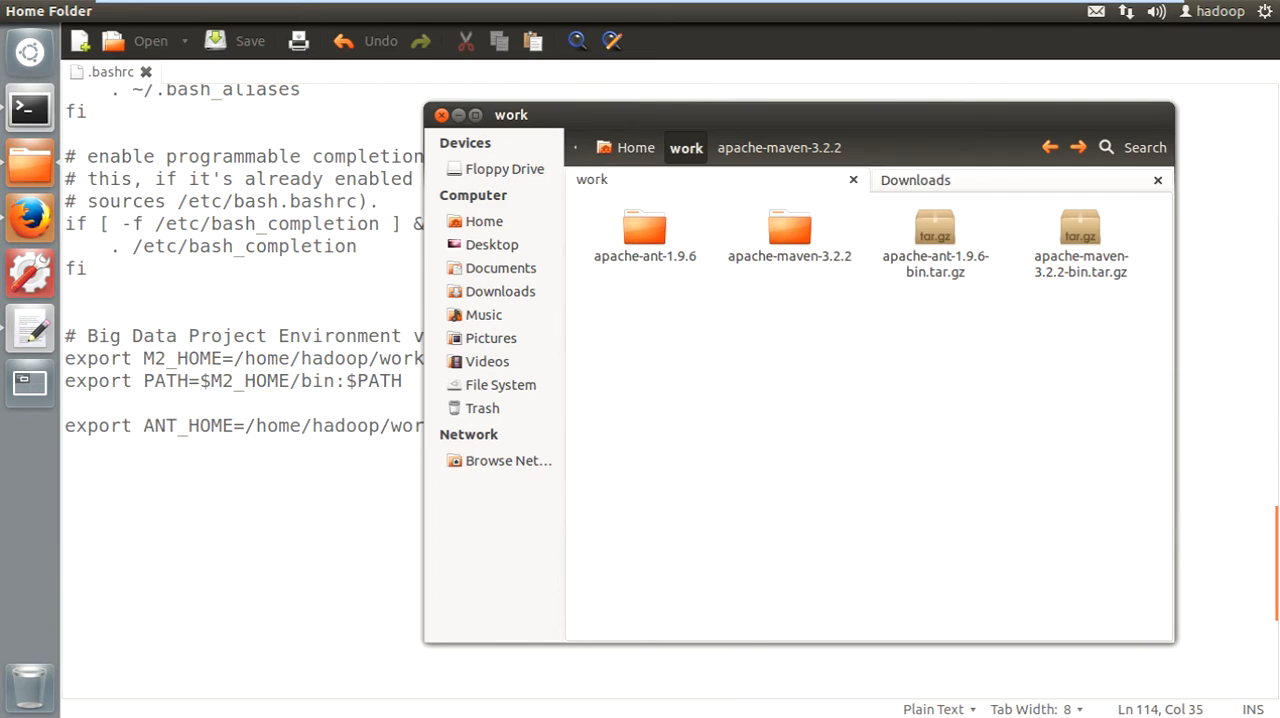
{"action": "left_click", "coordinate": [340, 403]}
{"action": "key", "text": "ctrl+v"}
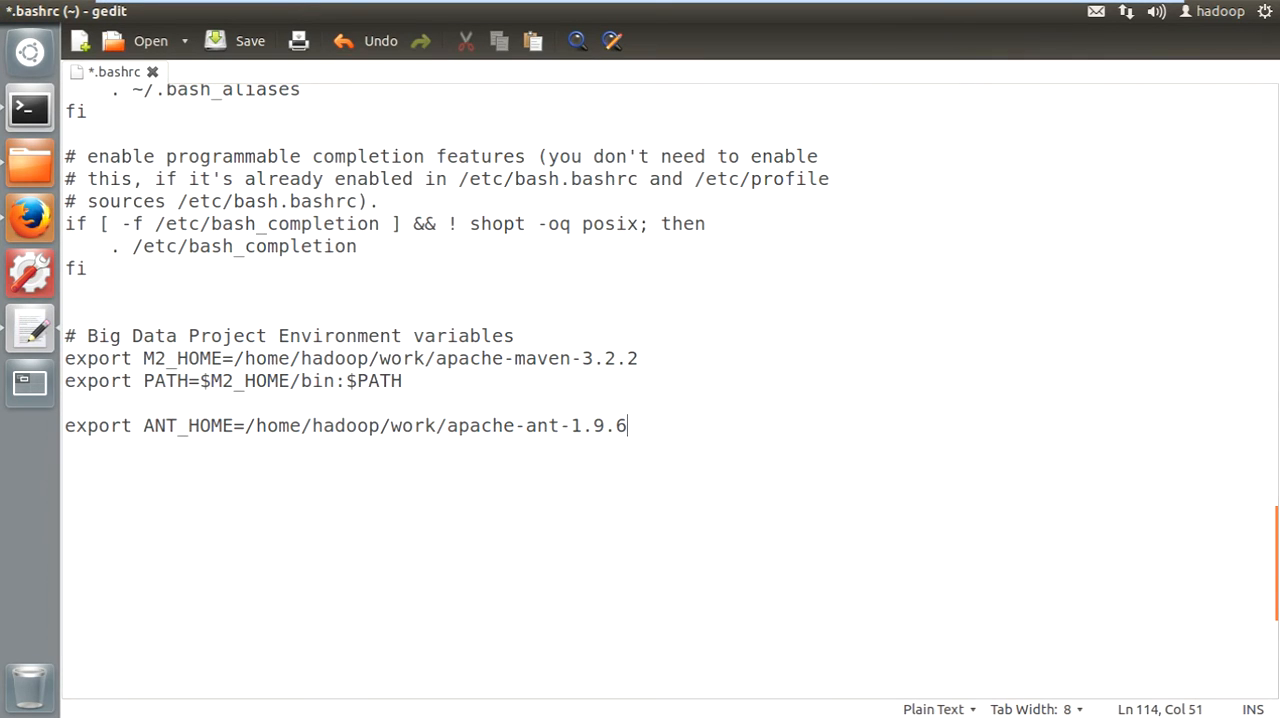
{"action": "key", "text": "ctrl+s"}
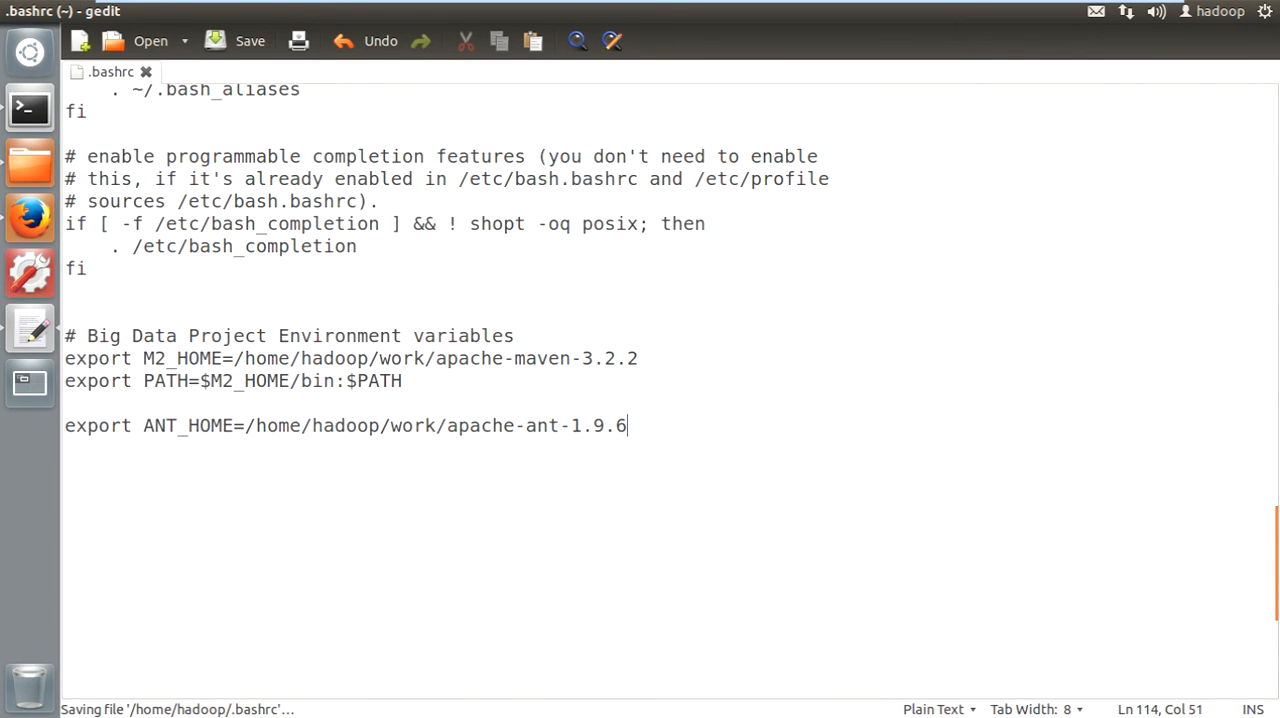
- Add the line "export PATH=$ANT_HOME/bin:$PATH" below the ANT_HOME entry and save .bashrc
{"action": "key", "text": "Return"}
{"action": "type", "text": "e"}
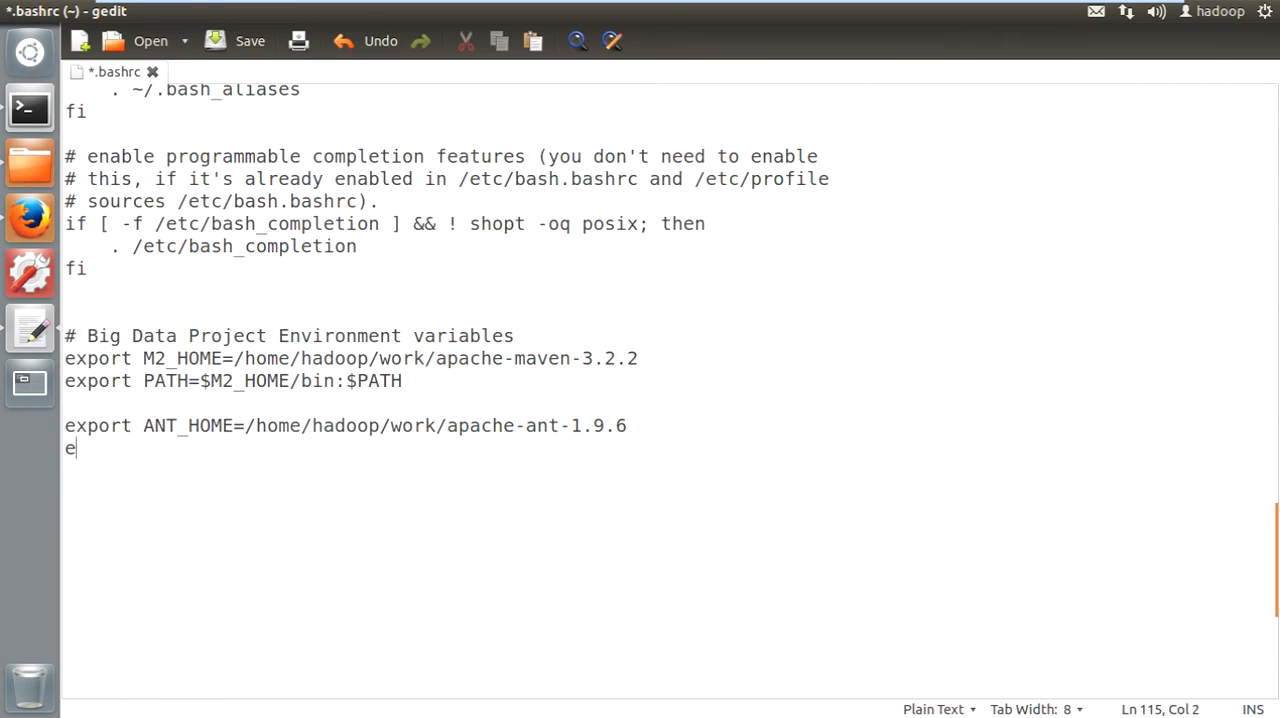
{"action": "type", "text": "xport PAA"}
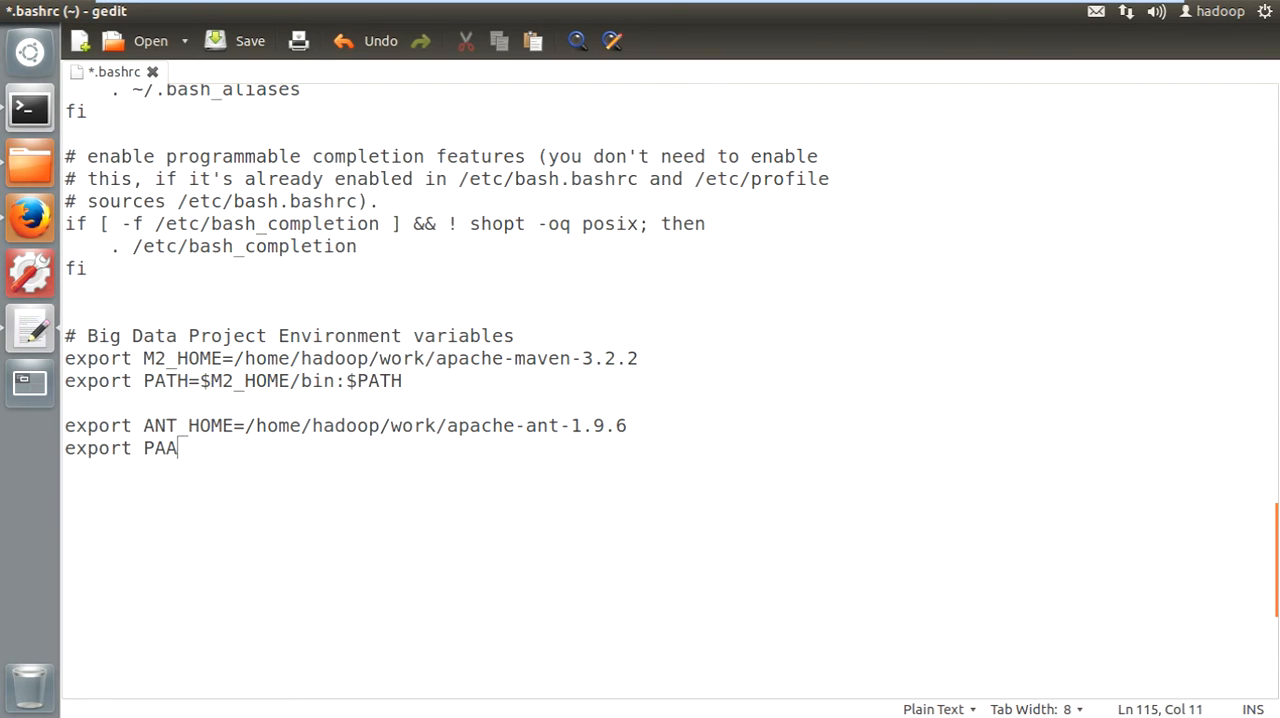
{"action": "key", "text": "BackSpace"}
{"action": "type", "text": "TH=$ANT_"}
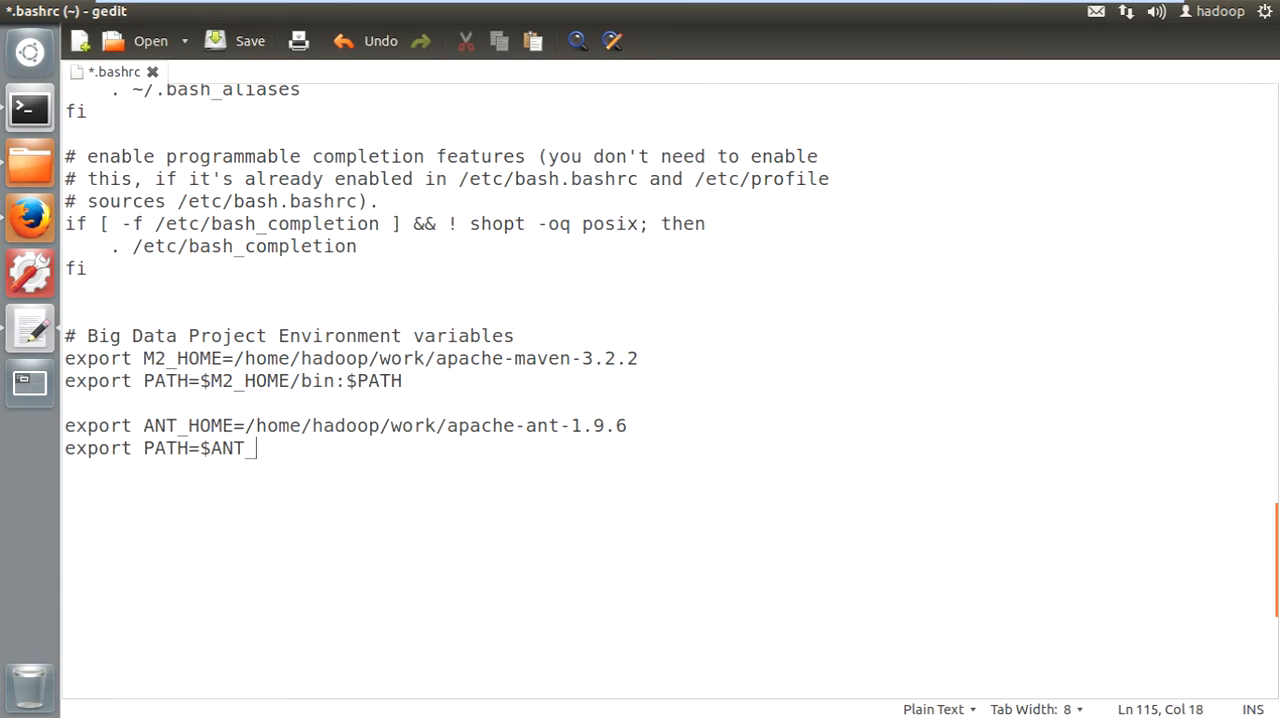
{"action": "type", "text": "HOME/bin:"}
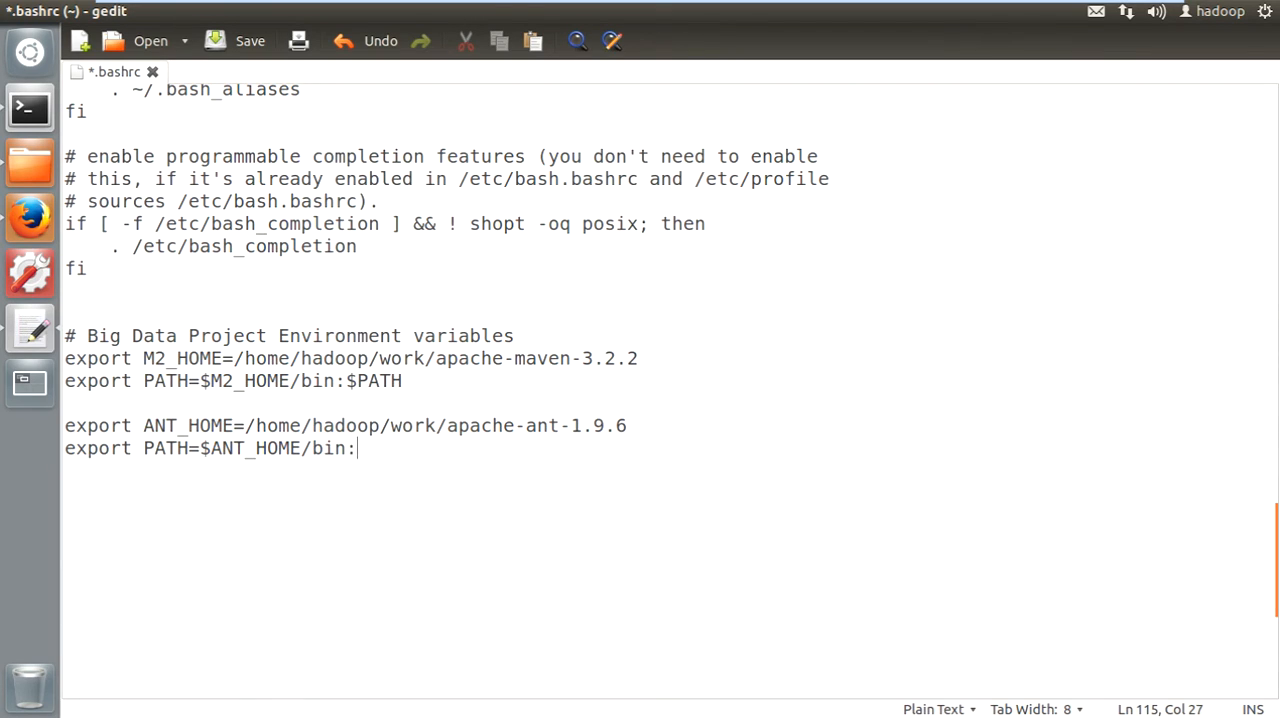
{"action": "type", "text": "$PATH"}
{"action": "key", "text": "ctrl+s"}
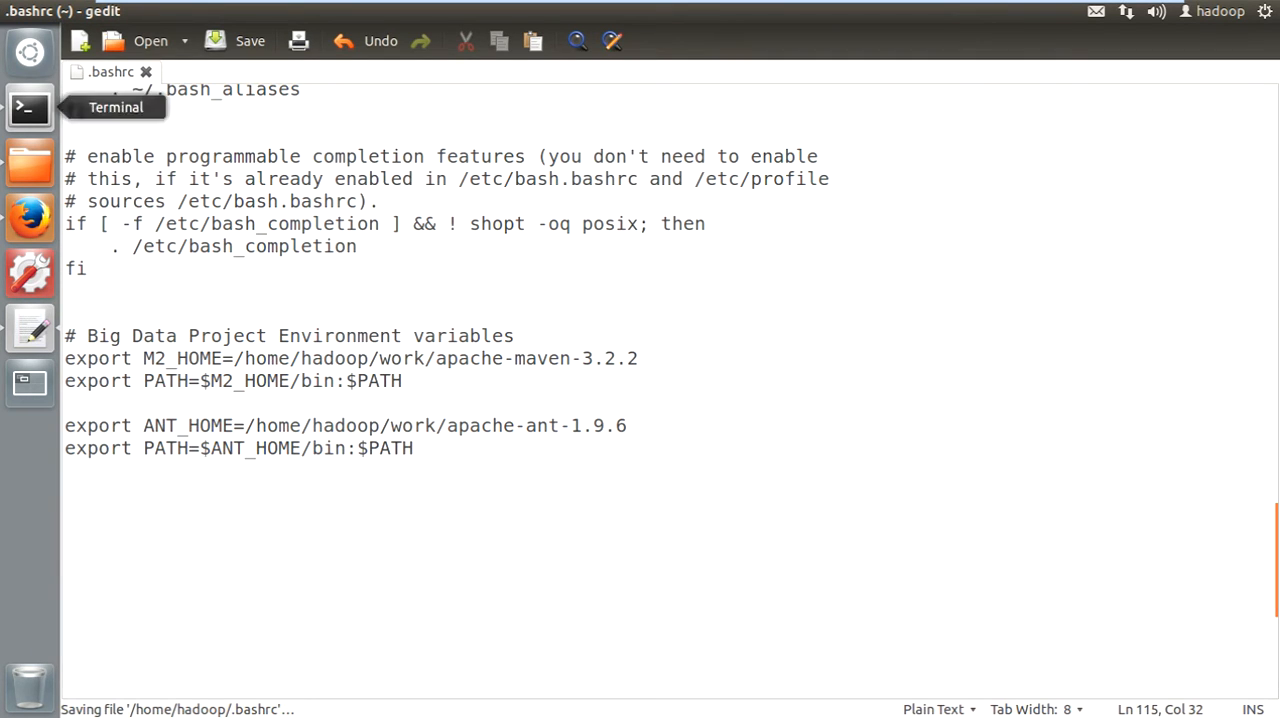
- Close gedit and the current terminal, and open a fresh terminal session
{"action": "left_click", "coordinate": [12, 11]}
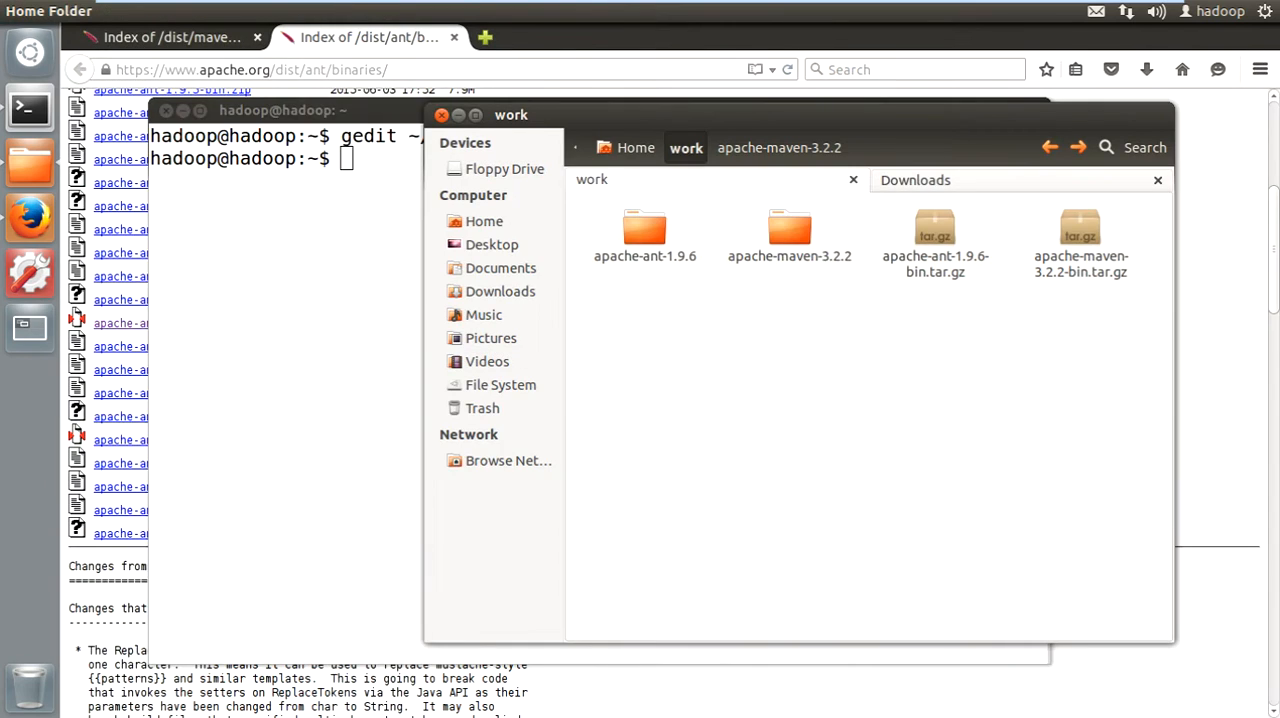
{"action": "left_click", "coordinate": [300, 230]}
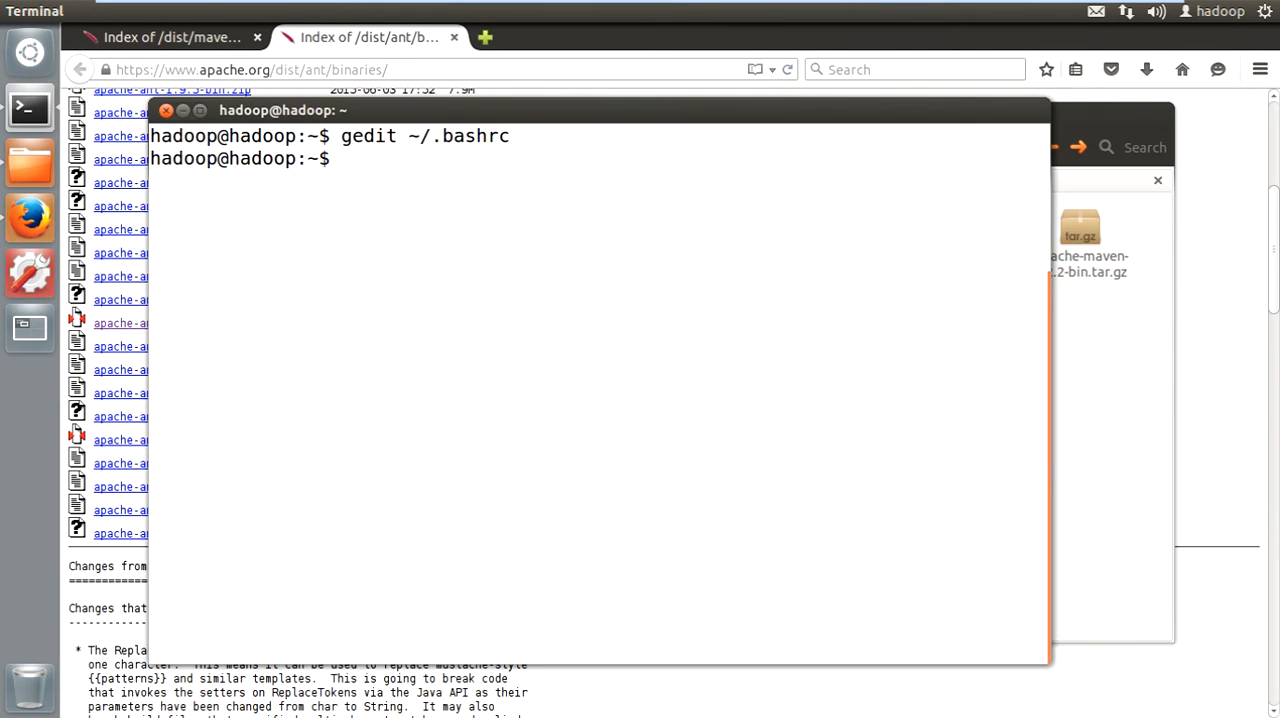
{"action": "left_click", "coordinate": [166, 111]}
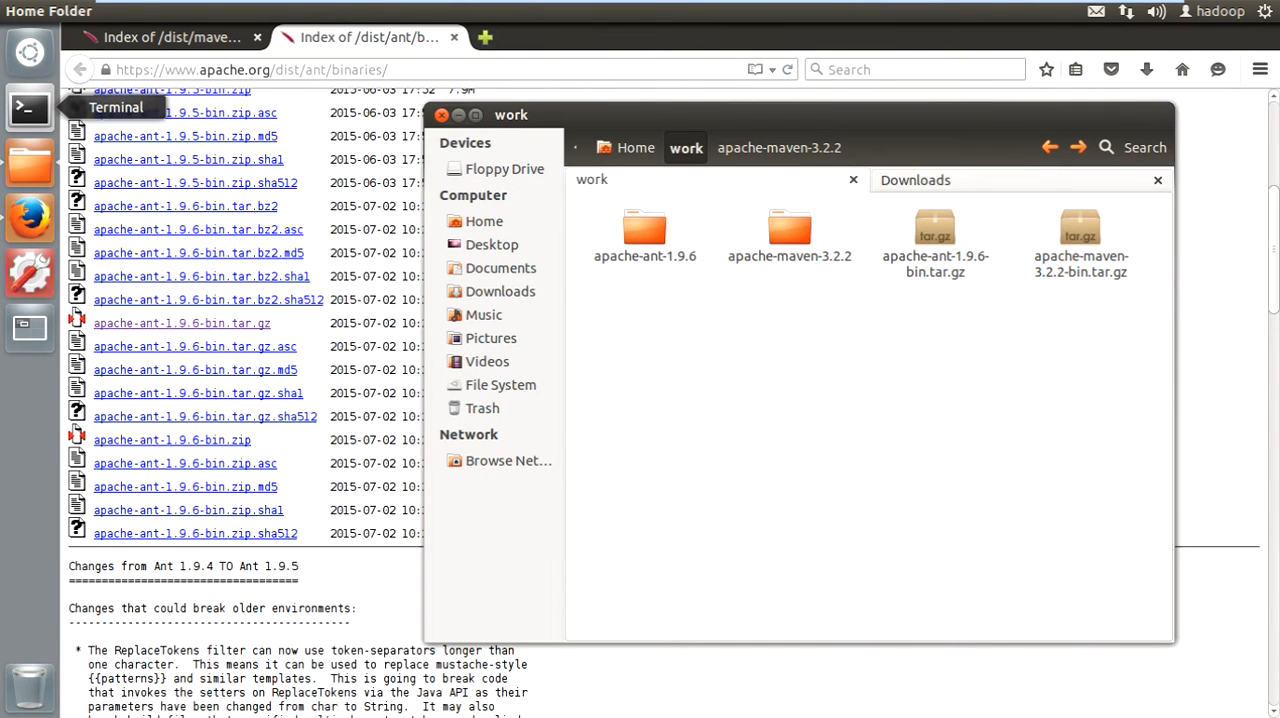
{"action": "left_click", "coordinate": [29, 107]}
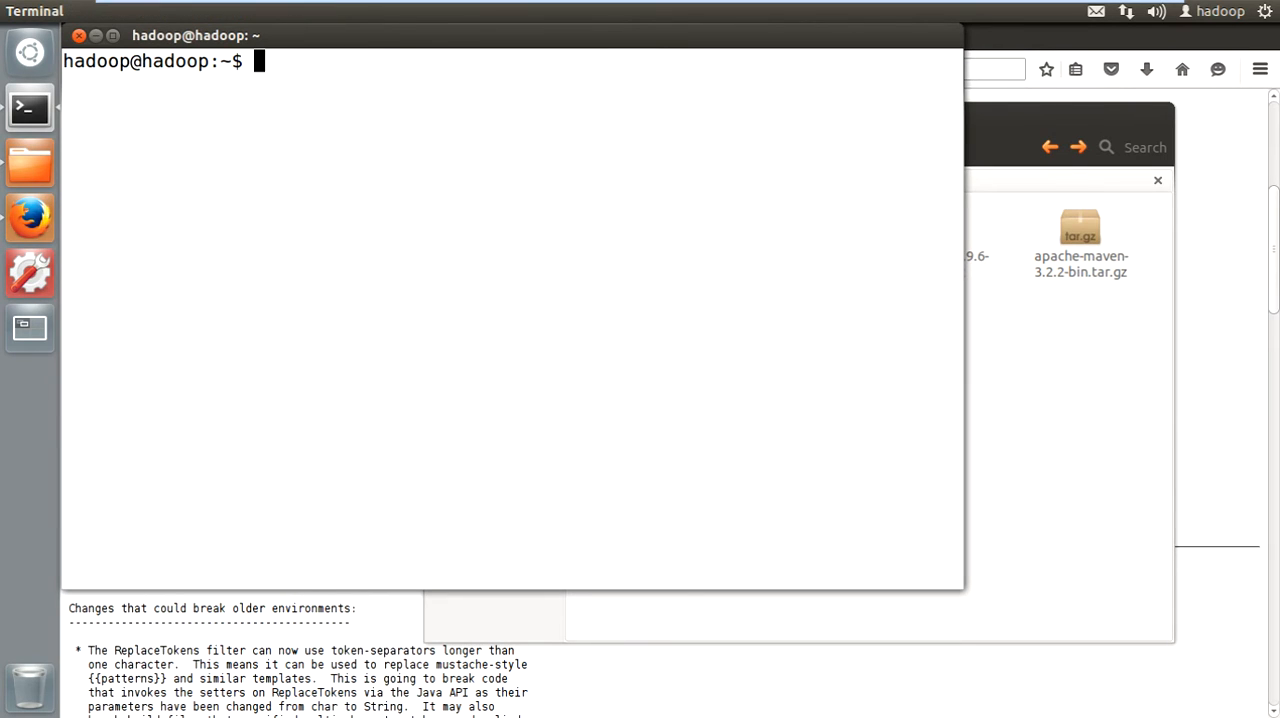
- Check the Ant installation with "ant -version" and highlight the version number in the output
{"action": "type", "text": "ant -version"}
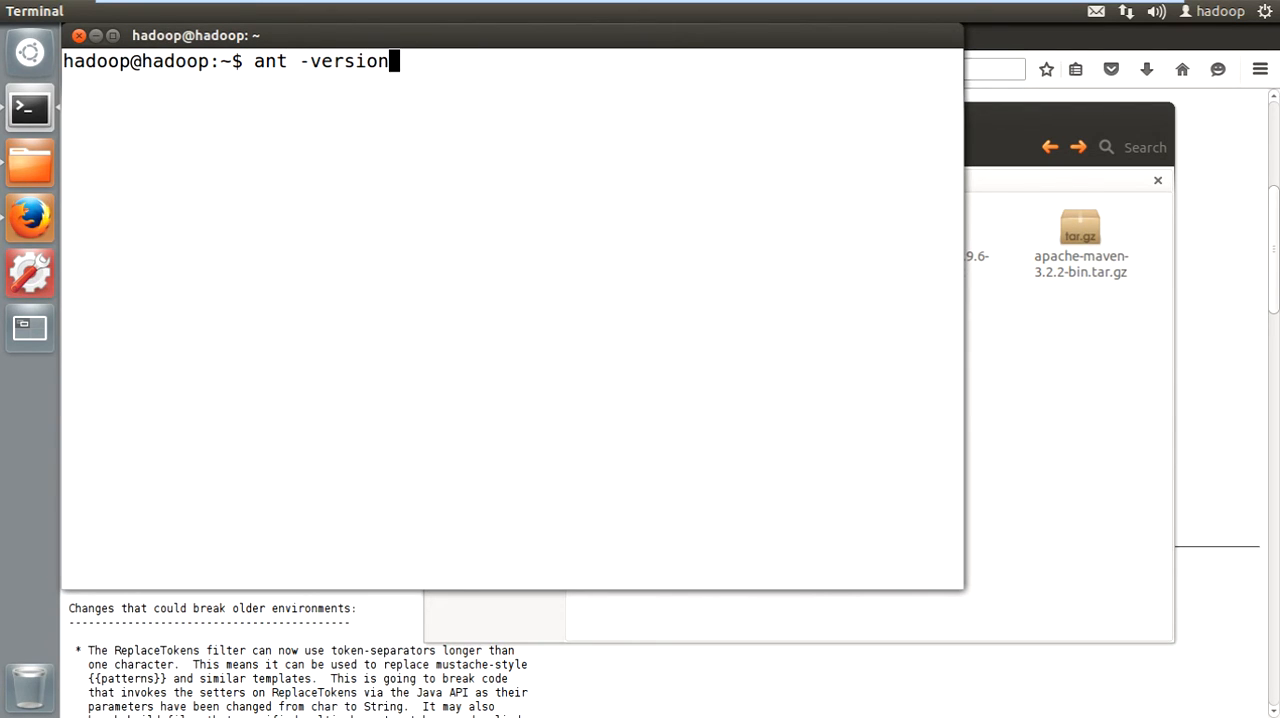
{"action": "key", "text": "Return"}
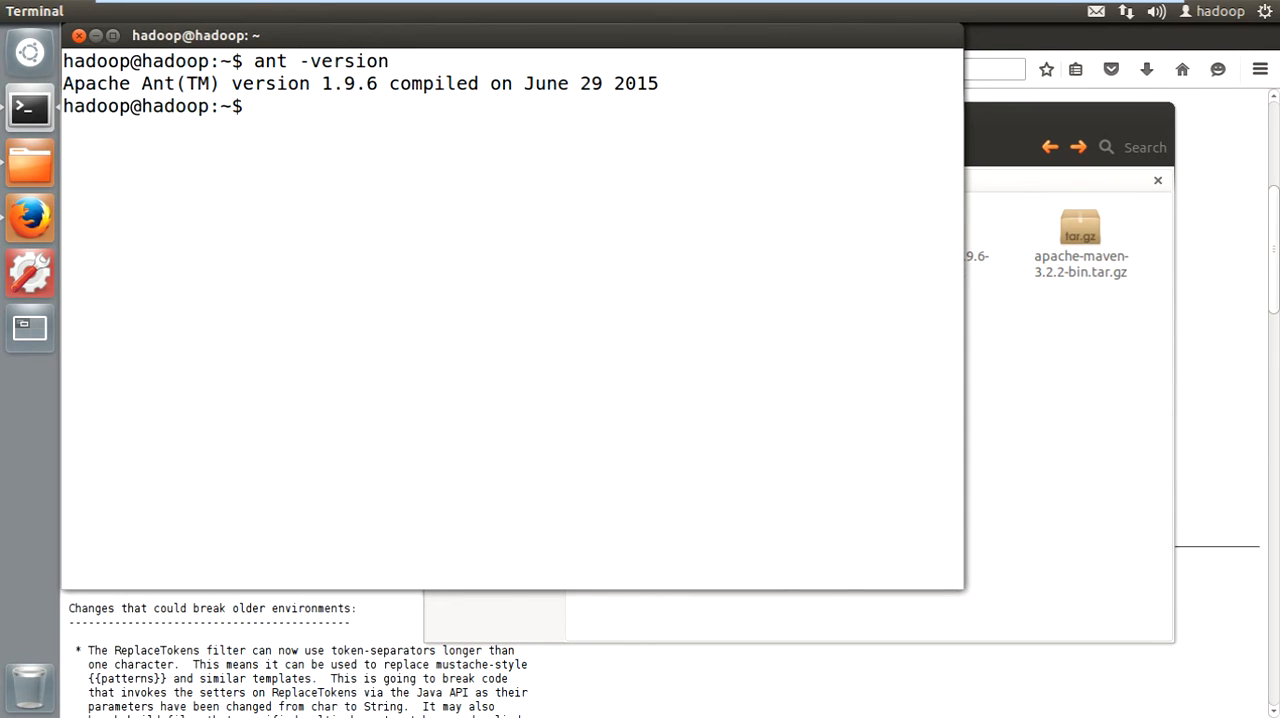
{"action": "left_click_drag", "start_coordinate": [321, 83], "coordinate": [378, 83]}
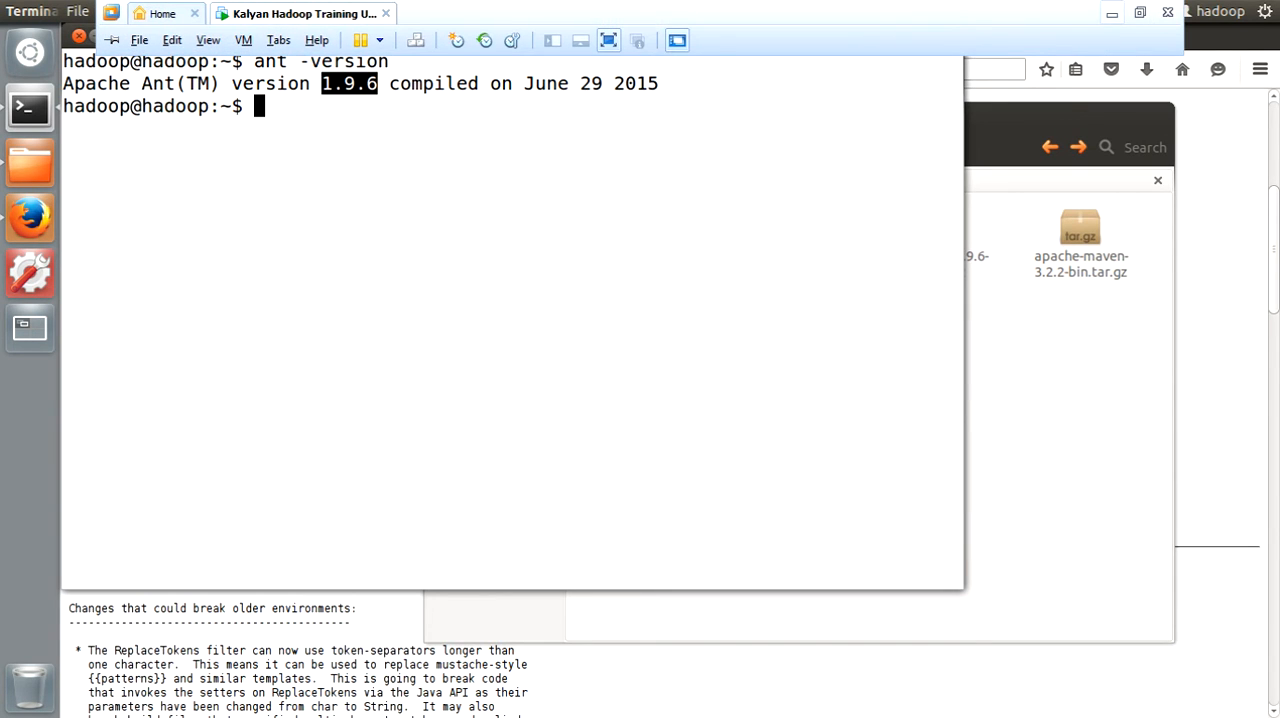
{"action": "left_click", "coordinate": [1112, 13]}
{"action": "scroll", "coordinate": [640, 370], "scroll_direction": "down", "scroll_amount": 4}
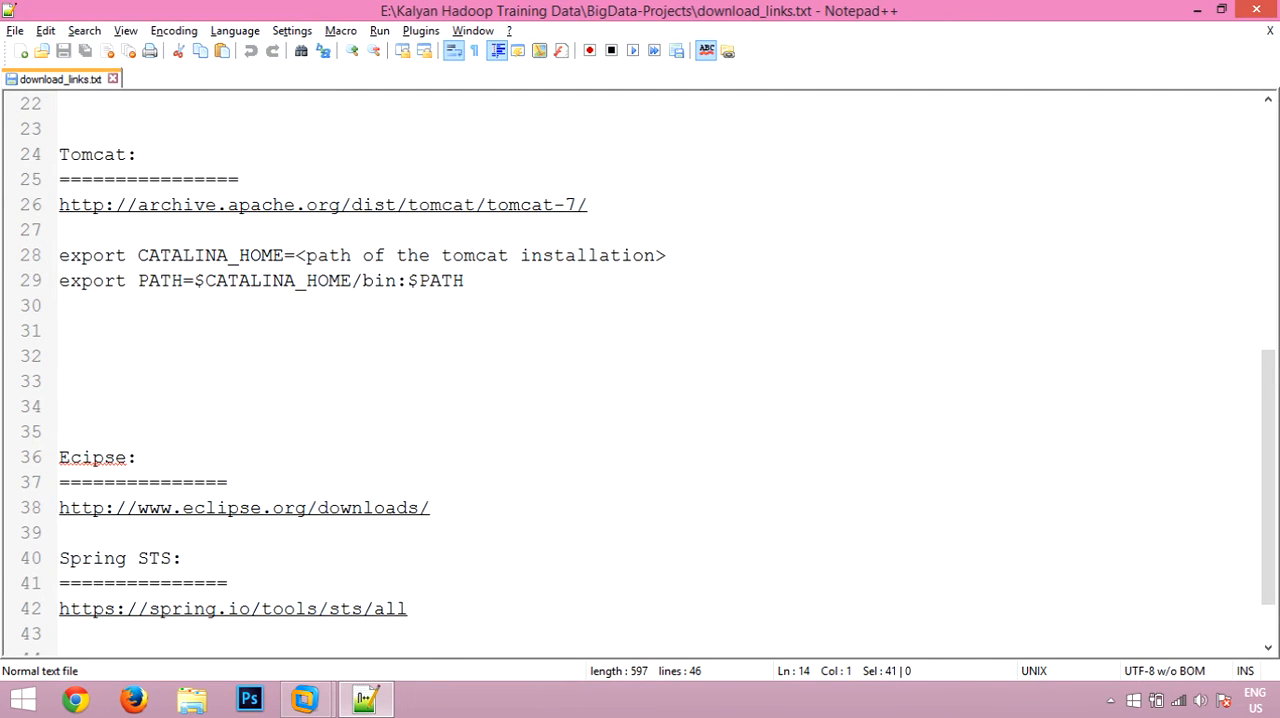
{"action": "left_click_drag", "start_coordinate": [590, 205], "coordinate": [59, 205]}
{"action": "key", "text": "ctrl+c"}
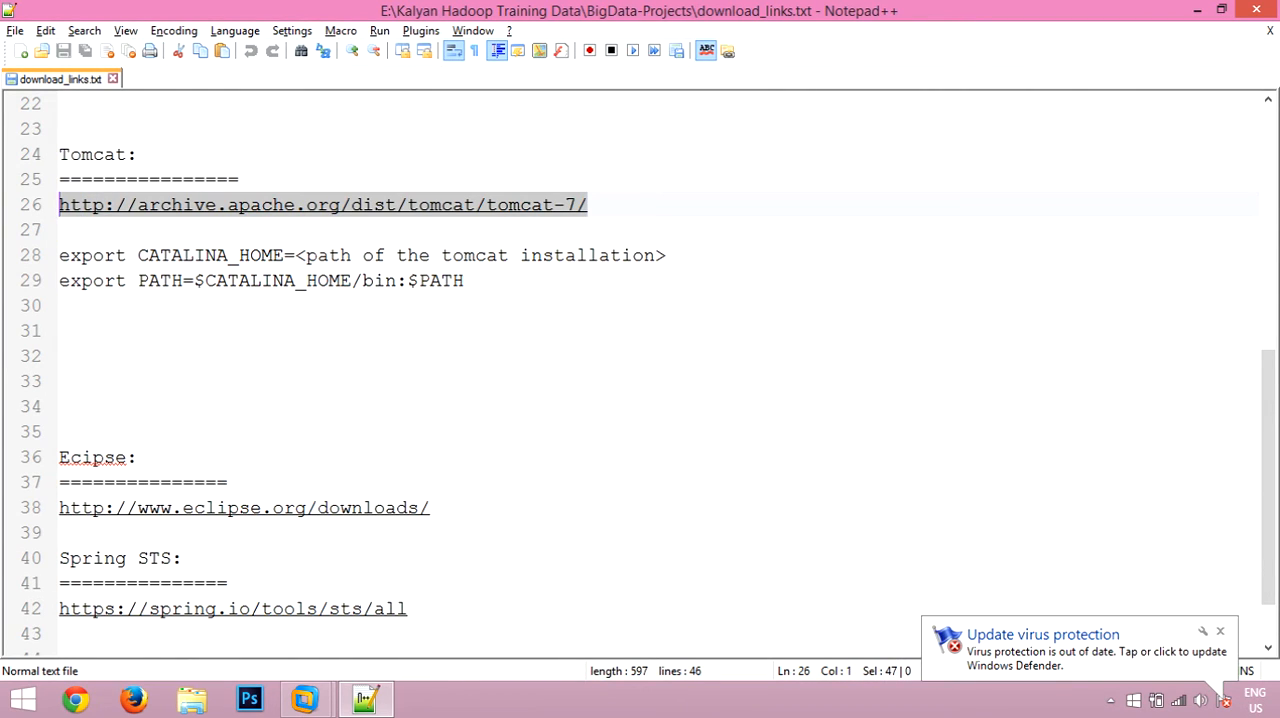
{"action": "mouse_move", "coordinate": [305, 700]}
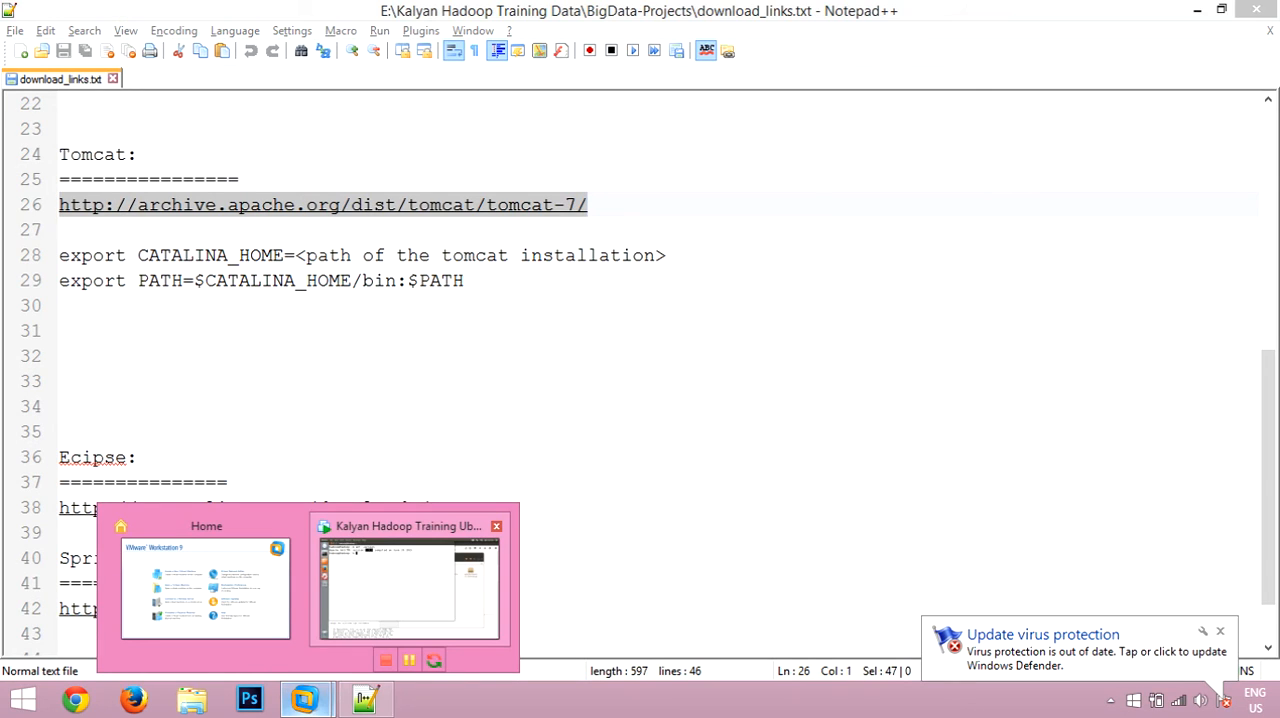
{"action": "left_click", "coordinate": [409, 588]}
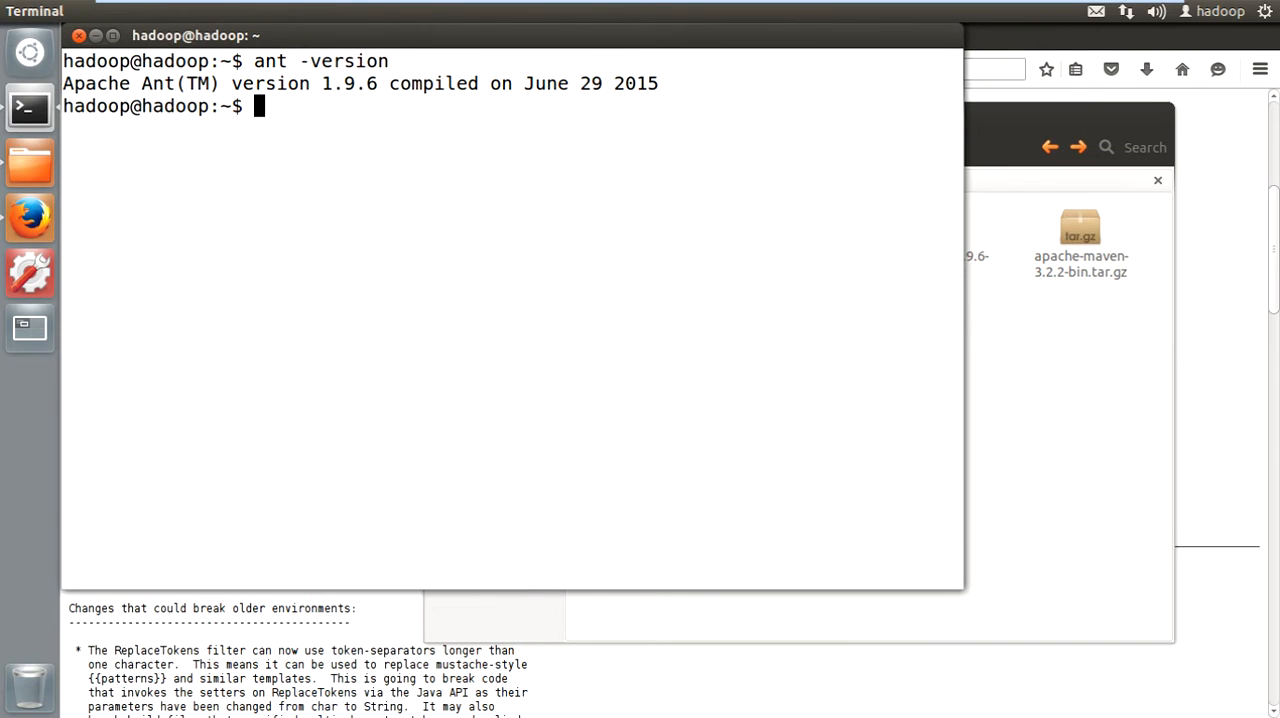
{"action": "left_click", "coordinate": [30, 216]}
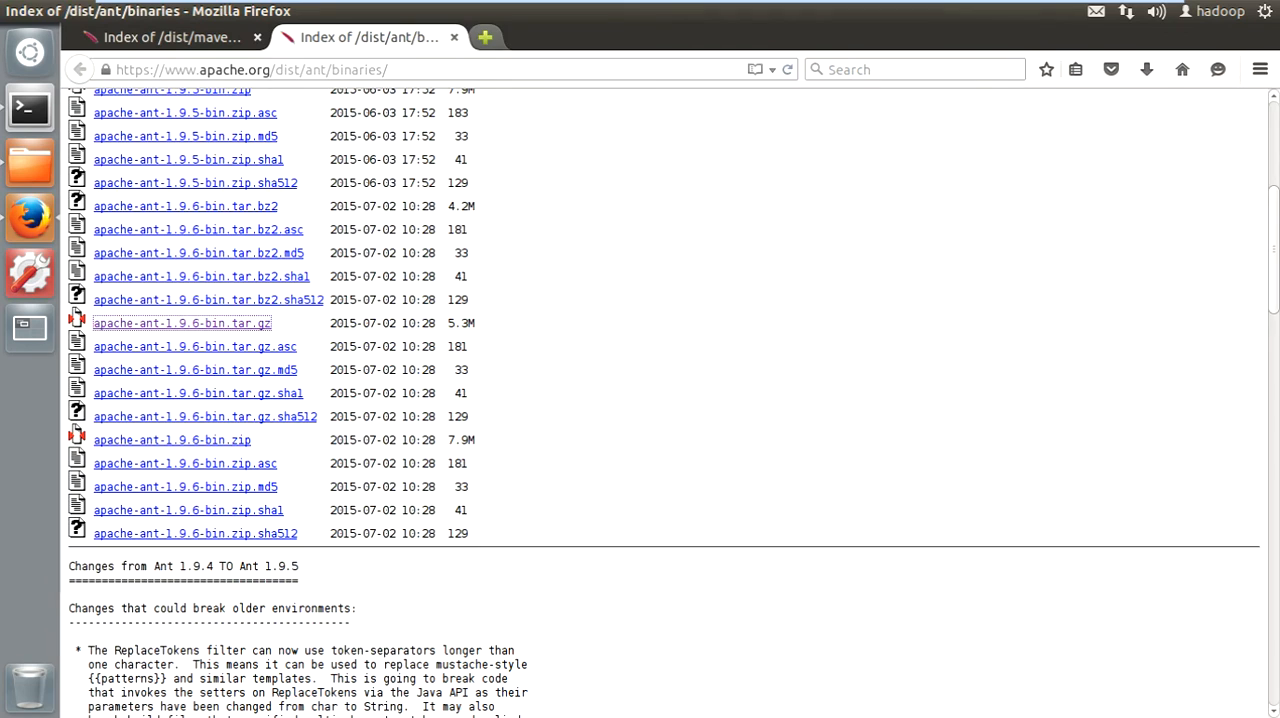
{"action": "key", "text": "ctrl+t"}
{"action": "key", "text": "ctrl+v"}
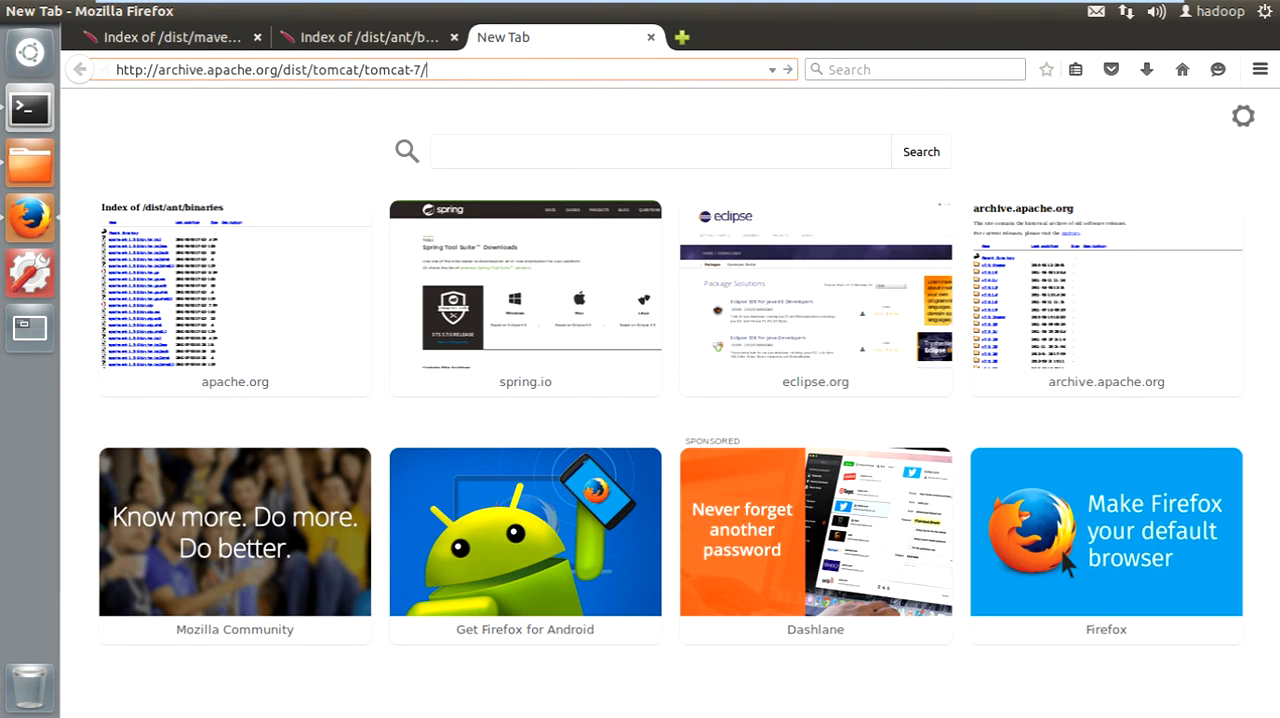
{"action": "key", "text": "Return"}
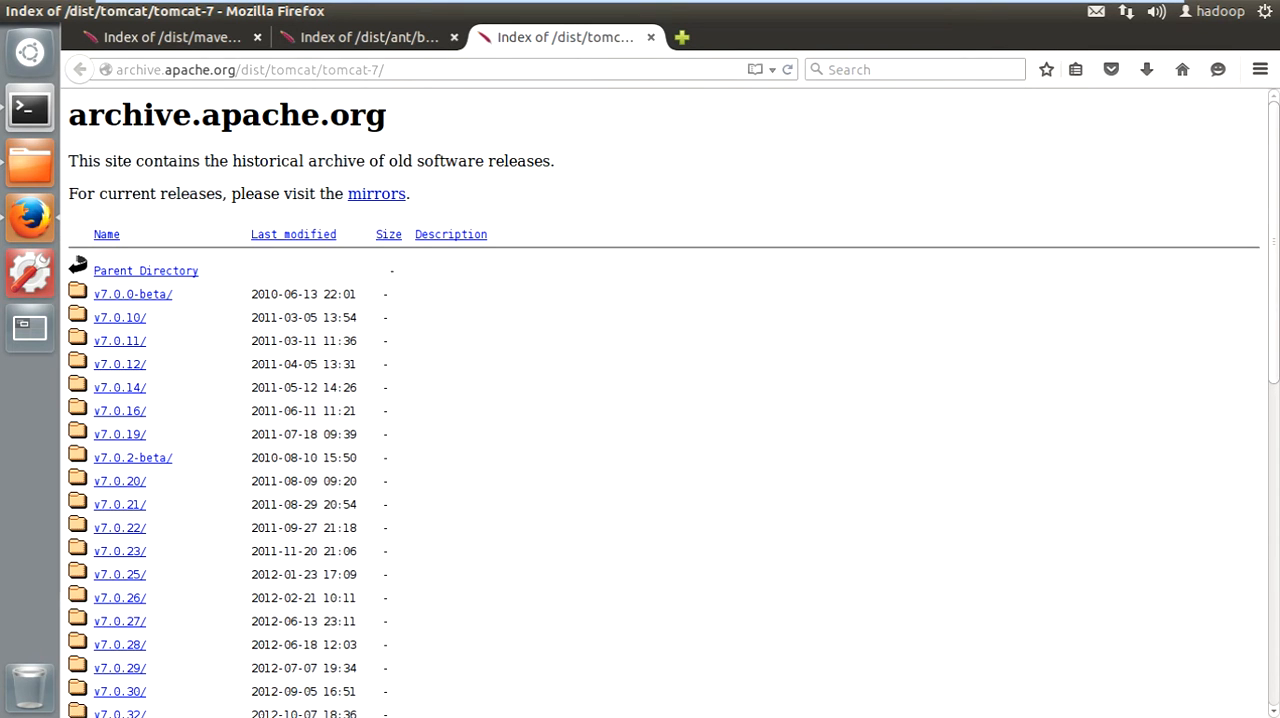
- Open the v7.0.64 release in the Tomcat 7 archive listing and go into its bin directory
{"action": "scroll", "coordinate": [664, 402], "scroll_direction": "down", "scroll_amount": 4}
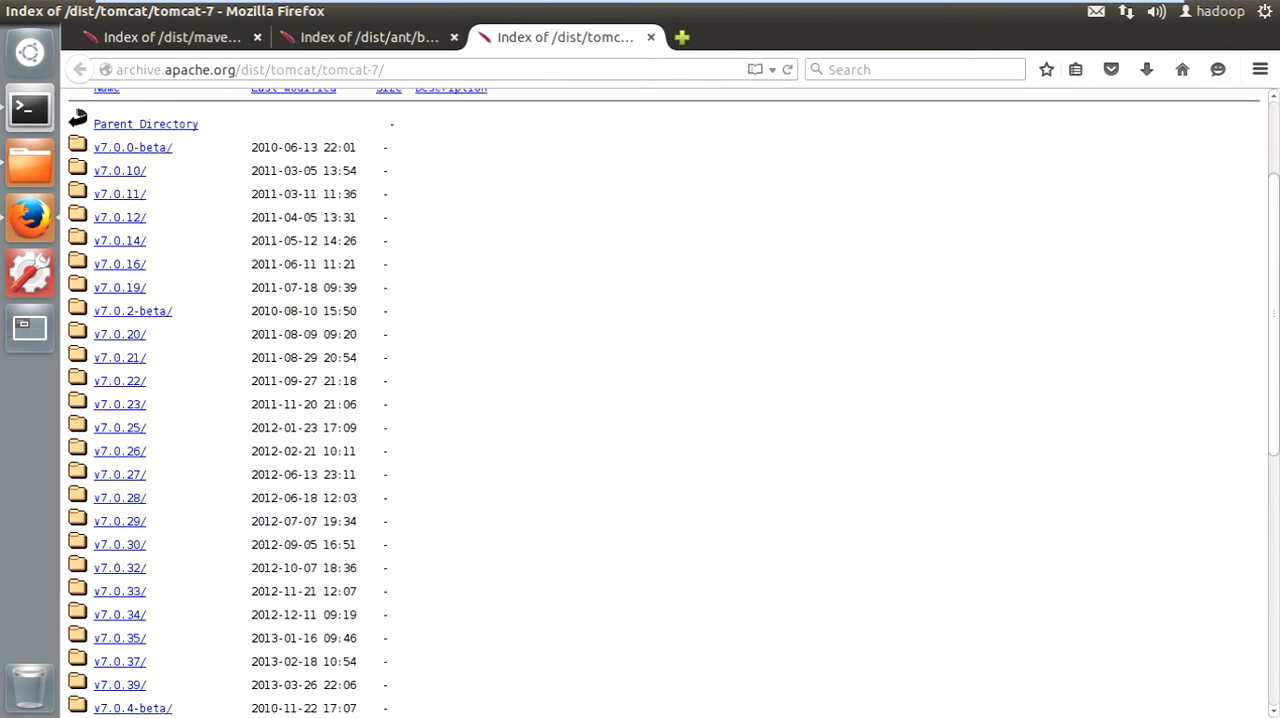
{"action": "scroll", "coordinate": [664, 402], "scroll_direction": "down", "scroll_amount": 8}
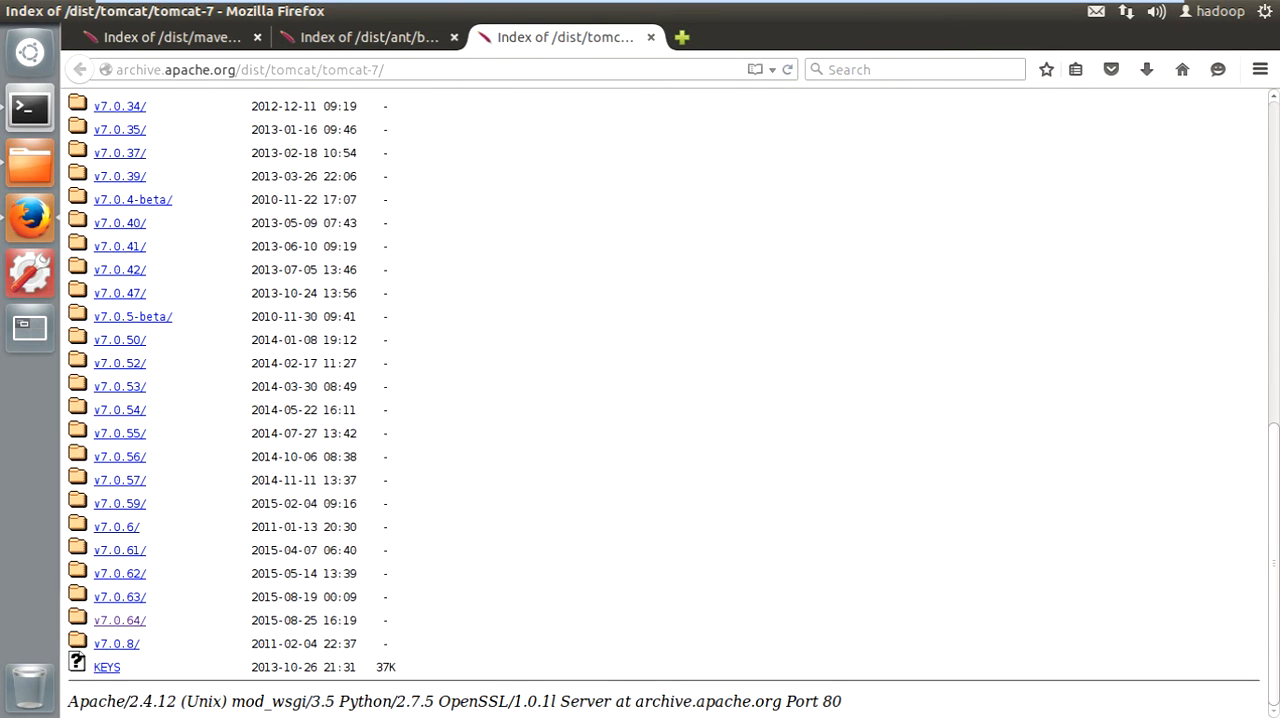
{"action": "left_click_drag", "start_coordinate": [152, 620], "coordinate": [88, 620]}
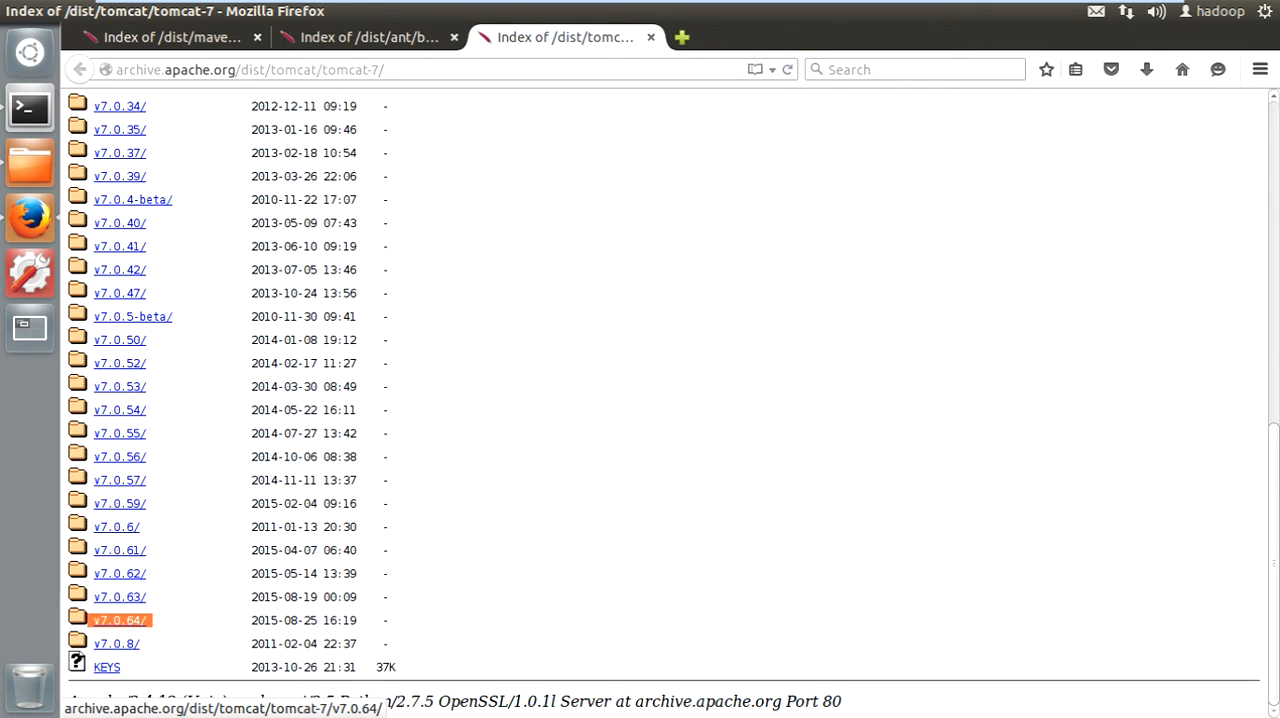
{"action": "left_click", "coordinate": [118, 620]}
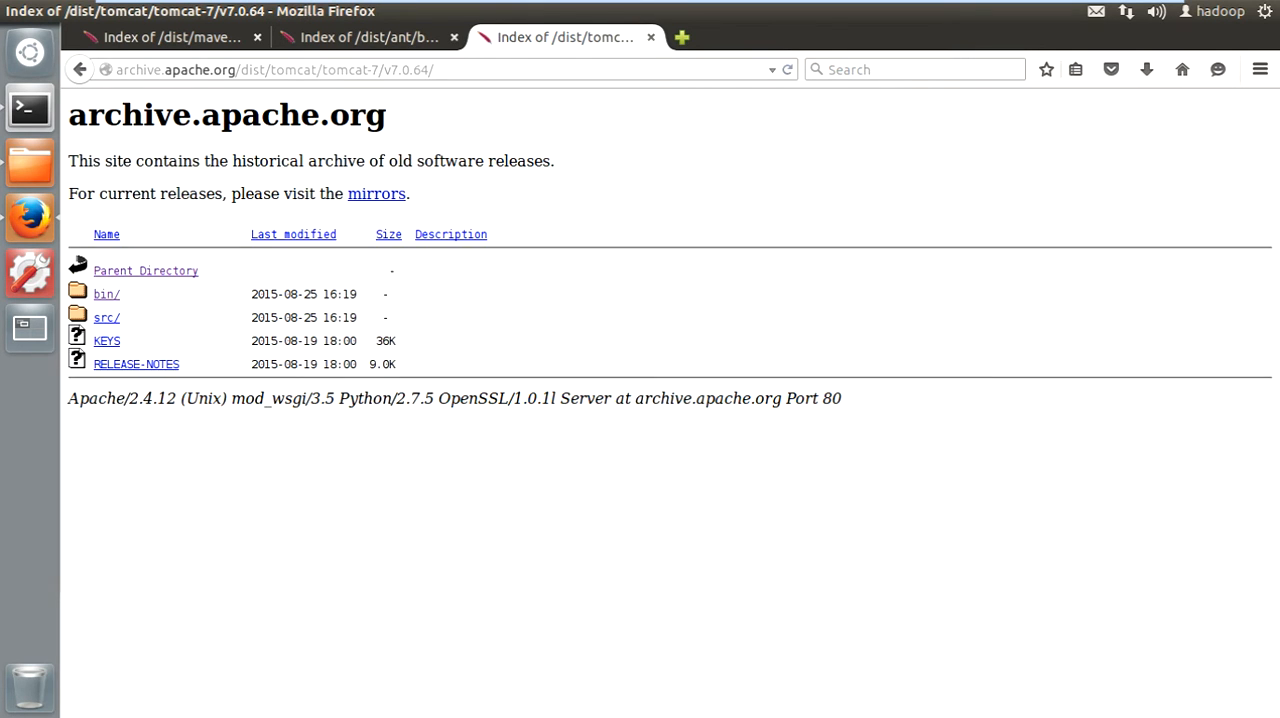
{"action": "left_click", "coordinate": [106, 294]}
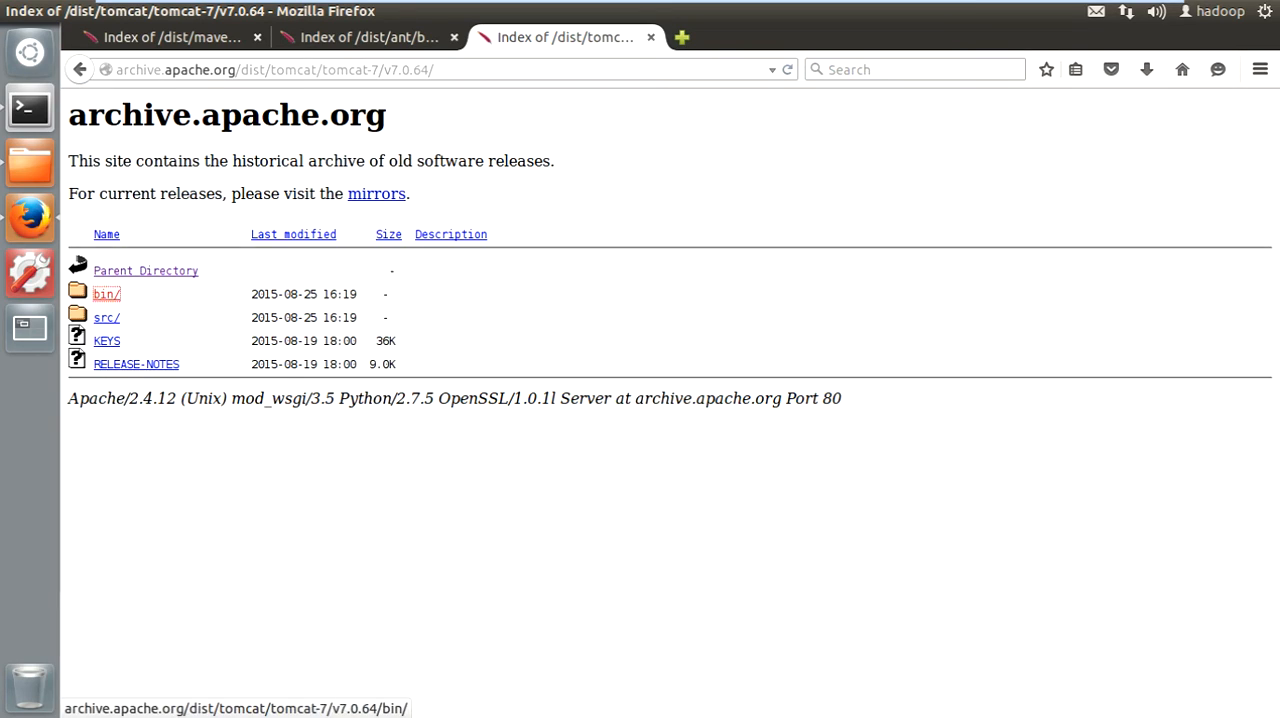
- Locate the apache-tomcat-7.0.64.tar.gz entry in the bin listing and highlight its row
{"action": "scroll", "coordinate": [228, 330], "scroll_direction": "down", "scroll_amount": 2}
{"action": "scroll", "coordinate": [228, 330], "scroll_direction": "down", "scroll_amount": 10}
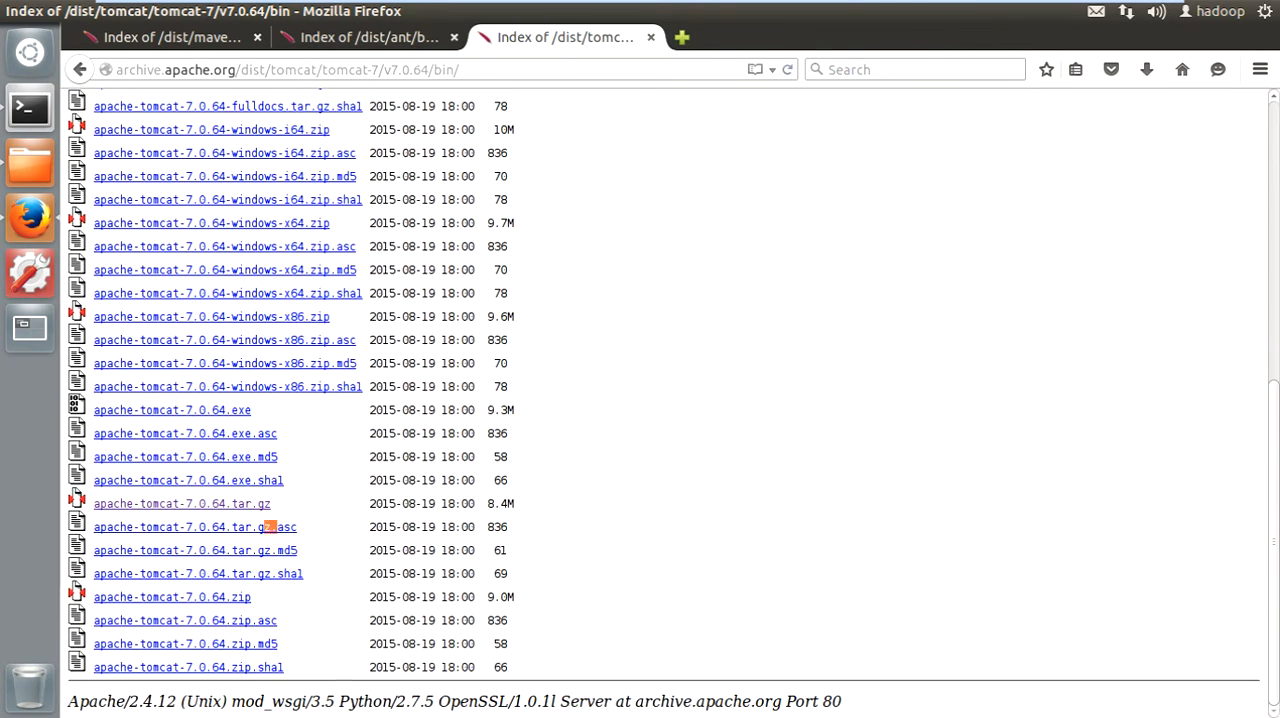
{"action": "left_click_drag", "start_coordinate": [270, 527], "coordinate": [290, 503]}
{"action": "triple_click", "coordinate": [398, 503]}
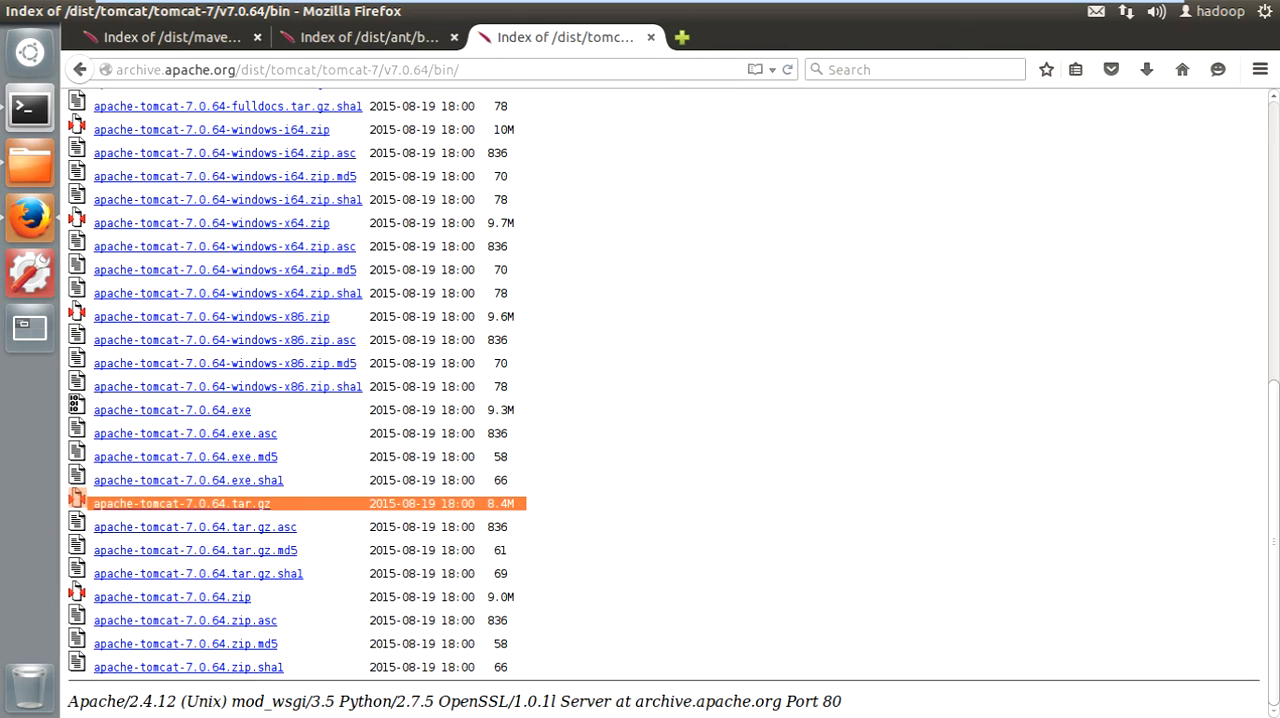
- Copy apache-tomcat-7.0.64.tar.gz from the Downloads folder into the work folder
{"action": "left_click", "coordinate": [30, 162]}
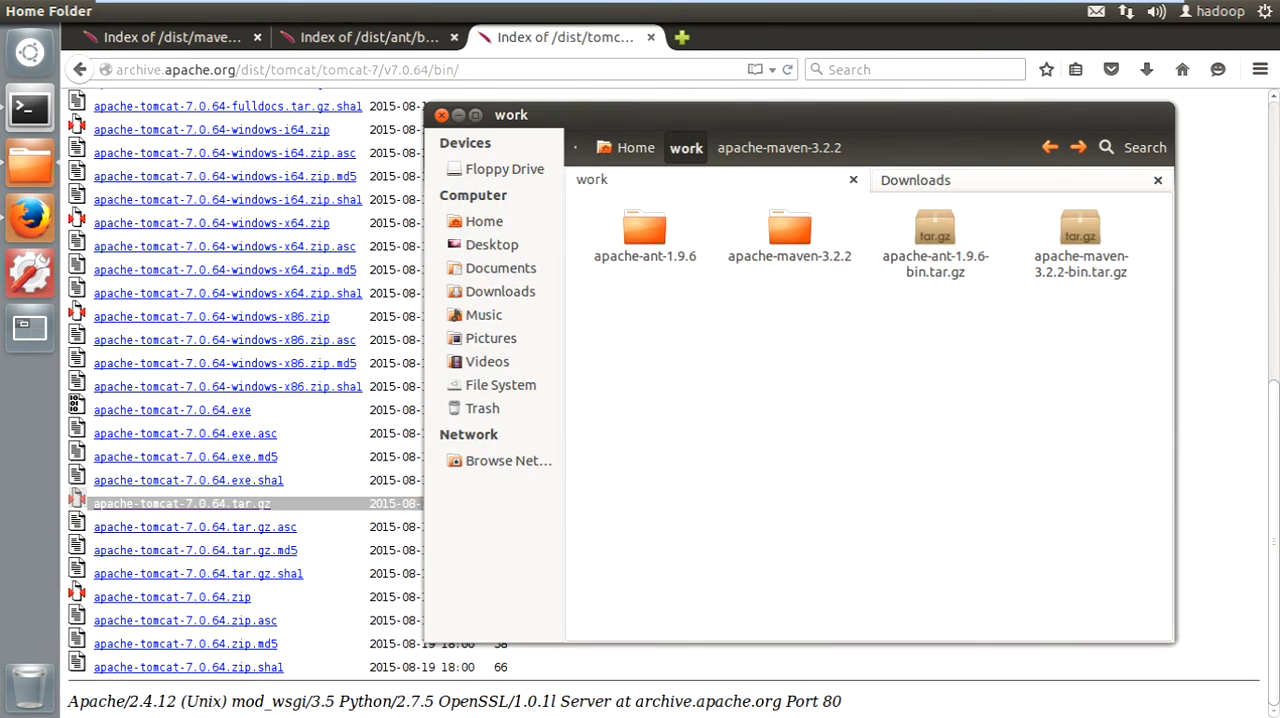
{"action": "left_click", "coordinate": [930, 180]}
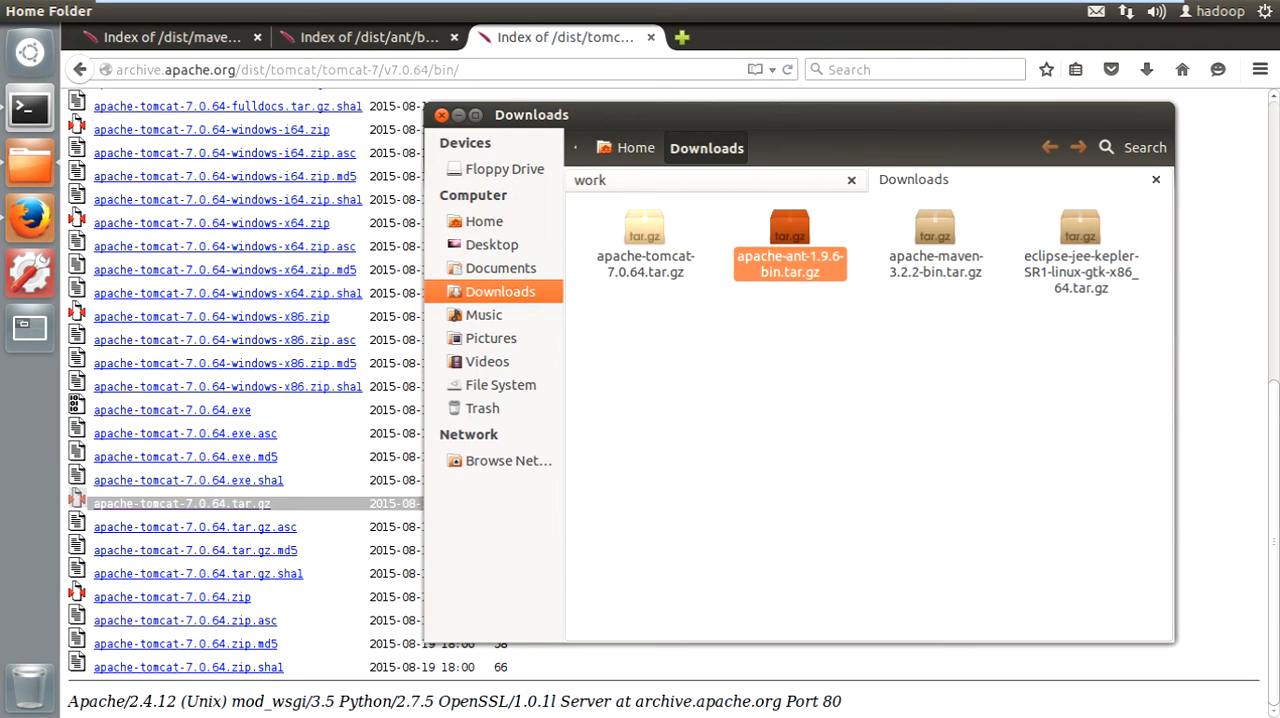
{"action": "left_click", "coordinate": [645, 230]}
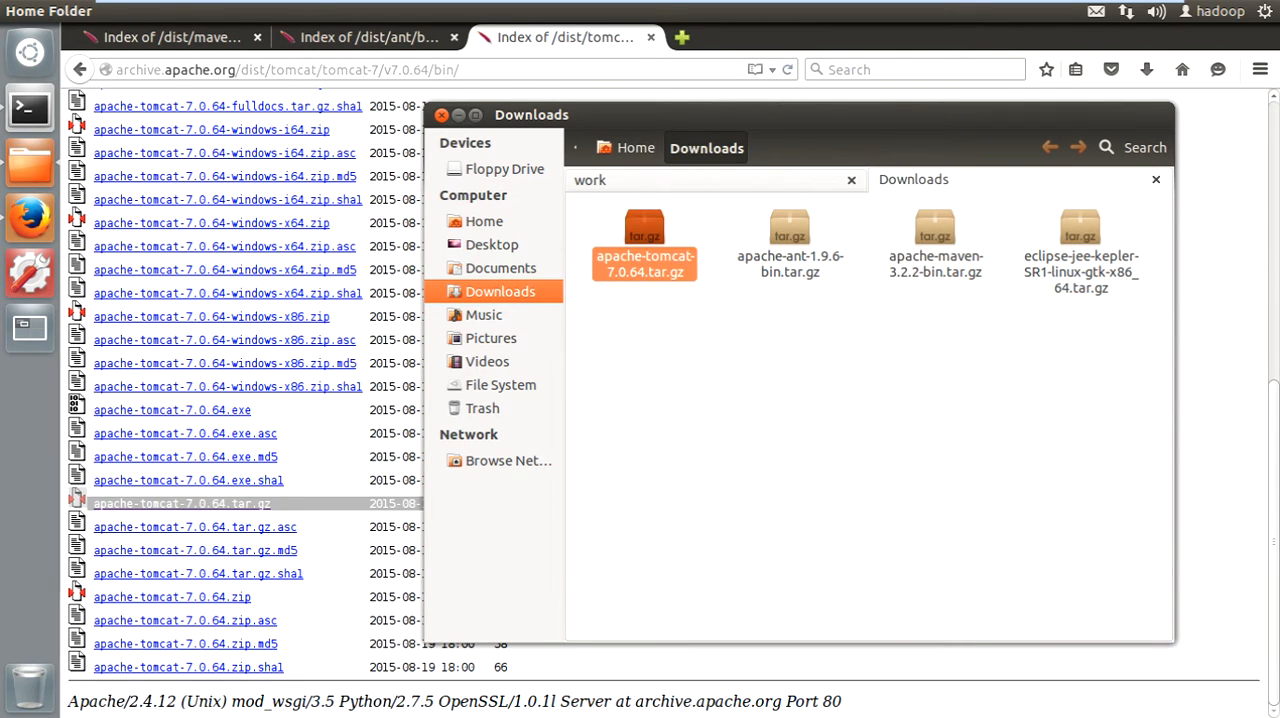
{"action": "left_click", "coordinate": [700, 180]}
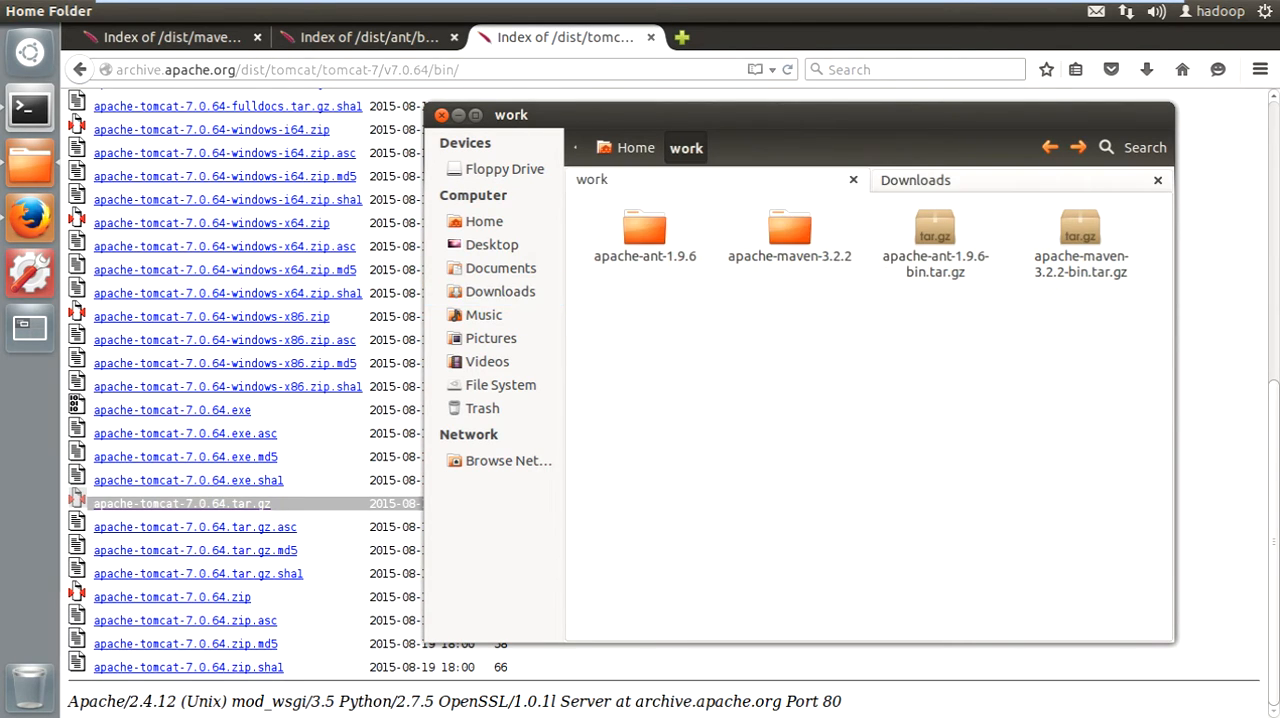
{"action": "key", "text": "ctrl+v"}
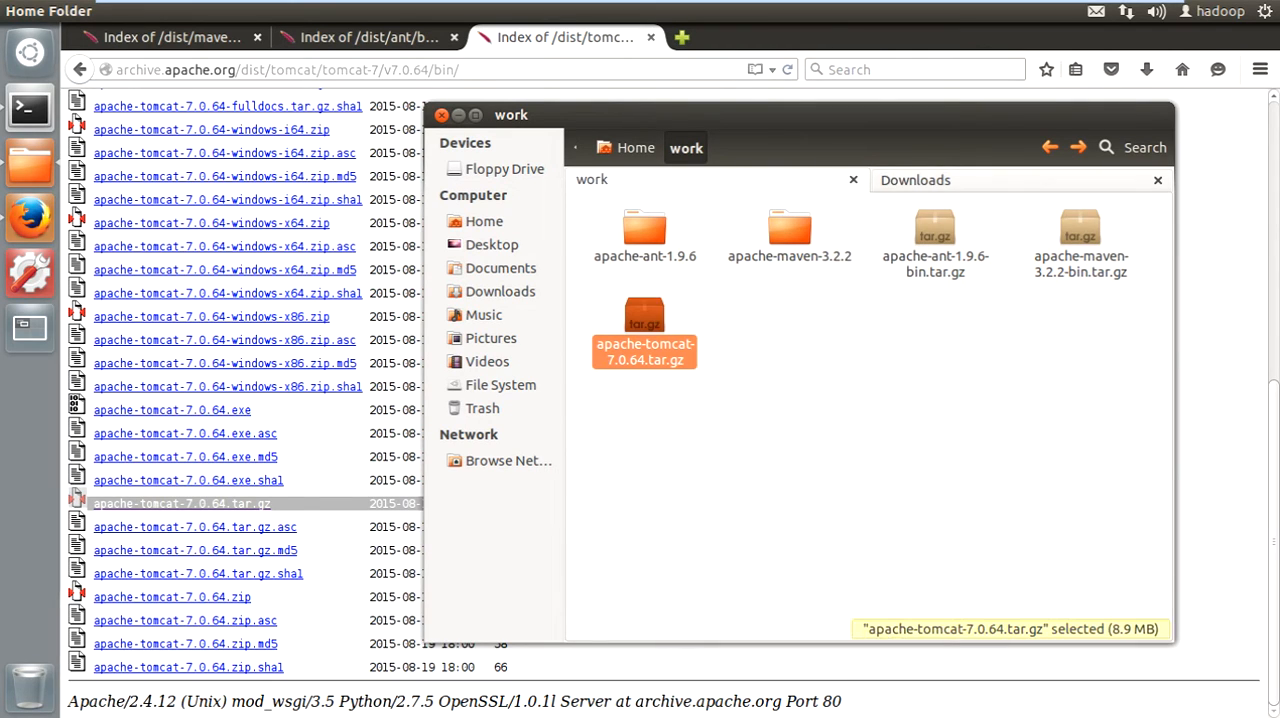
- Extract apache-tomcat-7.0.64.tar.gz in place inside the work folder
{"action": "left_click", "coordinate": [720, 430]}
{"action": "left_click", "coordinate": [640, 334]}
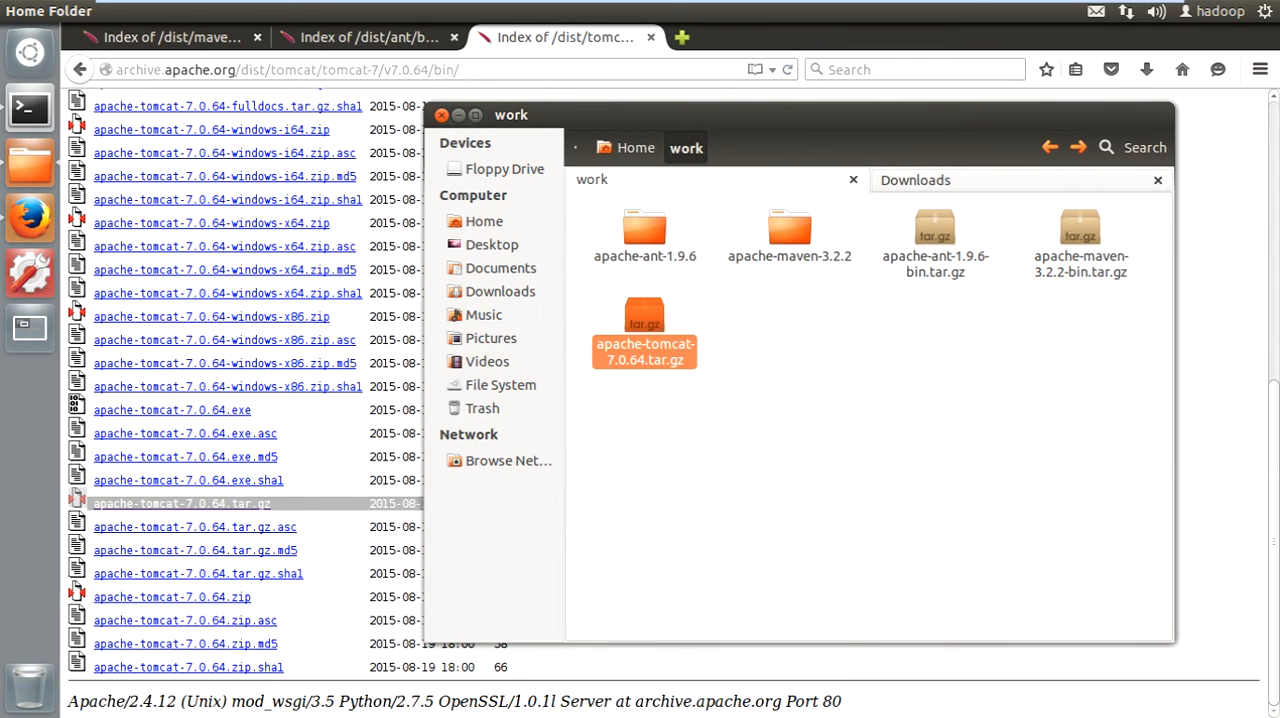
{"action": "right_click", "coordinate": [640, 335]}
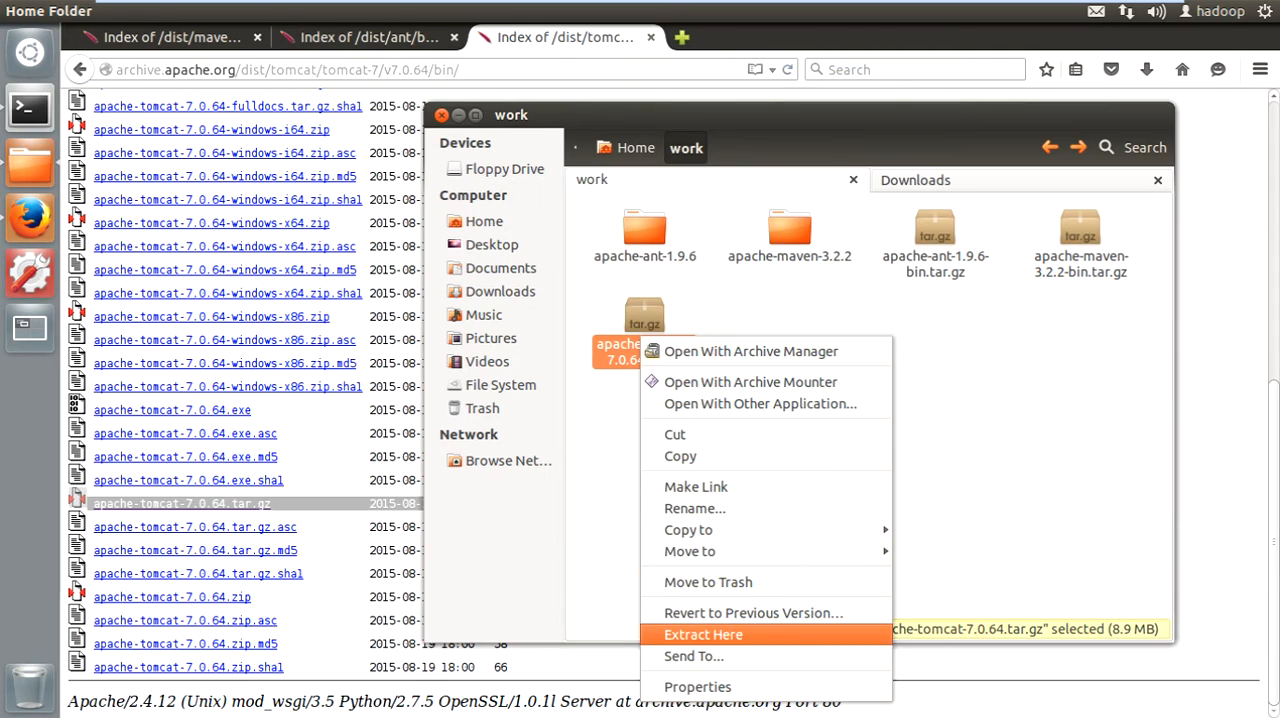
{"action": "left_click", "coordinate": [703, 634]}
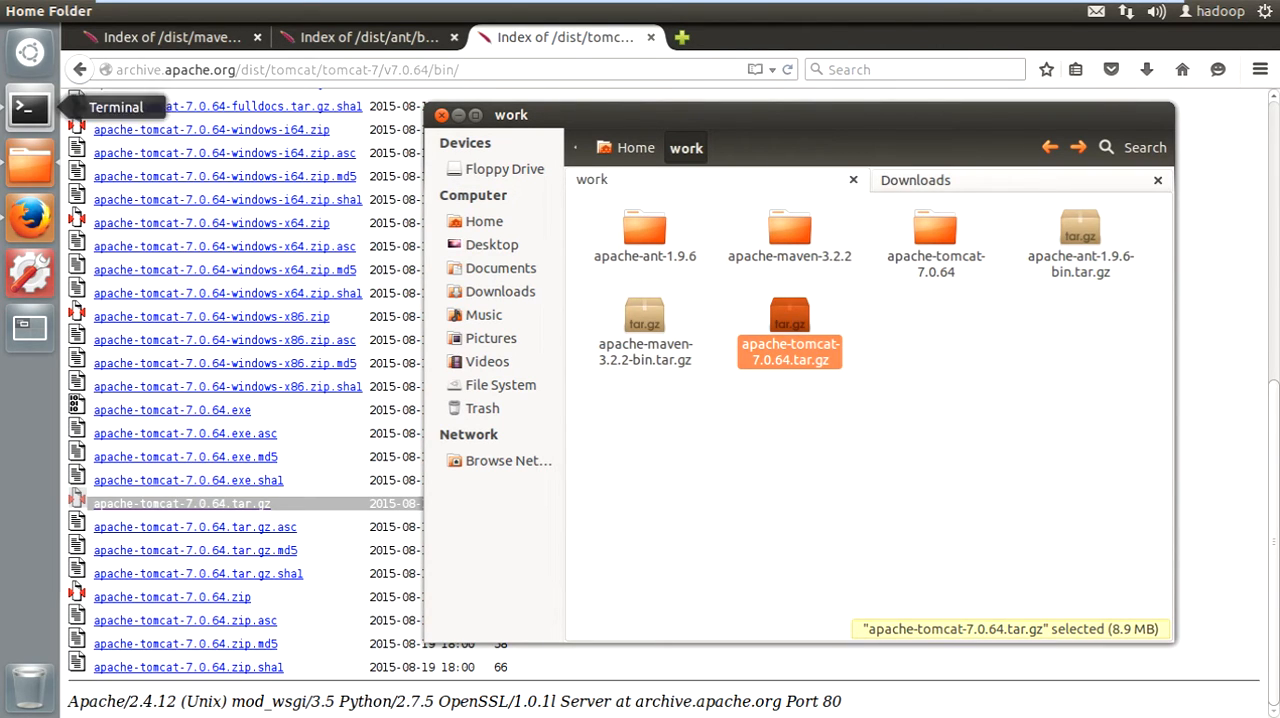
- Open the .bashrc file from the terminal with "gedit ~/.bashrc"
{"action": "left_click", "coordinate": [30, 107]}
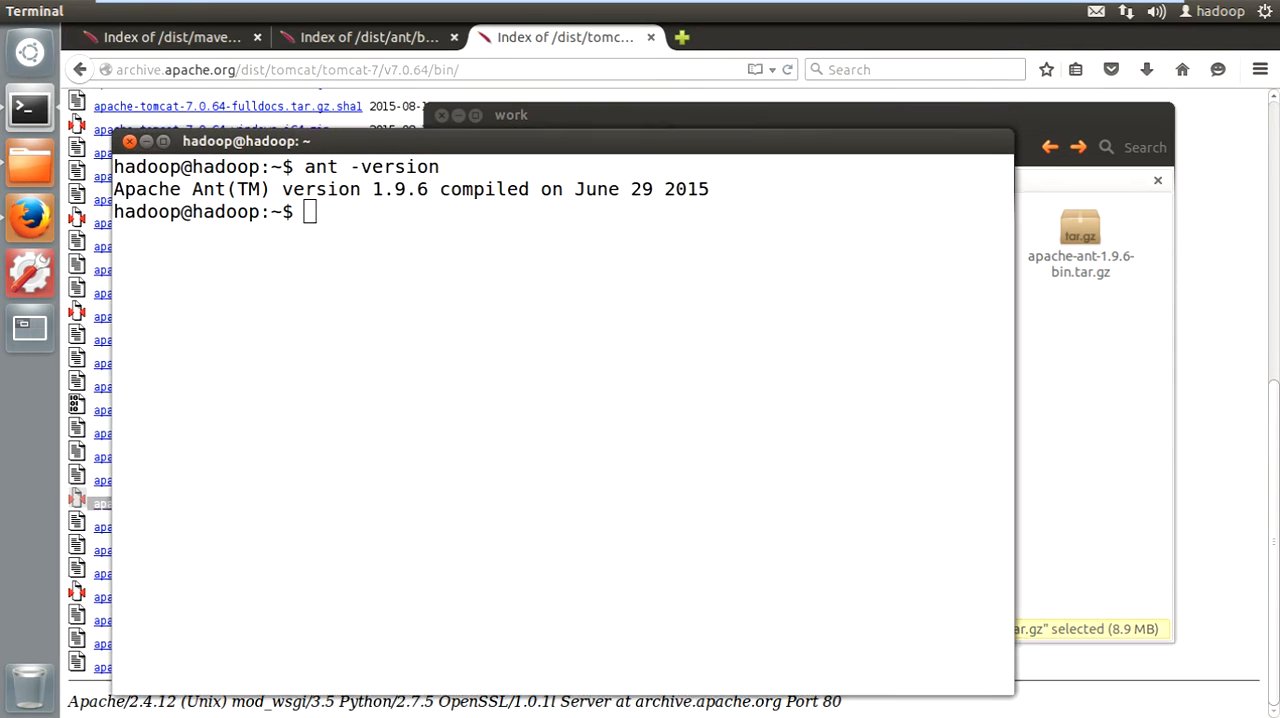
{"action": "type", "text": "gedit ~"}
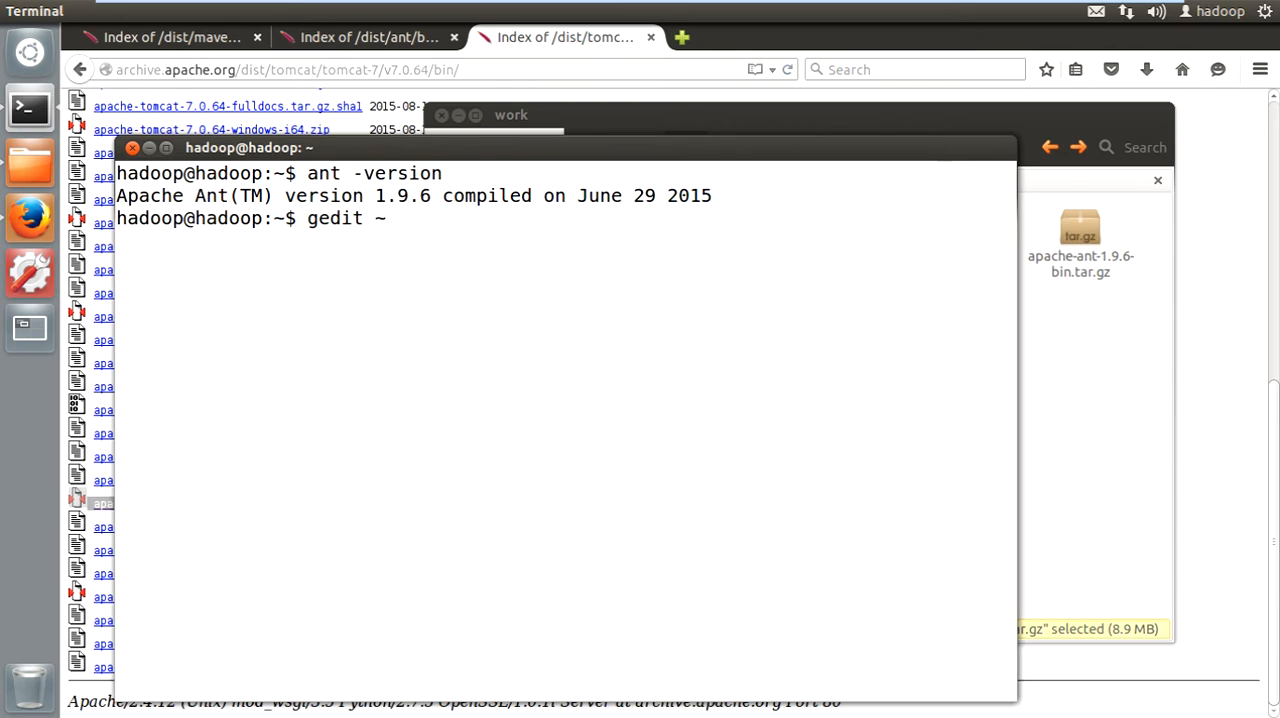
{"action": "type", "text": "/.bashrc"}
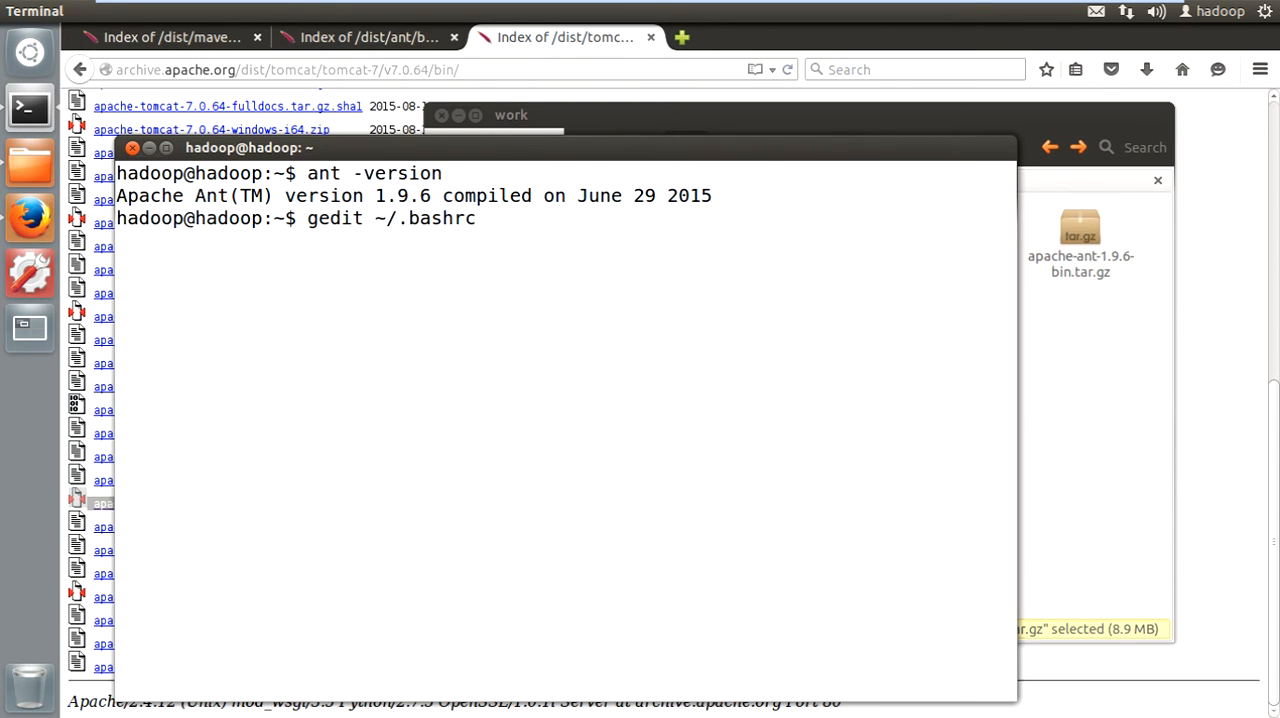
{"action": "key", "text": "Return"}
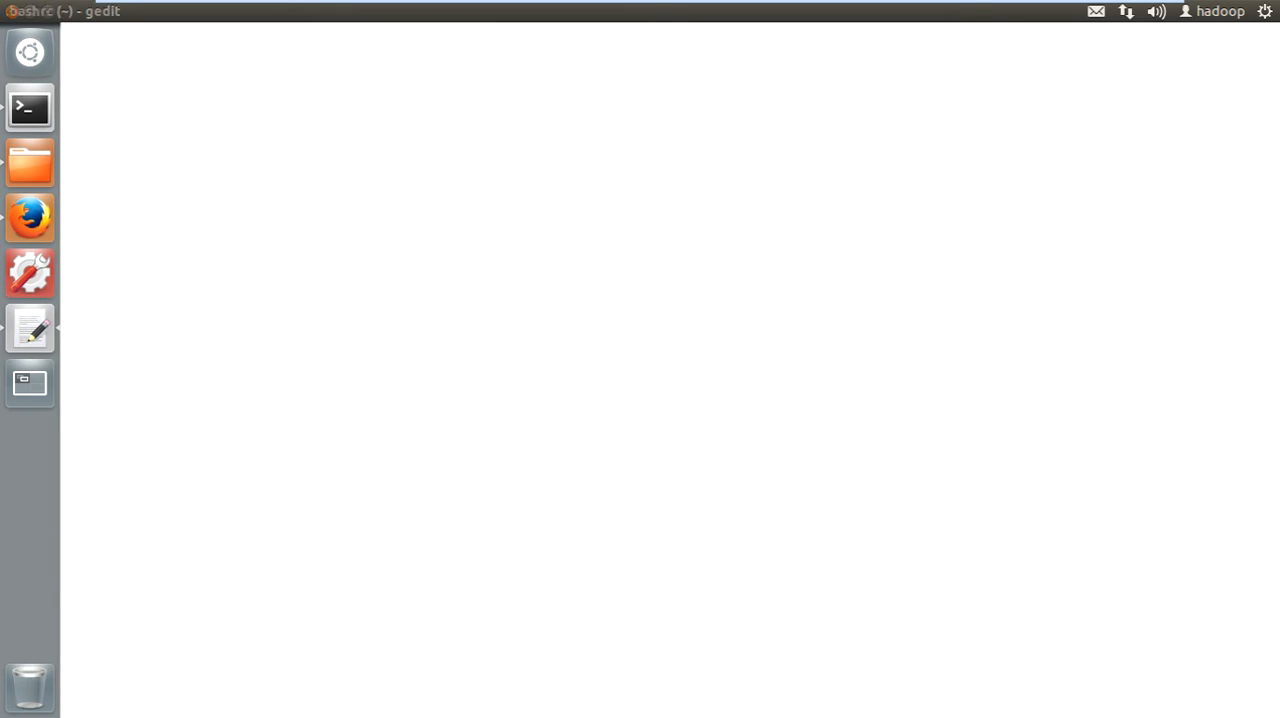
- Start a new entry "export CATALINA_HOME" in .bashrc, one blank line below the Ant PATH line
{"action": "scroll", "coordinate": [670, 390], "scroll_direction": "down", "scroll_amount": 2}
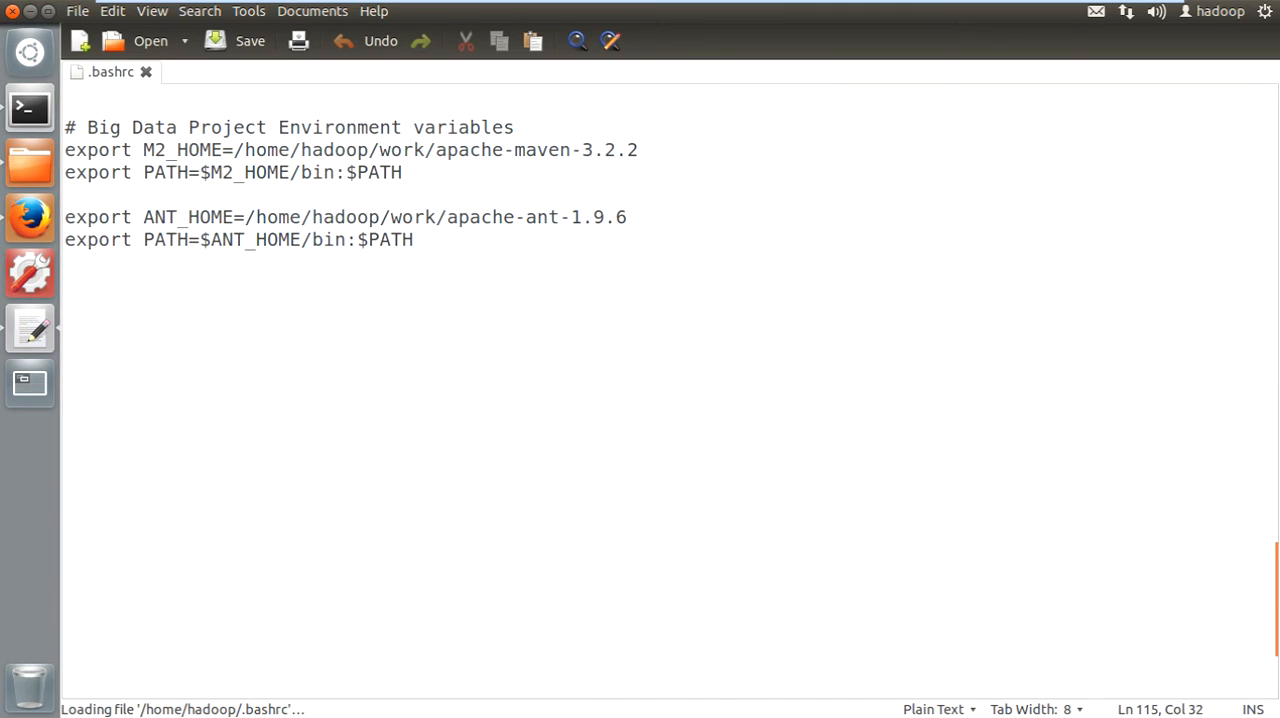
{"action": "left_click", "coordinate": [68, 284]}
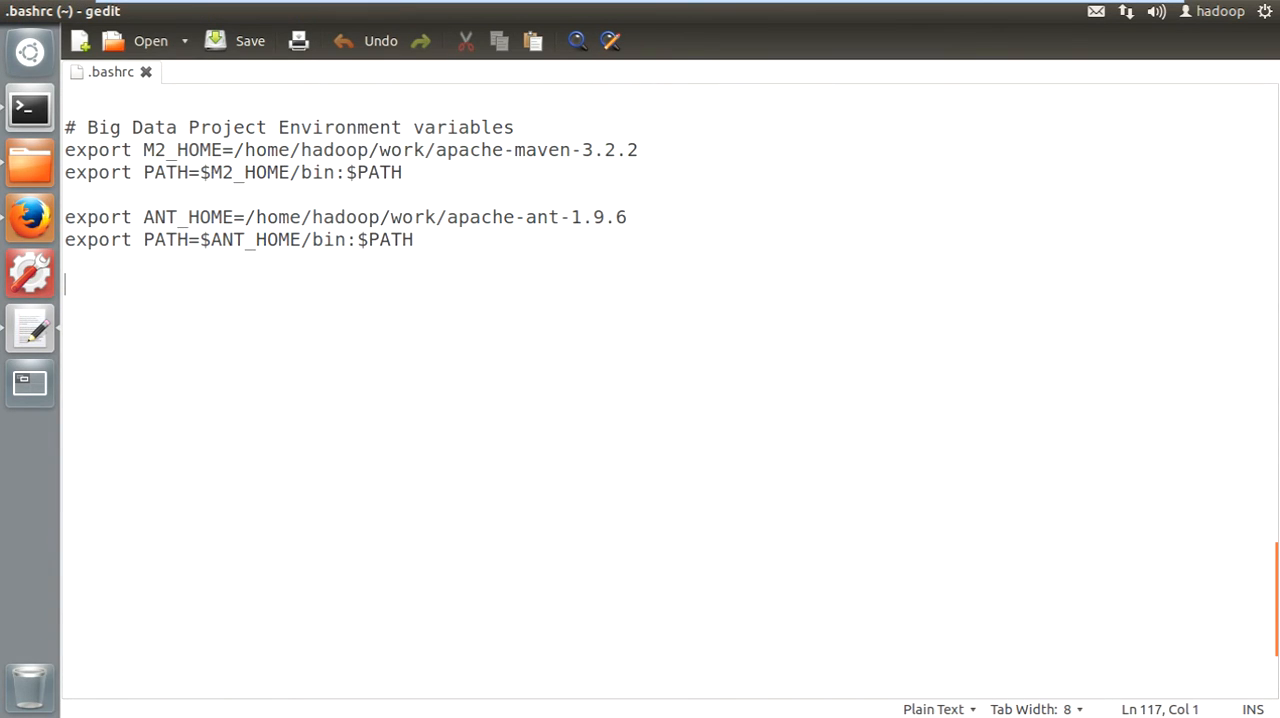
{"action": "type", "text": "ecport"}
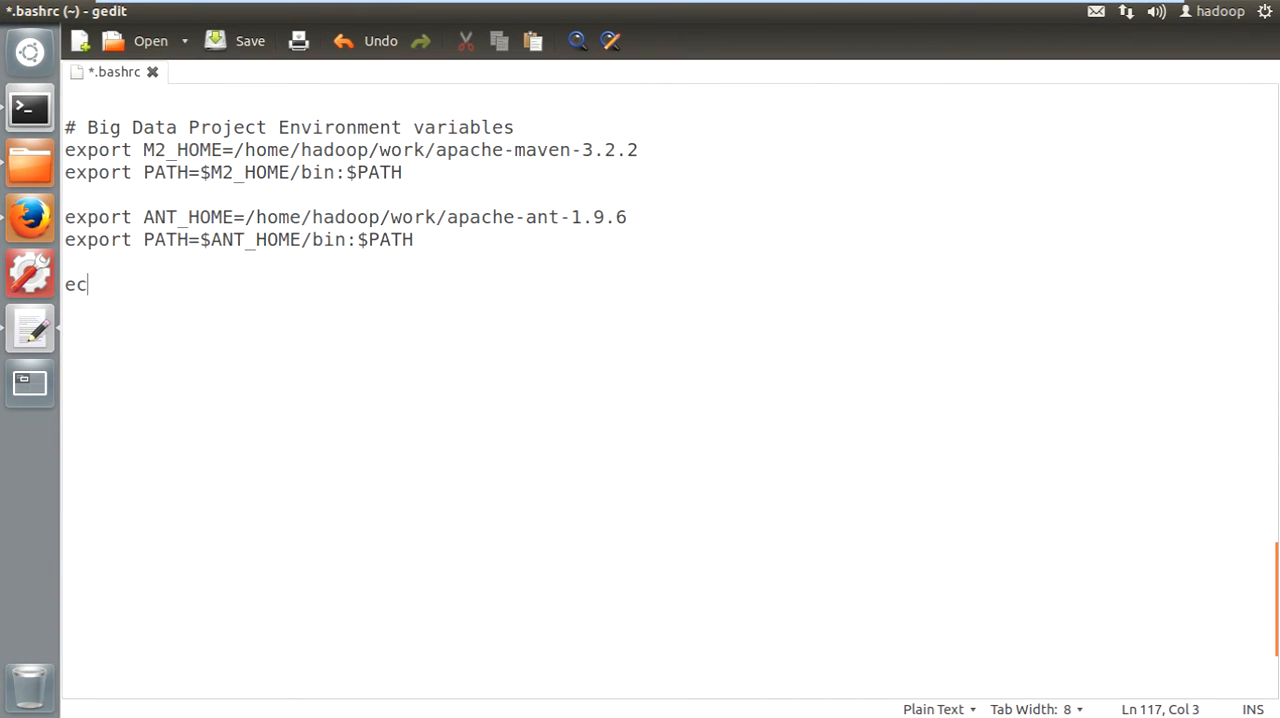
{"action": "key", "text": "BackSpace"}
{"action": "key", "text": "BackSpace"}
{"action": "key", "text": "BackSpace"}
{"action": "key", "text": "BackSpace"}
{"action": "key", "text": "BackSpace"}
{"action": "type", "text": "xport CA"}
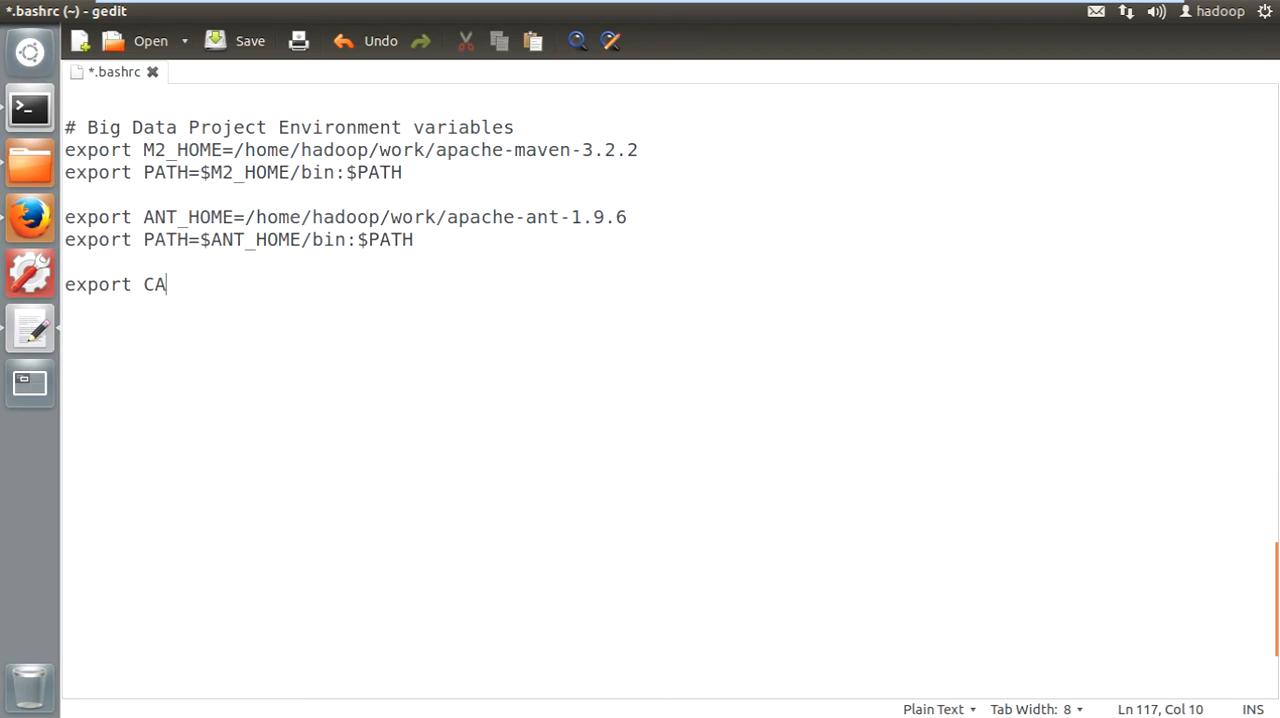
{"action": "type", "text": "TALINA_HOME"}
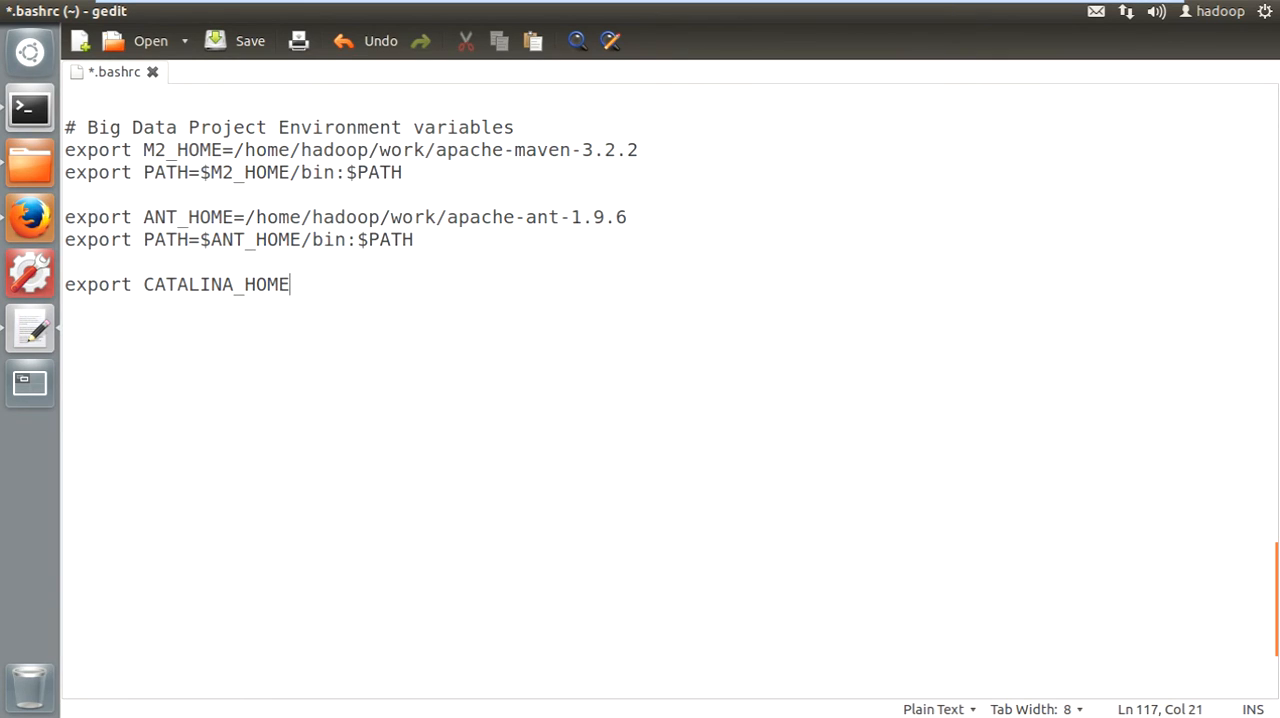
{"action": "type", "text": "=/home/hado"}
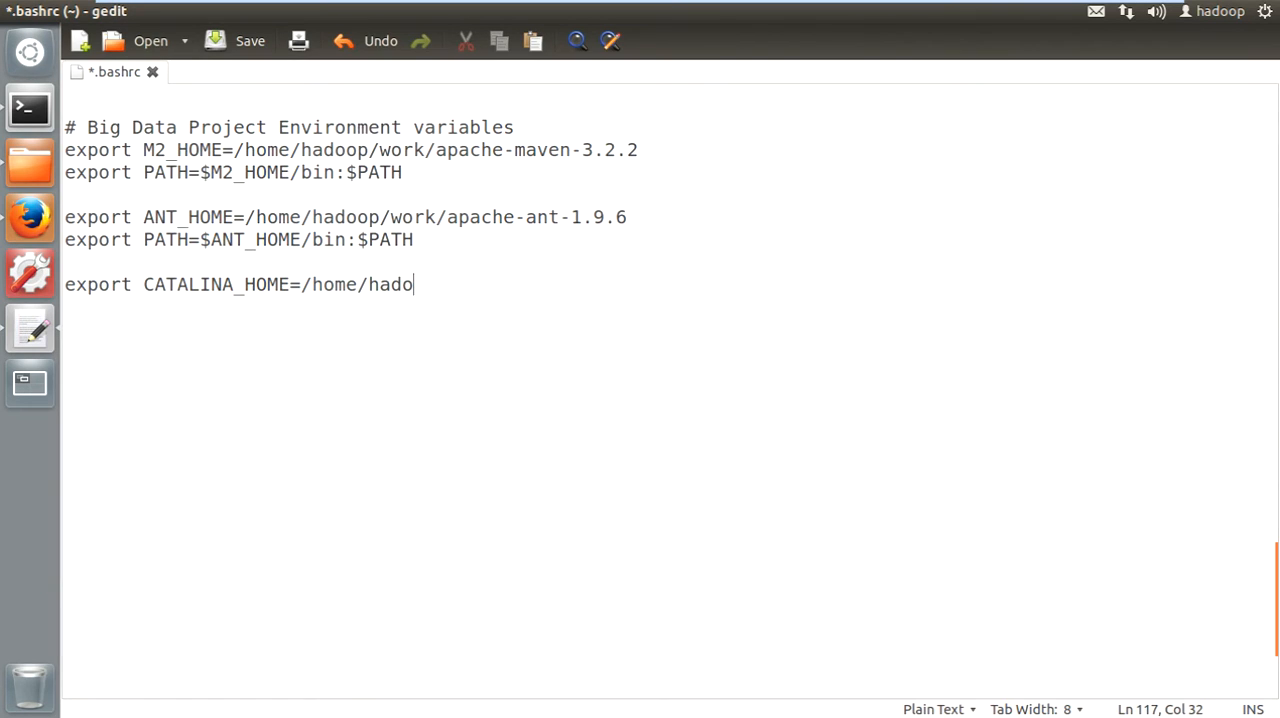
{"action": "type", "text": "op/work/"}
- Copy the name of the extracted apache-tomcat-7.0.64 folder in the work folder and return to .bashrc in gedit
{"action": "left_click", "coordinate": [30, 108]}
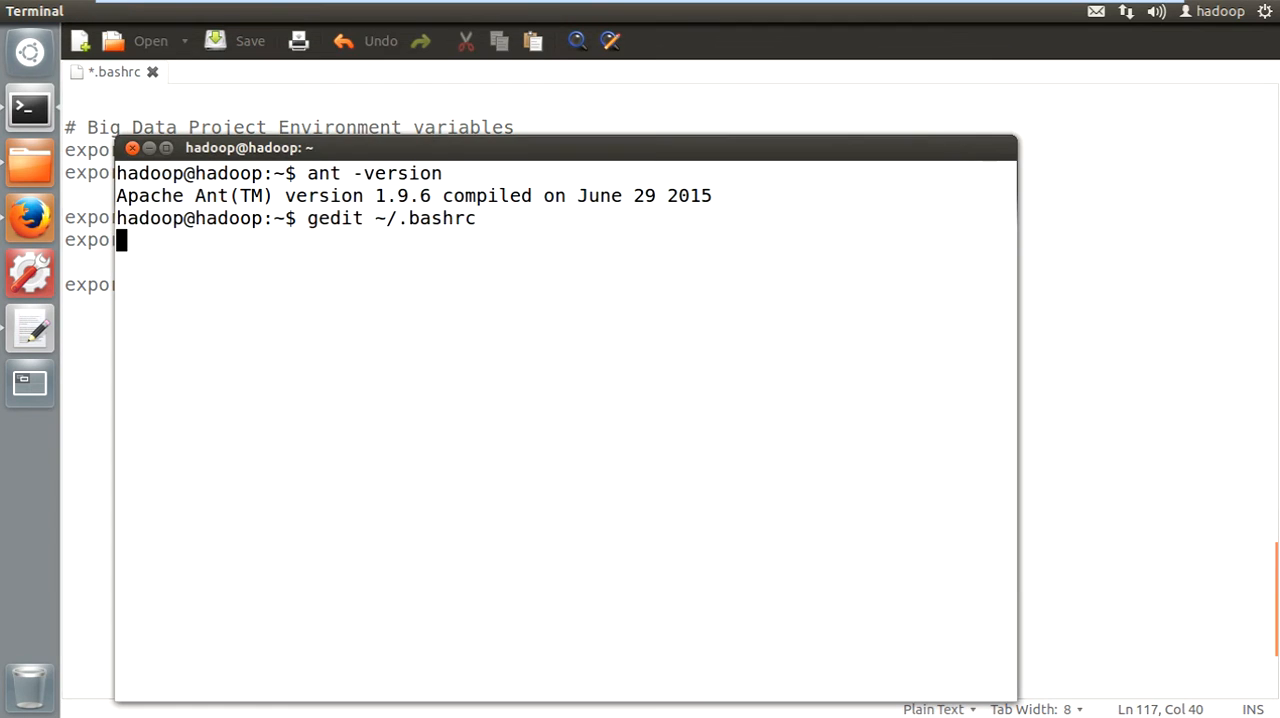
{"action": "left_click", "coordinate": [30, 163]}
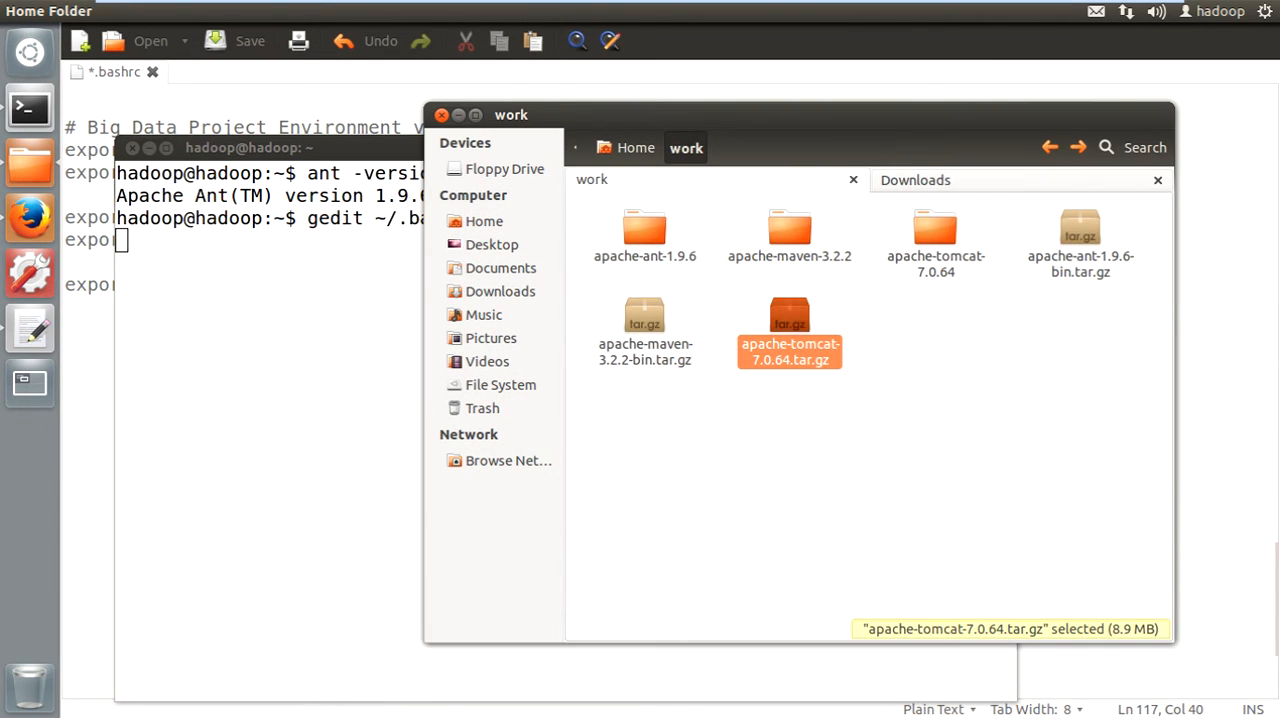
{"action": "left_click", "coordinate": [716, 410]}
{"action": "left_click", "coordinate": [935, 230]}
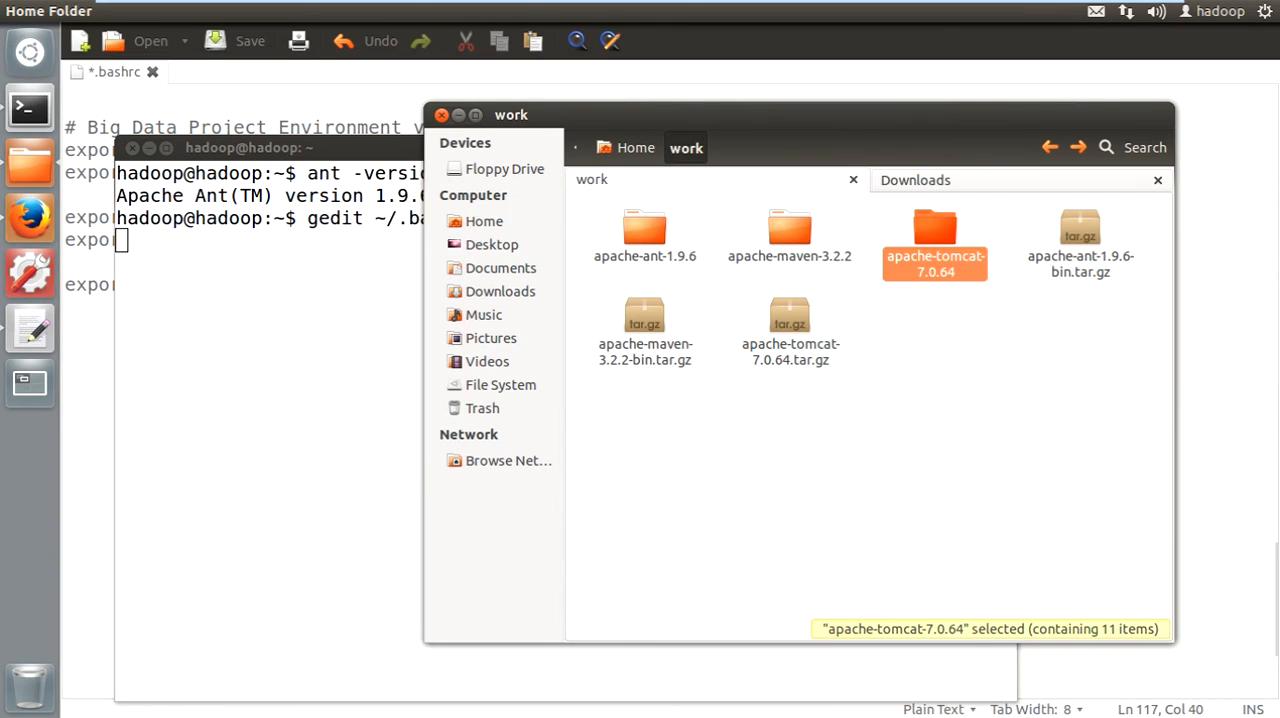
{"action": "key", "text": "F2"}
{"action": "key", "text": "ctrl+c"}
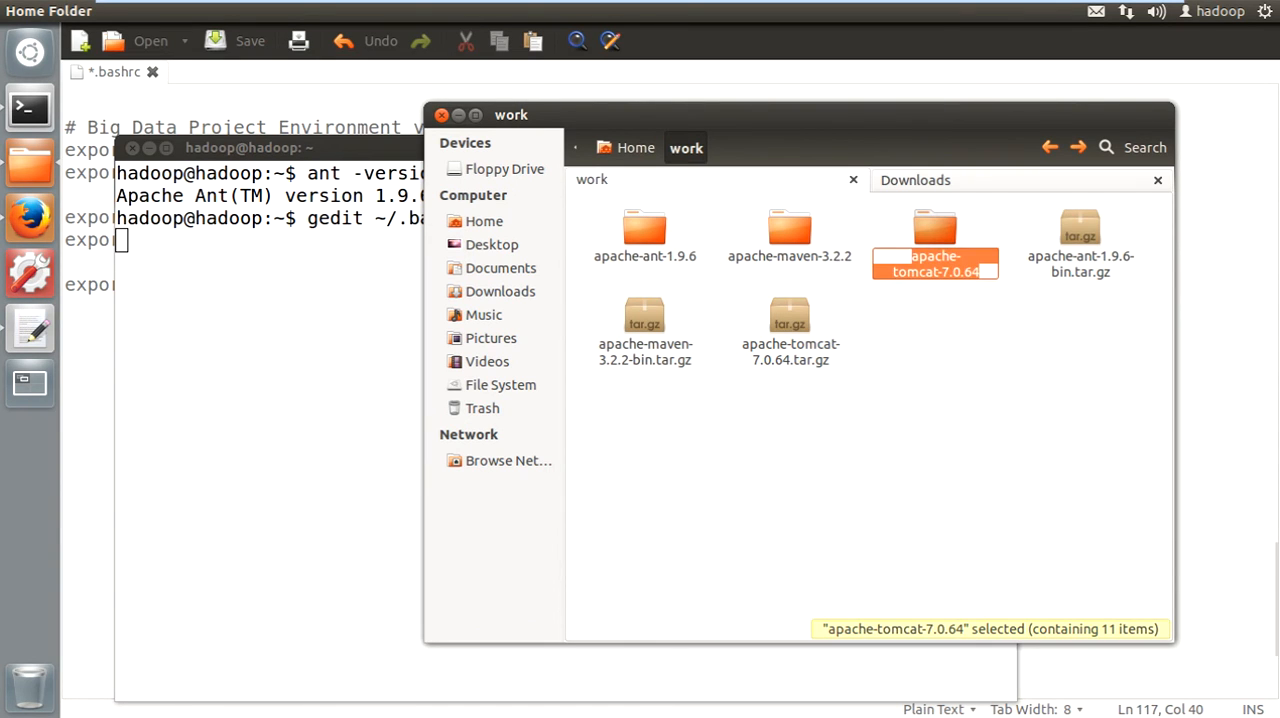
{"action": "key", "text": "alt+Tab"}
{"action": "key", "text": "alt+Tab"}
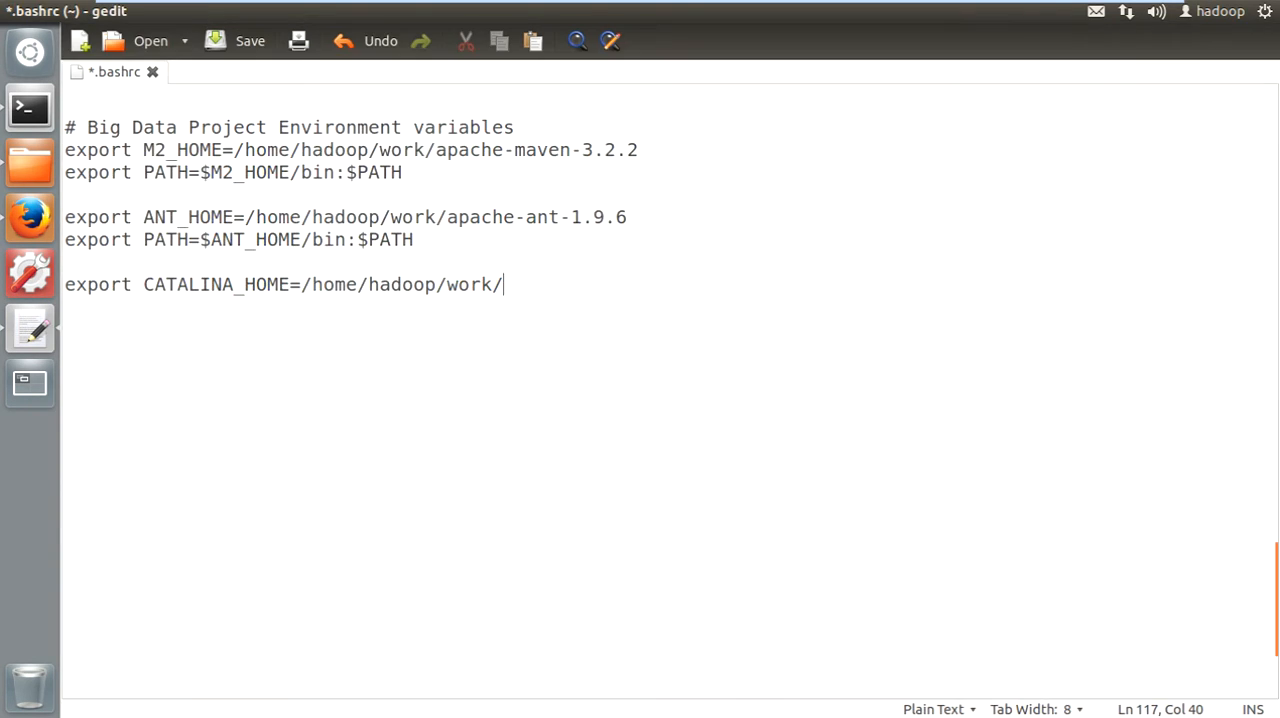
- Complete the CATALINA_HOME path with apache-tomcat-7.0.64, add "export PATH=$CATALINA_HOME/bin:$PATH" on the line below, and save .bashrc
{"action": "key", "text": "ctrl+v"}
{"action": "key", "text": "ctrl+s"}
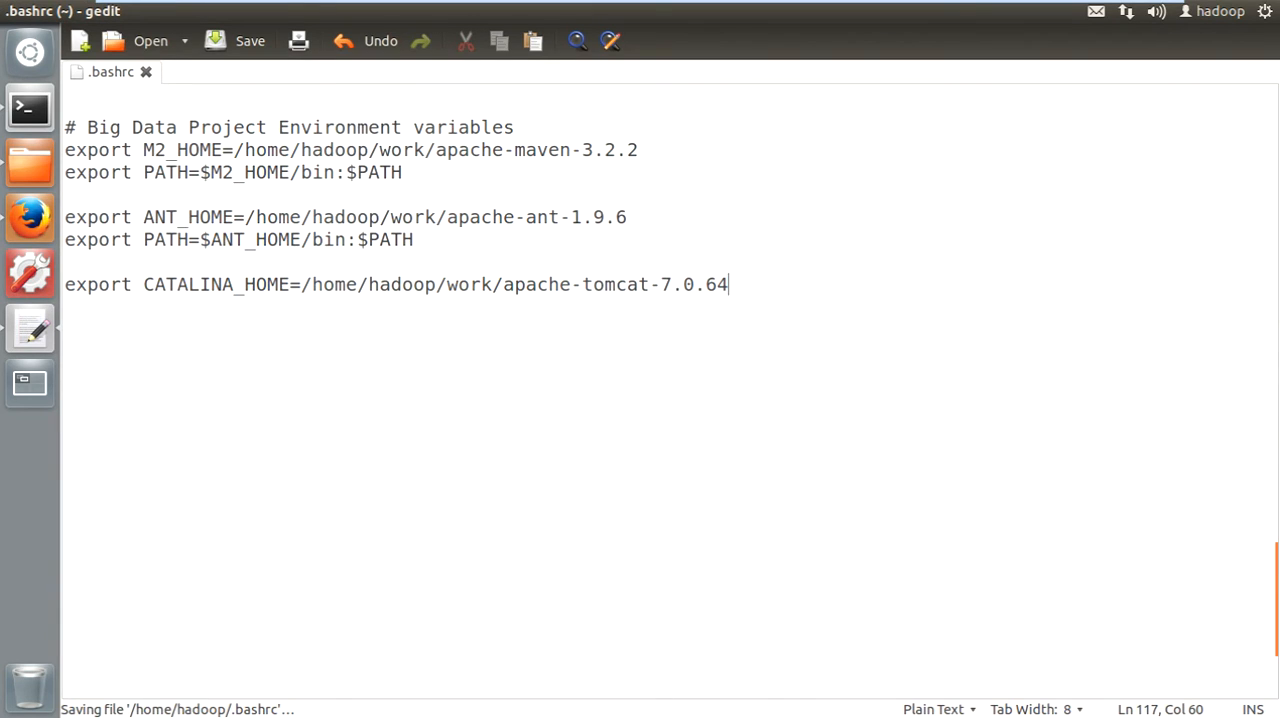
{"action": "key", "text": "Return"}
{"action": "type", "text": "ex"}
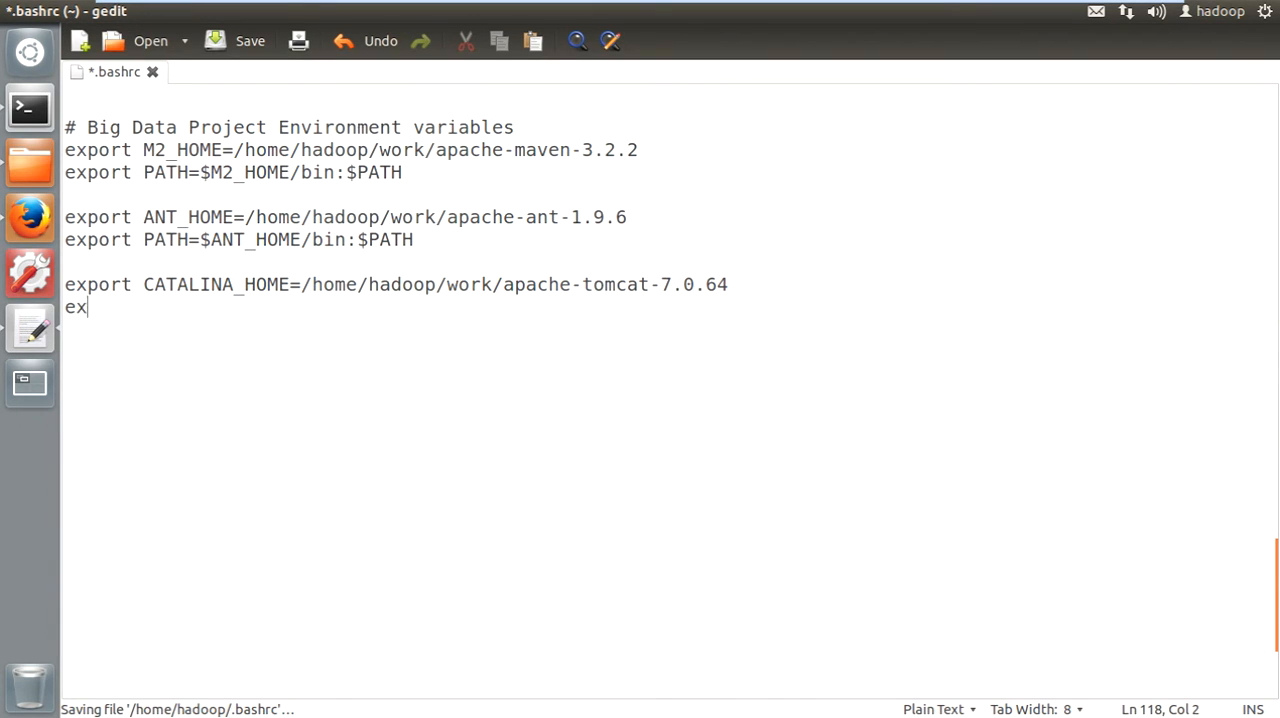
{"action": "type", "text": "port PATH="}
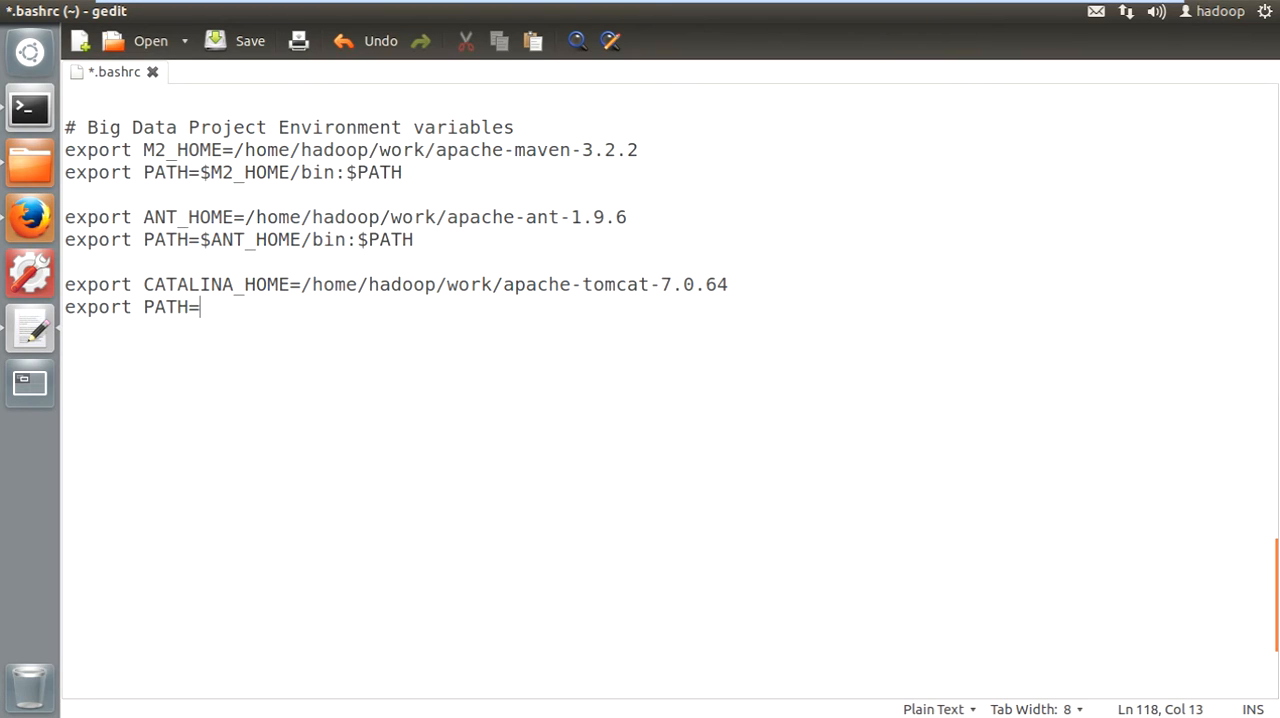
{"action": "type", "text": "$CATALINA_"}
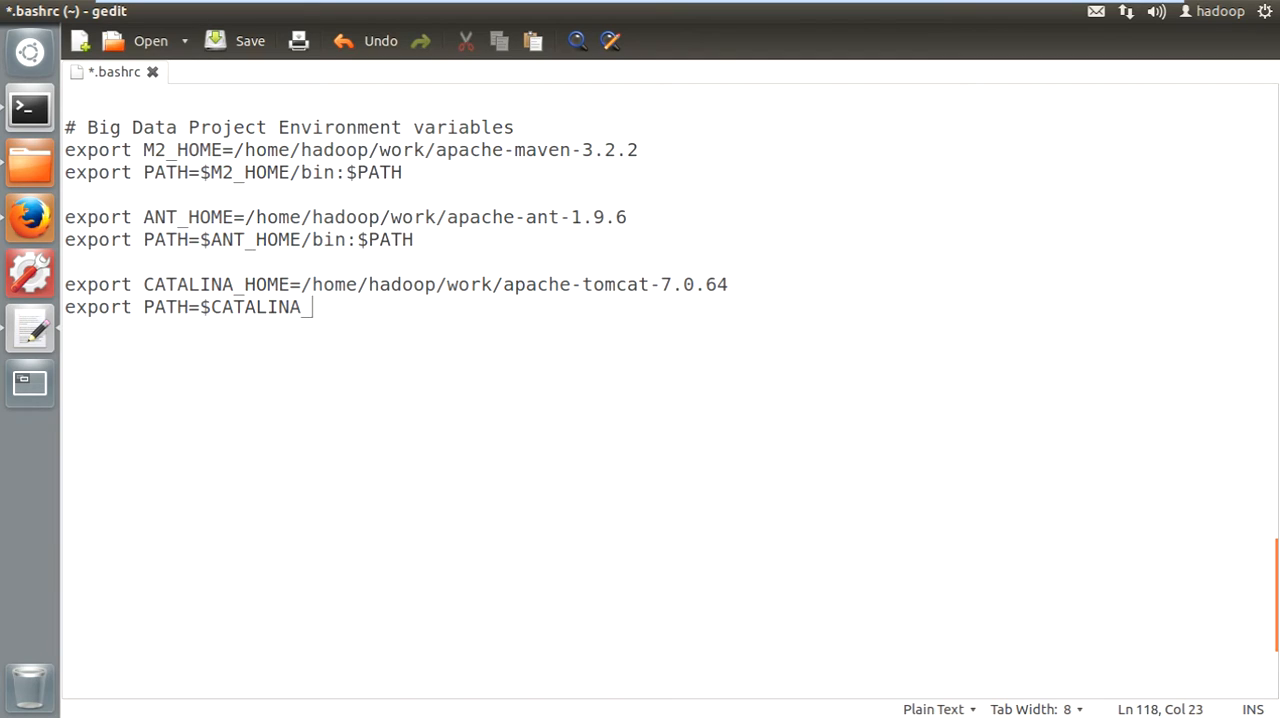
{"action": "type", "text": "HOME/bin:"}
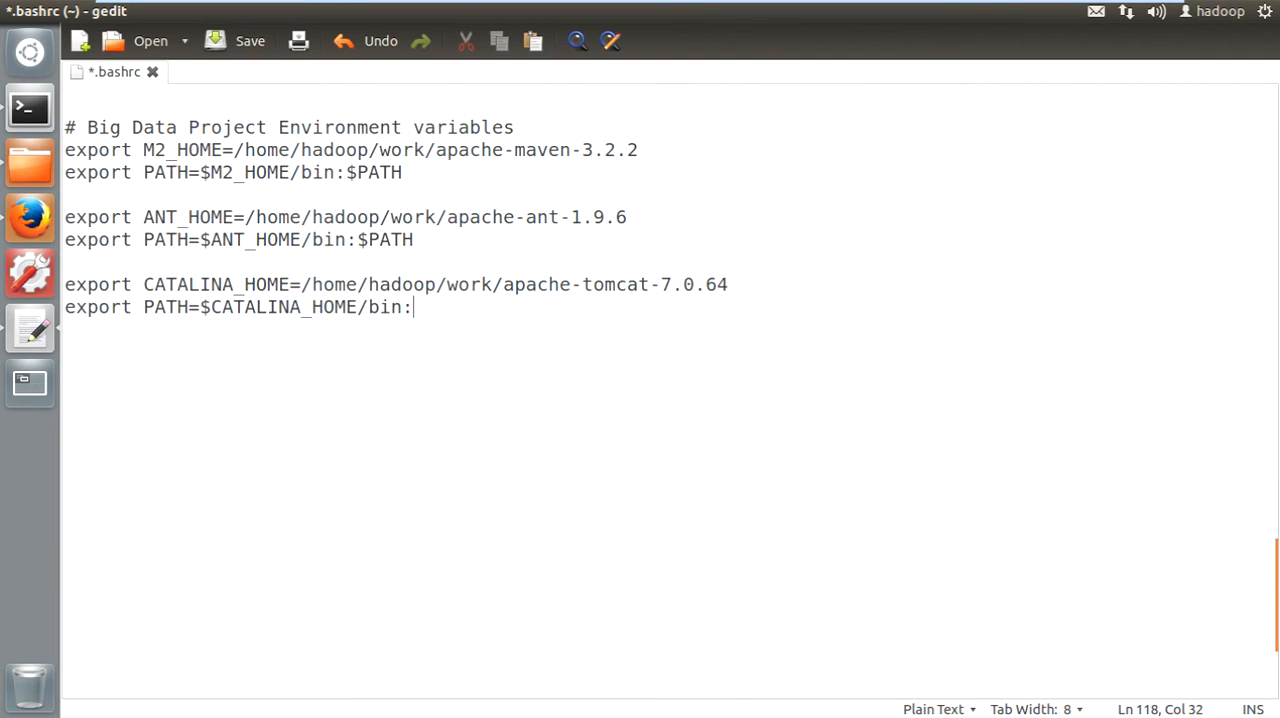
{"action": "type", "text": "$PATH"}
{"action": "key", "text": "ctrl+s"}
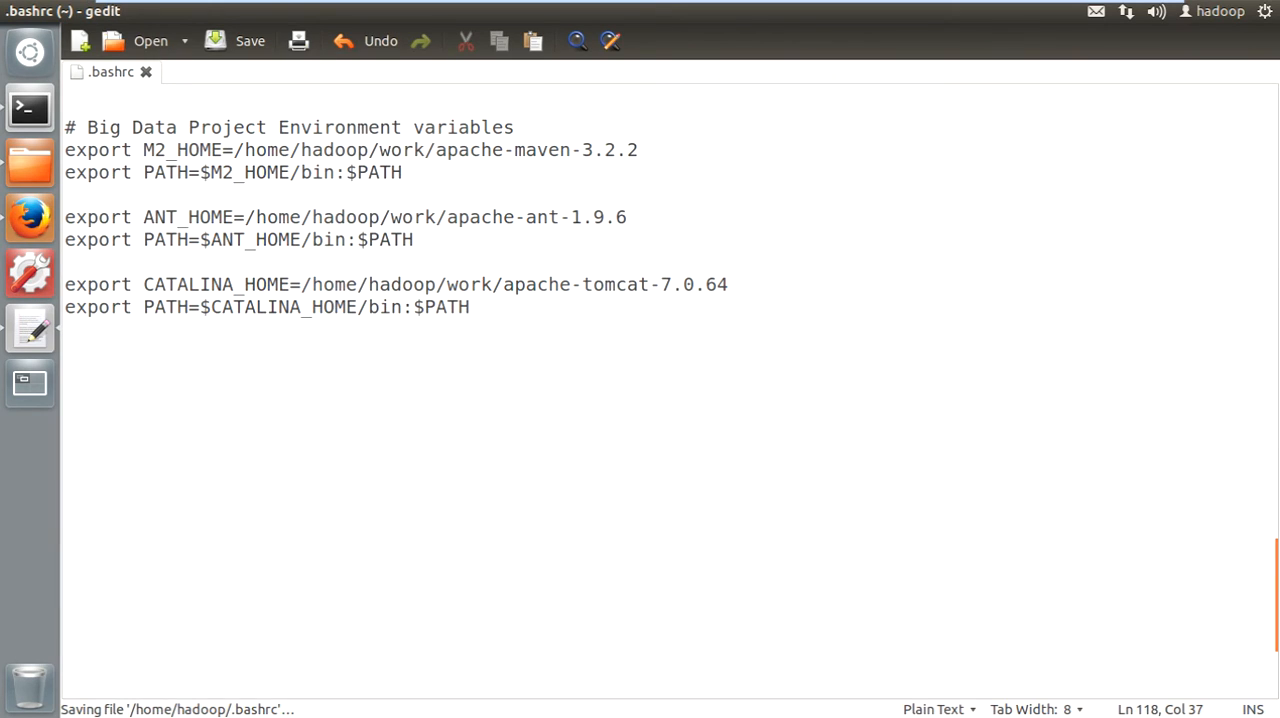
- Highlight the new CATALINA_HOME and PATH lines in .bashrc to review the Tomcat entries
{"action": "key", "text": "shift+Left"}
{"action": "key", "text": "shift+Left"}
{"action": "key", "text": "shift+Left"}
{"action": "key", "text": "shift+Left"}
{"action": "key", "text": "shift+Left"}
{"action": "key", "text": "shift+Left"}
{"action": "key", "text": "shift+Left"}
{"action": "key", "text": "shift+Up"}
{"action": "key", "text": "shift+Left"}
{"action": "key", "text": "shift+Left"}
{"action": "key", "text": "shift+Left"}
{"action": "key", "text": "shift+Left"}
{"action": "key", "text": "shift+Left"}
{"action": "key", "text": "shift+Left"}
{"action": "key", "text": "shift+Left"}
{"action": "key", "text": "shift+Left"}
{"action": "key", "text": "shift+Left"}
{"action": "key", "text": "shift+Left"}
{"action": "key", "text": "shift+Left"}
{"action": "key", "text": "shift+Left"}
{"action": "key", "text": "shift+Left"}
{"action": "key", "text": "shift+Left"}
{"action": "key", "text": "shift+Left"}
{"action": "key", "text": "shift+Left"}
{"action": "key", "text": "shift+Left"}
{"action": "key", "text": "shift+Left"}
{"action": "key", "text": "shift+Left"}
{"action": "key", "text": "shift+Left"}
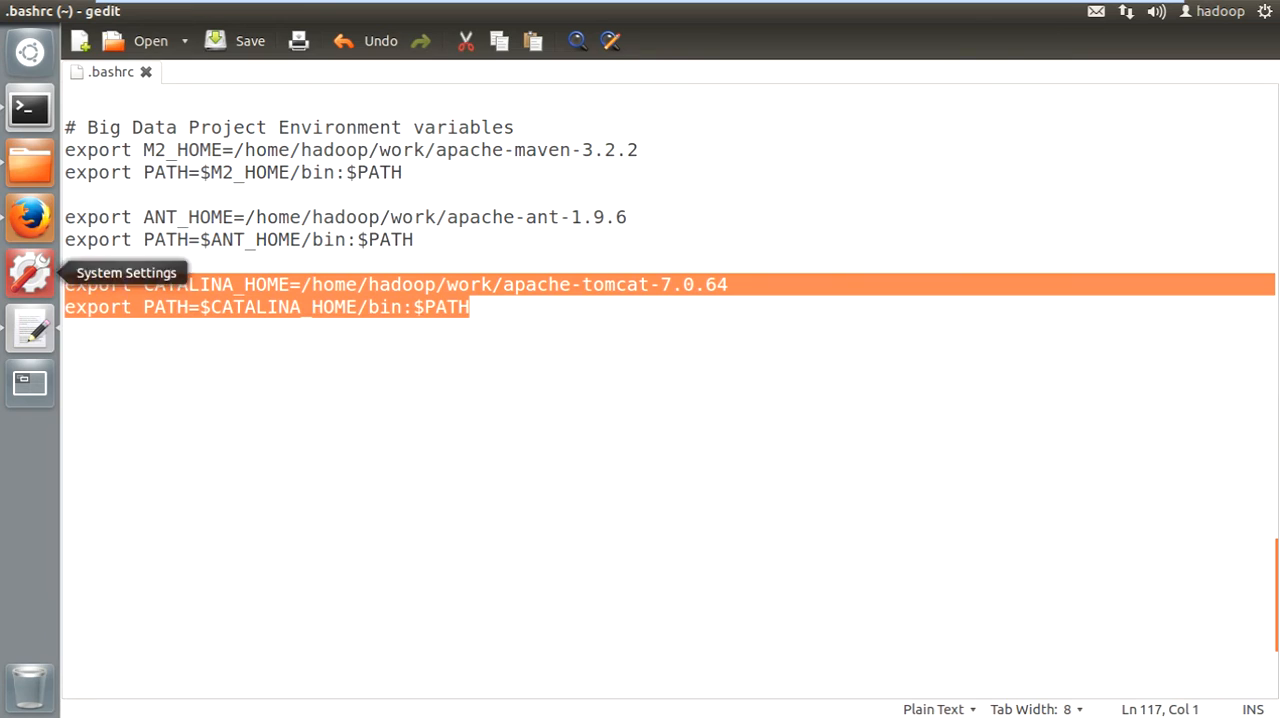
{"action": "key", "text": "Right"}
{"action": "key", "text": "shift+Left"}
{"action": "key", "text": "shift+Left"}
{"action": "key", "text": "shift+Left"}
{"action": "key", "text": "shift+Left"}
{"action": "key", "text": "shift+Left"}
{"action": "key", "text": "shift+Up"}
{"action": "key", "text": "shift+Left"}
{"action": "key", "text": "shift+Left"}
{"action": "key", "text": "shift+Left"}
{"action": "key", "text": "shift+Left"}
{"action": "key", "text": "shift+Left"}
{"action": "key", "text": "shift+Left"}
{"action": "key", "text": "shift+Left"}
{"action": "key", "text": "shift+Left"}
{"action": "key", "text": "shift+Left"}
{"action": "key", "text": "shift+Left"}
{"action": "key", "text": "shift+Left"}
{"action": "key", "text": "shift+Left"}
{"action": "key", "text": "shift+Left"}
{"action": "key", "text": "shift+Left"}
{"action": "key", "text": "shift+Left"}
{"action": "key", "text": "shift+Left"}
{"action": "key", "text": "shift+Left"}
{"action": "key", "text": "shift+Left"}
{"action": "key", "text": "shift+Left"}
{"action": "key", "text": "shift+Left"}
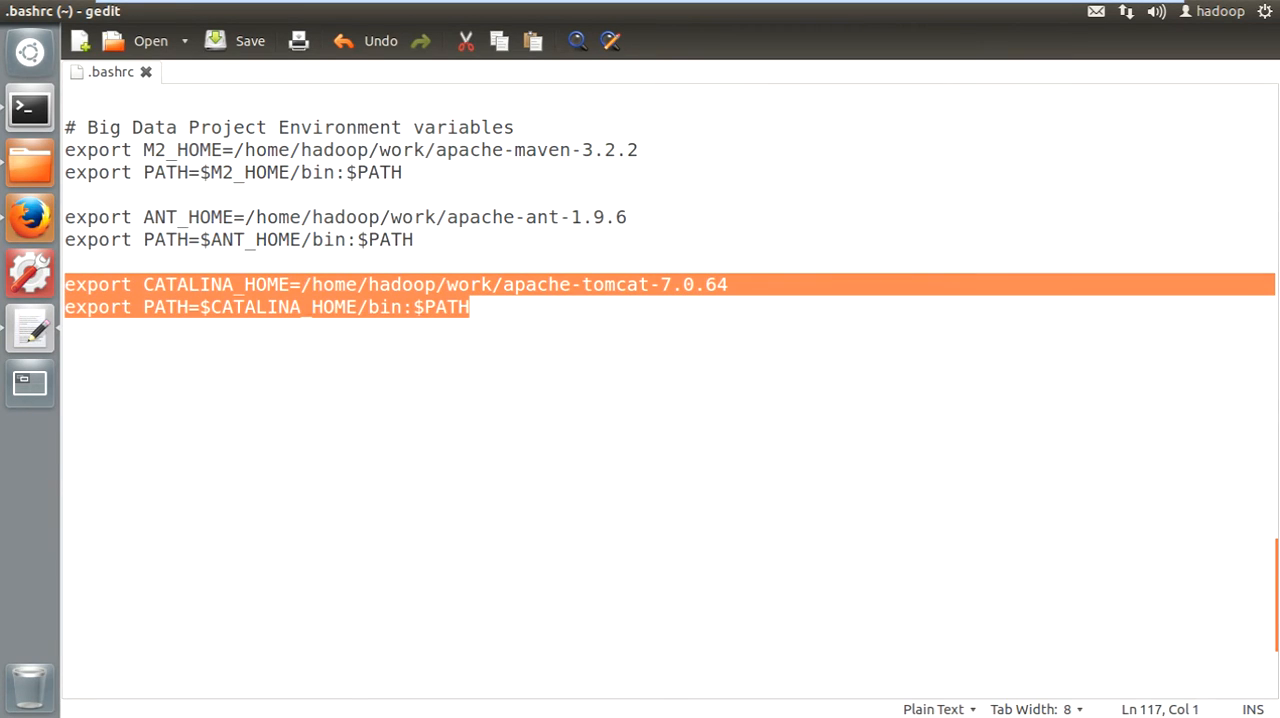
{"action": "key", "text": "shift+Down"}
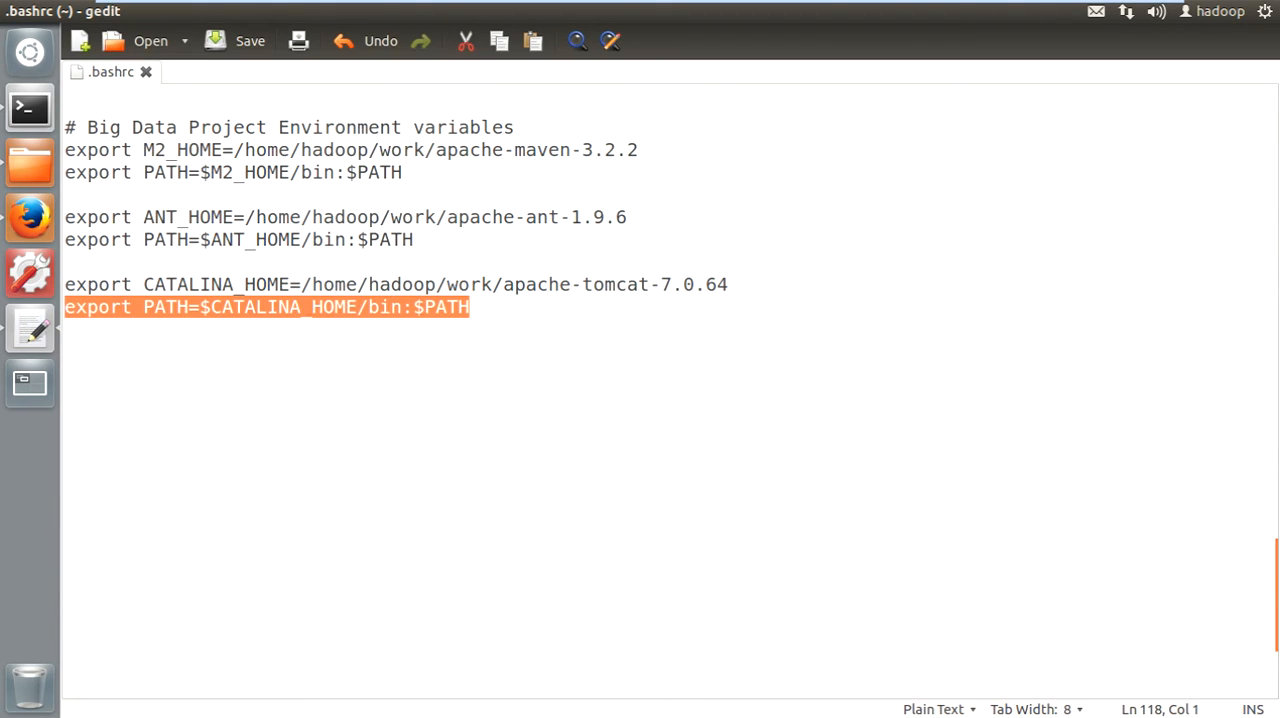
- Save and close .bashrc, and replace the old terminal with a newly opened terminal window
{"action": "key", "text": "ctrl+s"}
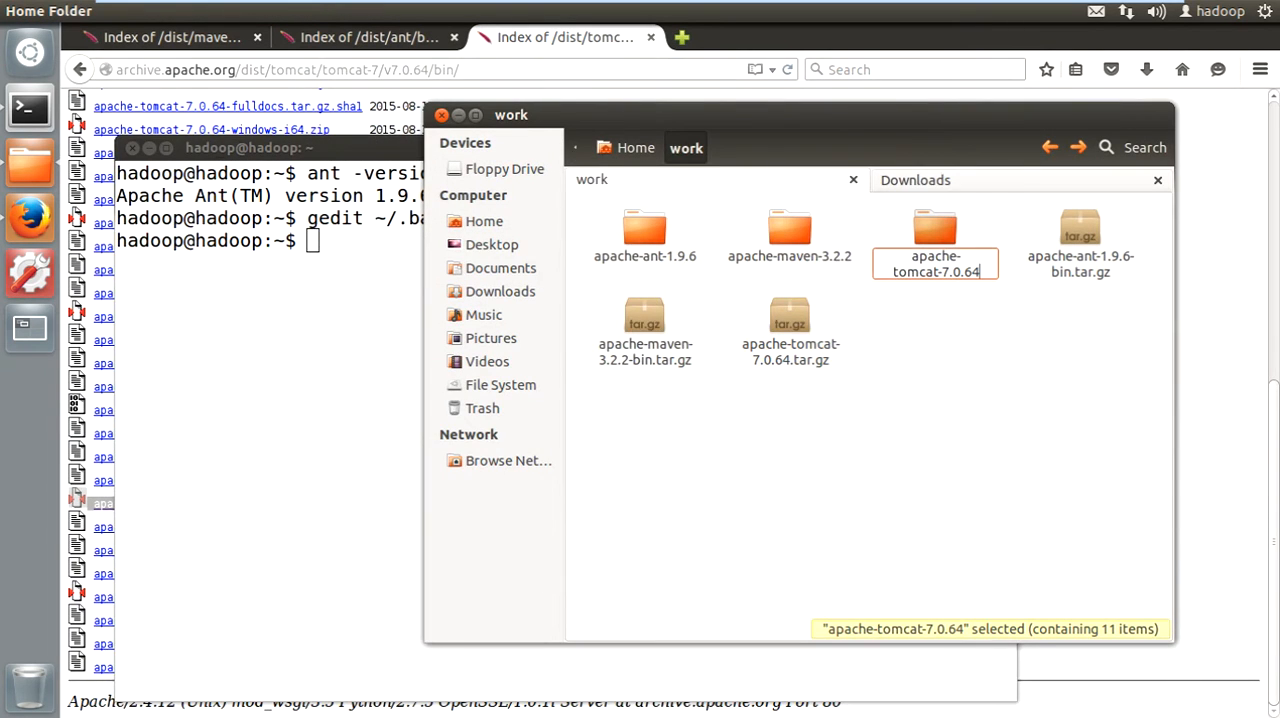
{"action": "key", "text": "alt+Tab"}
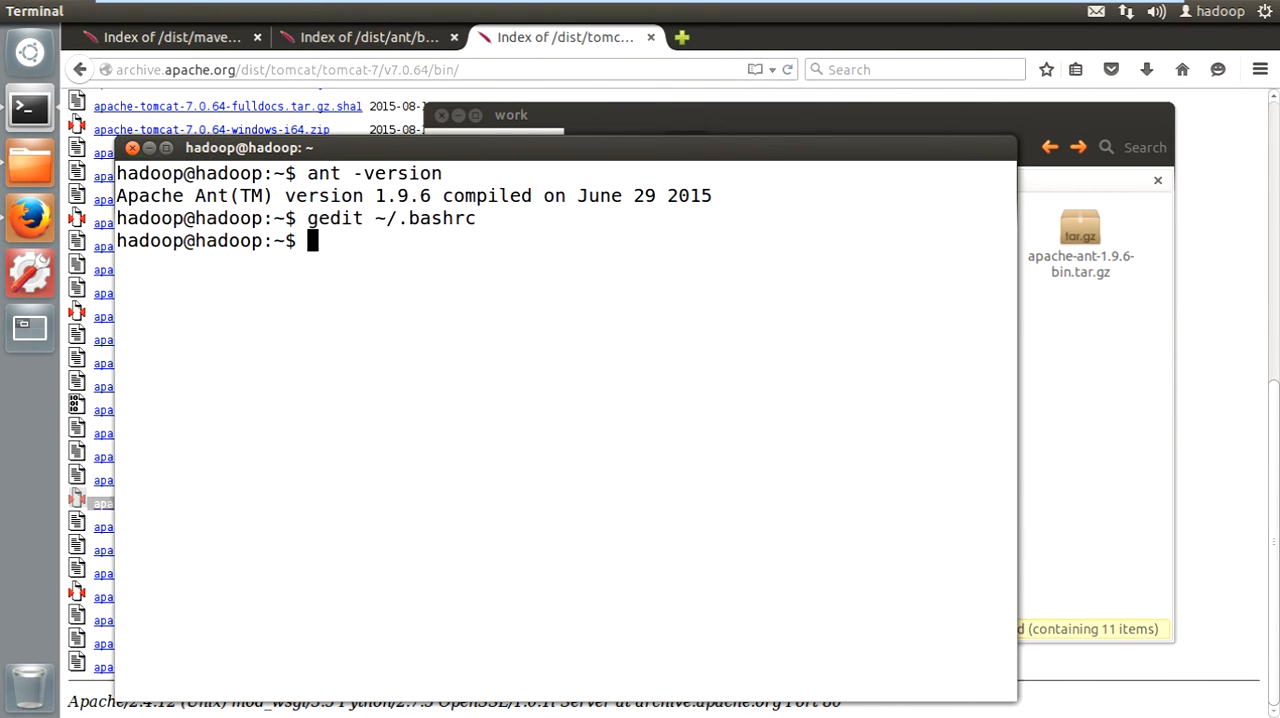
{"action": "key", "text": "alt+Tab"}
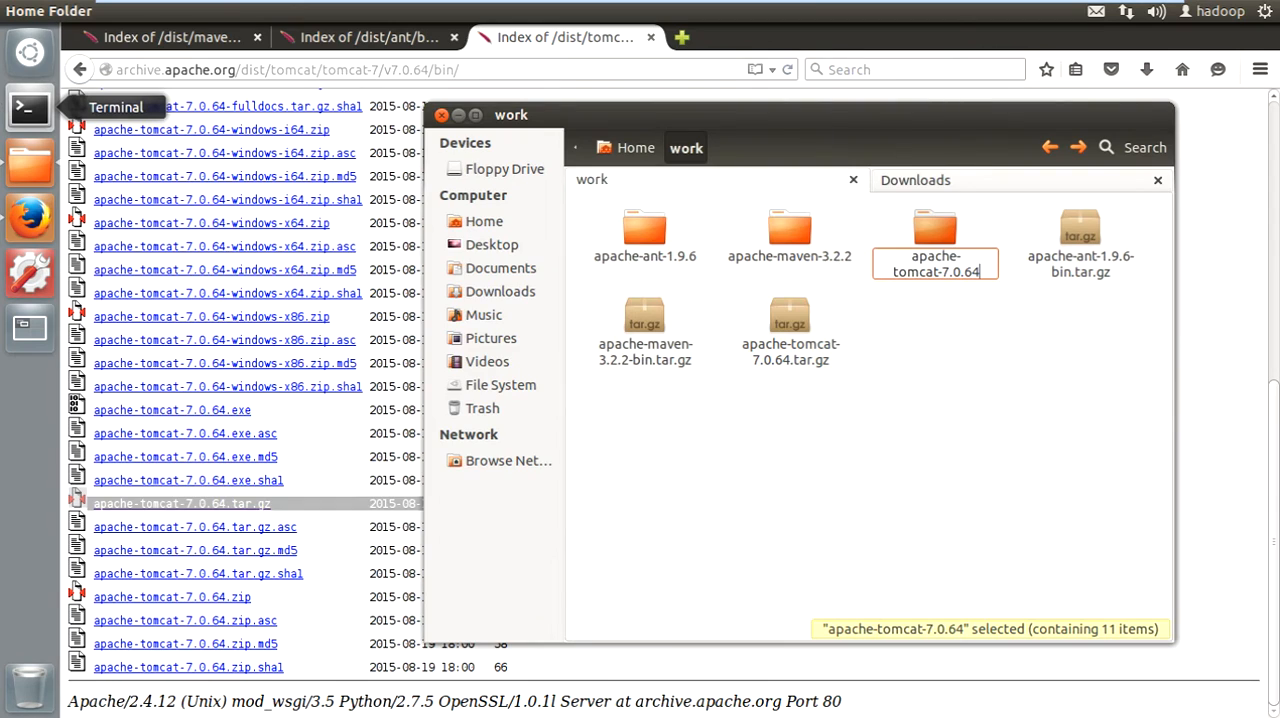
{"action": "left_click", "coordinate": [29, 107]}
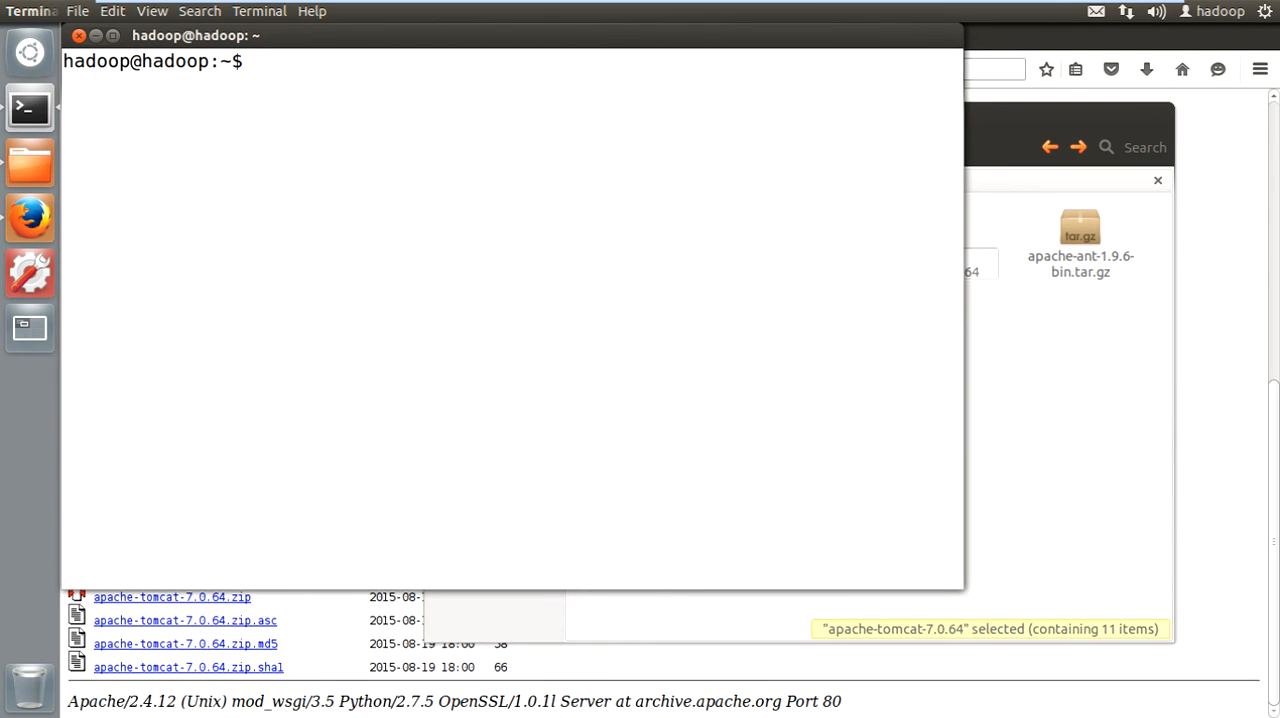
{"action": "left_click_drag", "start_coordinate": [400, 35], "coordinate": [503, 212]}
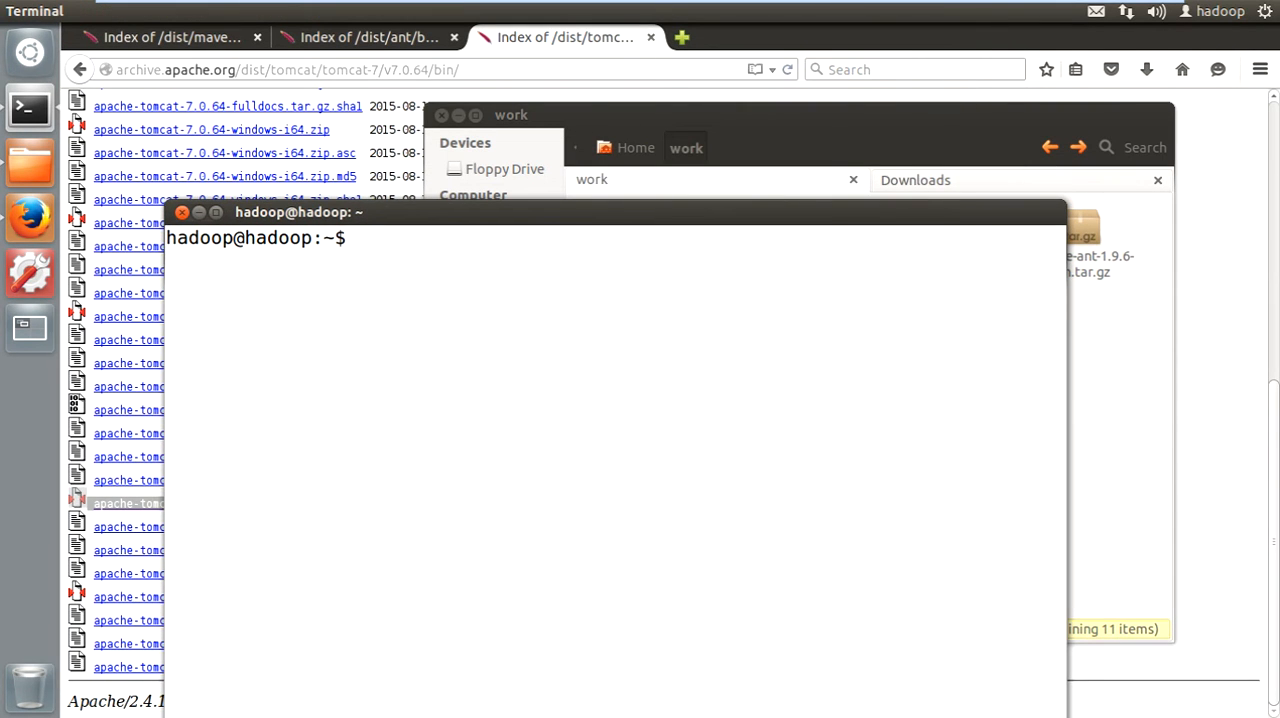
- Start the Tomcat server from the terminal with "startup.sh"
{"action": "type", "text": "start-"}
{"action": "key", "text": "BackSpace"}
{"action": "type", "text": "u"}
{"action": "key", "text": "Tab"}
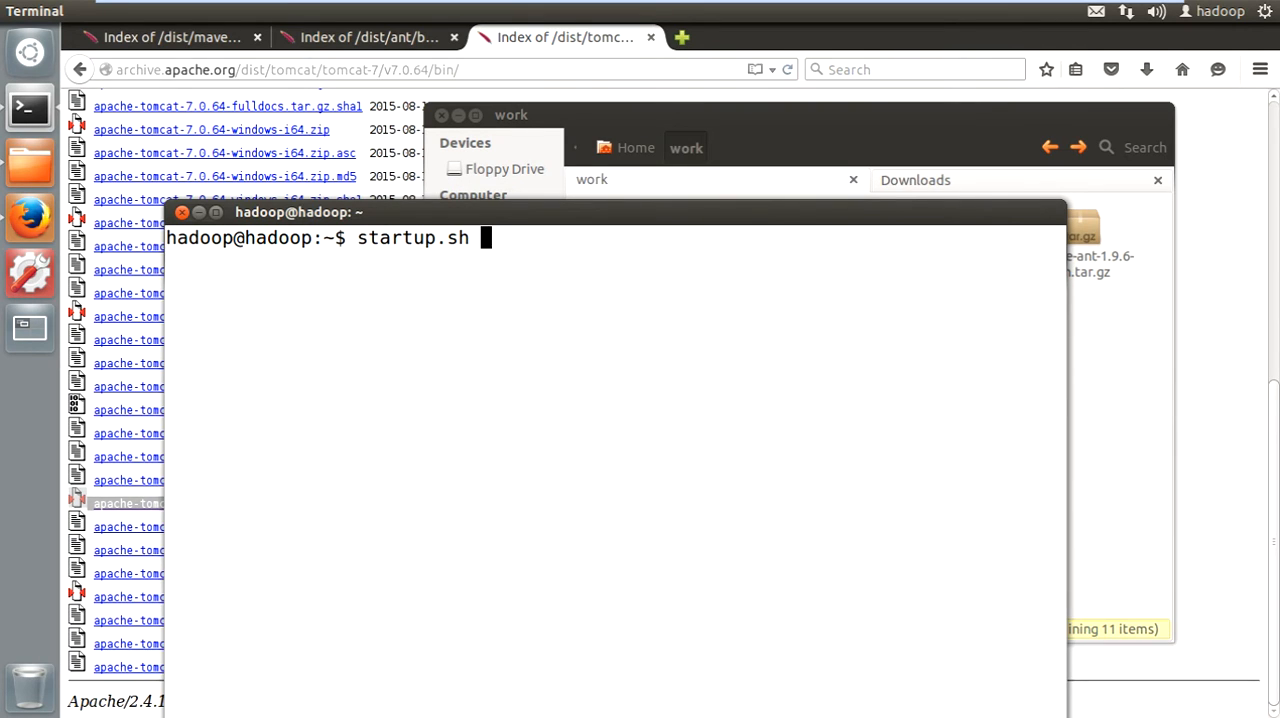
{"action": "key", "text": "Return"}
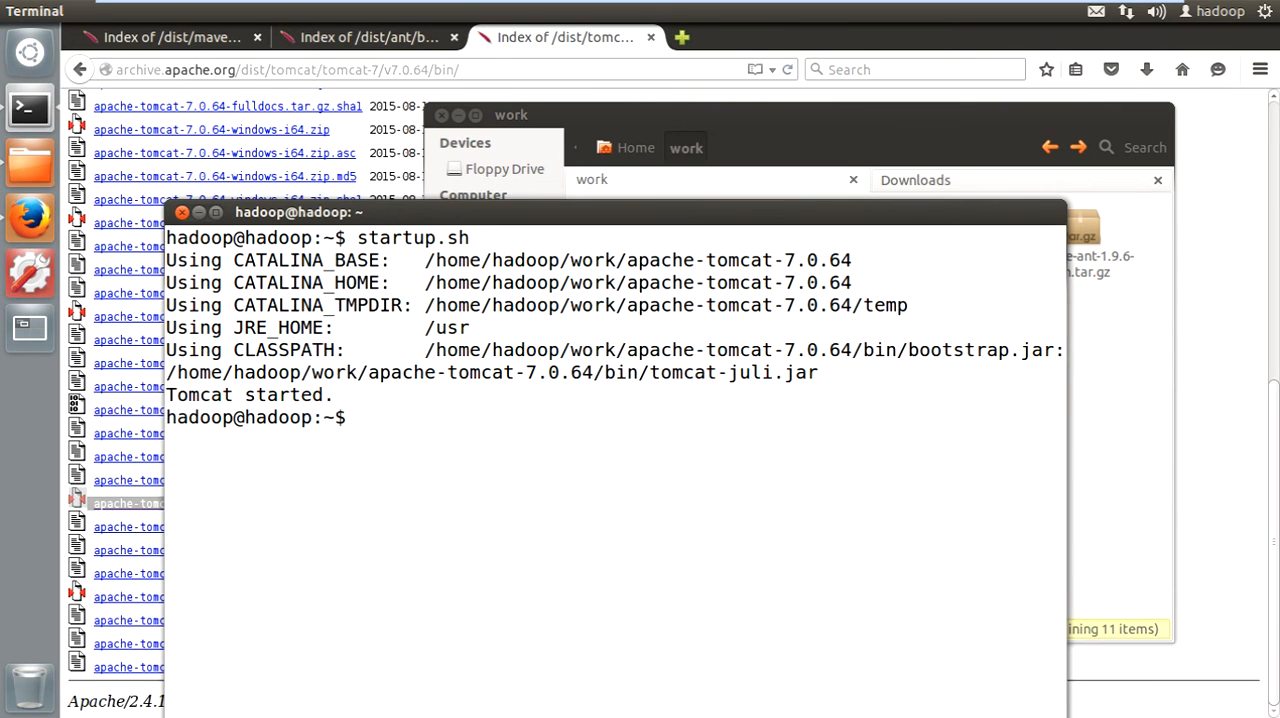
- List the running Java processes with "jps" and highlight Tomcat's Bootstrap process
{"action": "type", "text": "jps"}
{"action": "key", "text": "Return"}
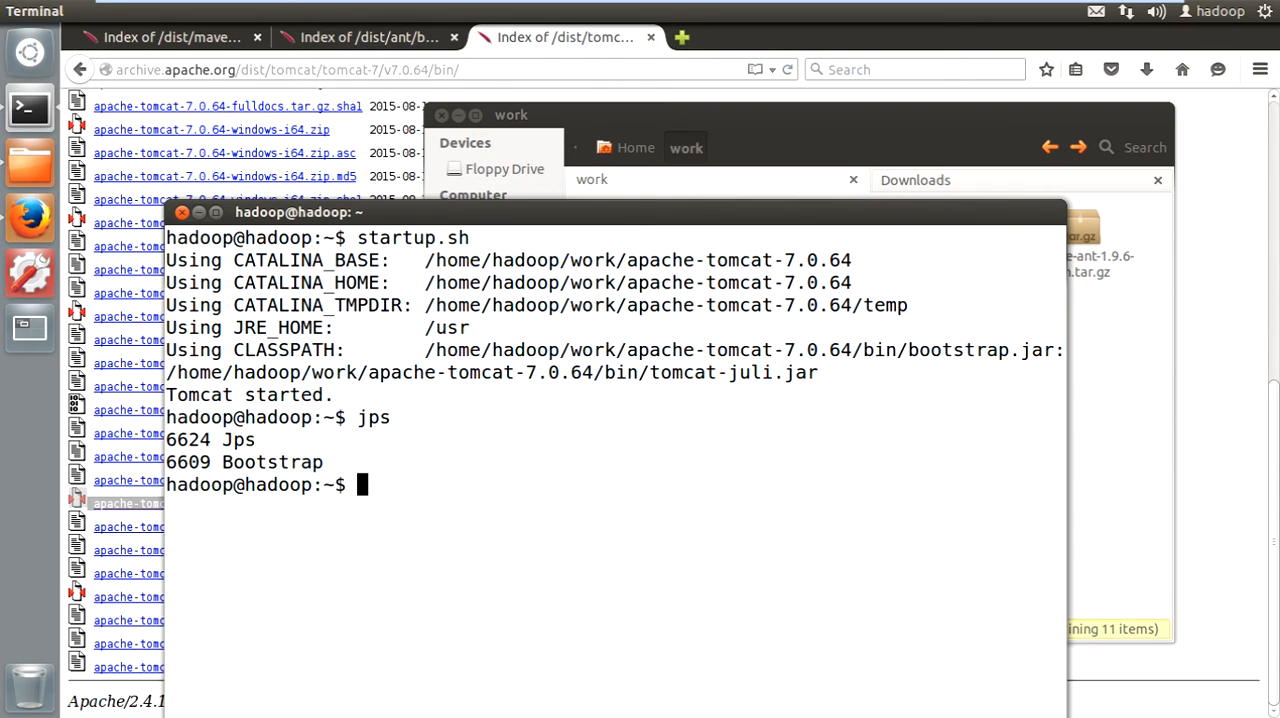
{"action": "double_click", "coordinate": [272, 462]}
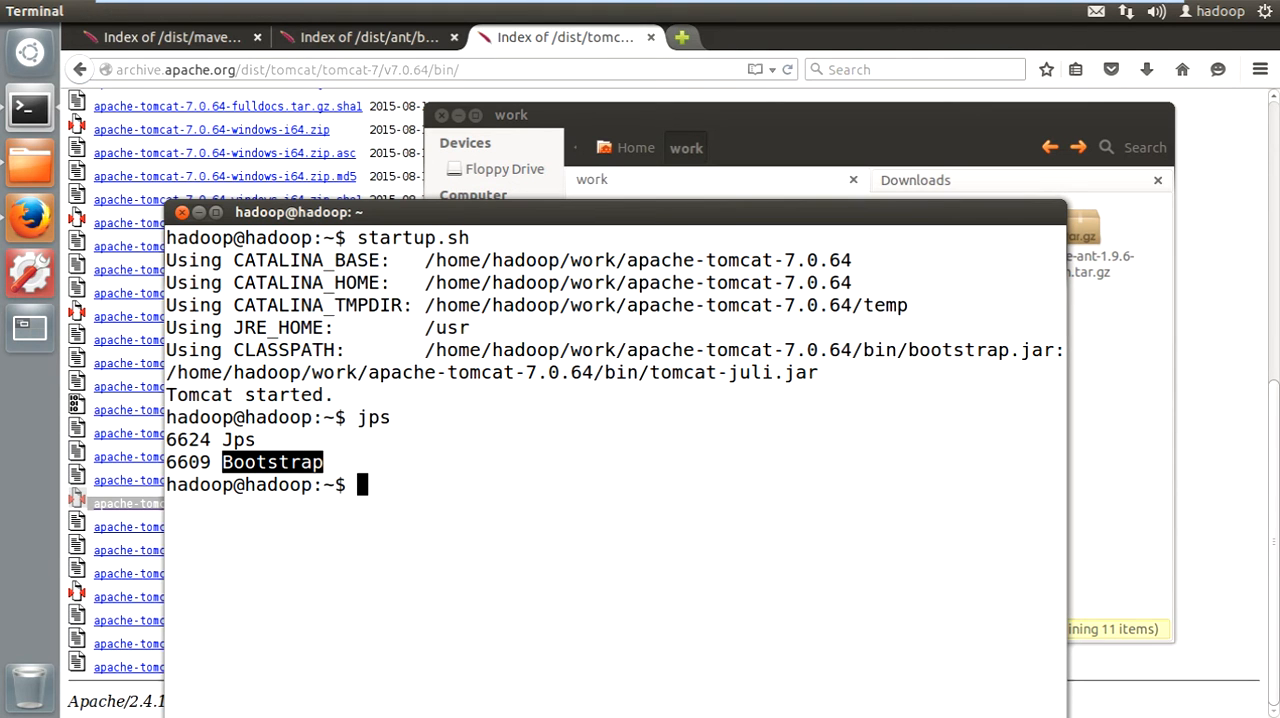
{"action": "left_click", "coordinate": [682, 37]}
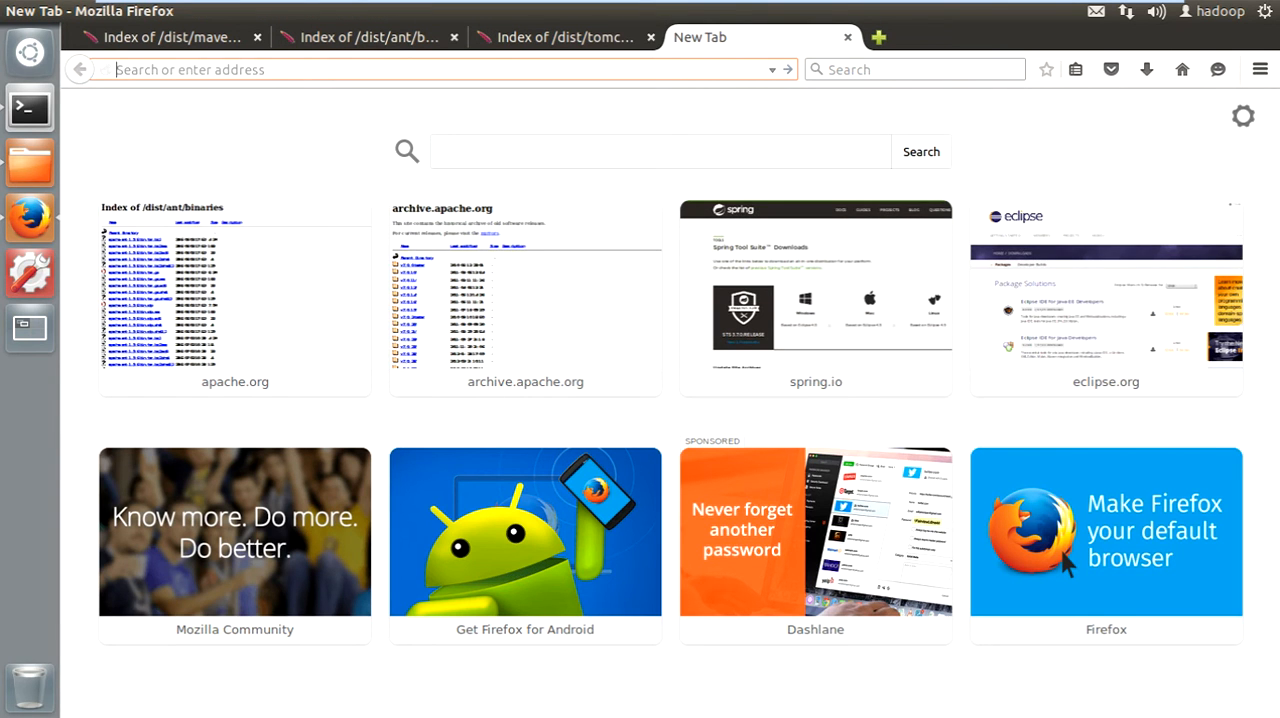
{"action": "type", "text": "http"}
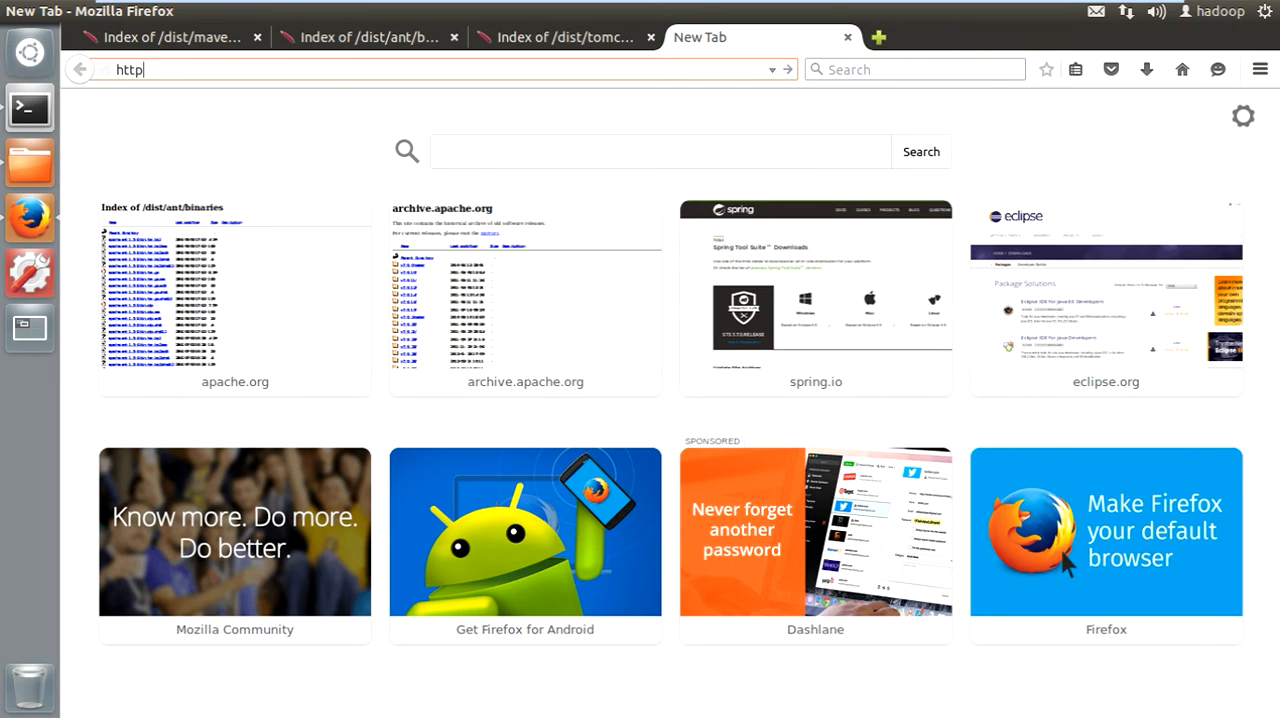
{"action": "type", "text": "://lo"}
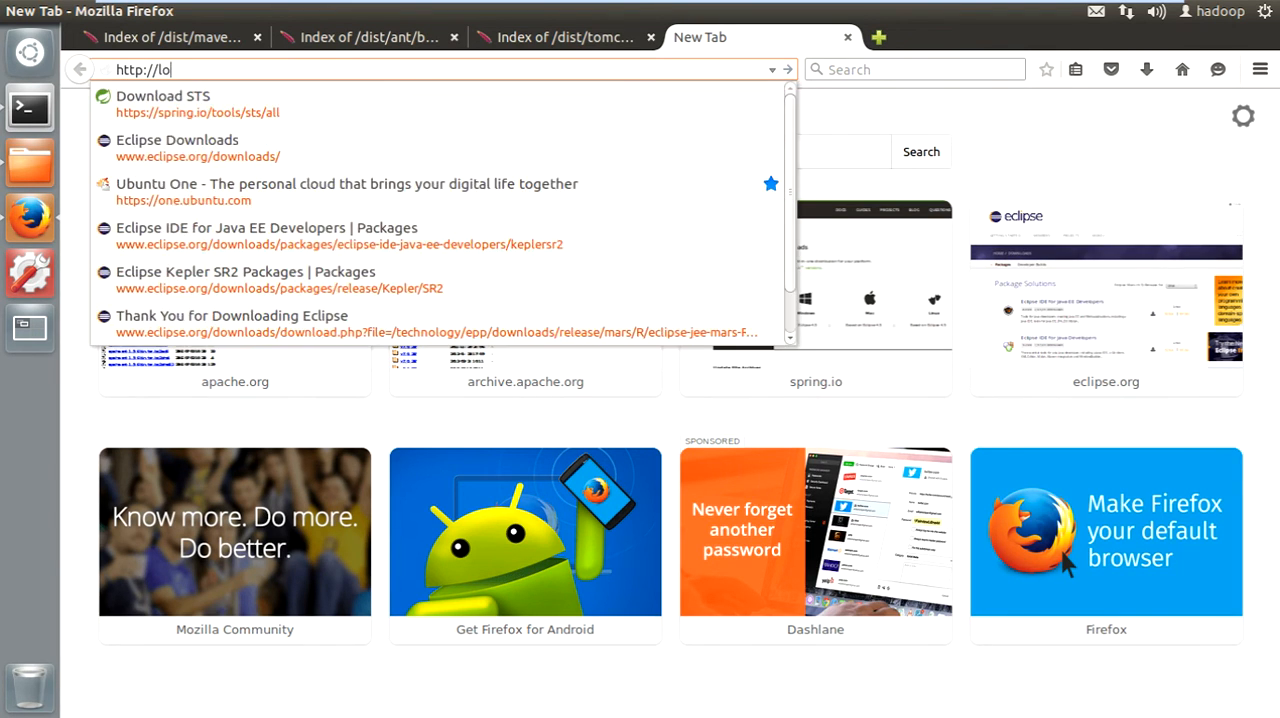
{"action": "type", "text": "calhost:8"}
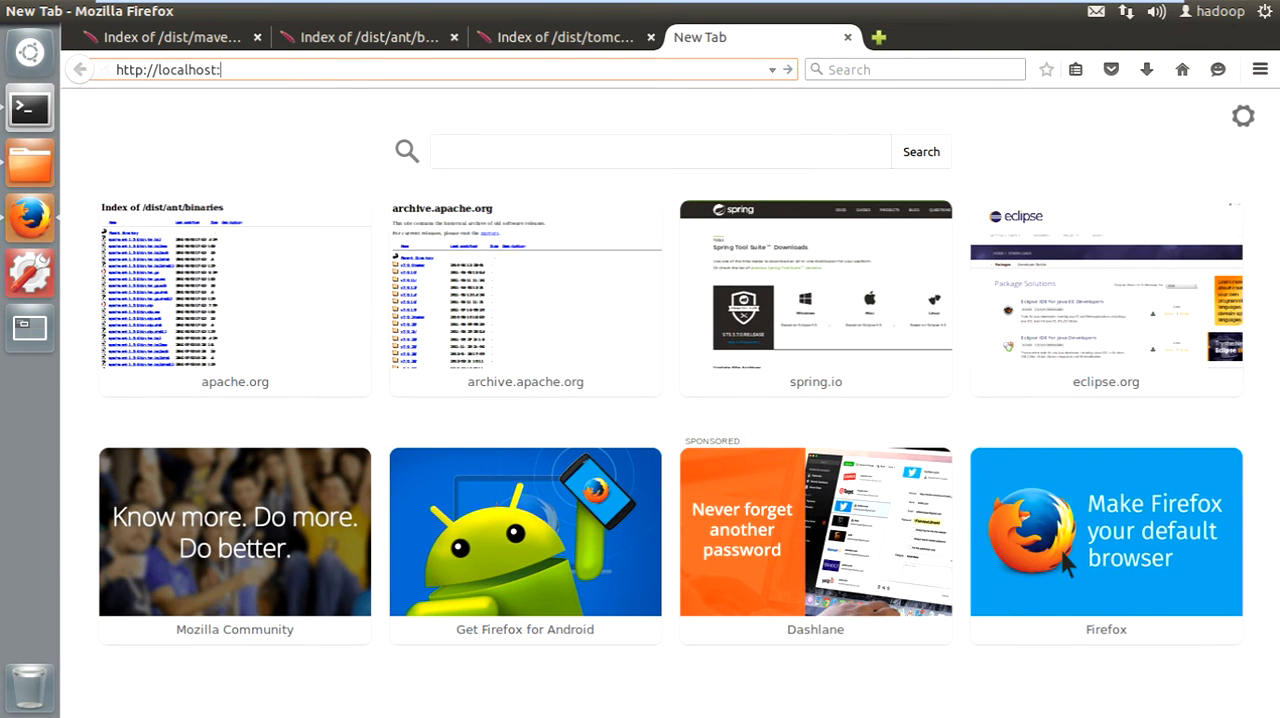
{"action": "type", "text": "080"}
{"action": "key", "text": "Return"}
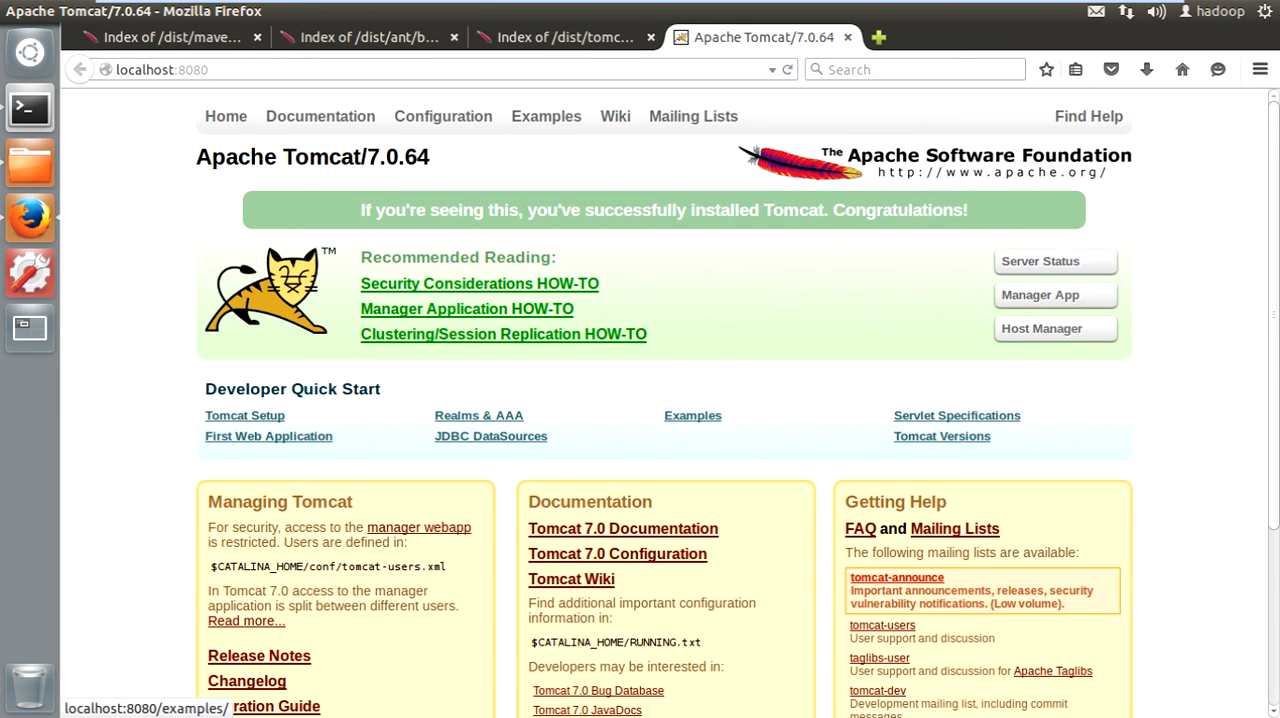
- Execute the Hello World example from Tomcat's Servlets examples page
{"action": "left_click", "coordinate": [546, 116]}
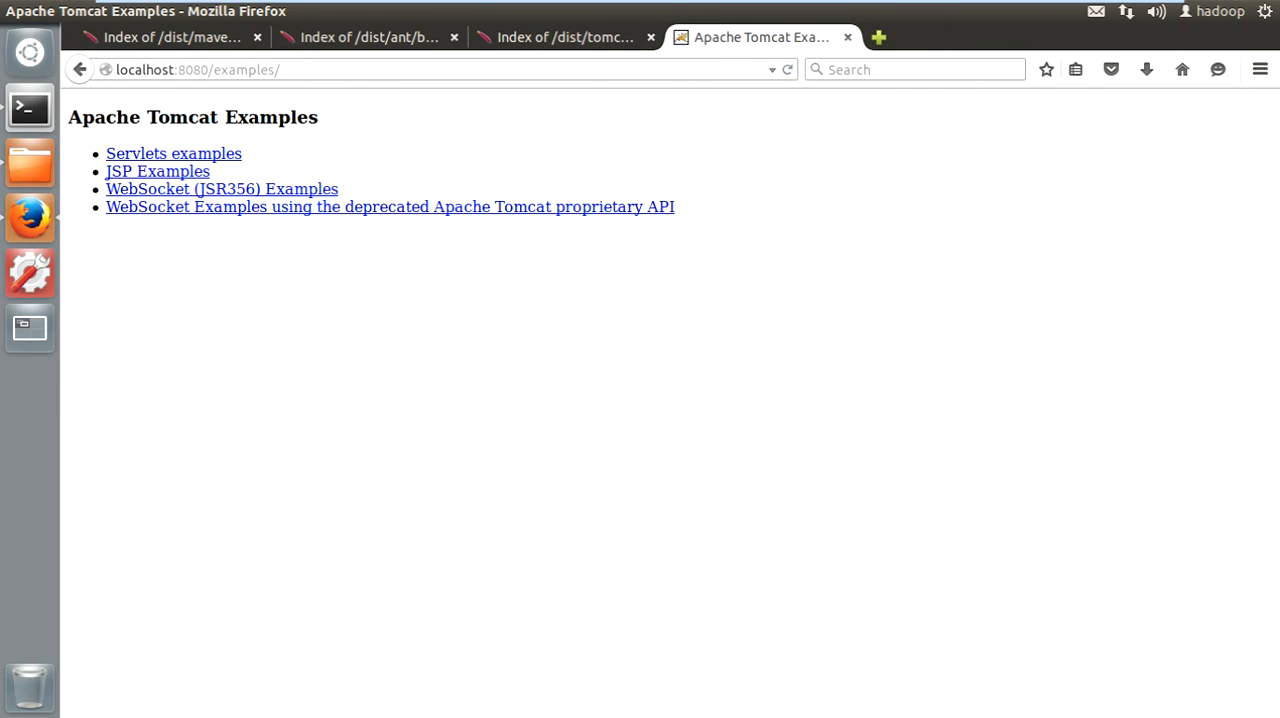
{"action": "left_click", "coordinate": [173, 153]}
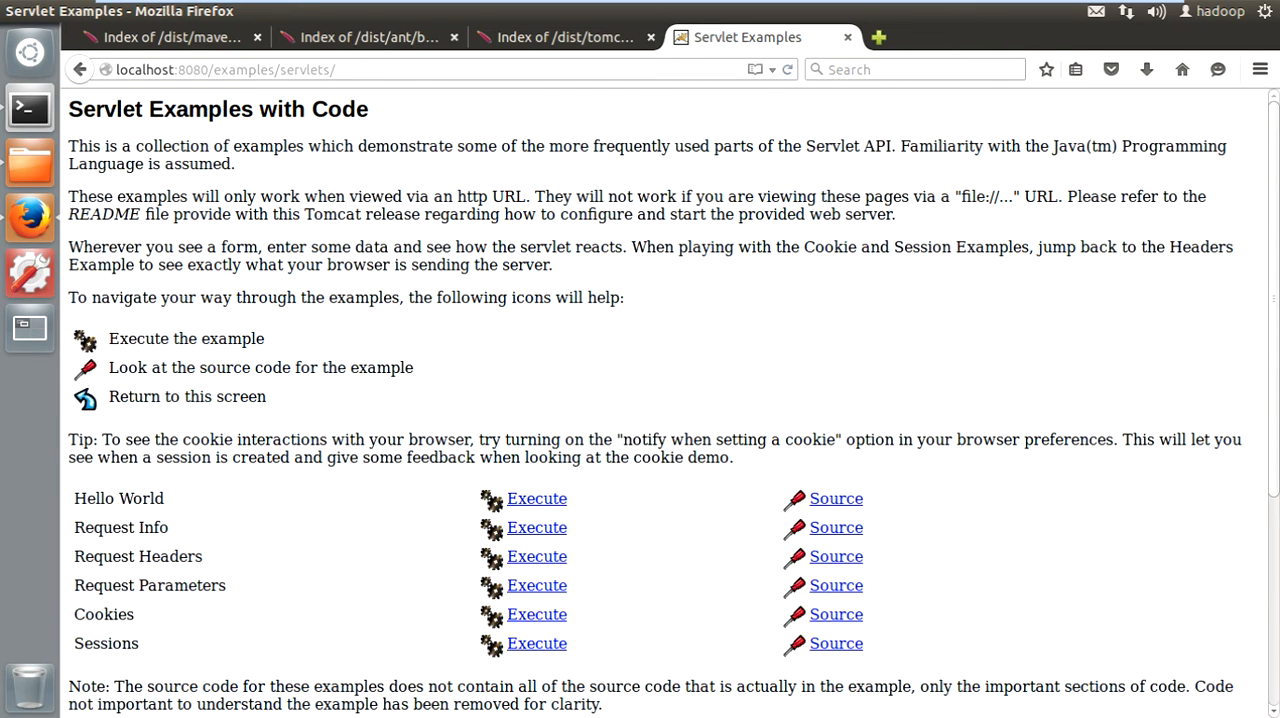
{"action": "scroll", "coordinate": [530, 290], "scroll_direction": "down", "scroll_amount": 4}
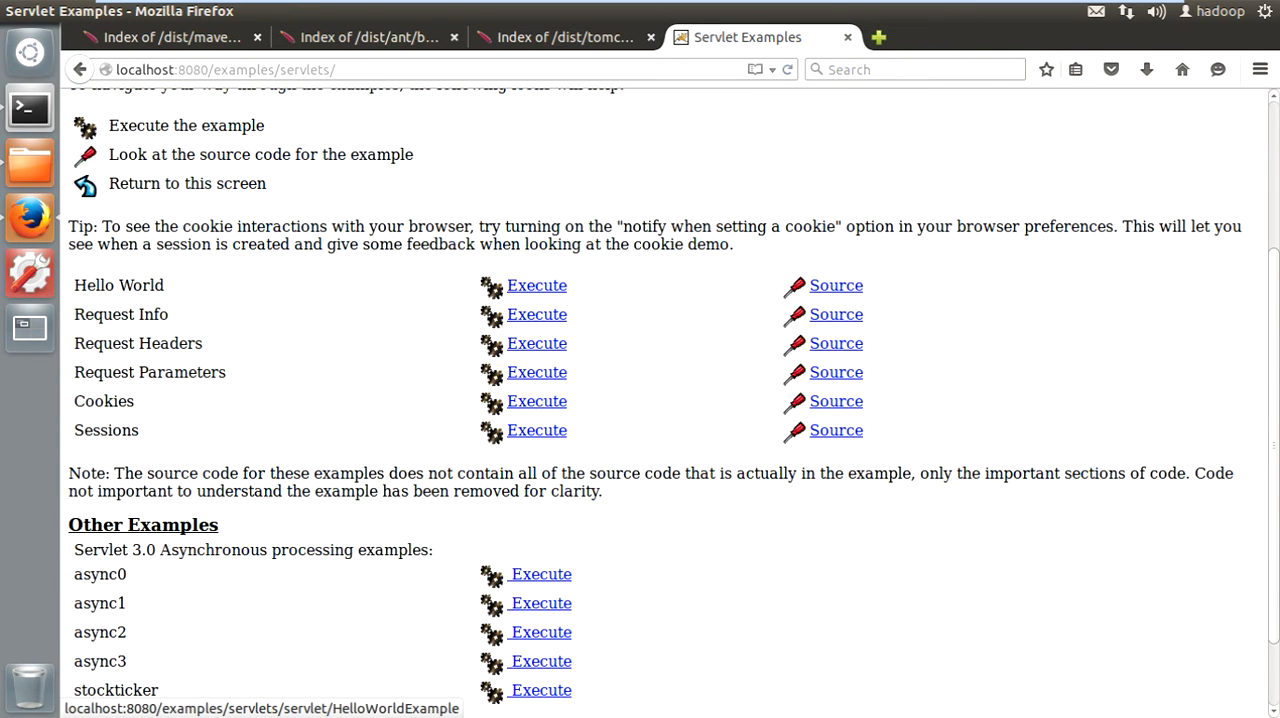
{"action": "left_click", "coordinate": [537, 285]}
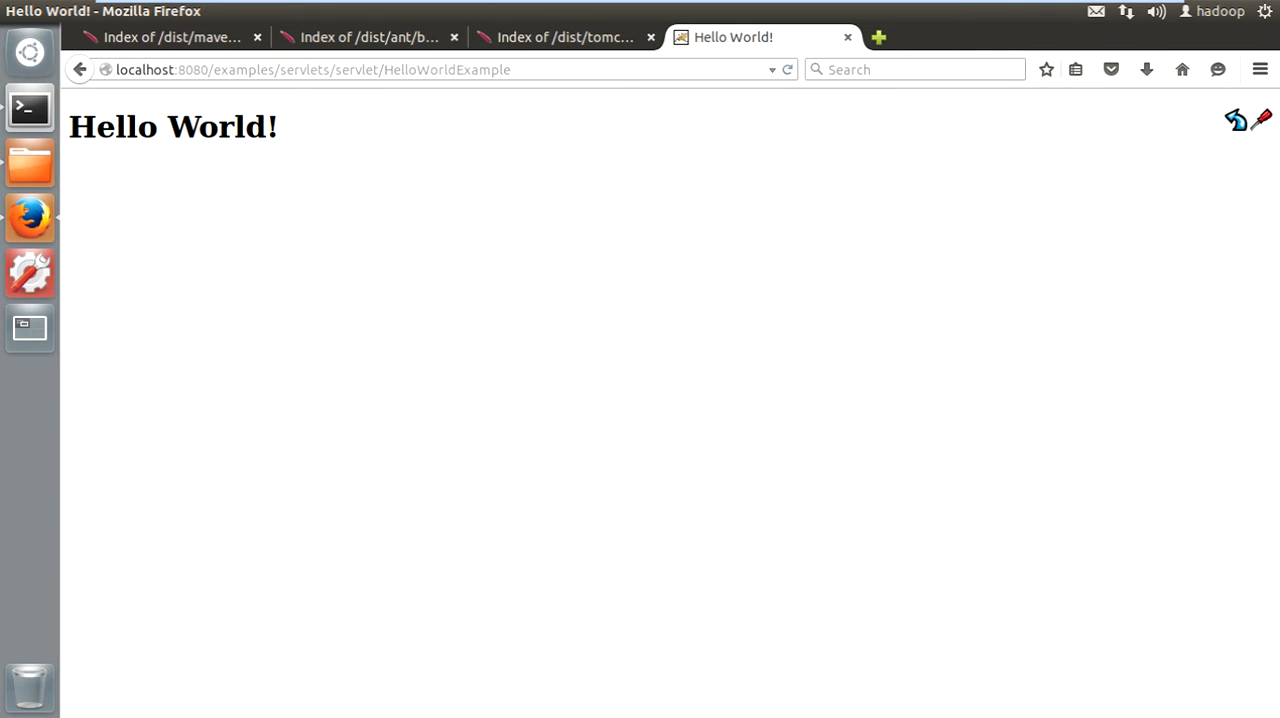
- Switch to the terminal and stop the Tomcat server with "shutdown.sh"
{"action": "left_click", "coordinate": [30, 107]}
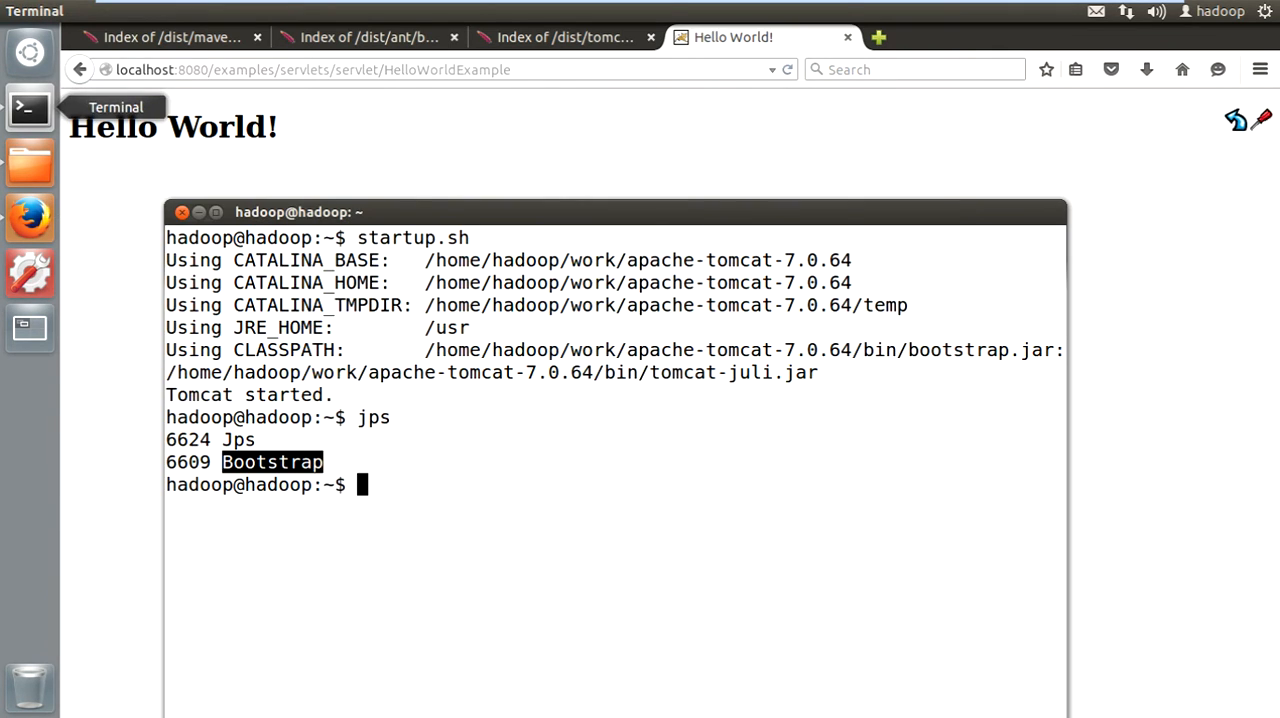
{"action": "type", "text": "shu"}
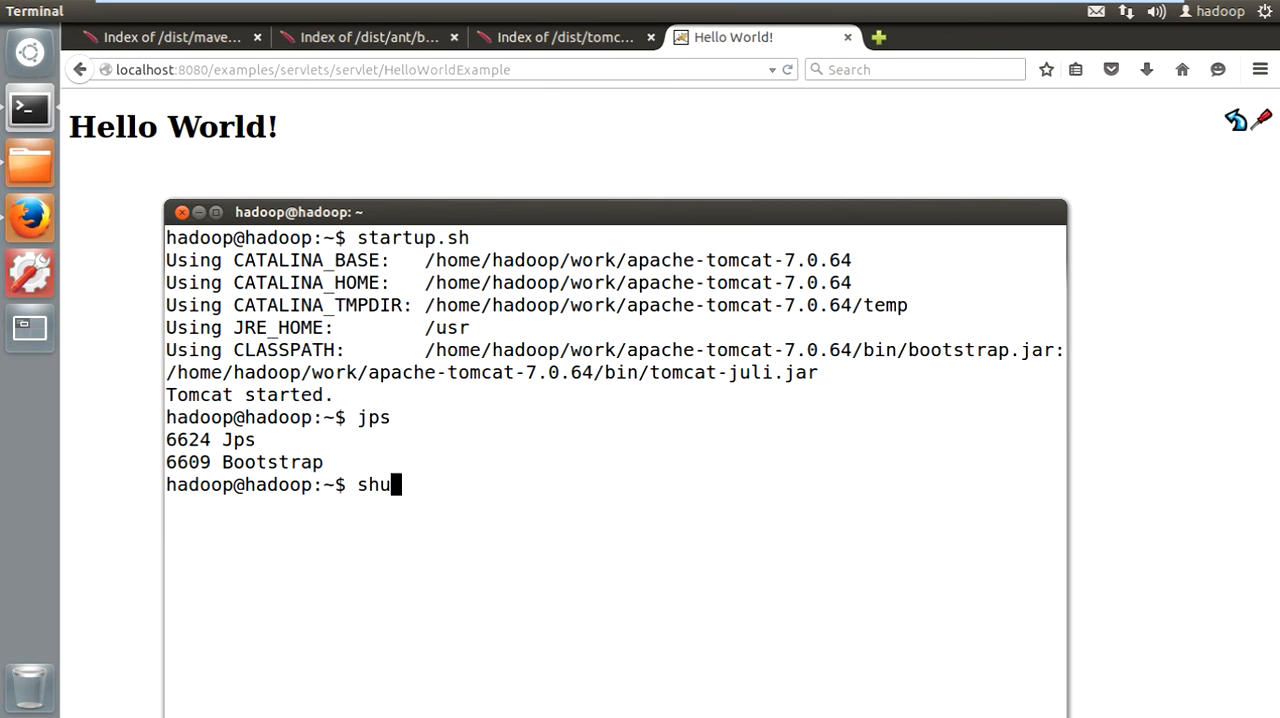
{"action": "type", "text": "tdown.sh"}
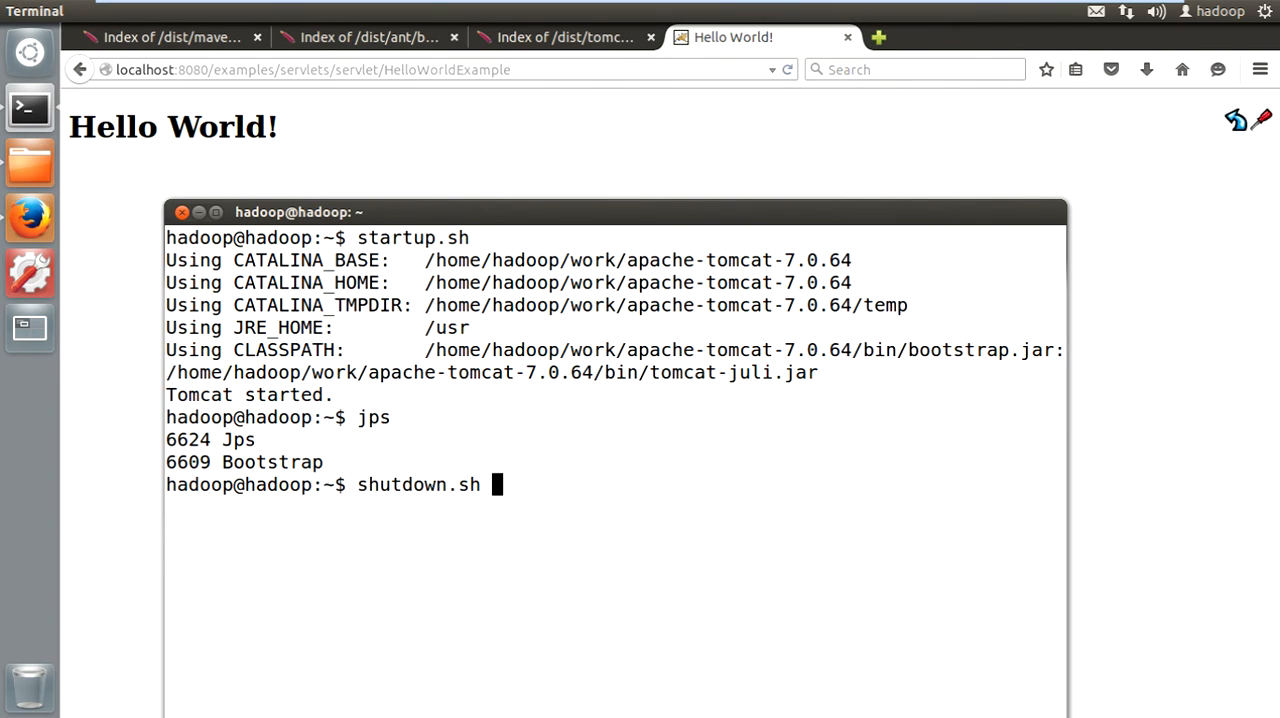
{"action": "key", "text": "Return"}
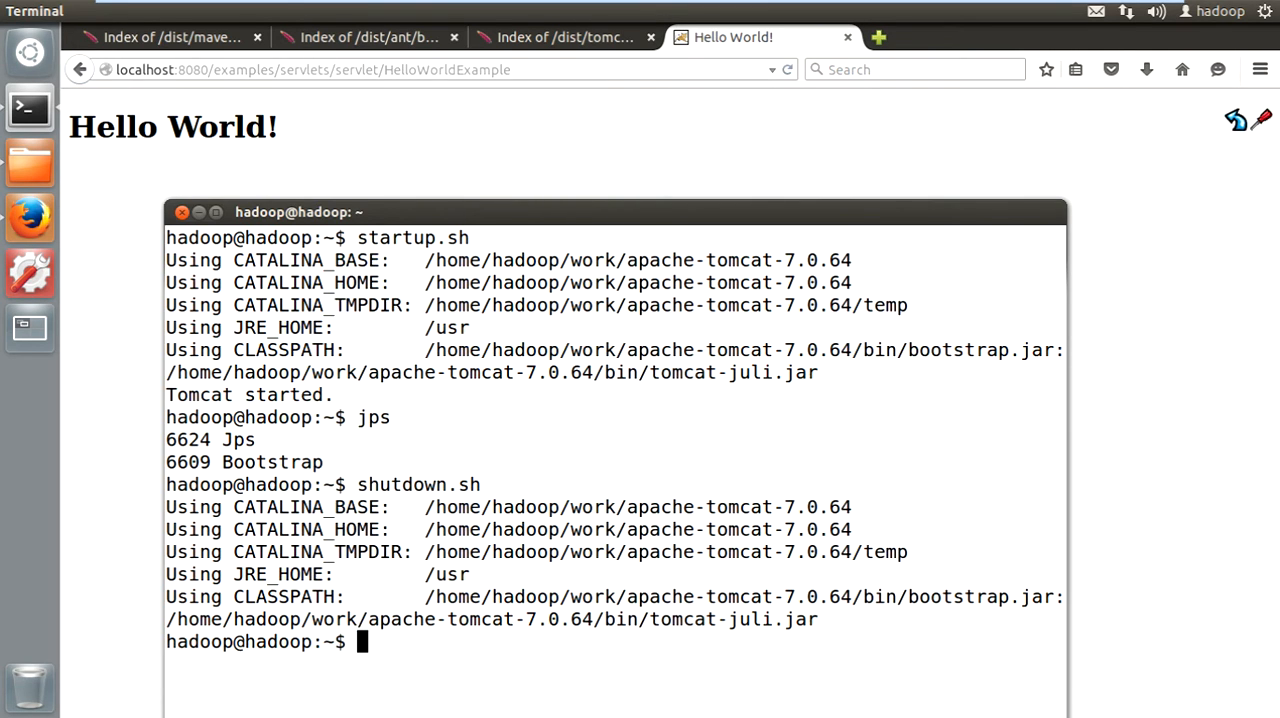
- List the Java processes again with "jps", compare them with the earlier listing, and return to the Hello World page in Firefox
{"action": "left_click_drag", "start_coordinate": [600, 212], "coordinate": [585, 82]}
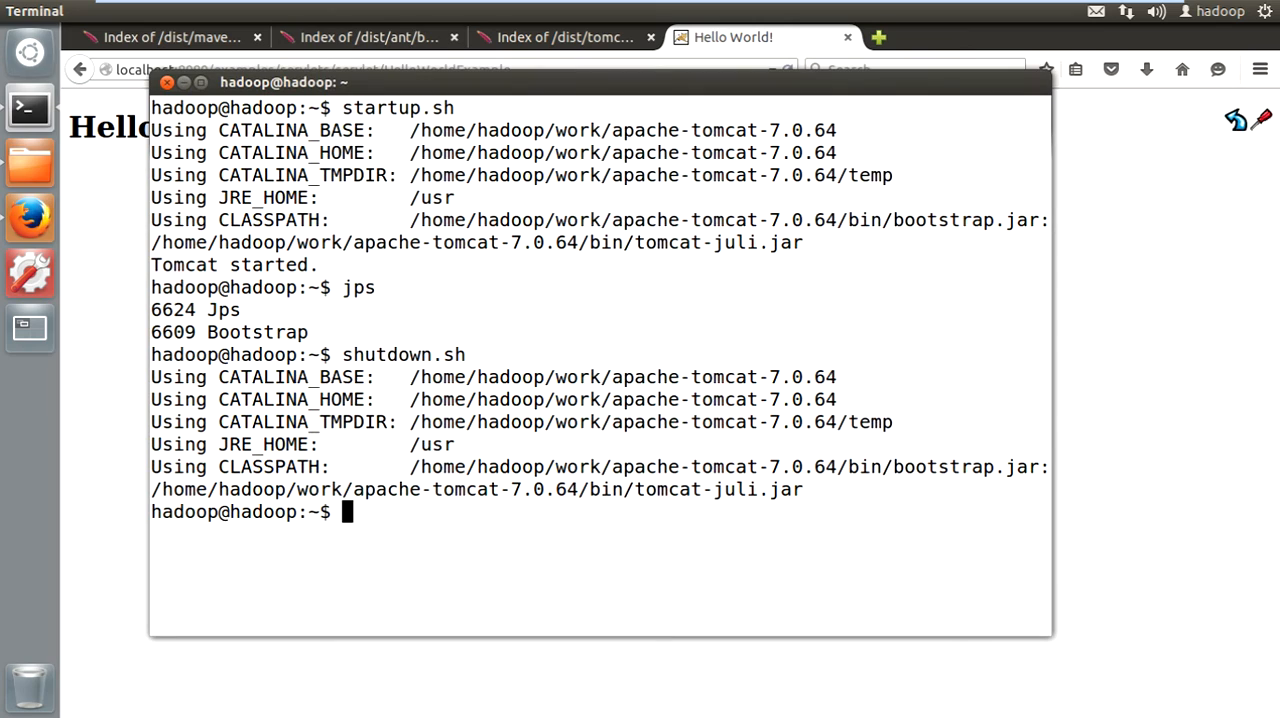
{"action": "type", "text": "jps"}
{"action": "key", "text": "Return"}
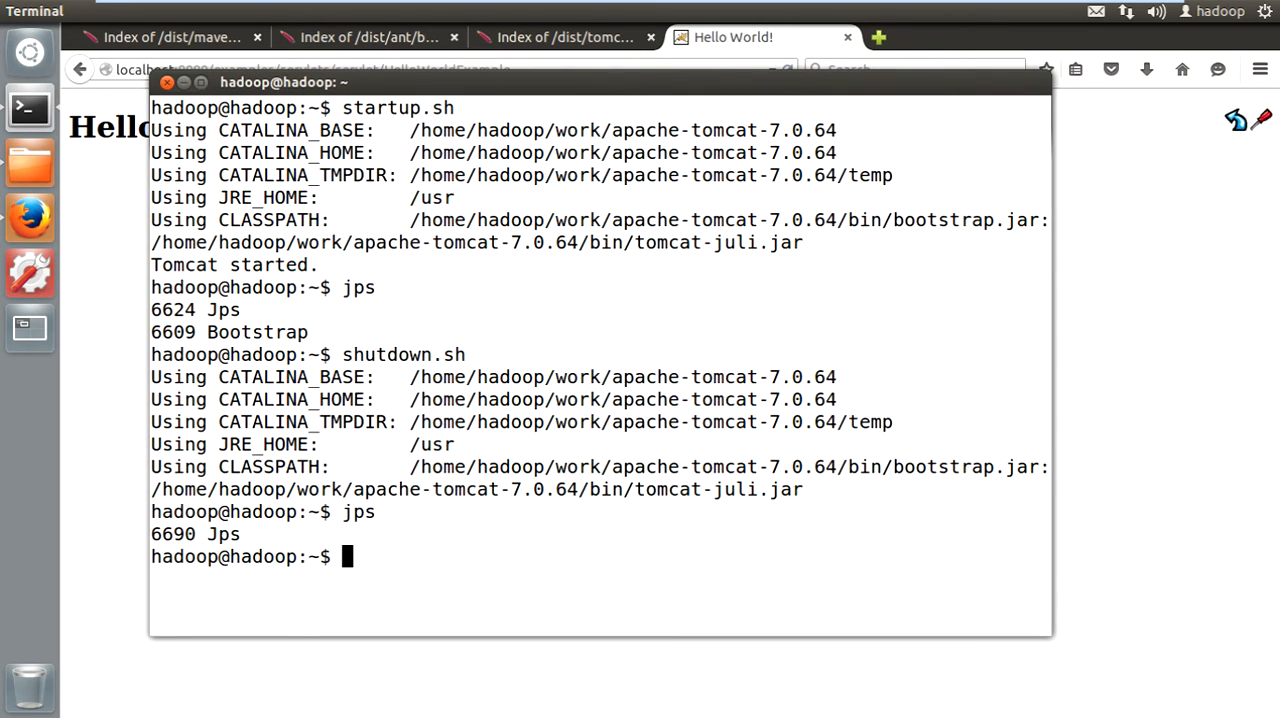
{"action": "triple_click", "coordinate": [257, 332]}
{"action": "triple_click", "coordinate": [223, 534]}
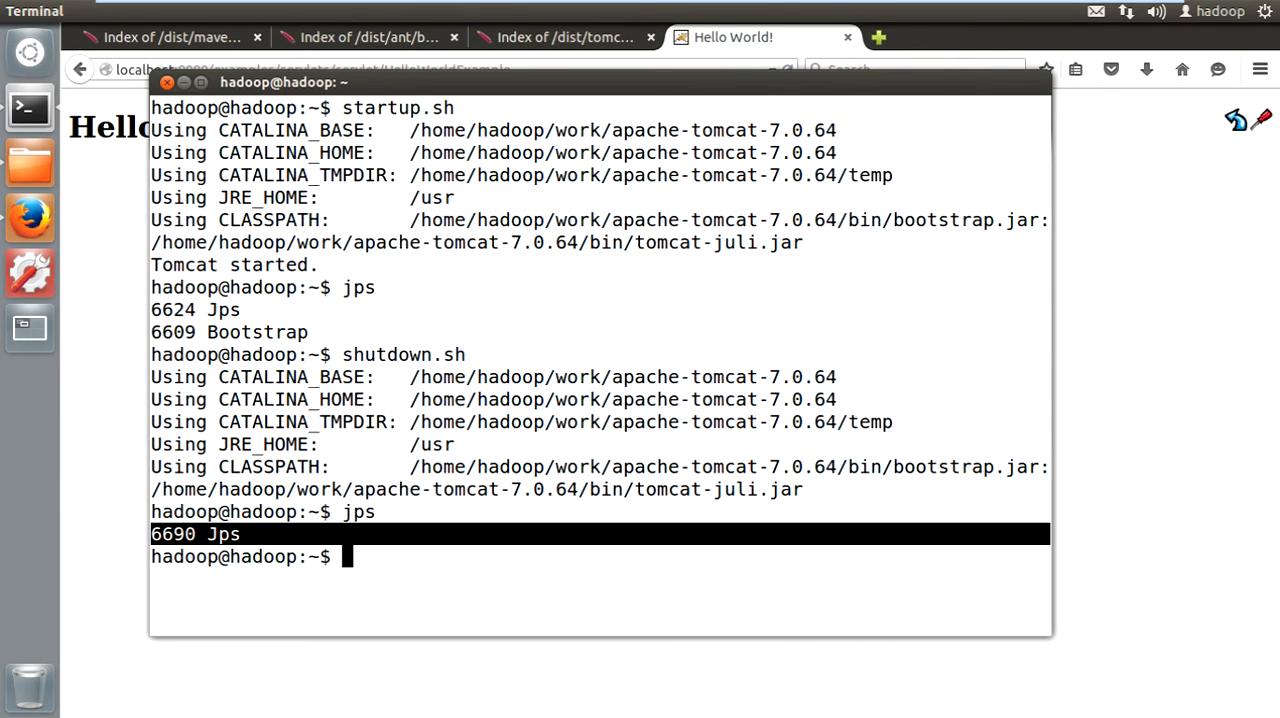
{"action": "key", "text": "alt+Tab"}
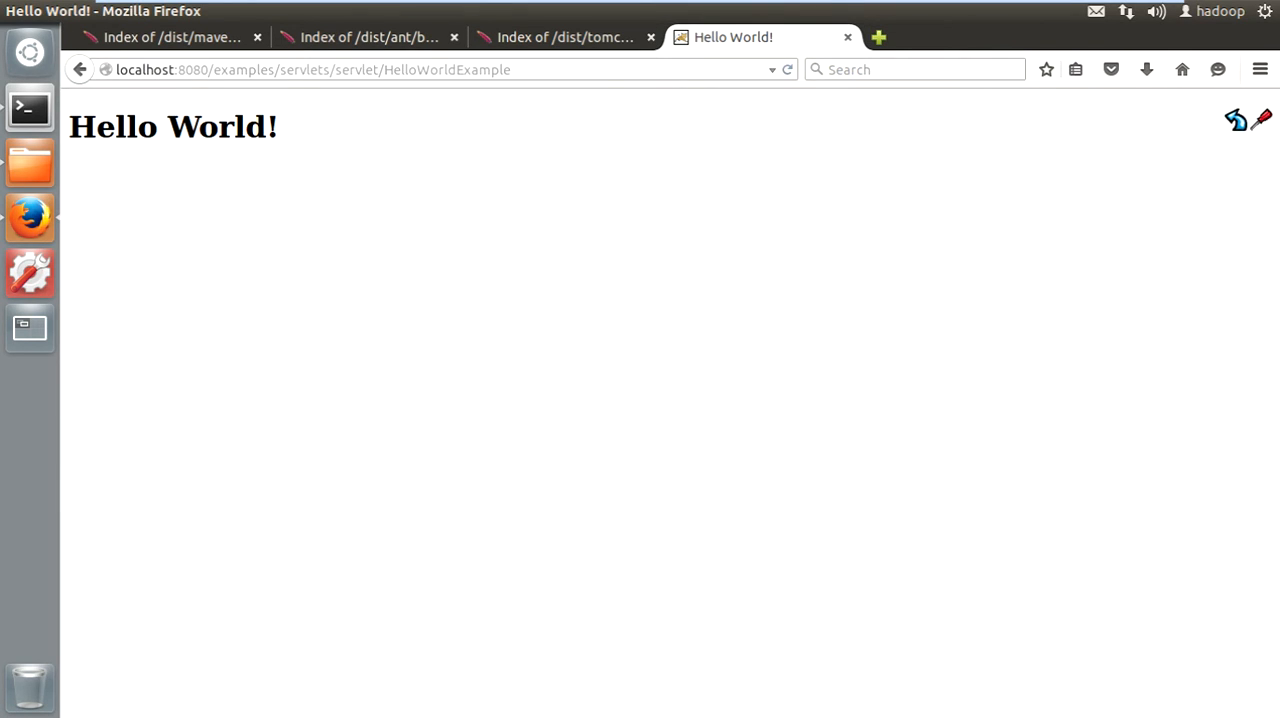
- Reload the Hello World example page to check the stopped Tomcat server, and return to the terminal
{"action": "left_click", "coordinate": [787, 69]}
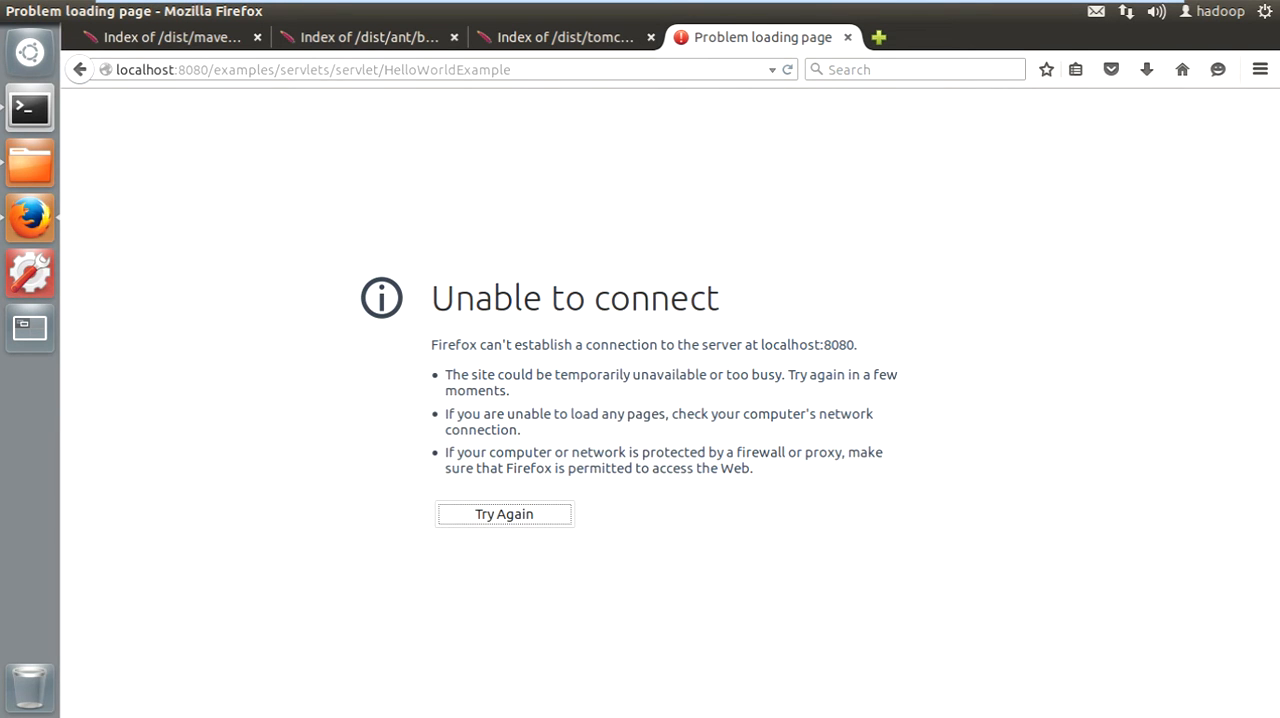
{"action": "left_click", "coordinate": [30, 107]}
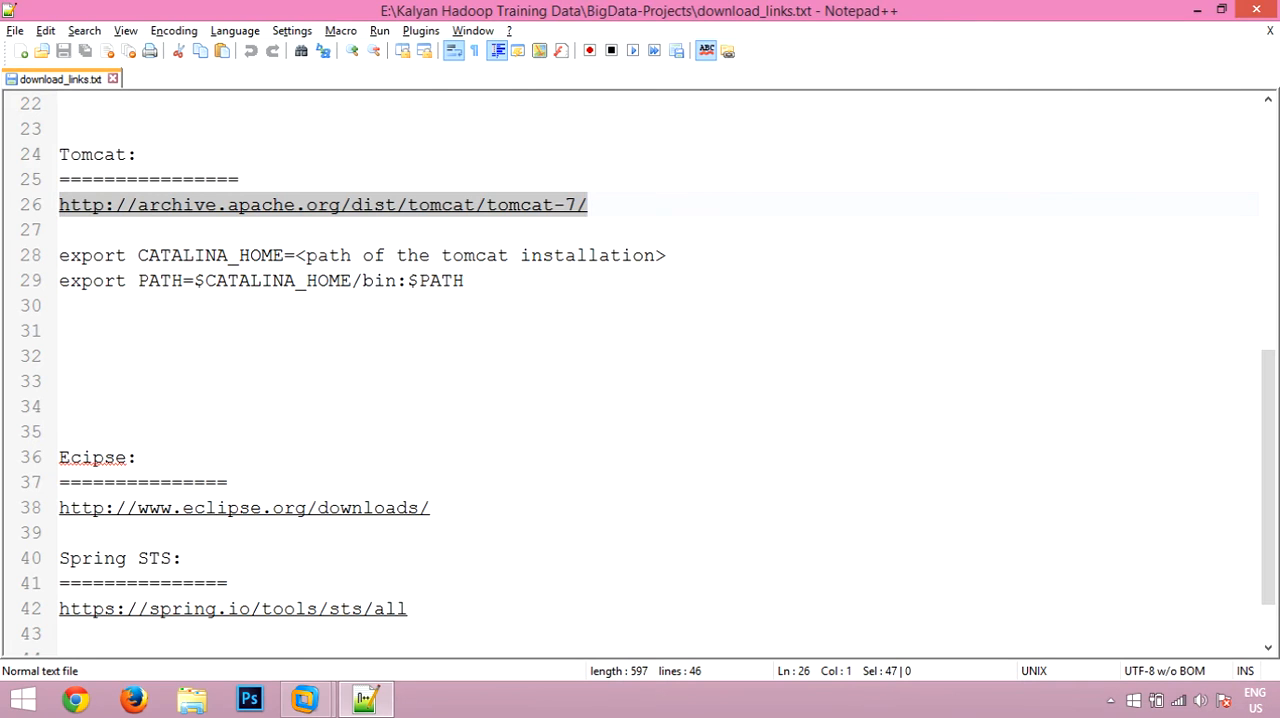
- Switch to Notepad++, add blank lines at the end of download_links.txt below the Spring STS link, and save the file
{"action": "scroll", "coordinate": [640, 370], "scroll_direction": "down", "scroll_amount": 1}
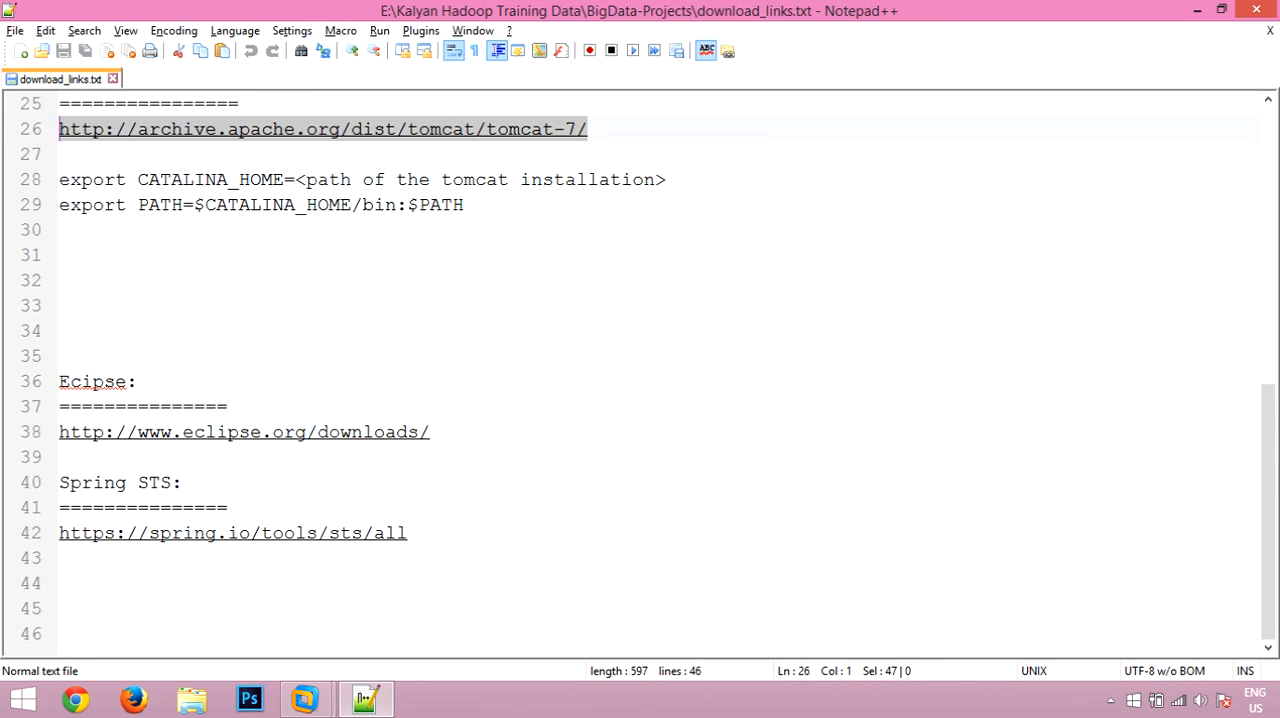
{"action": "left_click", "coordinate": [62, 583]}
{"action": "key", "text": "Return"}
{"action": "key", "text": "Return"}
{"action": "key", "text": "Return"}
{"action": "key", "text": "Return"}
{"action": "key", "text": "Return"}
{"action": "key", "text": "Return"}
{"action": "key", "text": "Return"}
{"action": "key", "text": "Return"}
{"action": "key", "text": "Return"}
{"action": "key", "text": "Return"}
{"action": "key", "text": "Return"}
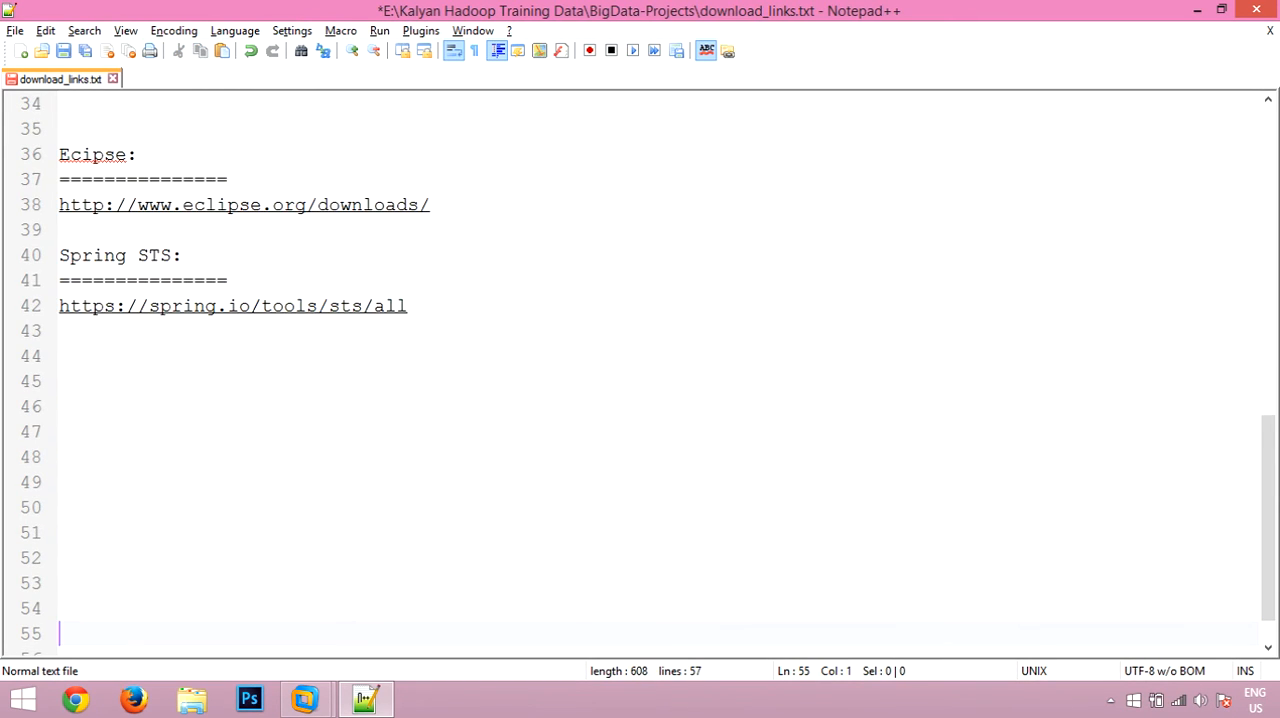
{"action": "key", "text": "ctrl+s"}
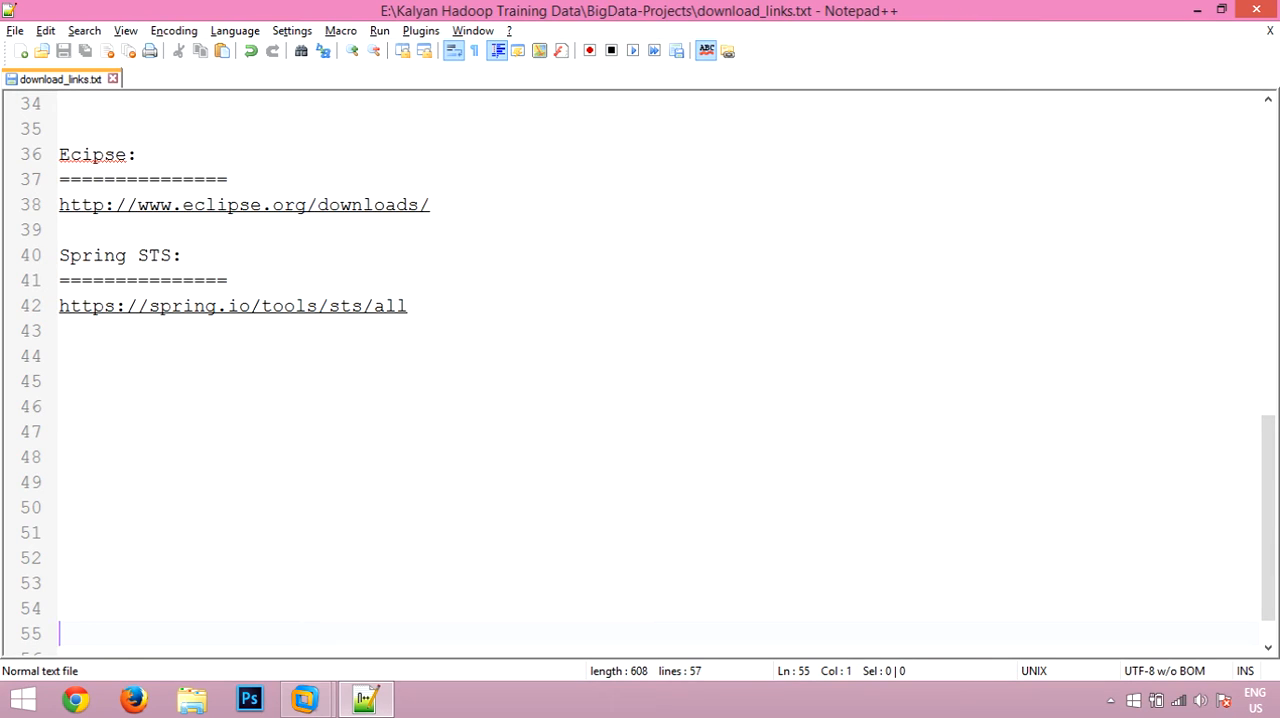
{"action": "left_click_drag", "start_coordinate": [432, 205], "coordinate": [59, 205]}
{"action": "key", "text": "ctrl+c"}
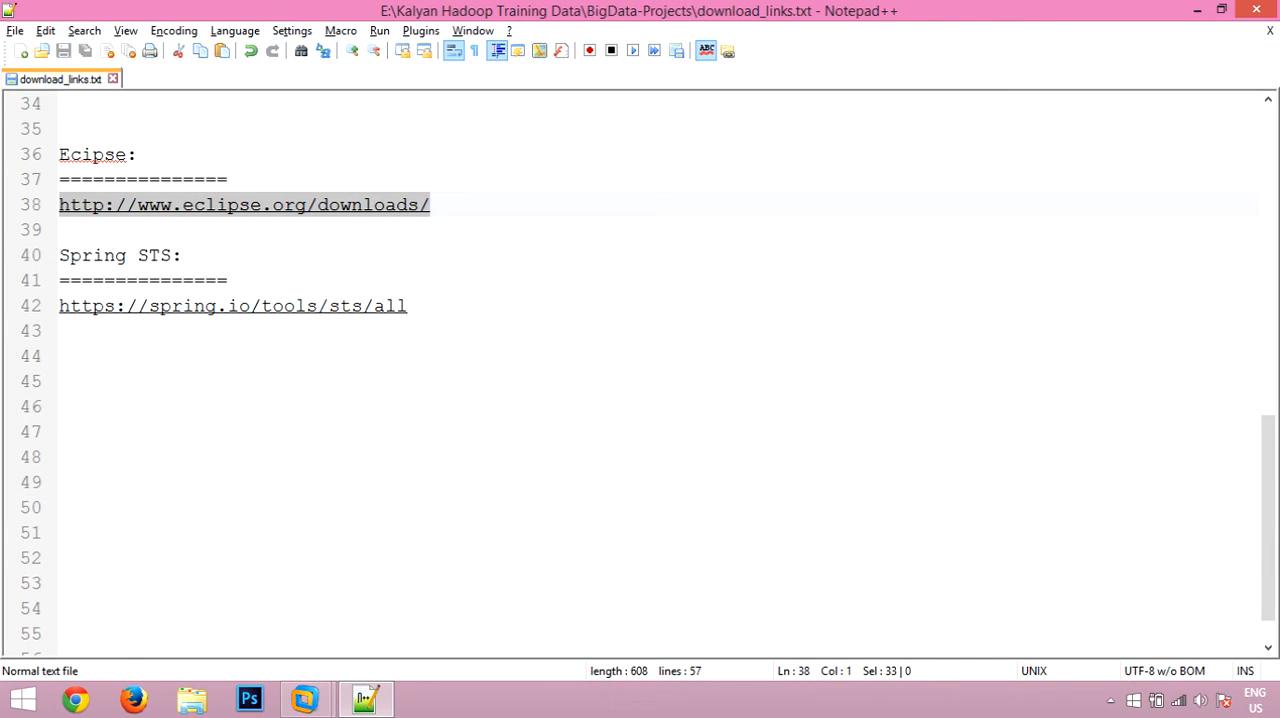
{"action": "left_click", "coordinate": [305, 699]}
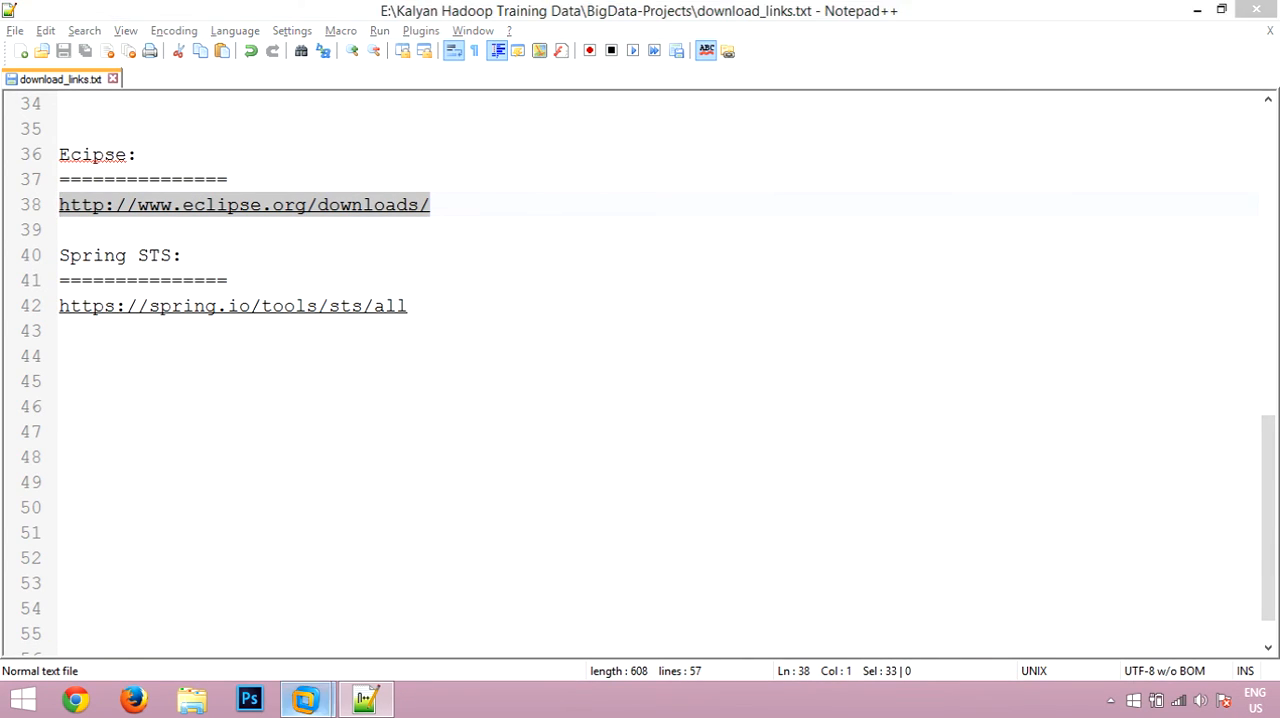
{"action": "left_click", "coordinate": [409, 585]}
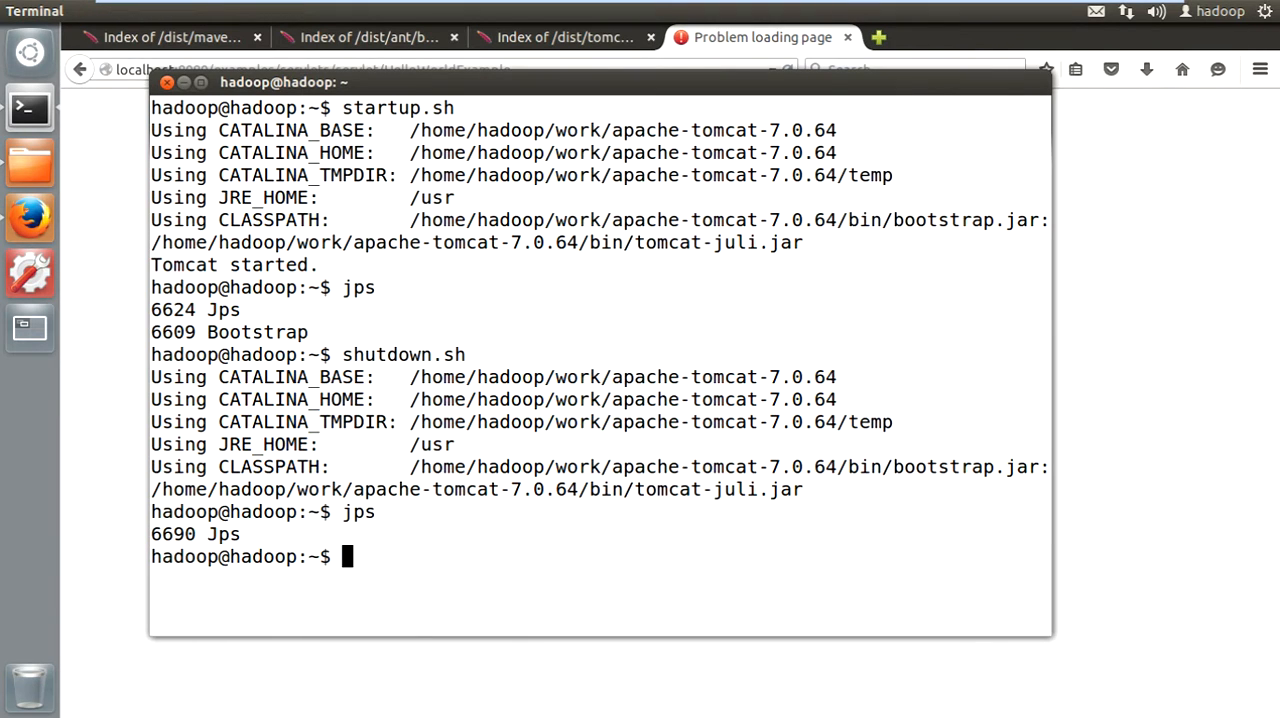
{"action": "left_click", "coordinate": [879, 38]}
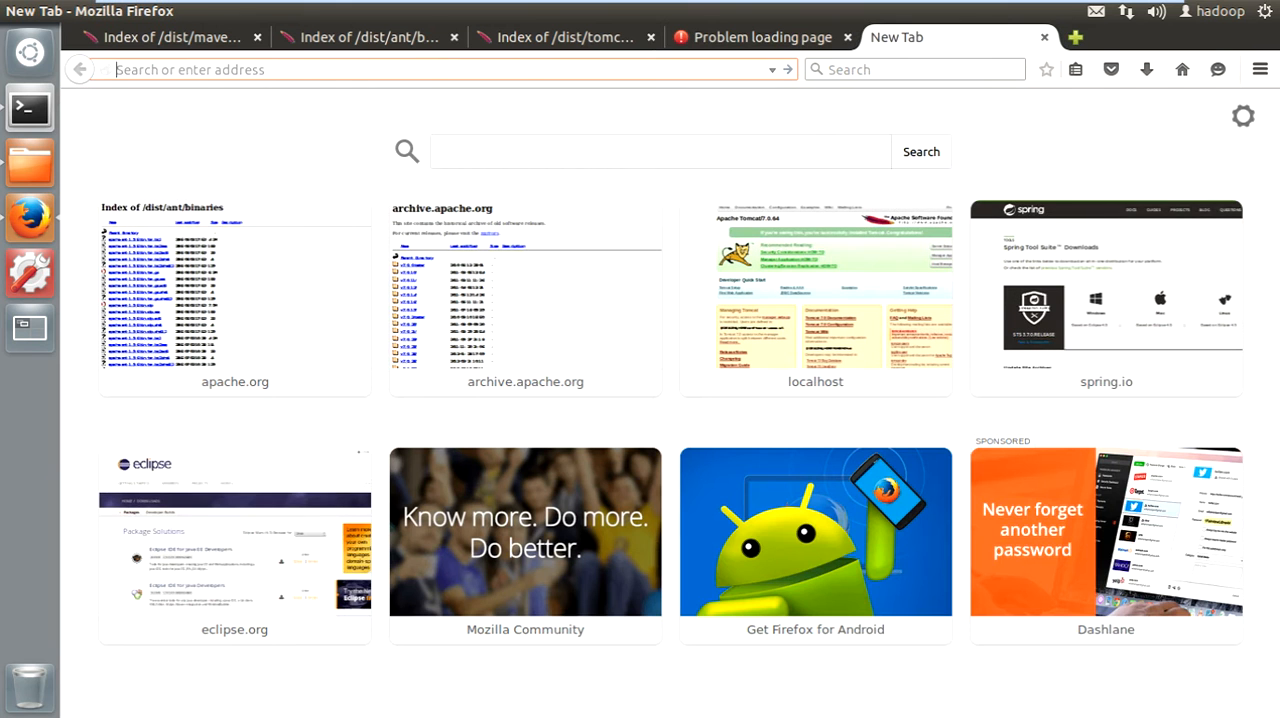
{"action": "key", "text": "ctrl+v"}
{"action": "key", "text": "Return"}
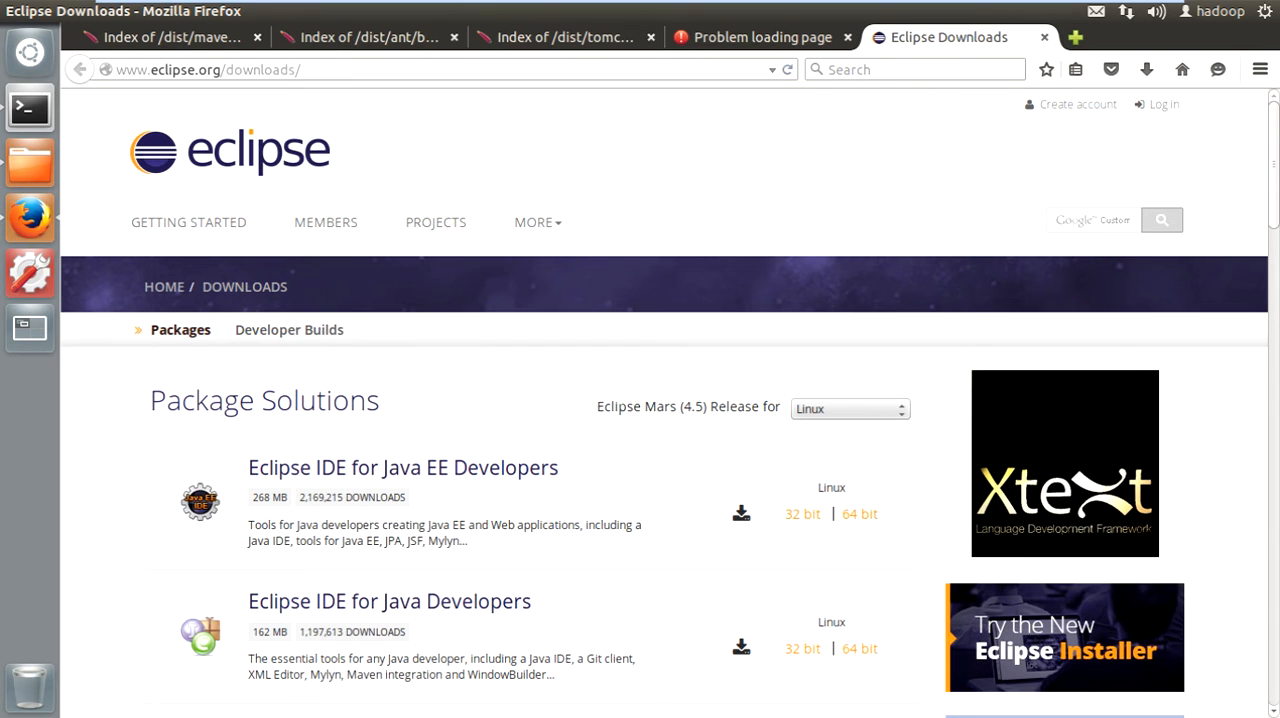
- Review the Eclipse Mars (4.5) packages and open the downloads page of the Eclipse Kepler (4.3) release
{"action": "scroll", "coordinate": [400, 254], "scroll_direction": "down", "scroll_amount": 4}
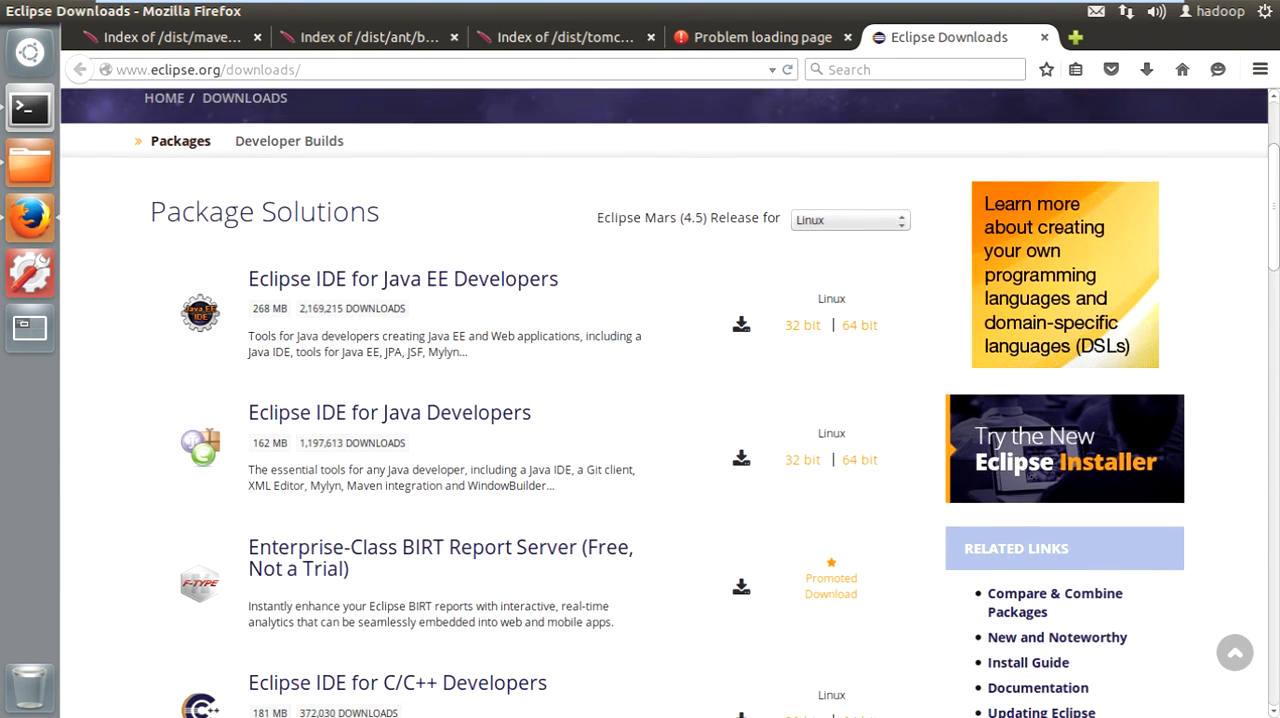
{"action": "scroll", "coordinate": [400, 254], "scroll_direction": "down", "scroll_amount": 2}
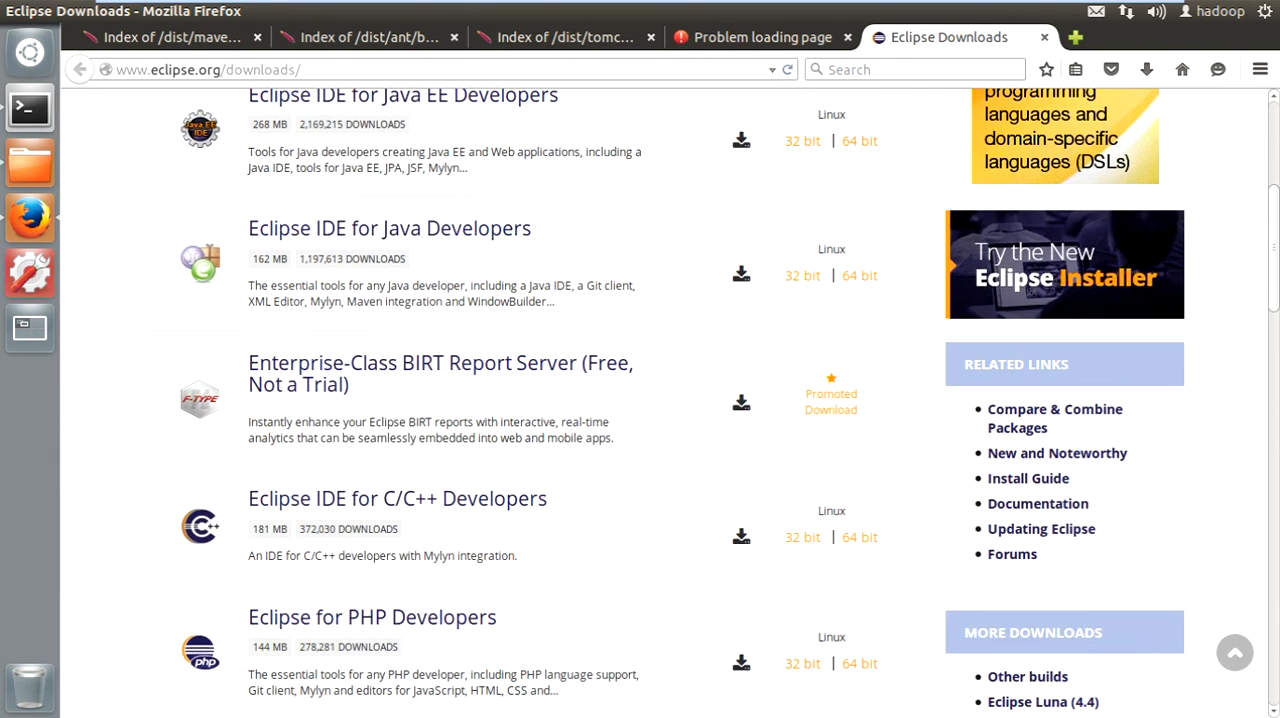
{"action": "scroll", "coordinate": [660, 400], "scroll_direction": "up", "scroll_amount": 2}
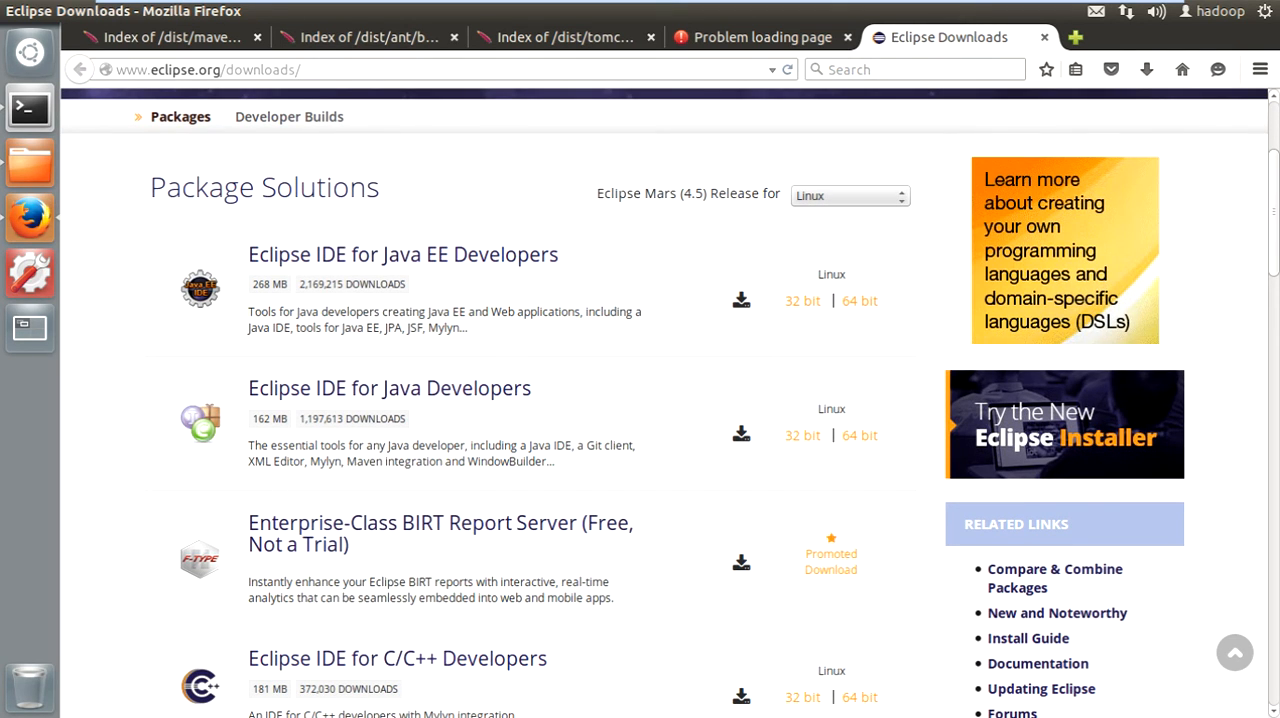
{"action": "left_click_drag", "start_coordinate": [597, 193], "coordinate": [692, 193]}
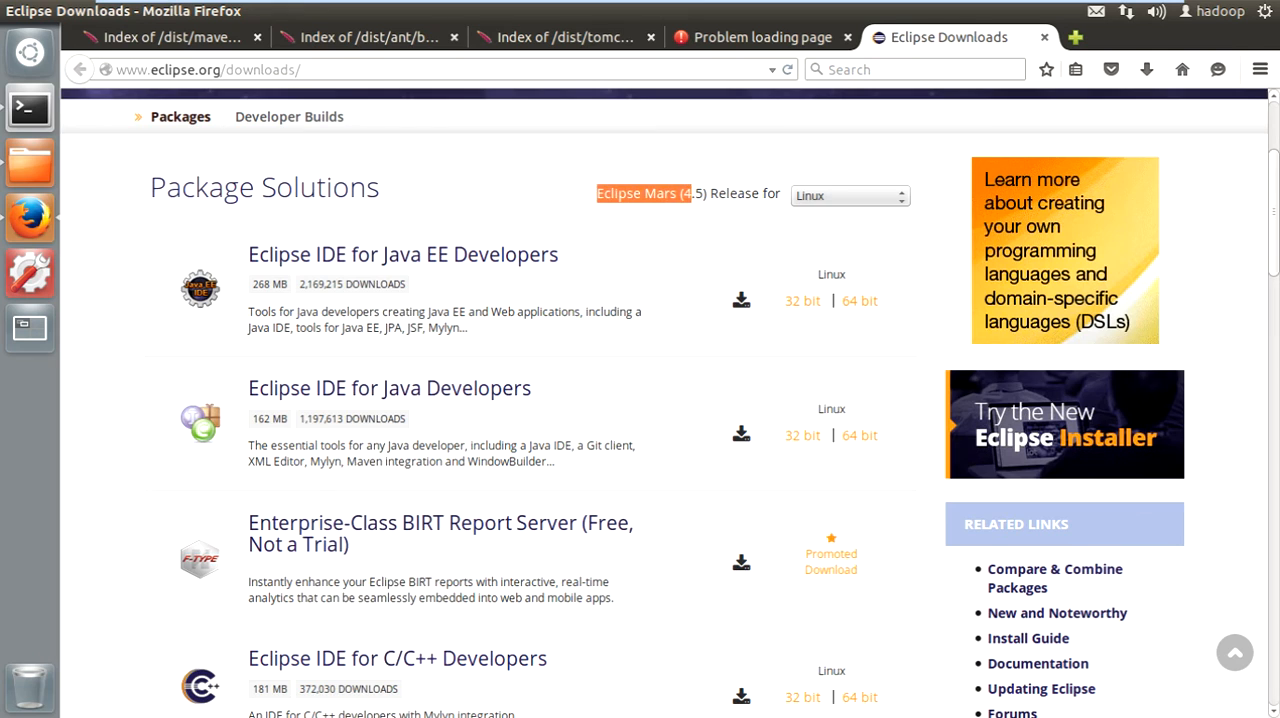
{"action": "scroll", "coordinate": [692, 193], "scroll_direction": "down", "scroll_amount": 10}
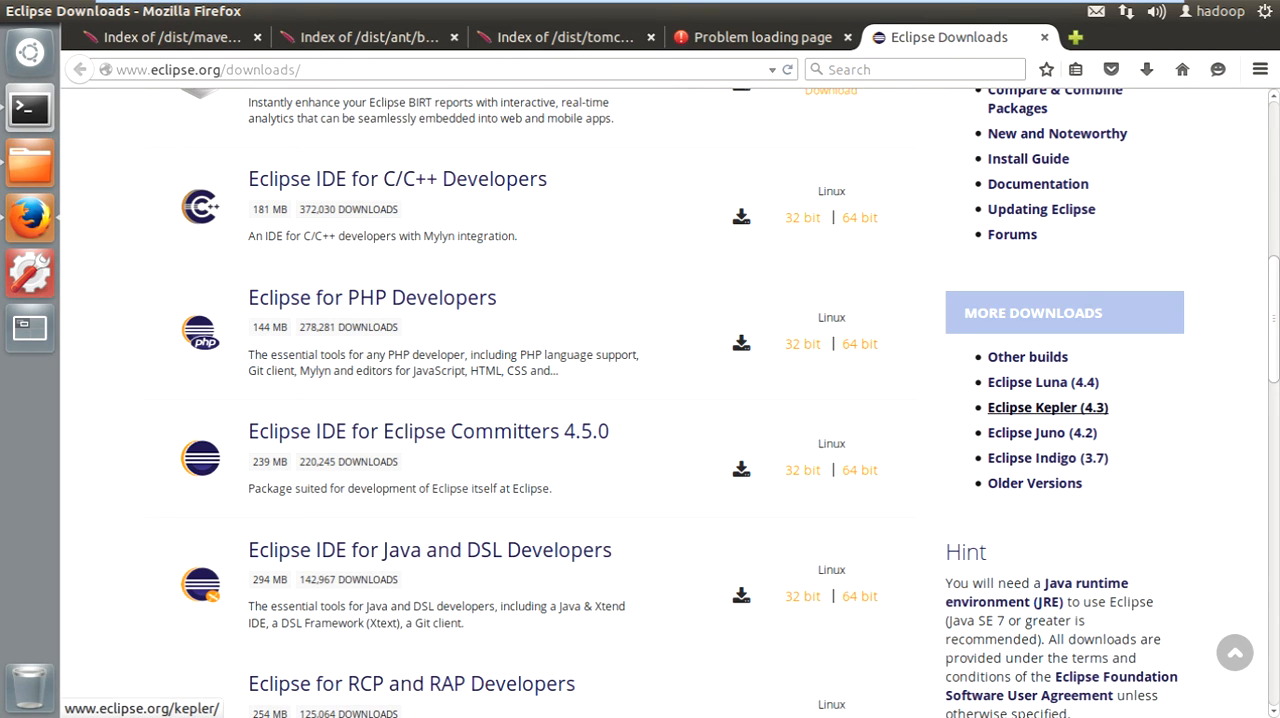
{"action": "left_click", "coordinate": [1047, 407]}
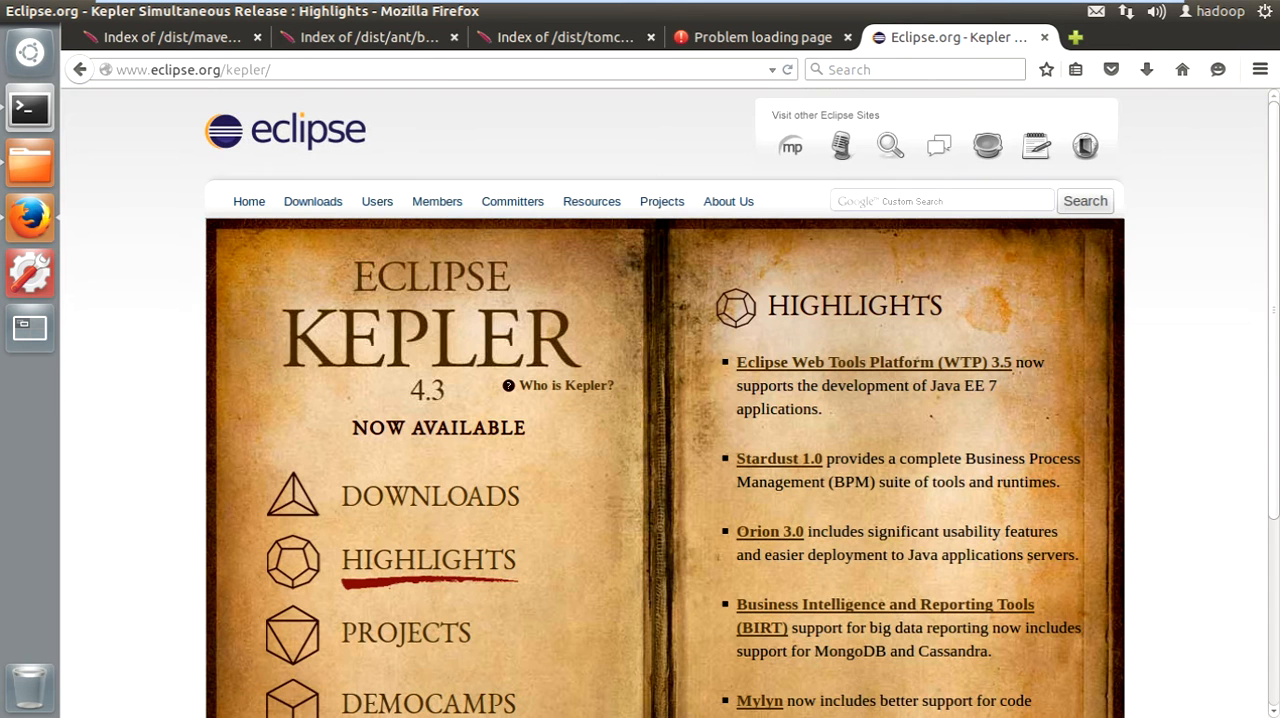
{"action": "scroll", "coordinate": [430, 340], "scroll_direction": "down", "scroll_amount": 3}
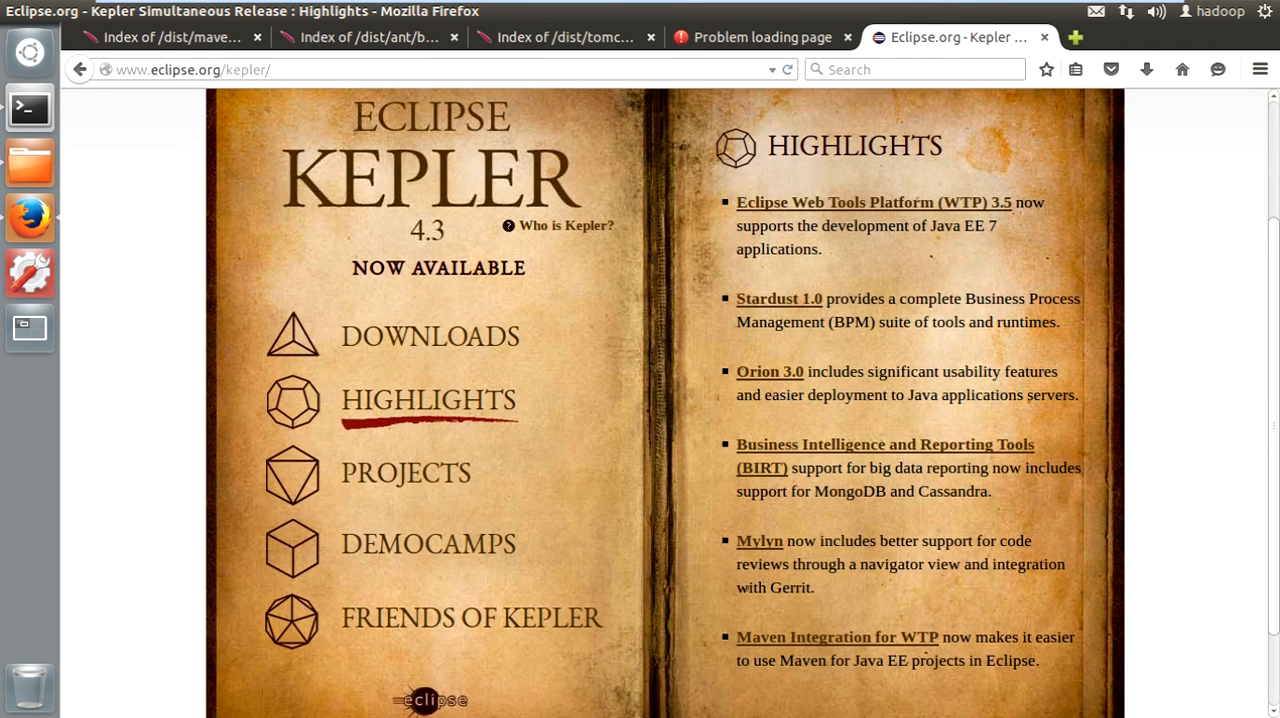
{"action": "left_click", "coordinate": [430, 340]}
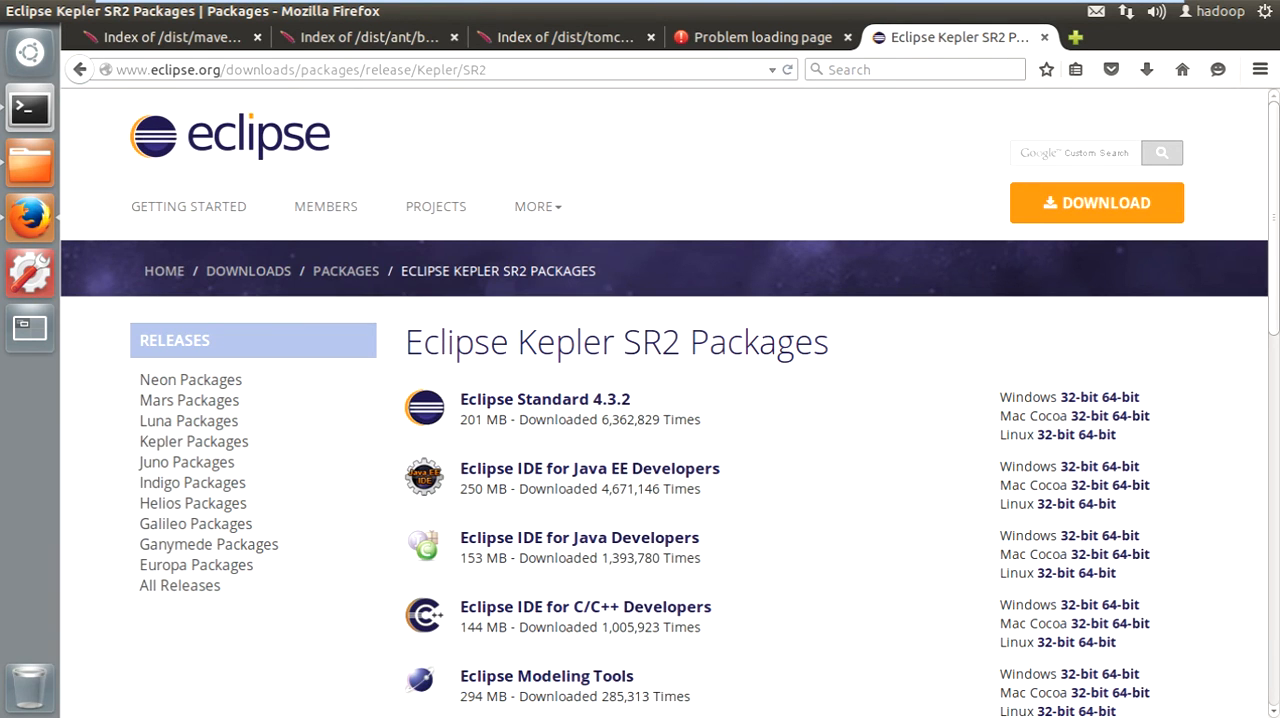
- Open the mirror selection page for the Linux 64-bit build of Kepler SR2's Eclipse IDE for Java EE Developers
{"action": "scroll", "coordinate": [669, 402], "scroll_direction": "down", "scroll_amount": 3}
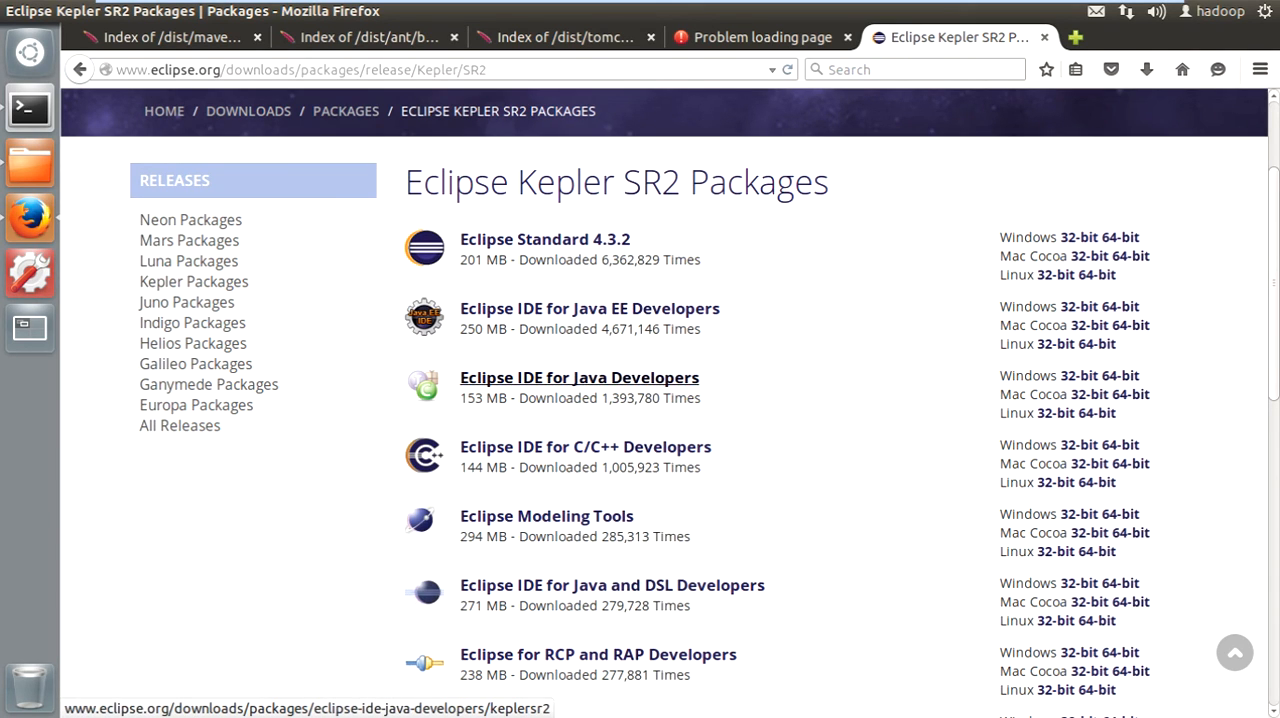
{"action": "scroll", "coordinate": [580, 377], "scroll_direction": "down", "scroll_amount": 5}
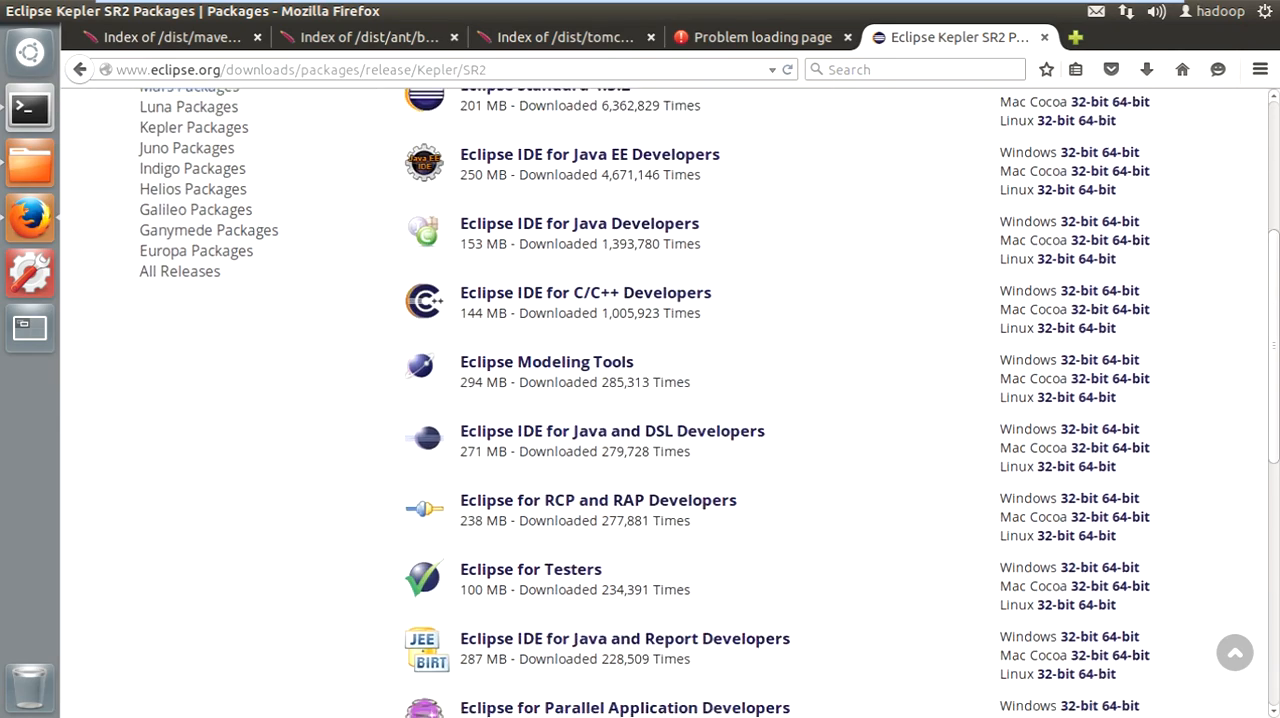
{"action": "scroll", "coordinate": [580, 377], "scroll_direction": "down", "scroll_amount": 4}
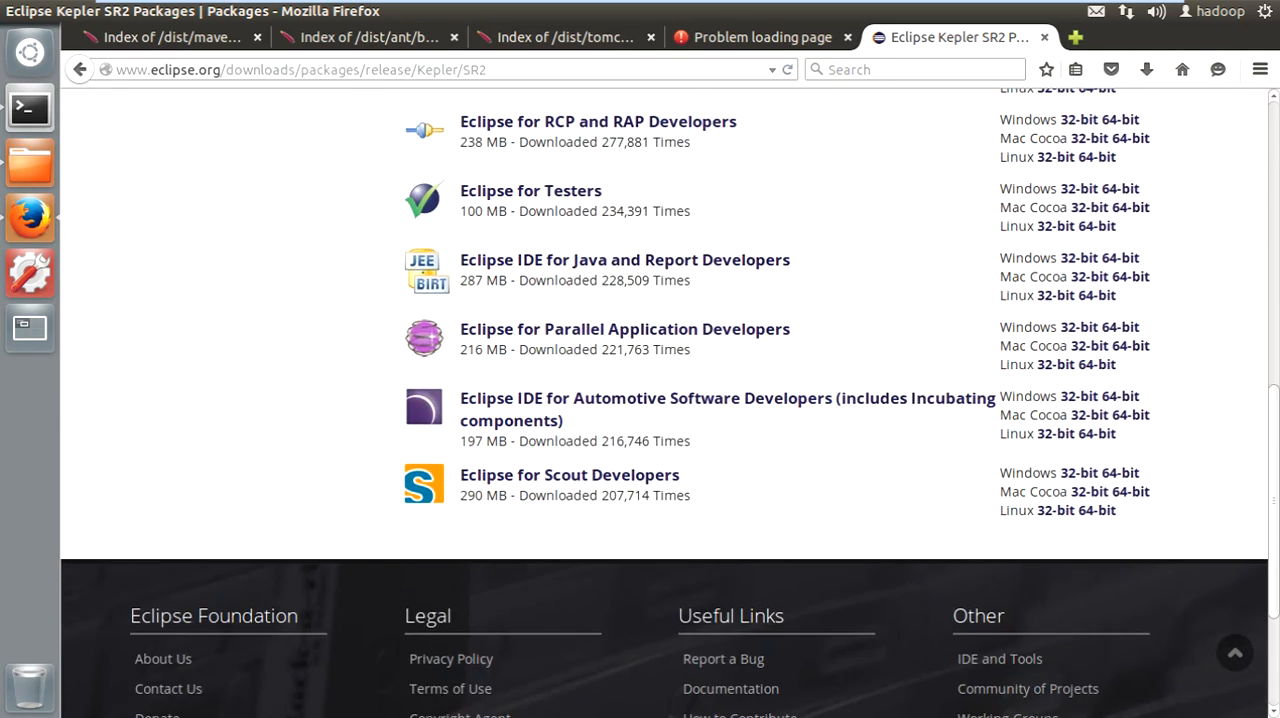
{"action": "scroll", "coordinate": [580, 425], "scroll_direction": "up", "scroll_amount": 6}
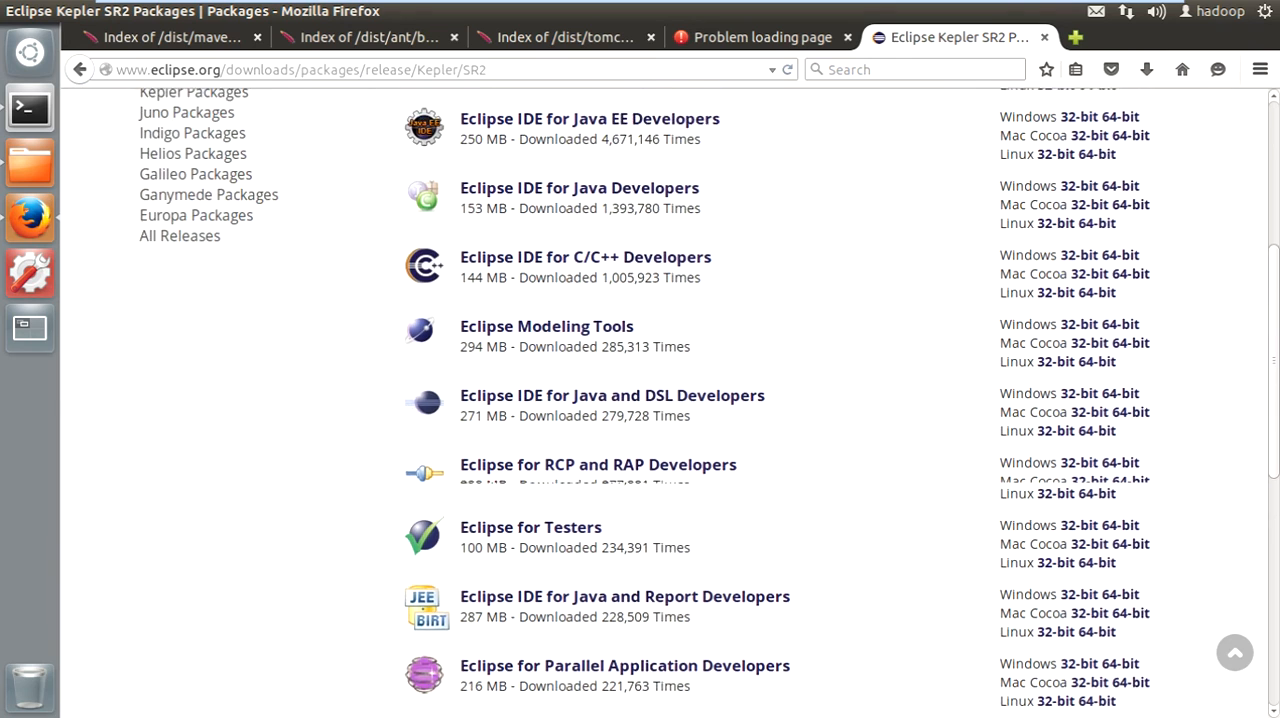
{"action": "scroll", "coordinate": [580, 425], "scroll_direction": "up", "scroll_amount": 2}
{"action": "left_click_drag", "start_coordinate": [719, 256], "coordinate": [460, 256]}
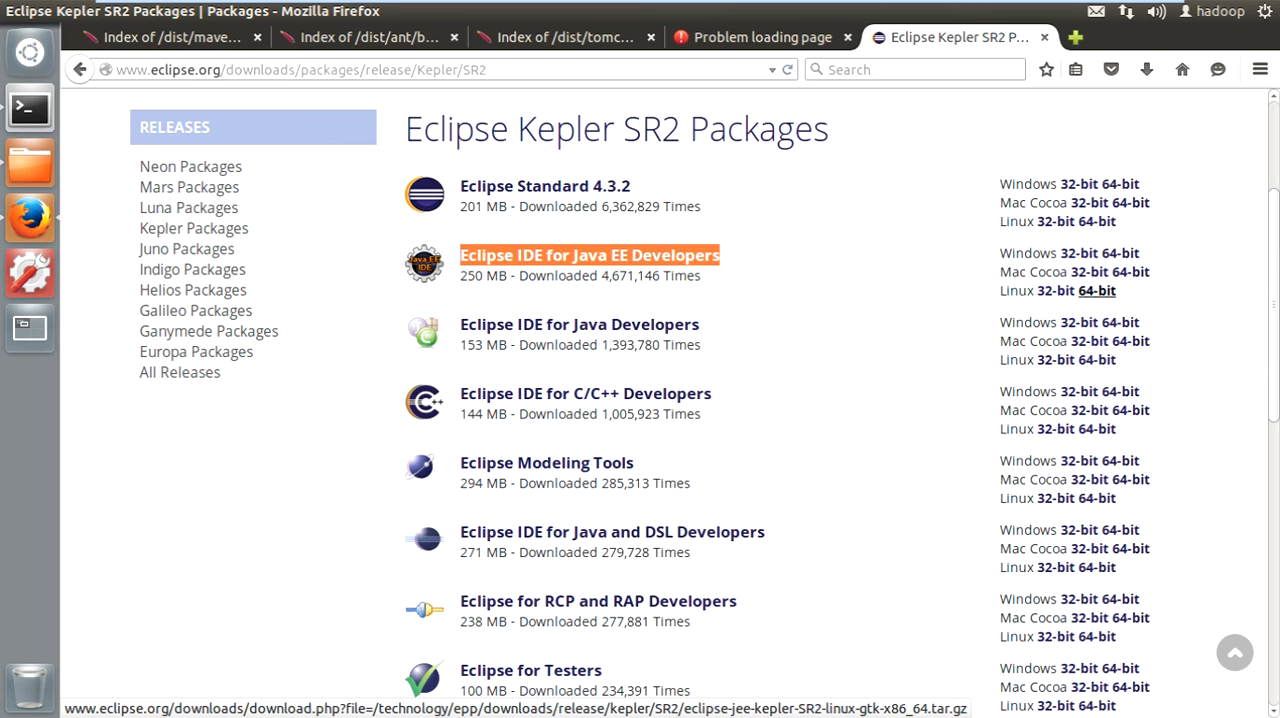
{"action": "left_click", "coordinate": [1096, 290]}
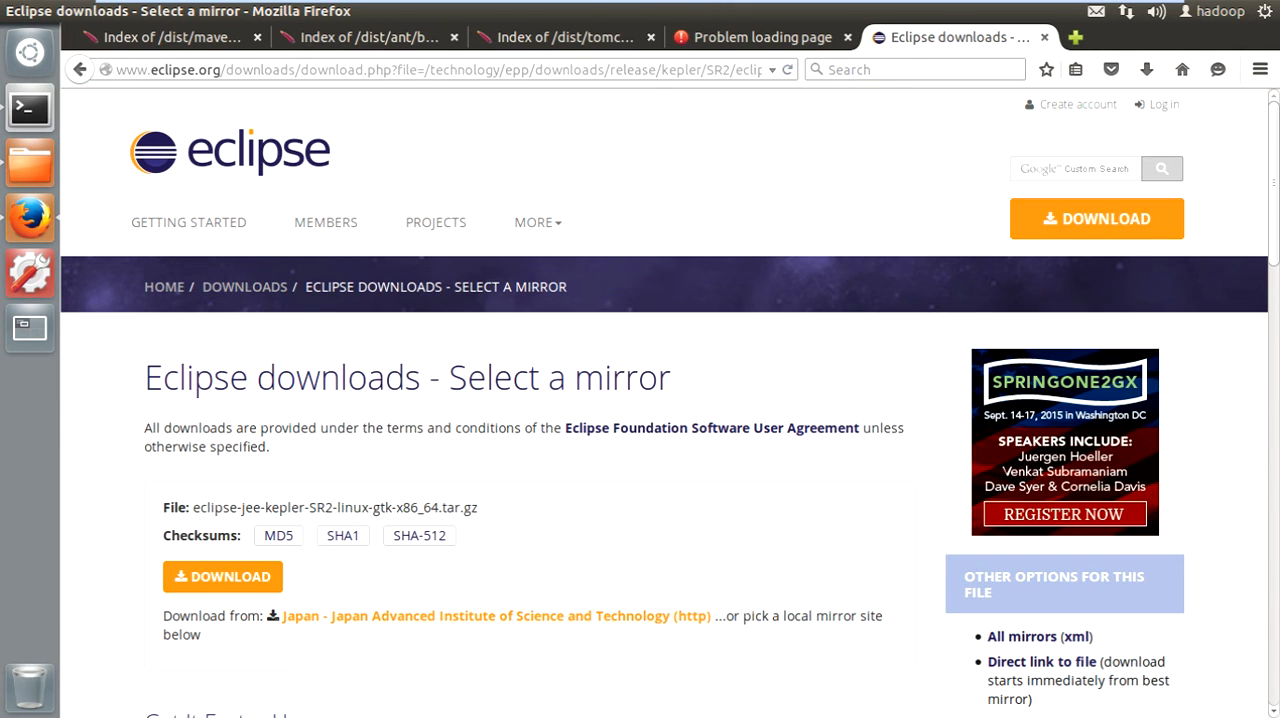
{"action": "scroll", "coordinate": [222, 363], "scroll_direction": "down", "scroll_amount": 4}
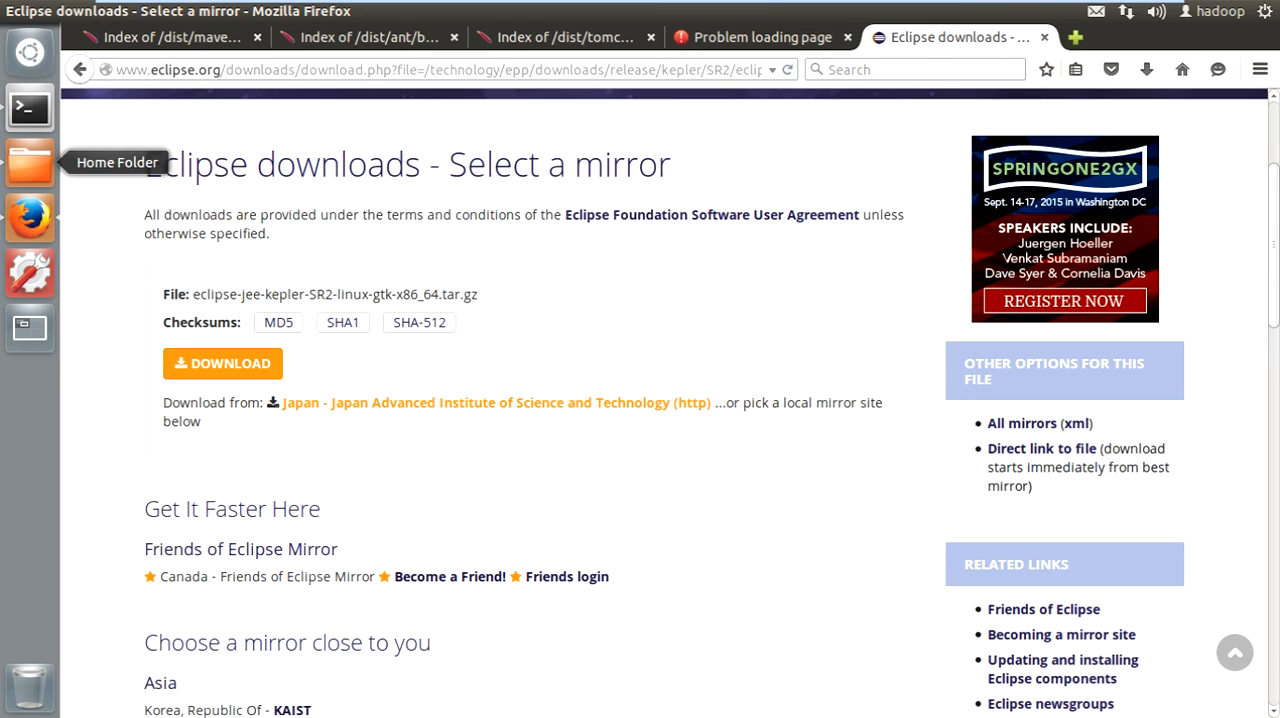
- Switch to the file manager and copy eclipse-jee-kepler-SR1-linux-gtk-x86_64.tar.gz from the Downloads folder into the work folder
{"action": "left_click", "coordinate": [30, 162]}
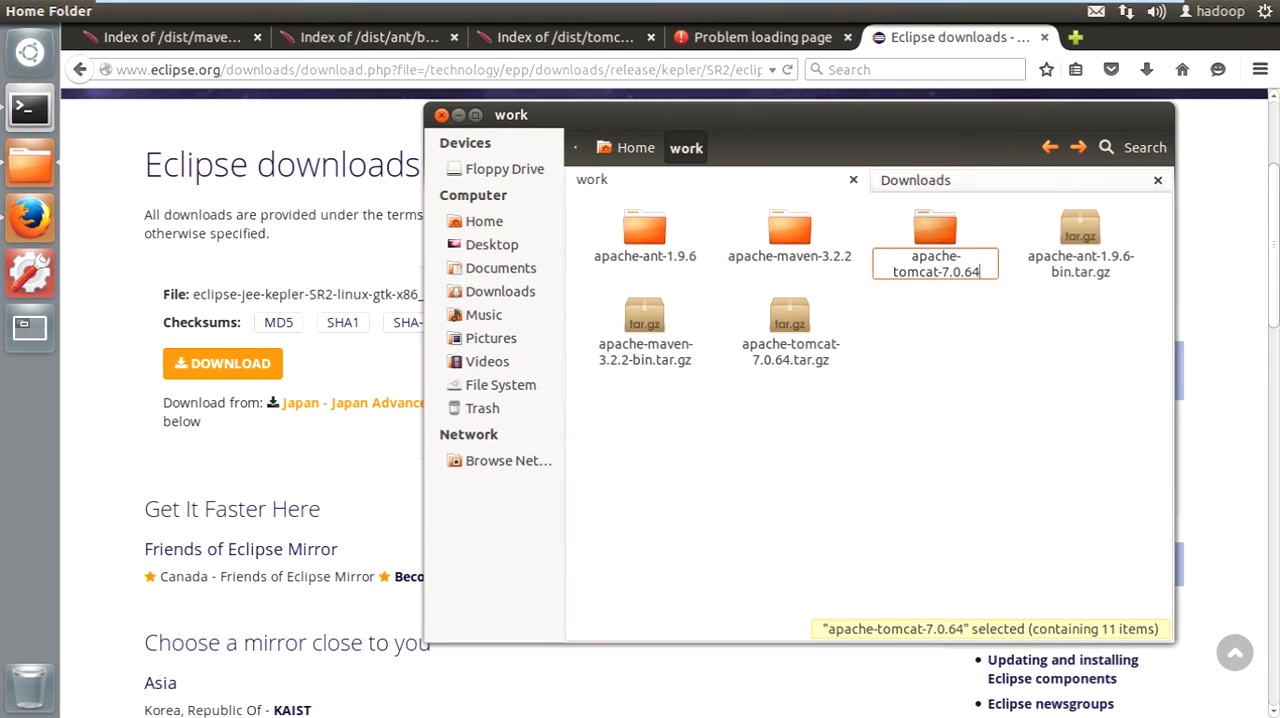
{"action": "left_click", "coordinate": [915, 180]}
{"action": "left_click", "coordinate": [1080, 240]}
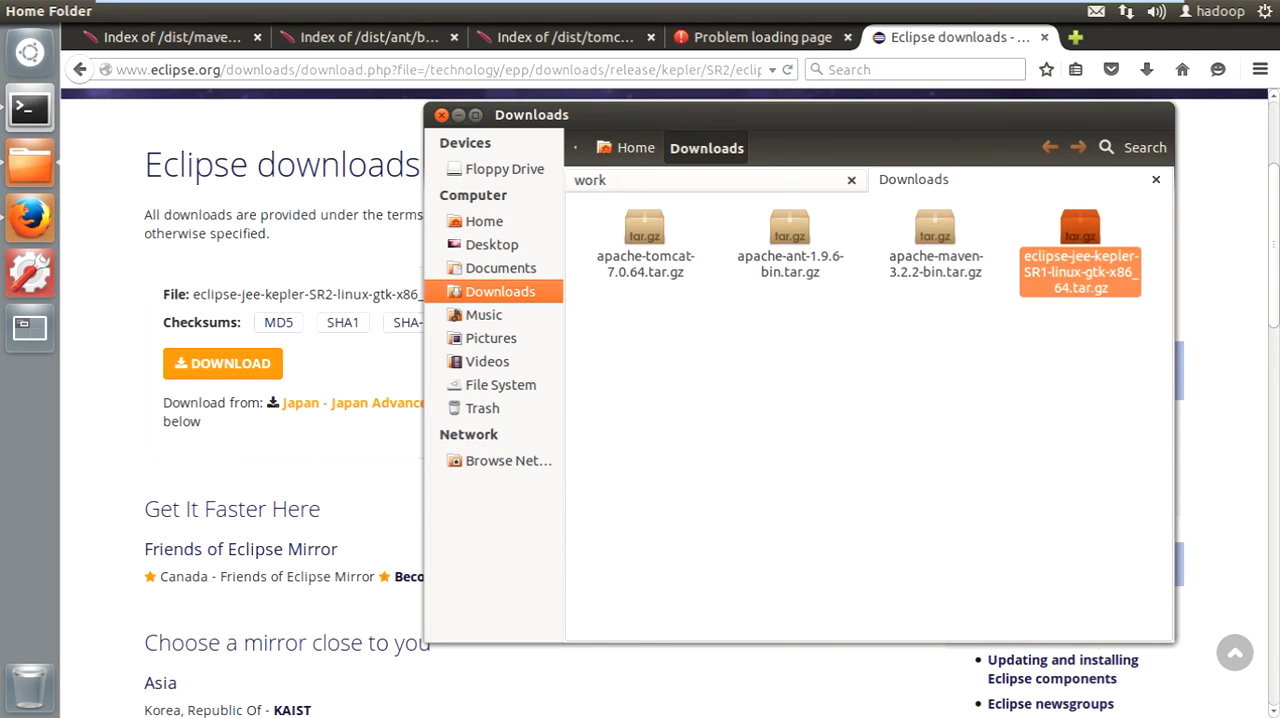
{"action": "left_click", "coordinate": [714, 181]}
{"action": "left_click", "coordinate": [868, 470]}
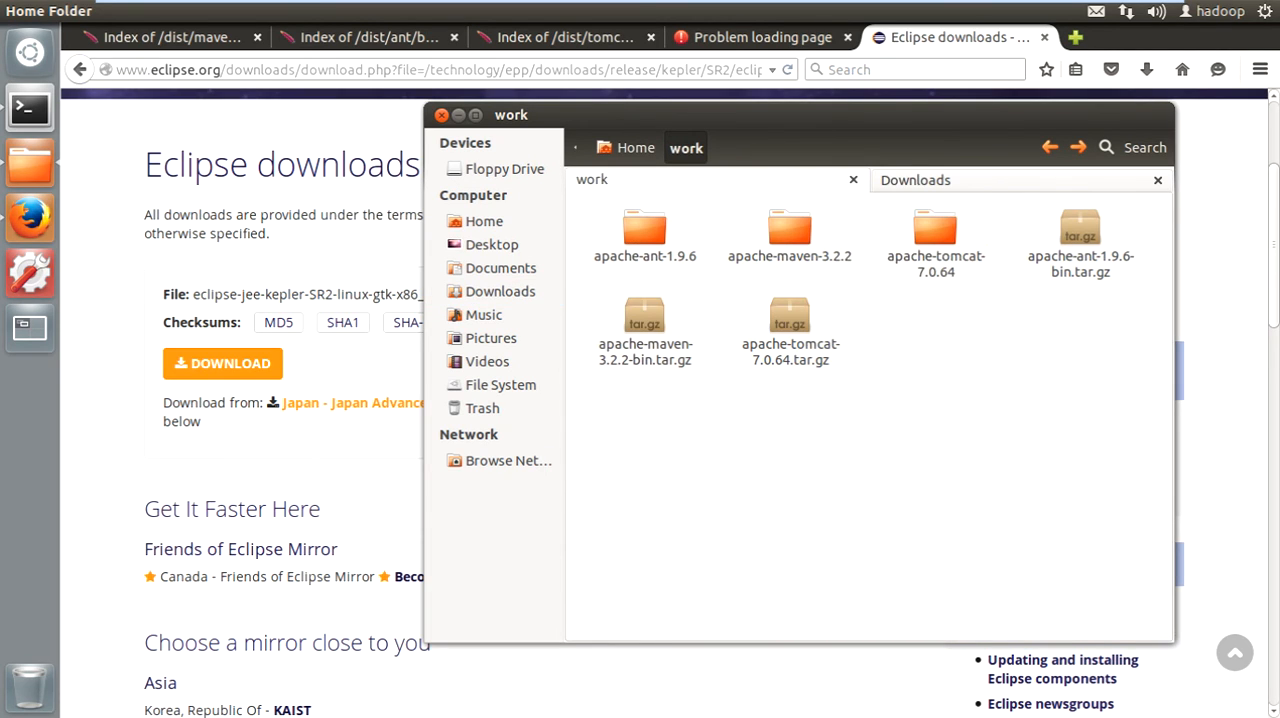
{"action": "key", "text": "ctrl+v"}
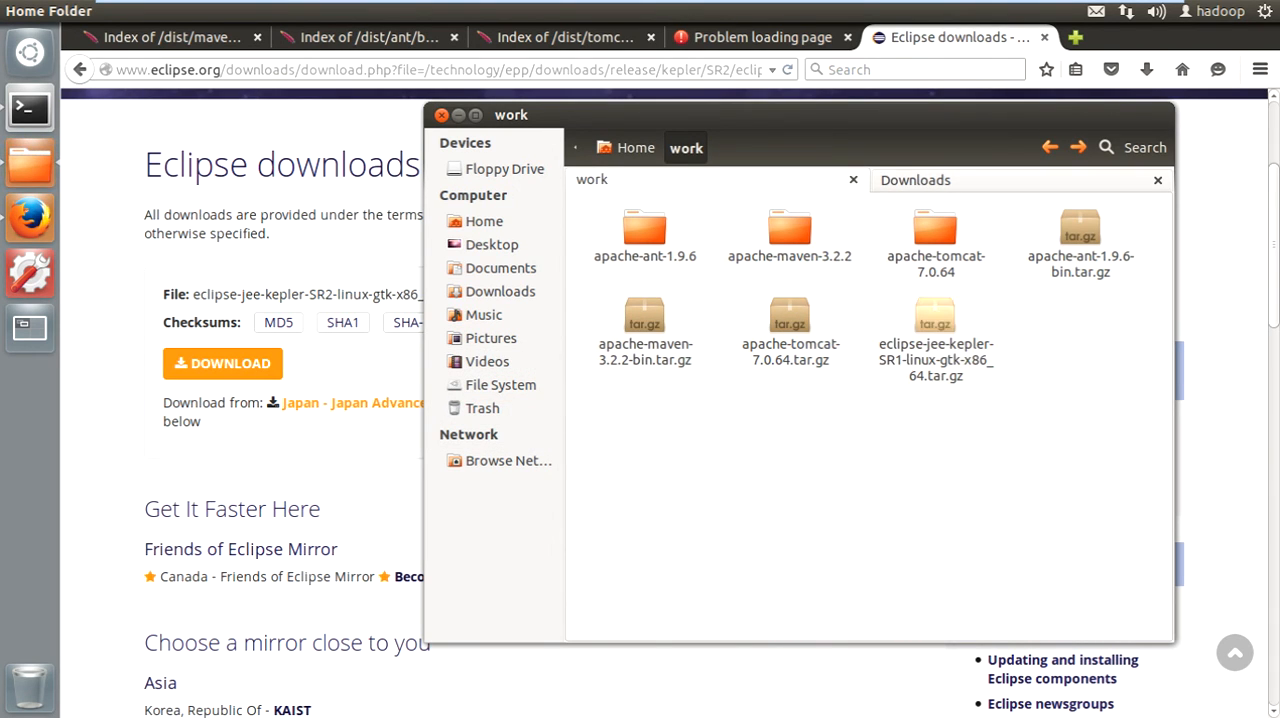
- Extract the eclipse-jee-kepler-SR1-linux-gtk-x86_64.tar.gz archive inside the work folder
{"action": "right_click", "coordinate": [937, 340]}
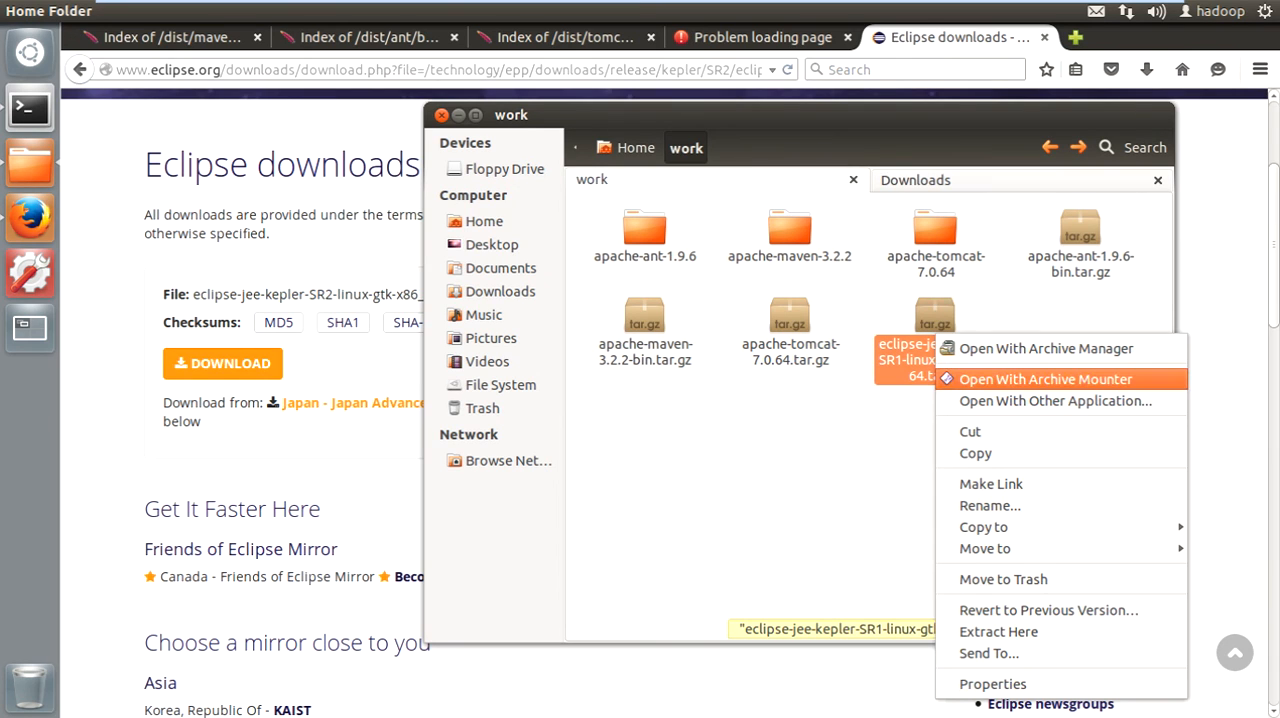
{"action": "left_click", "coordinate": [998, 631]}
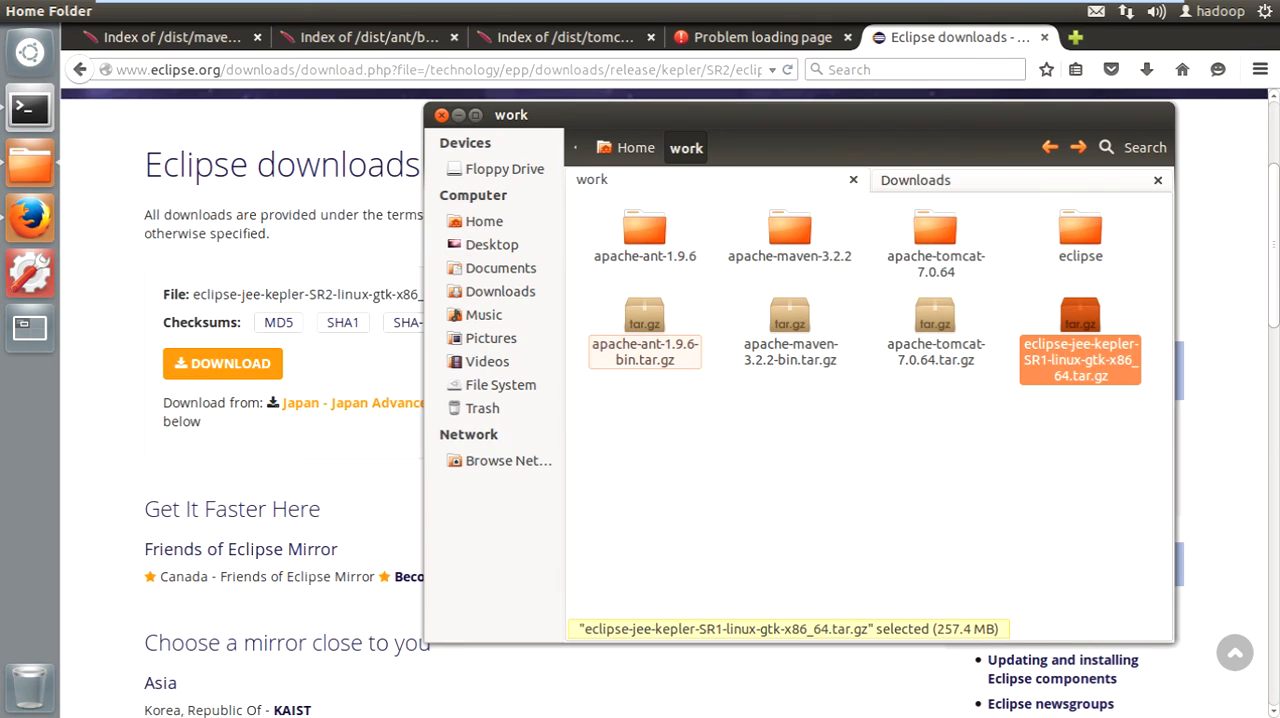
{"action": "left_click", "coordinate": [1080, 450]}
{"action": "left_click", "coordinate": [1080, 230]}
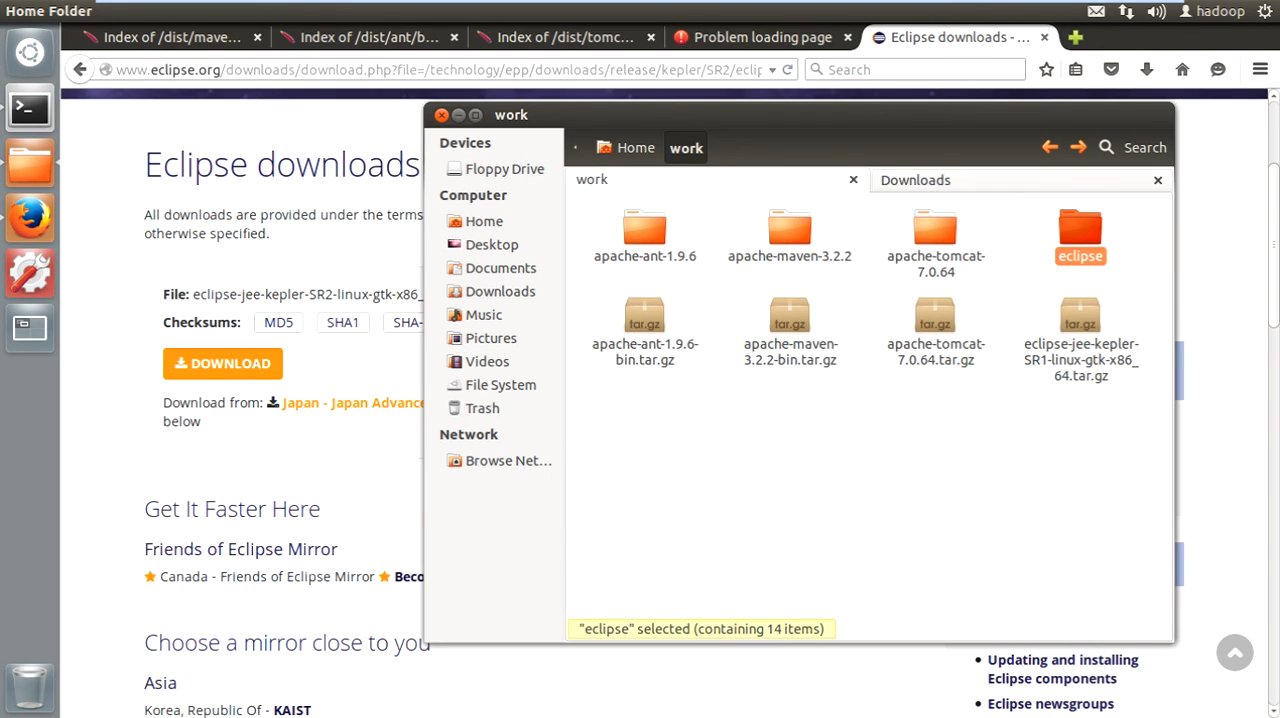
{"action": "left_click", "coordinate": [1080, 440]}
- Open the extracted eclipse folder and locate the eclipse launcher and the eclipse.ini file
{"action": "double_click", "coordinate": [1080, 230]}
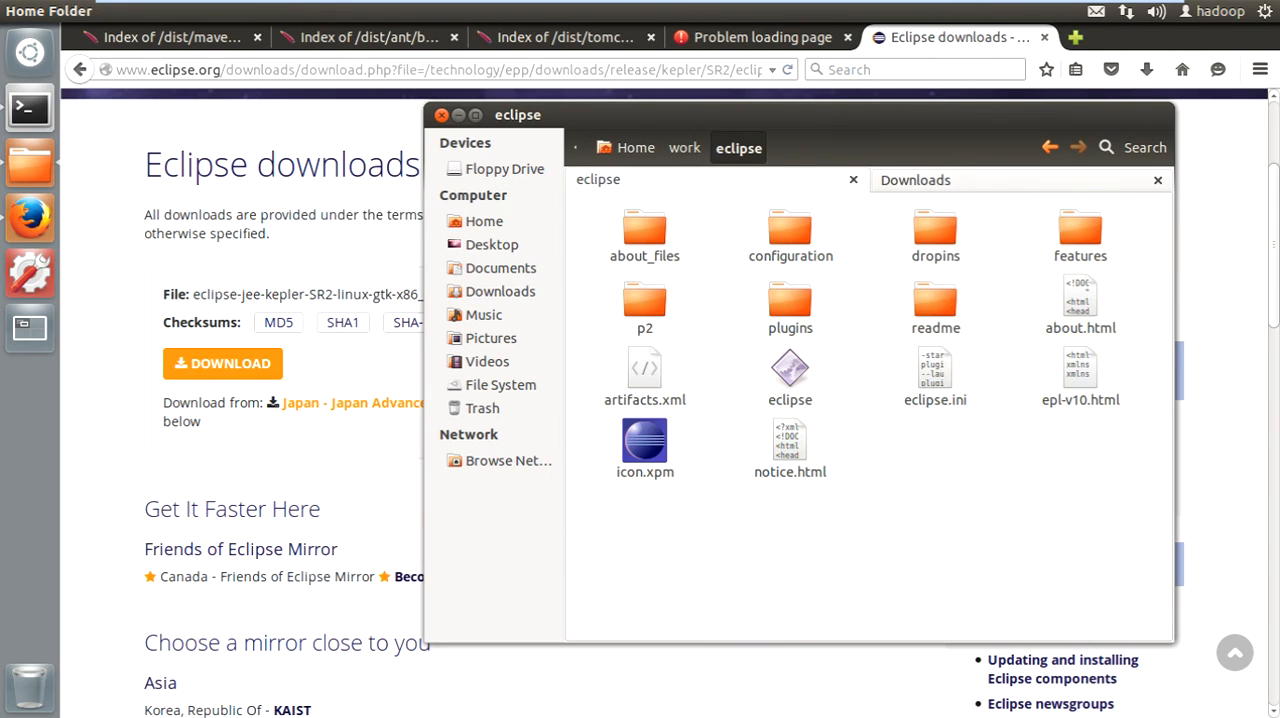
{"action": "left_click", "coordinate": [790, 370]}
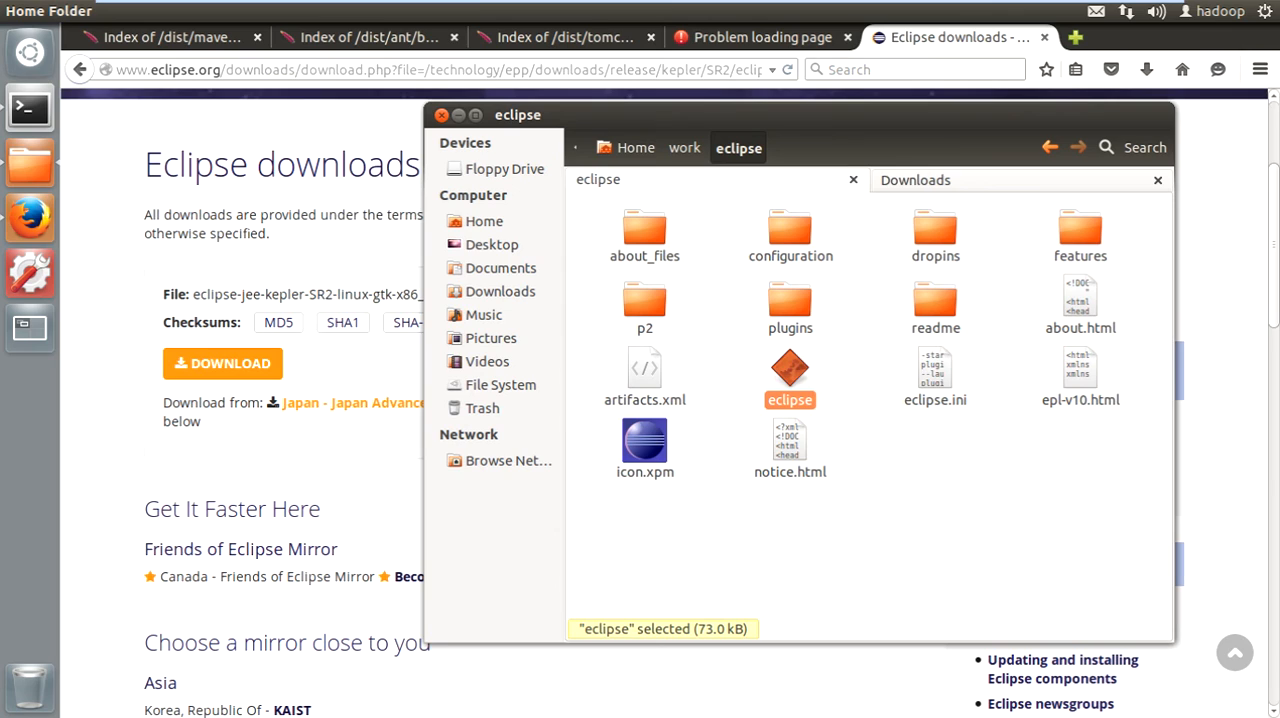
{"action": "left_click", "coordinate": [935, 370]}
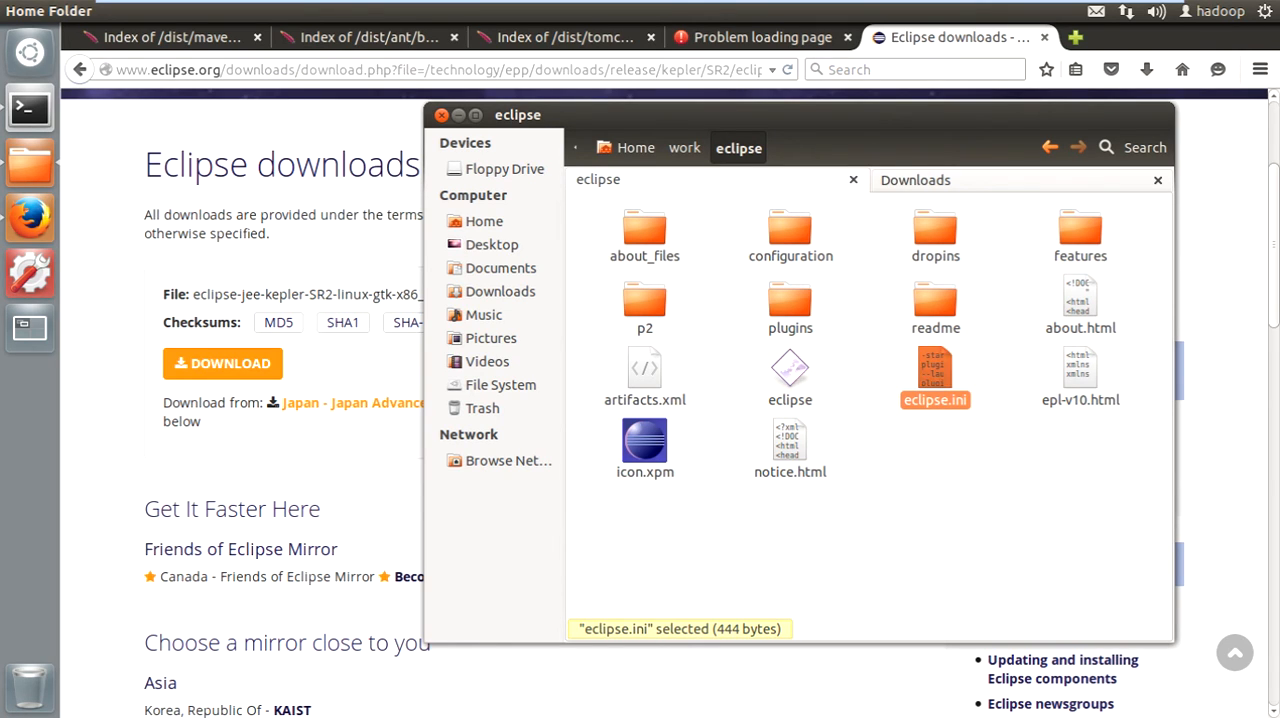
- Launch Eclipse from the extracted eclipse folder and accept /home/hadoop/workspace as the workspace for this session
{"action": "left_click", "coordinate": [790, 370]}
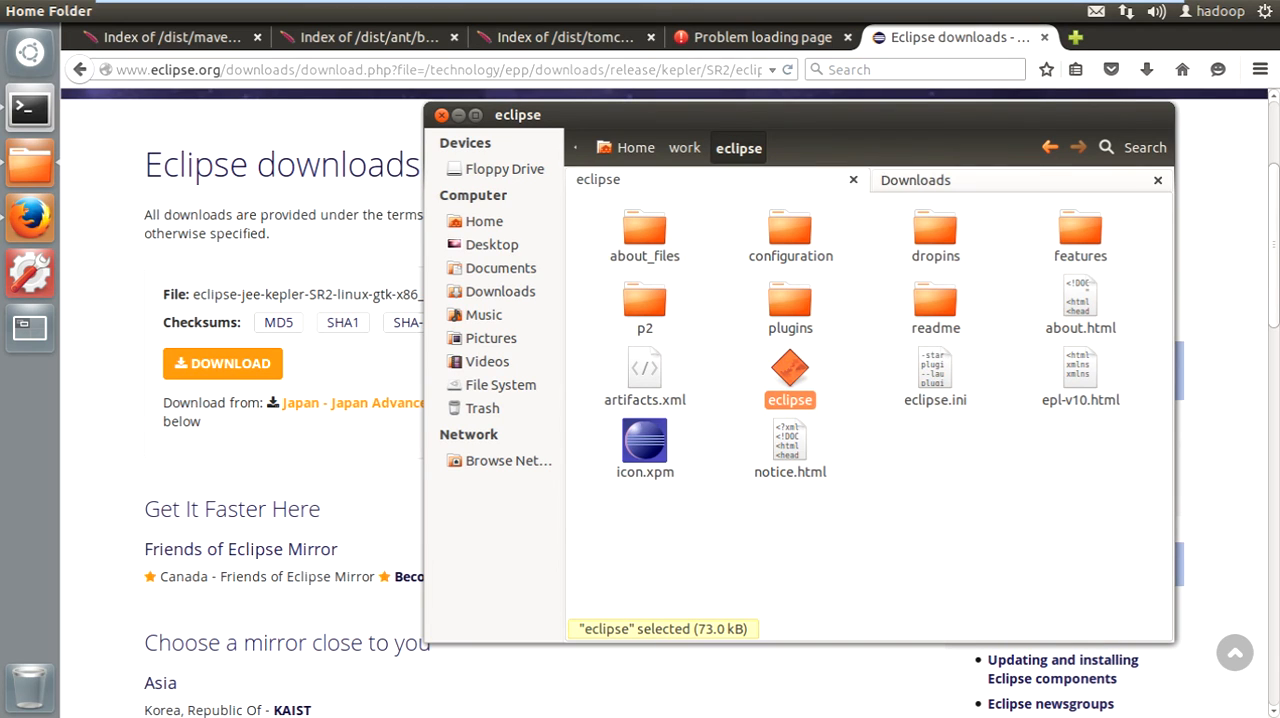
{"action": "right_click", "coordinate": [792, 369]}
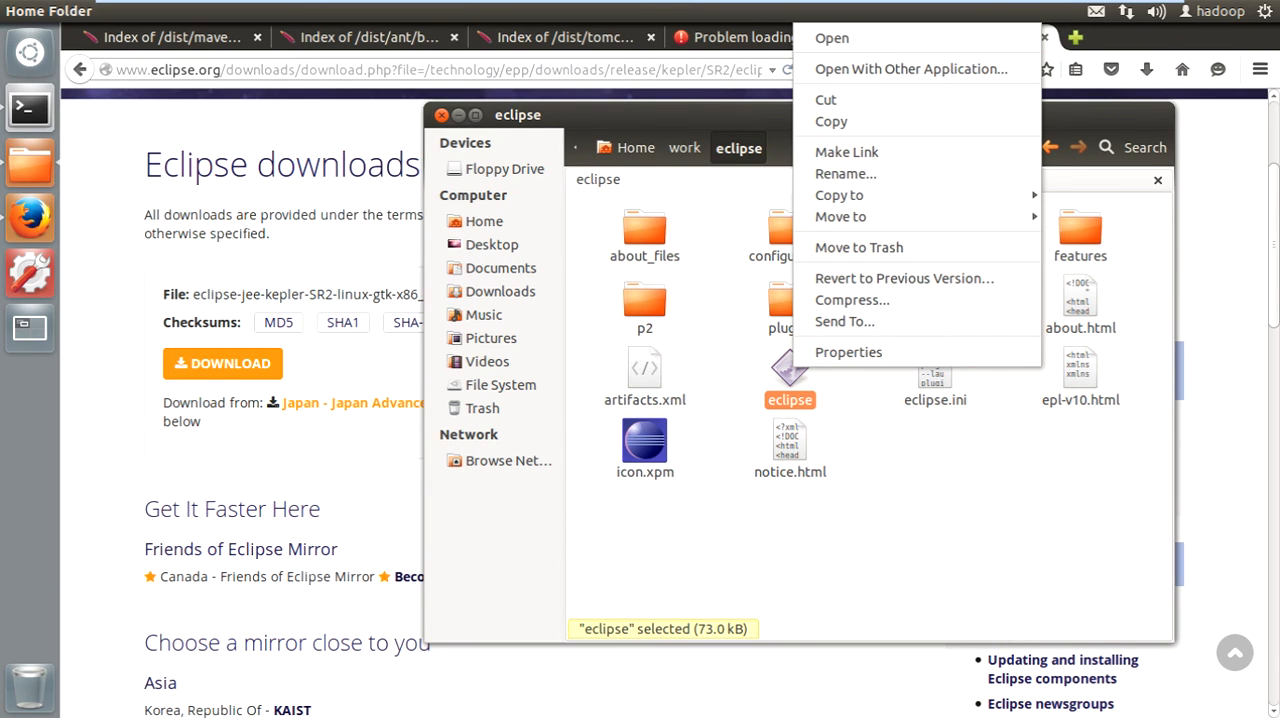
{"action": "left_click", "coordinate": [832, 38]}
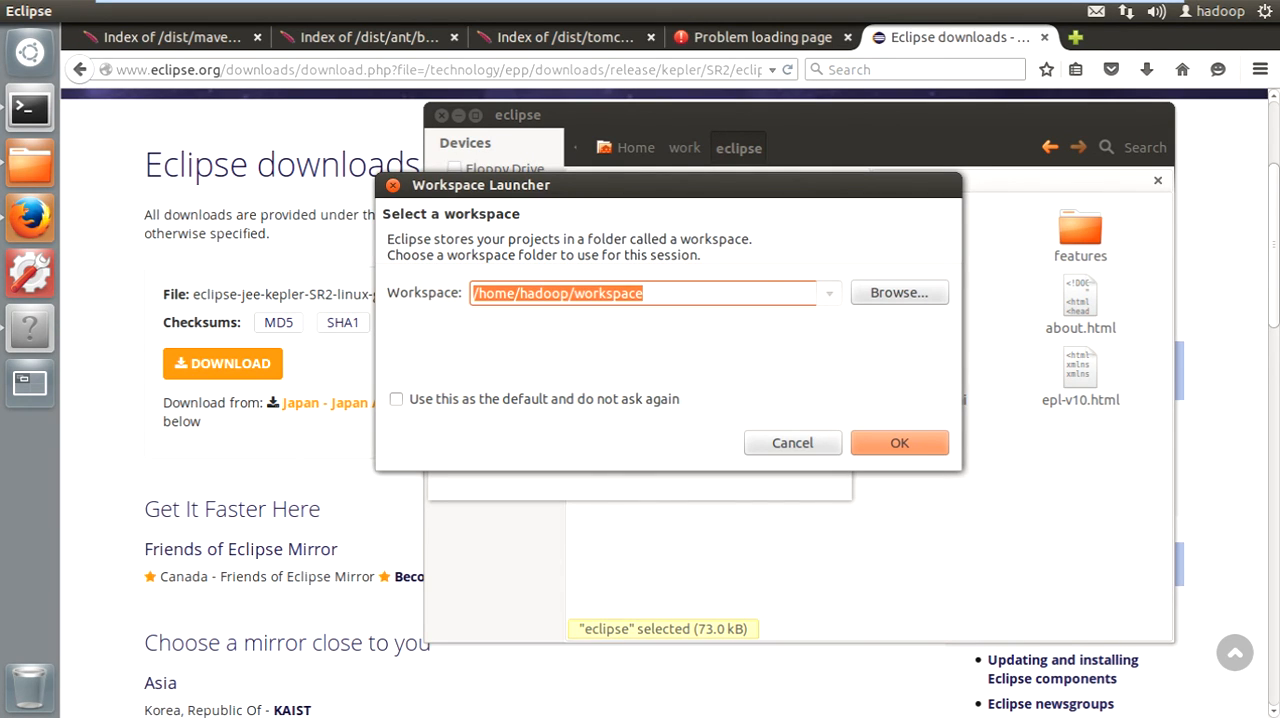
{"action": "double_click", "coordinate": [497, 293]}
{"action": "double_click", "coordinate": [544, 293]}
{"action": "double_click", "coordinate": [608, 293]}
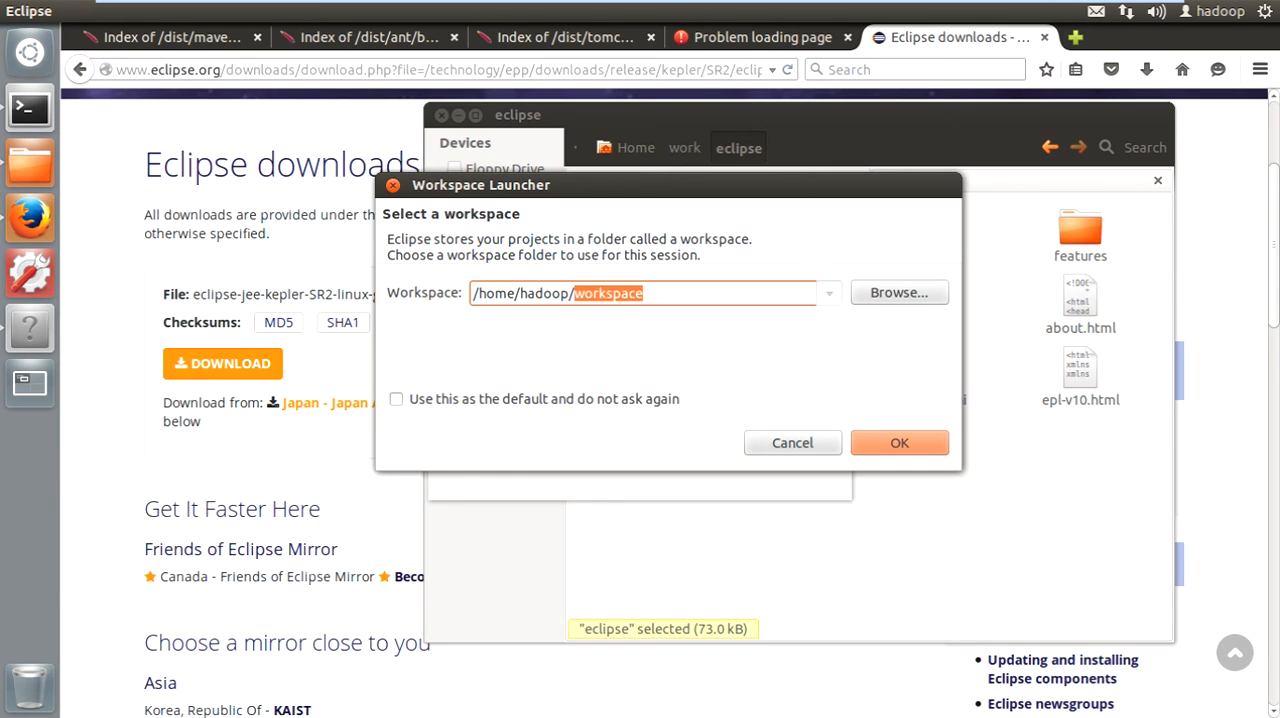
{"action": "key", "text": "Return"}
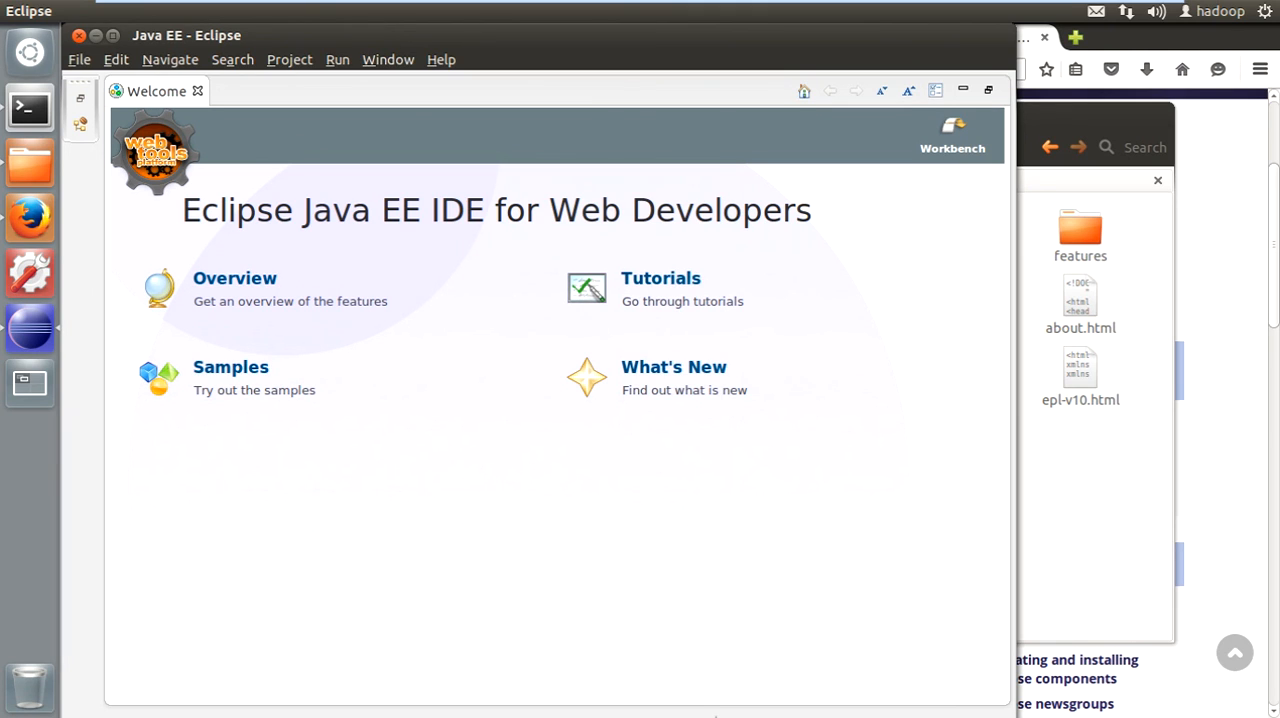
- Maximize the Eclipse window and close the Welcome page to show the Java EE workbench
{"action": "left_click", "coordinate": [113, 36]}
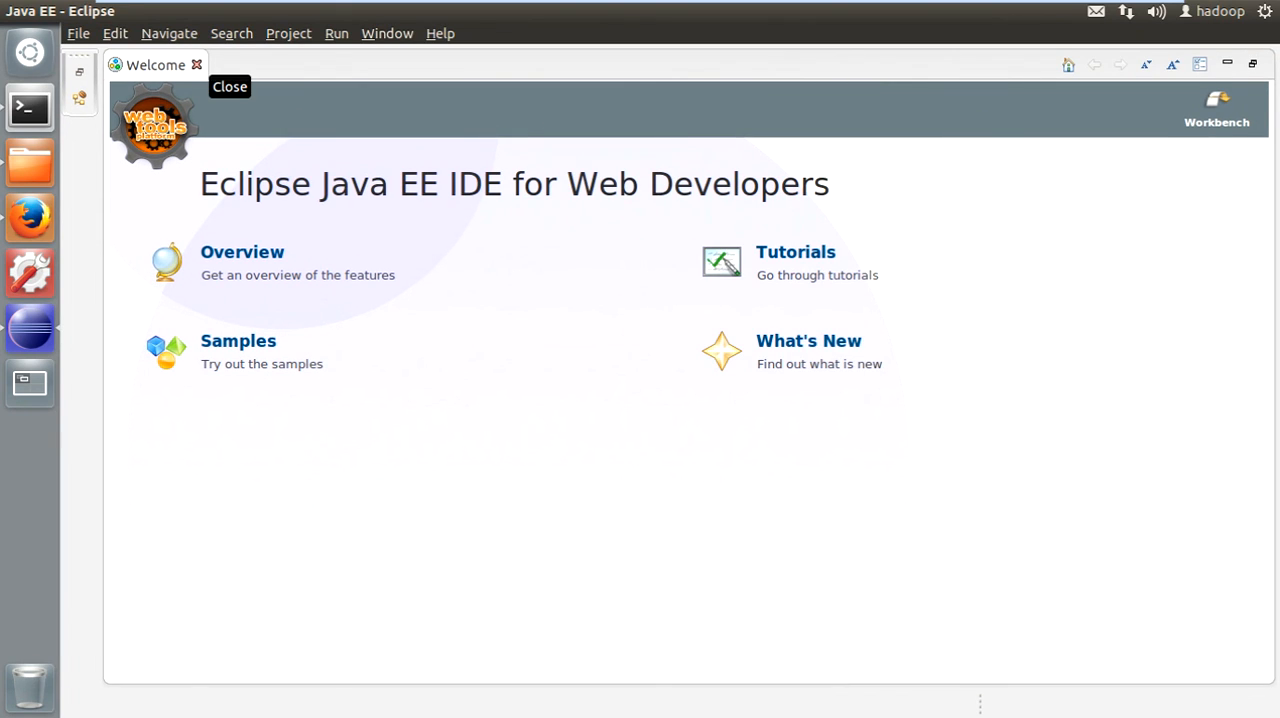
{"action": "left_click", "coordinate": [197, 64]}
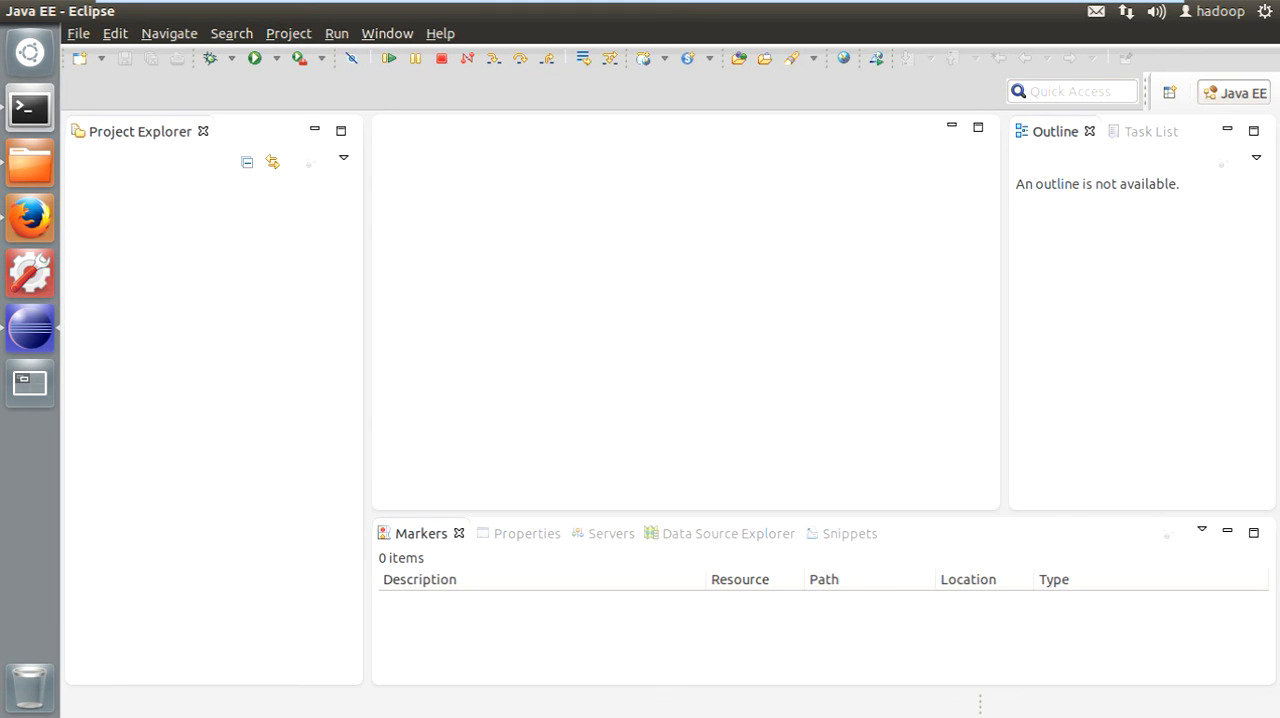
- Examine the available perspectives, from Database Development and Java EE through to Web and XML, without opening a new one
{"action": "left_click", "coordinate": [1169, 92]}
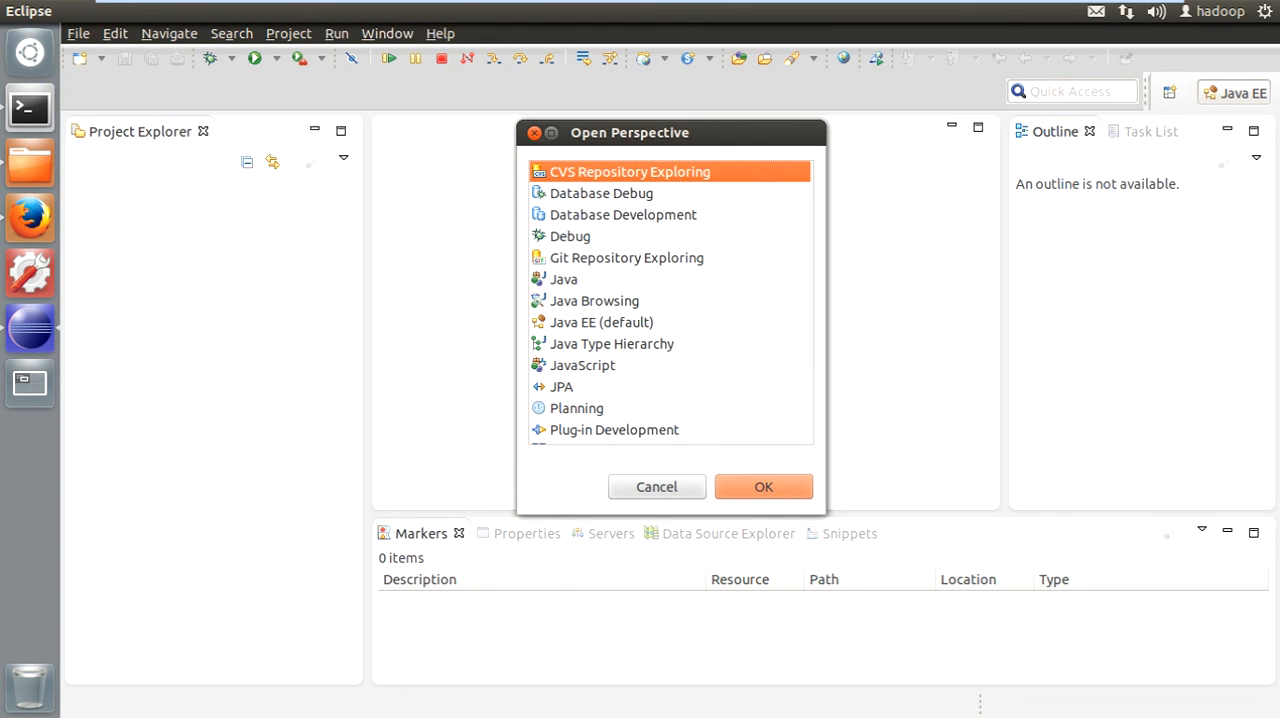
{"action": "left_click", "coordinate": [623, 215]}
{"action": "key", "text": "Down"}
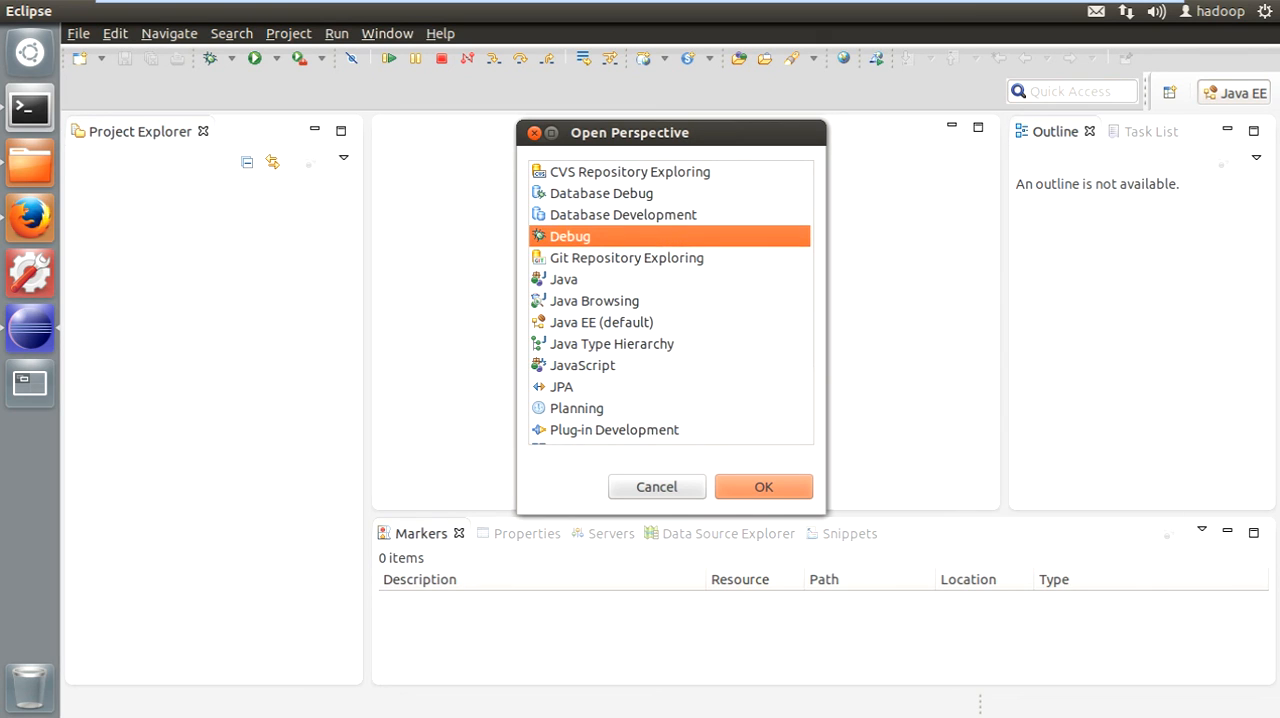
{"action": "key", "text": "Down"}
{"action": "key", "text": "Down"}
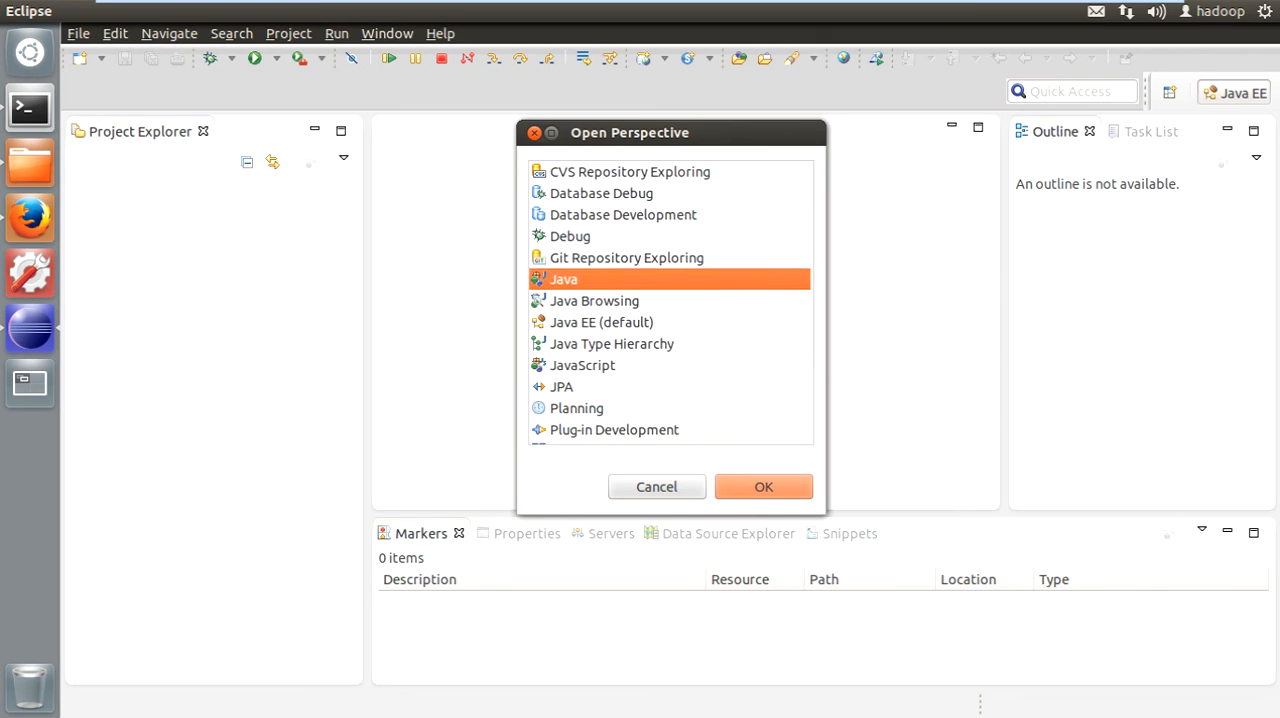
{"action": "key", "text": "Down"}
{"action": "key", "text": "Down"}
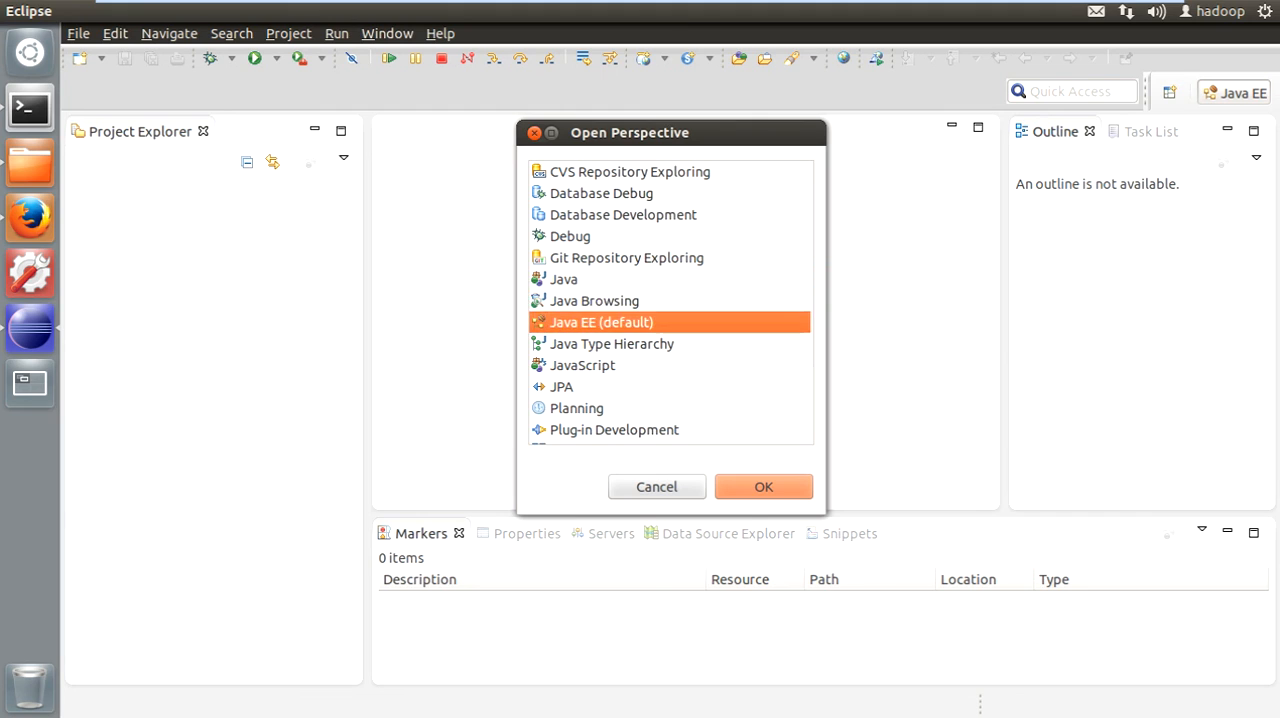
{"action": "scroll", "coordinate": [670, 300], "scroll_direction": "down", "scroll_amount": 2}
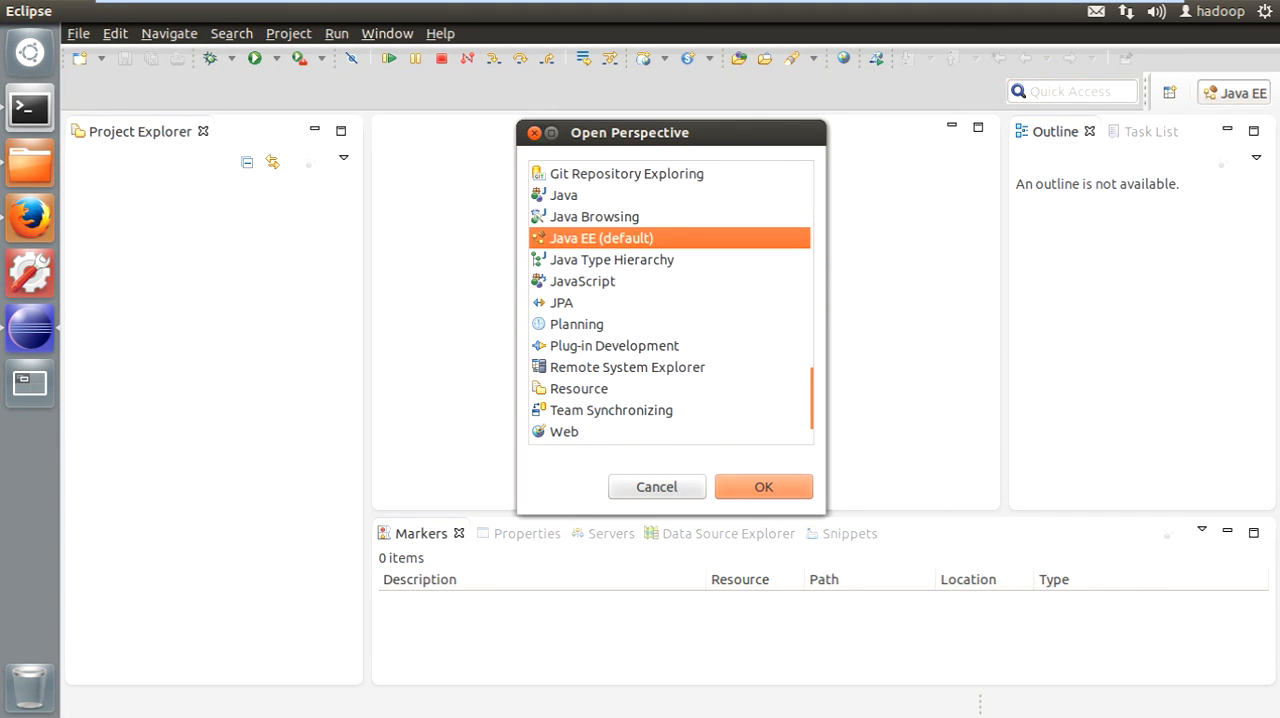
{"action": "key", "text": "Down"}
{"action": "key", "text": "Down"}
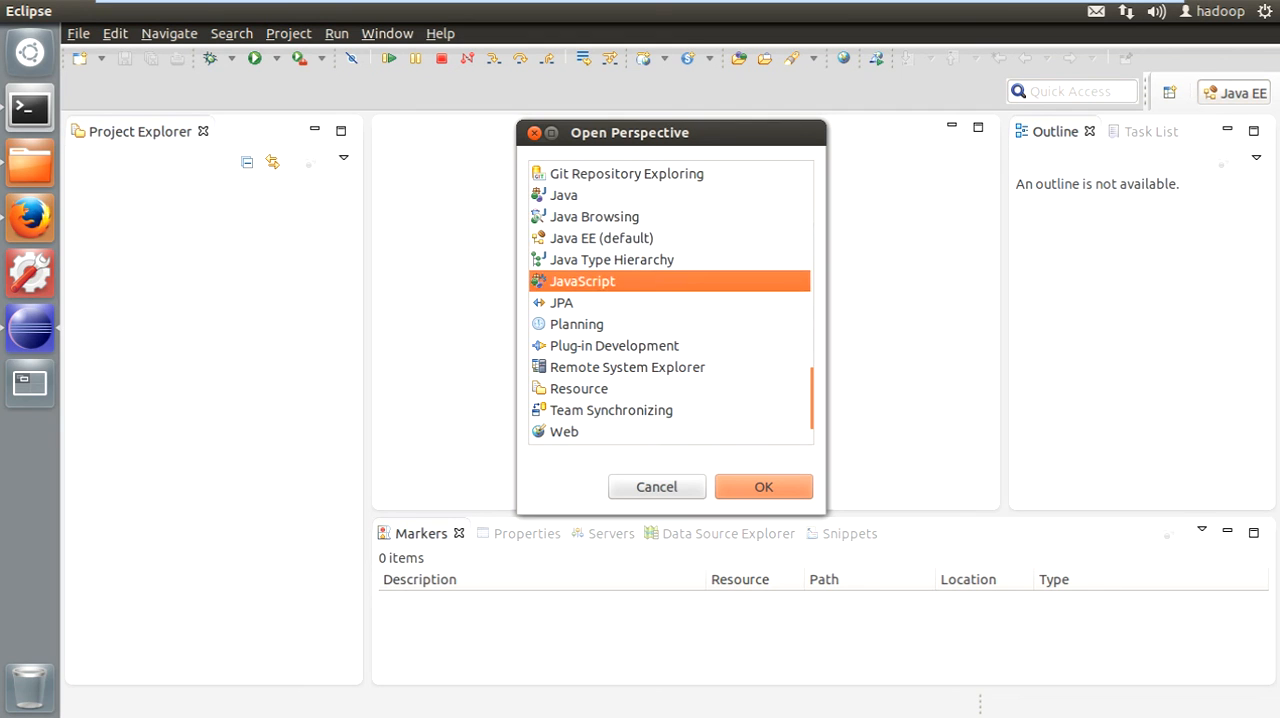
{"action": "scroll", "coordinate": [670, 300], "scroll_direction": "down", "scroll_amount": 1}
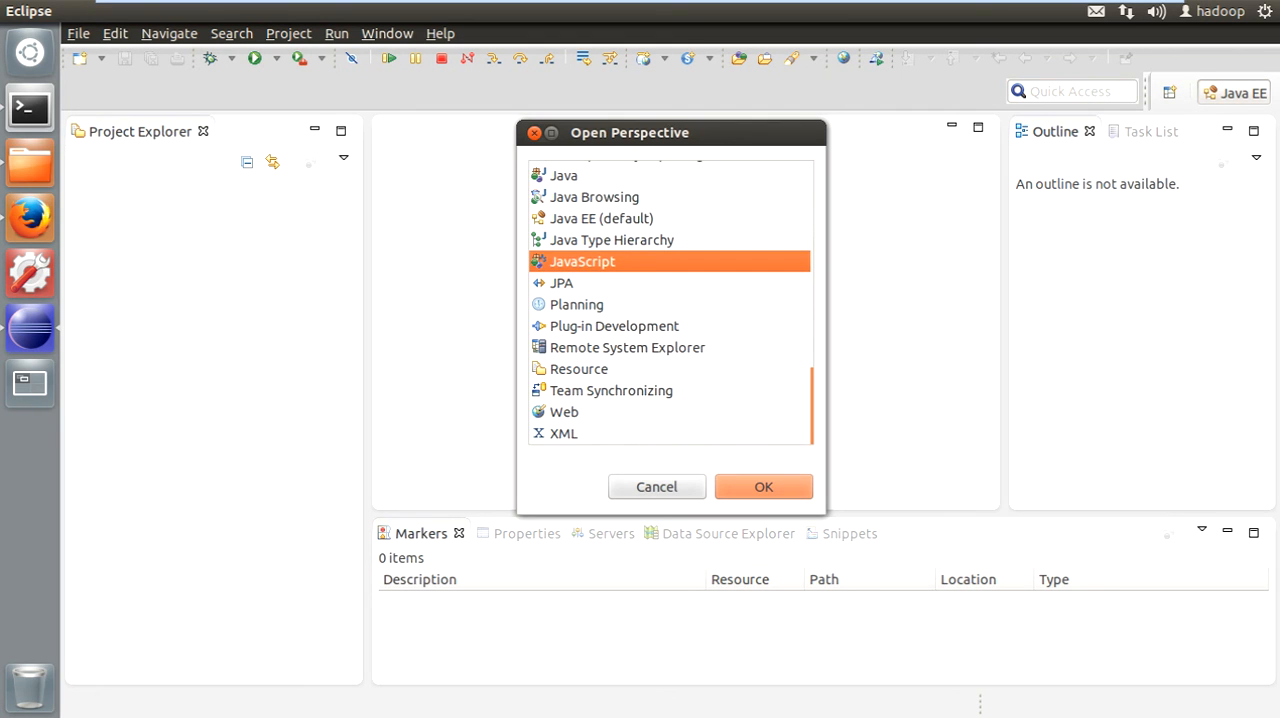
{"action": "left_click", "coordinate": [565, 412]}
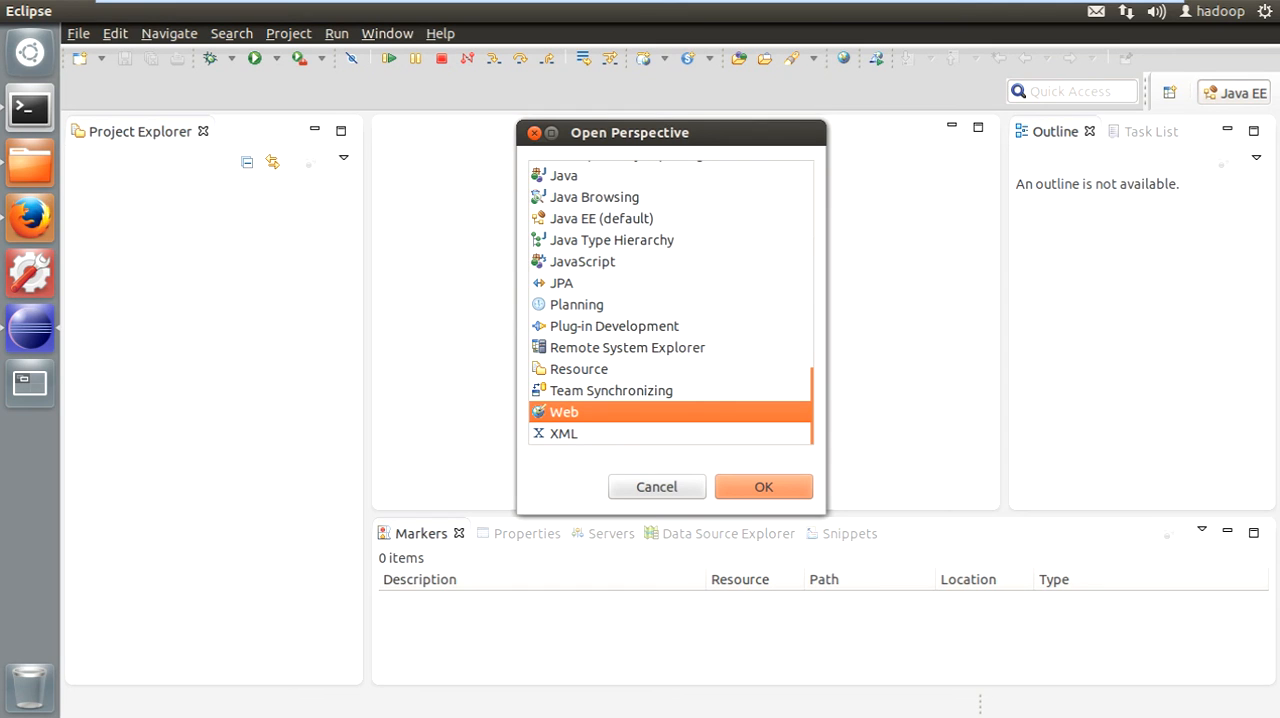
{"action": "left_click", "coordinate": [657, 487]}
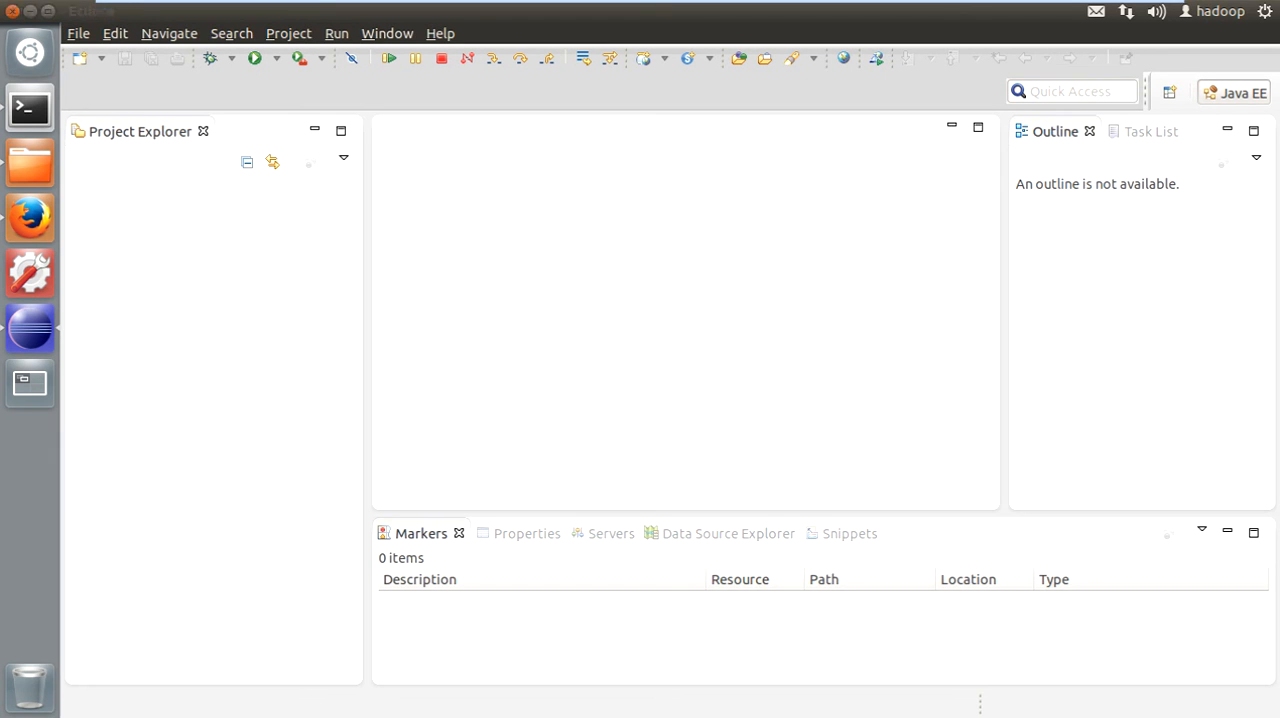
- Switch from the Ubuntu virtual machine to the download_links.txt file in Notepad++
{"action": "left_click", "coordinate": [1112, 12]}
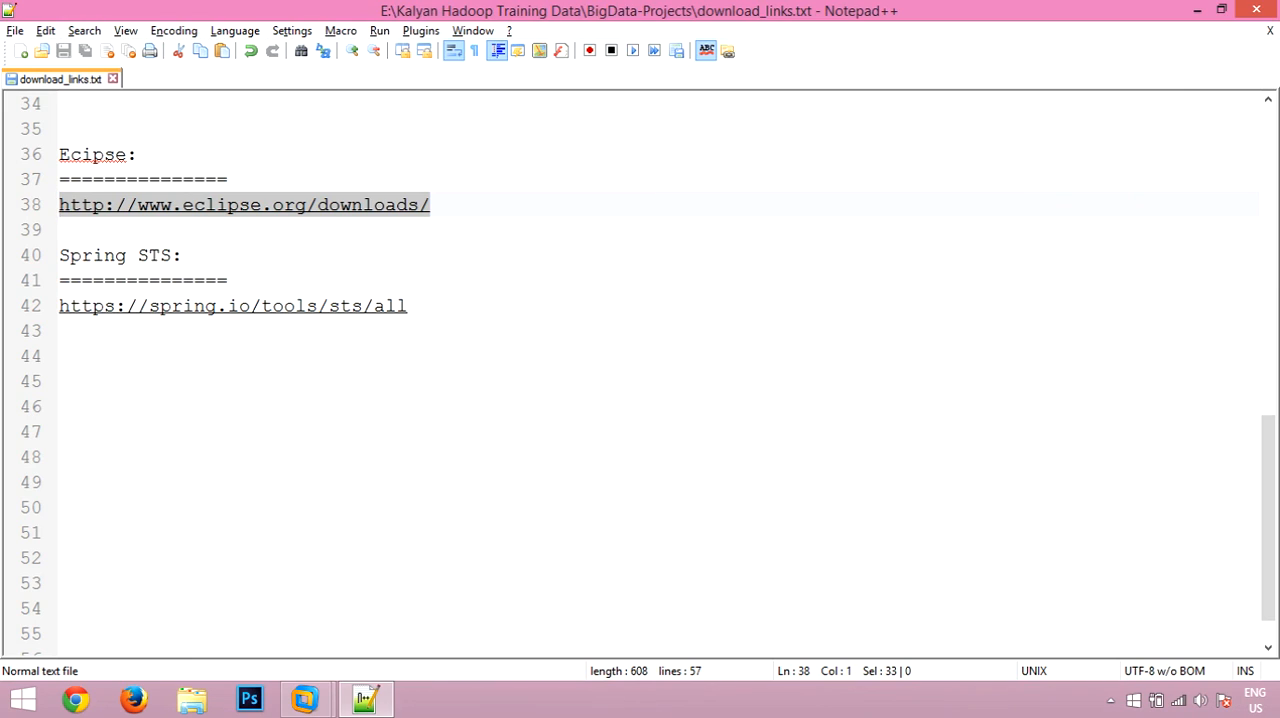